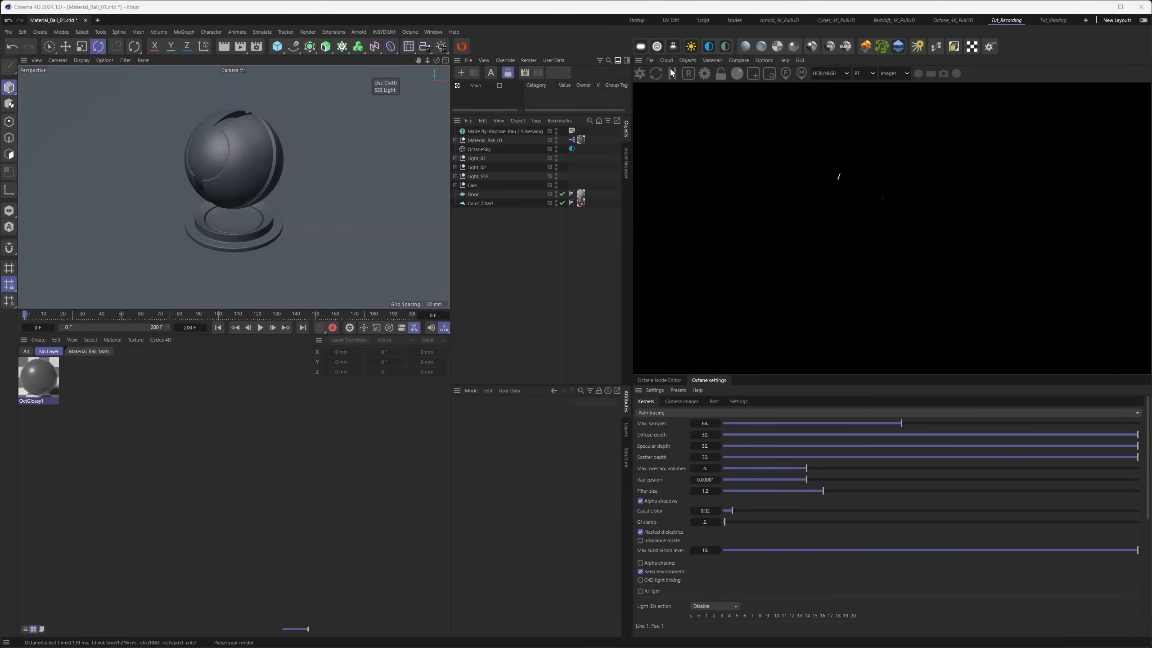
Step: Add an Octane Arealight to the scene
left_click(686, 60)
mouse_move(705, 105)
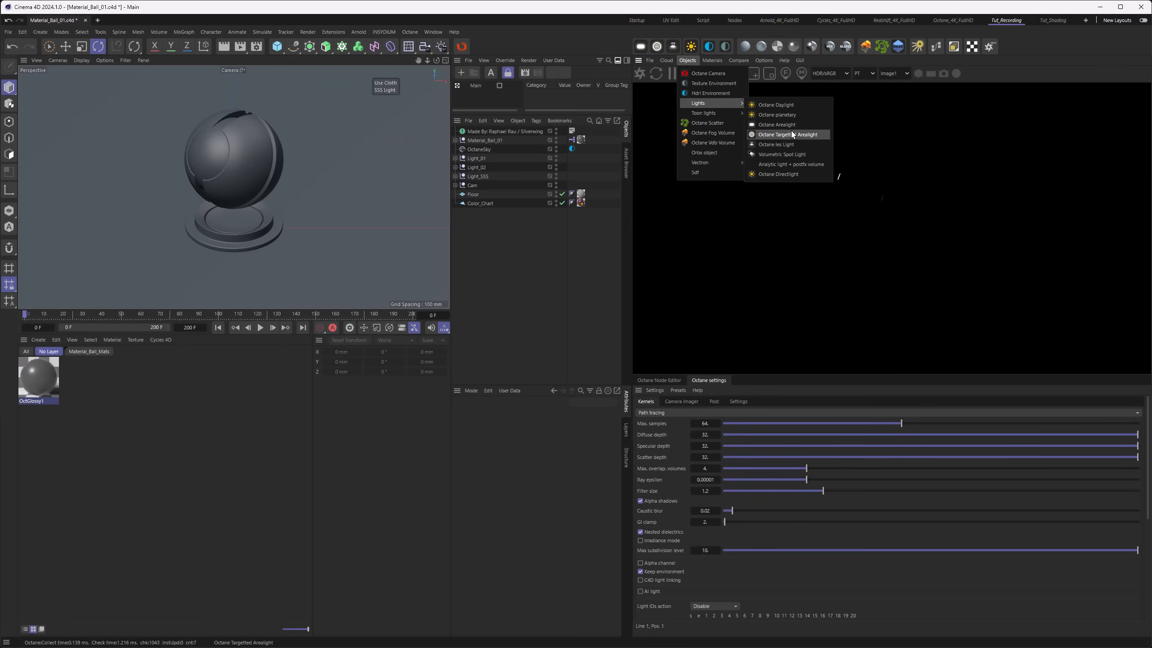
left_click(789, 126)
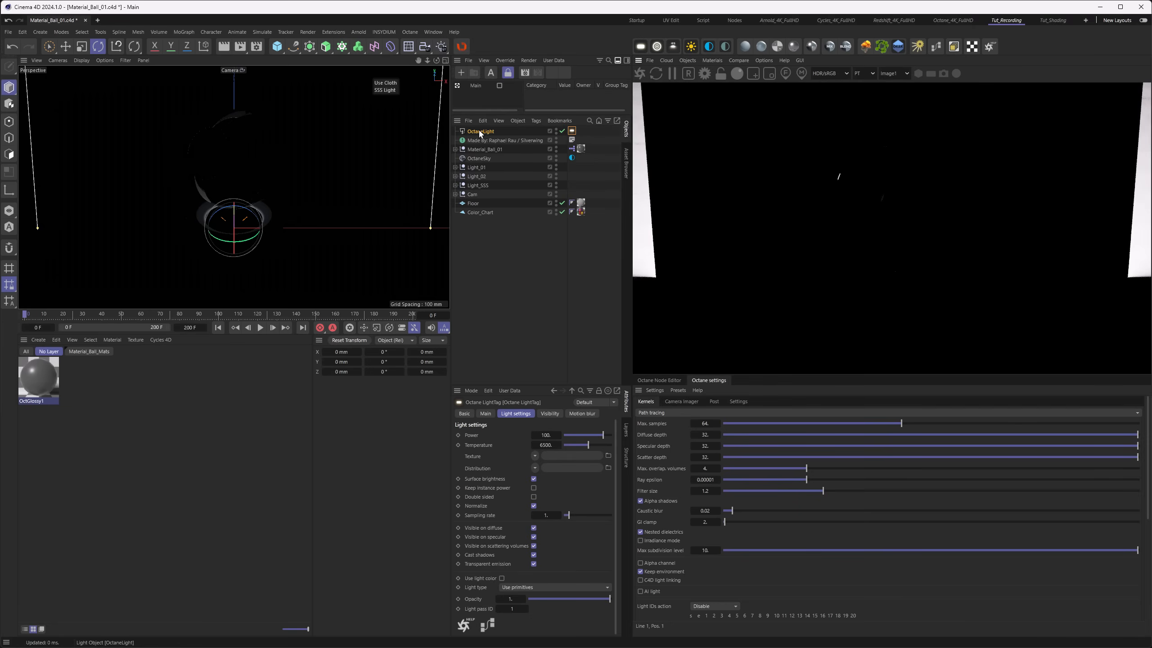
Step: Set the new area light's Size X and Size Y to 50 mm
left_click(480, 132)
double_click(533, 526)
type("50")
key("Tab")
type("50")
key("Return")
Step: Rotate the area light's heading to -90° and move it to X -80 mm and Y 50 mm, beside the material ball
left_click_drag(227, 247, 178, 220)
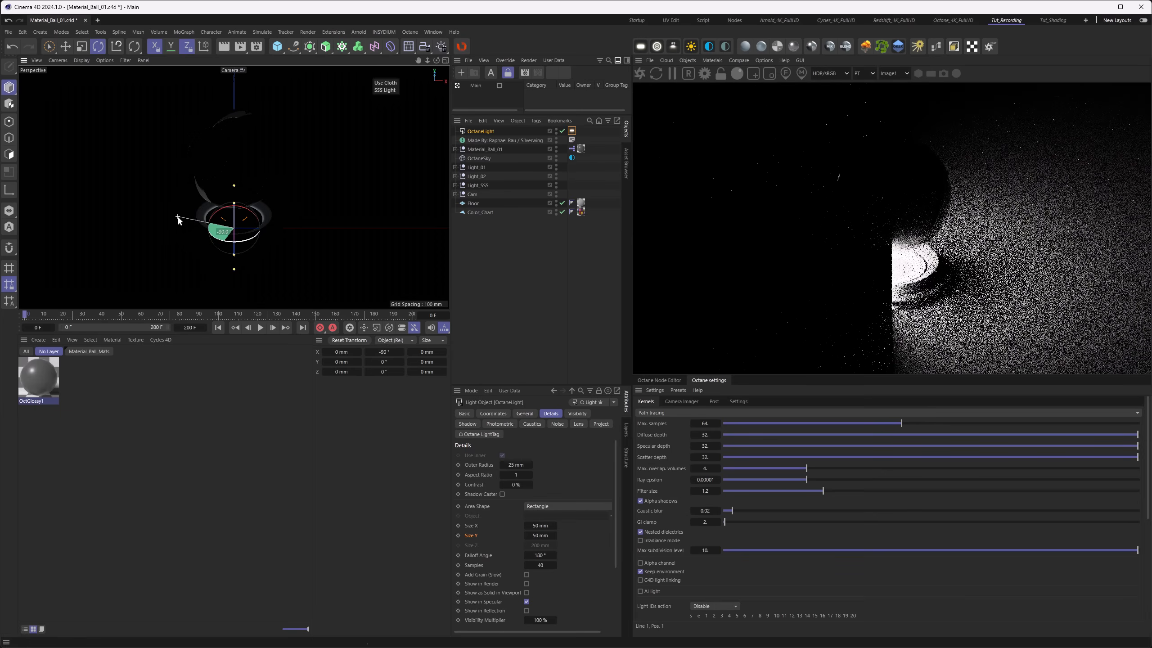
key("e")
left_click_drag(276, 230, 121, 228)
left_click_drag(72, 190, 73, 104)
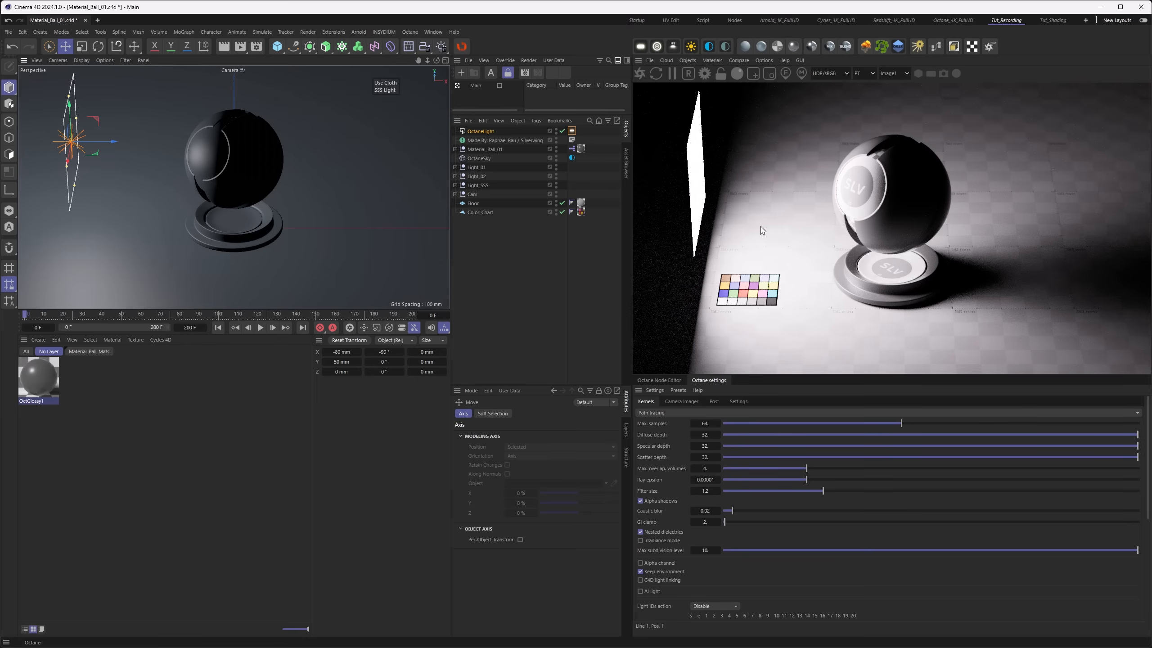
Step: Set the path tracing kernel's maximum samples to 5 for the live render
left_click(706, 425)
type("5")
key("Return")
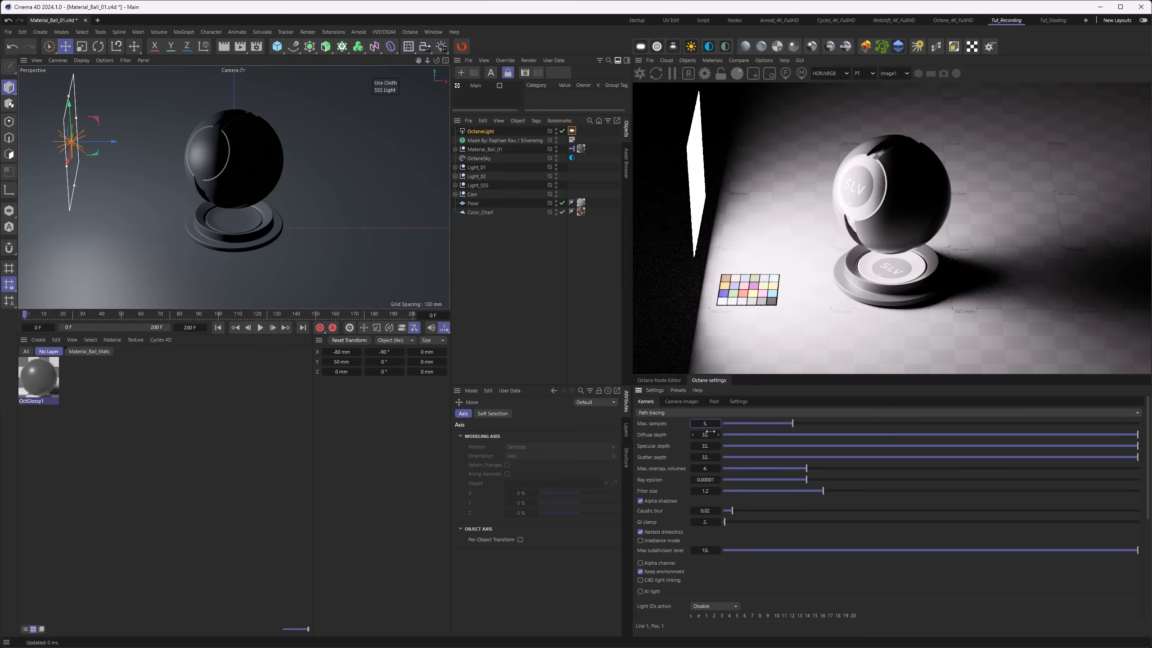
left_click(804, 246)
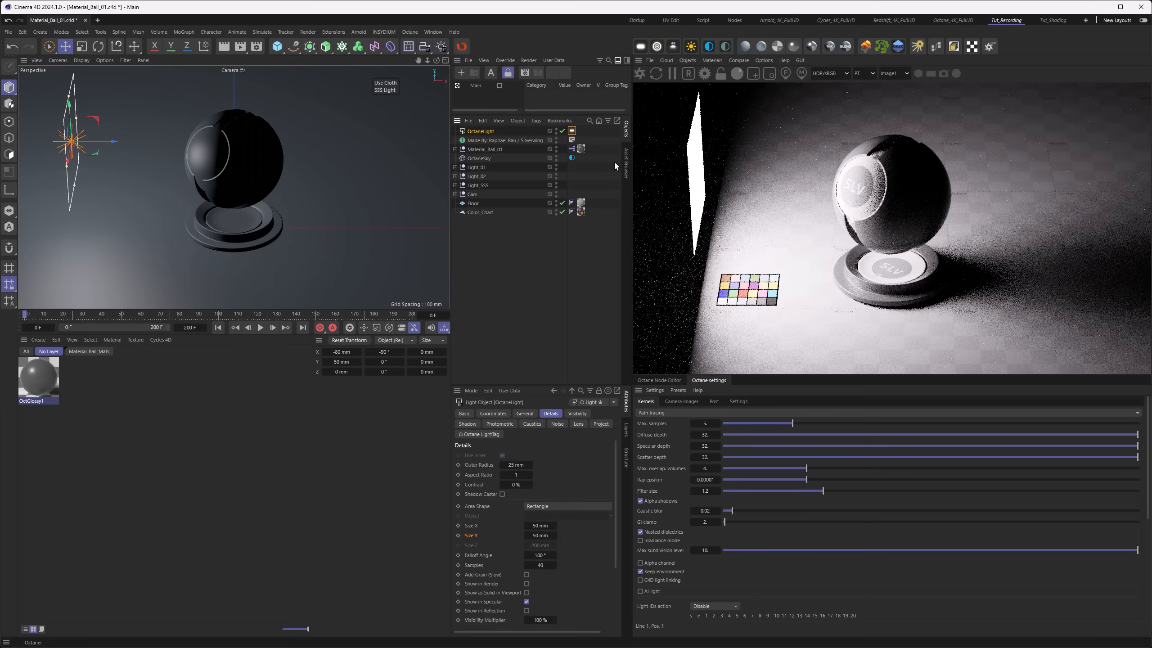
Step: Change the light tag's type to Use analytics, with a spread angle of 180 and a spread cutout hardness of 1
left_click(572, 131)
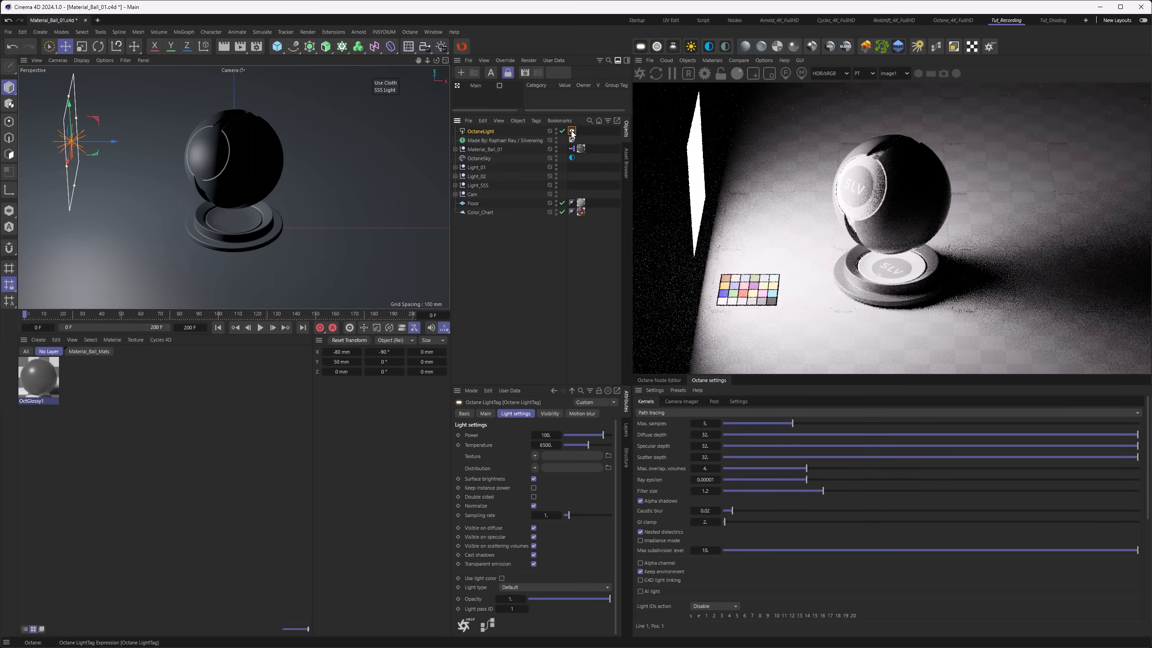
left_click(518, 587)
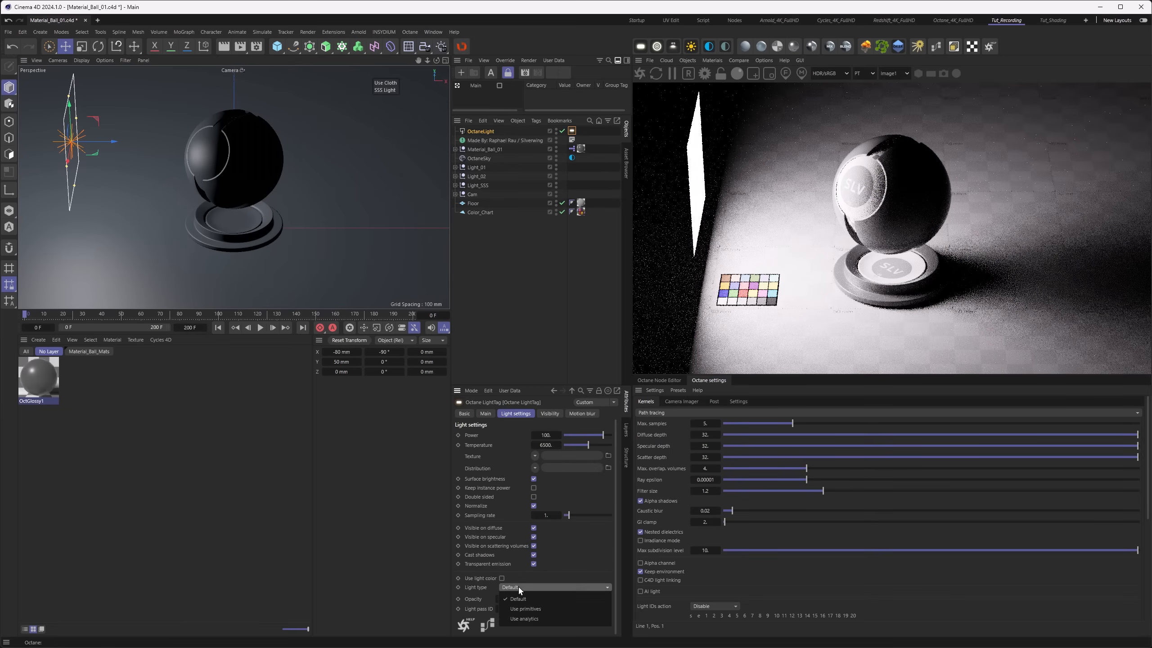
left_click(527, 619)
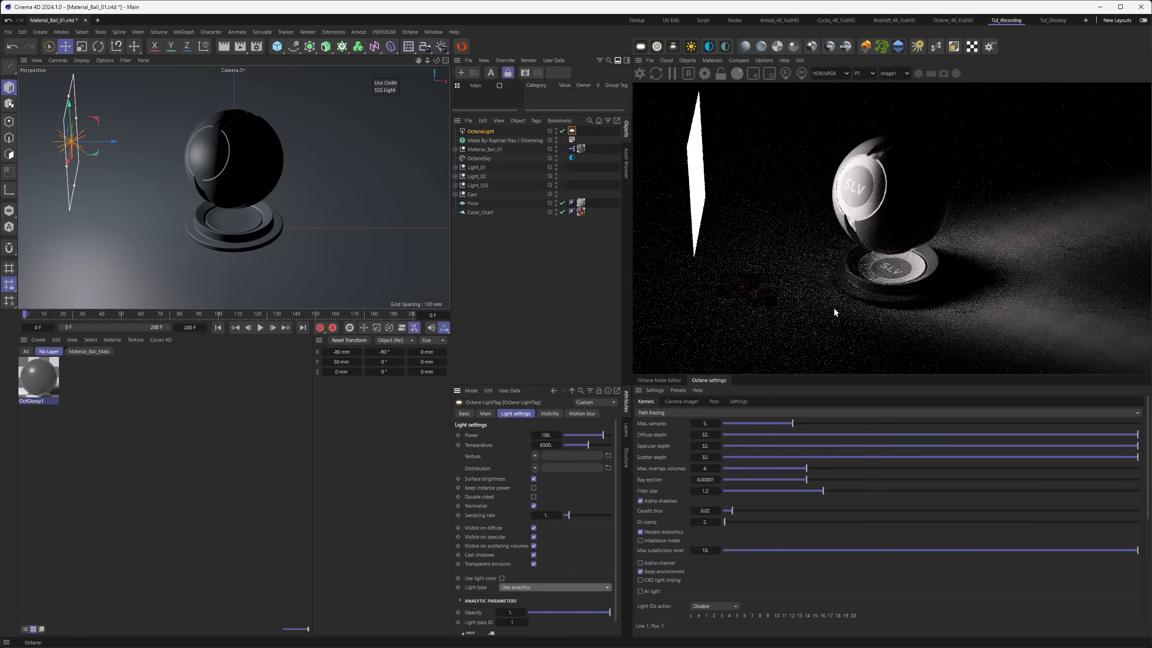
left_click(479, 602)
scroll(612, 558, "down", 3)
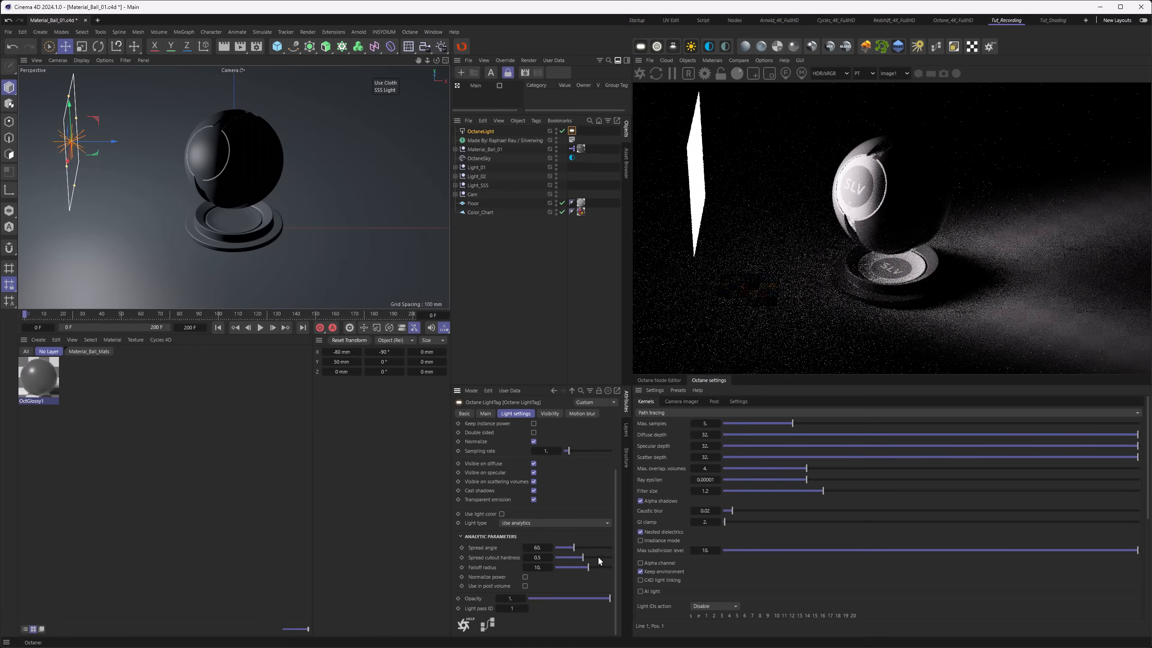
left_click_drag(574, 549, 611, 556)
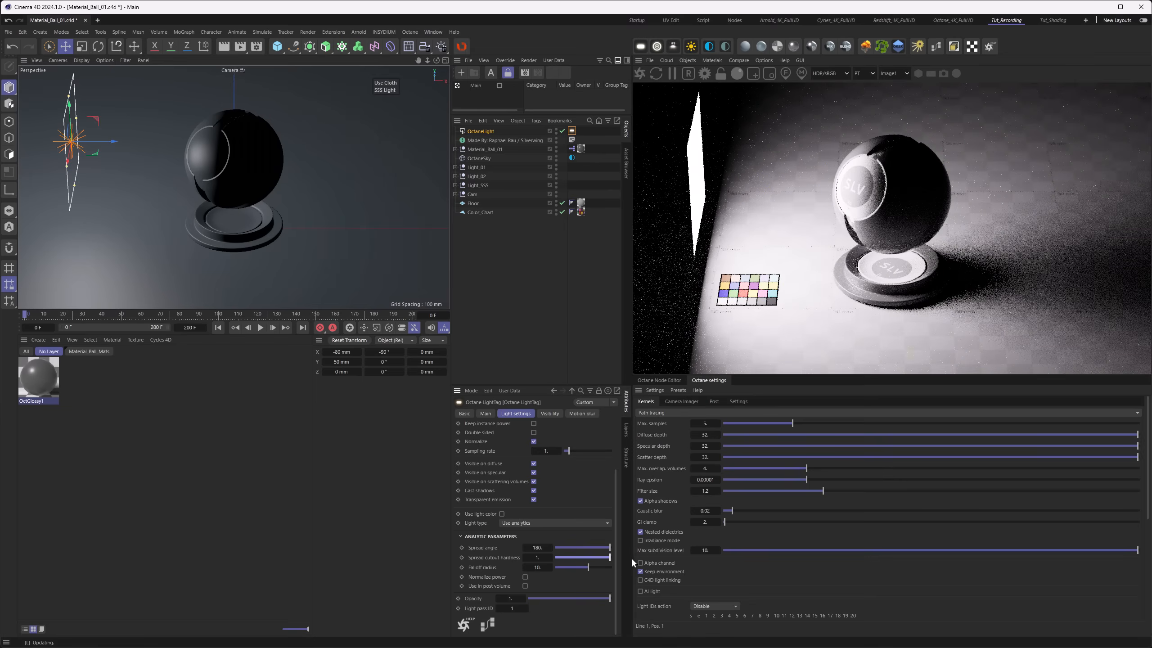
Step: Switch the light type to Use primitives and back to Use analytics
left_click(565, 523)
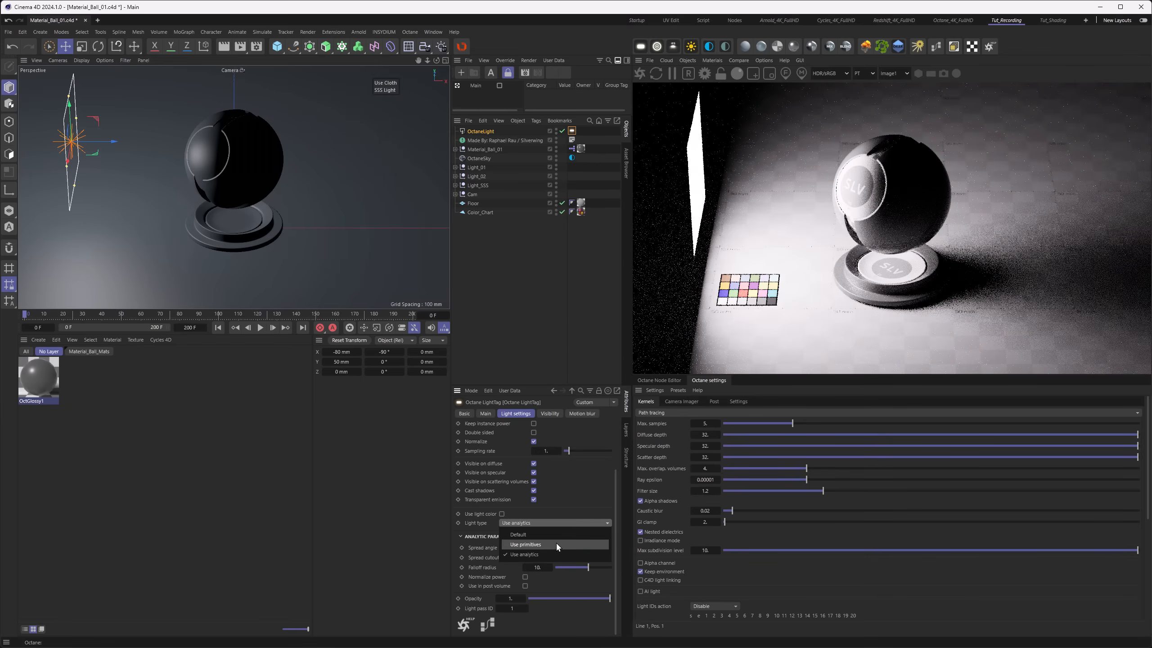
left_click(556, 543)
left_click(544, 588)
left_click(535, 620)
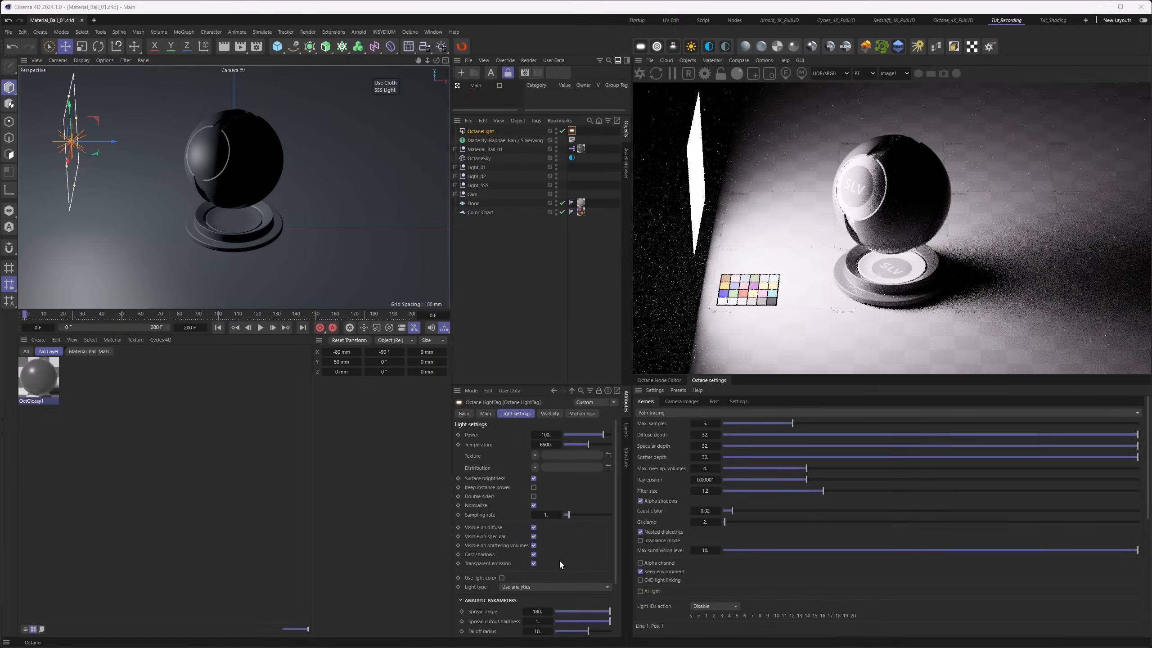
Step: Set the light type to Default and send the resulting render to the Picture Viewer
left_click(571, 587)
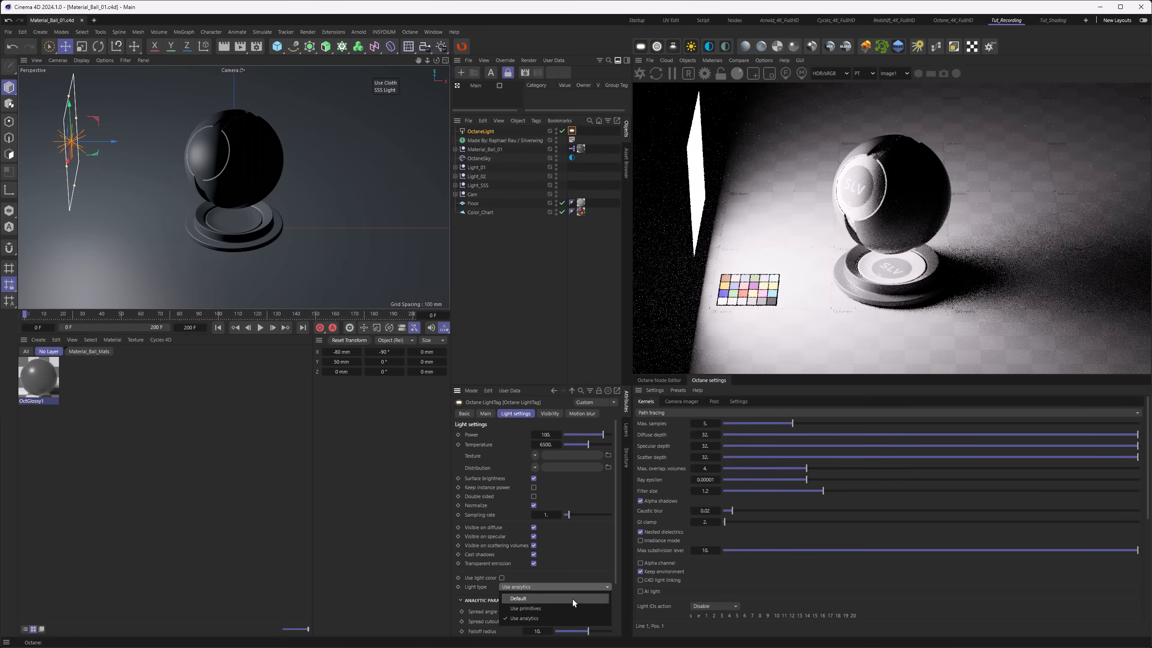
left_click(572, 599)
right_click(765, 187)
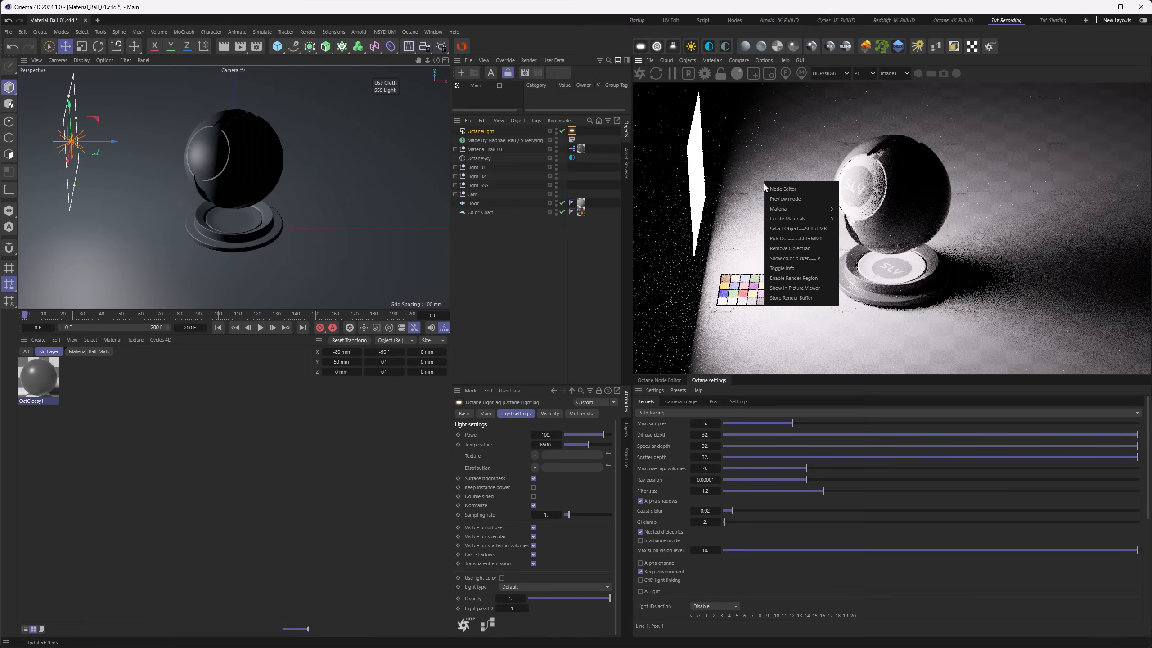
left_click(788, 288)
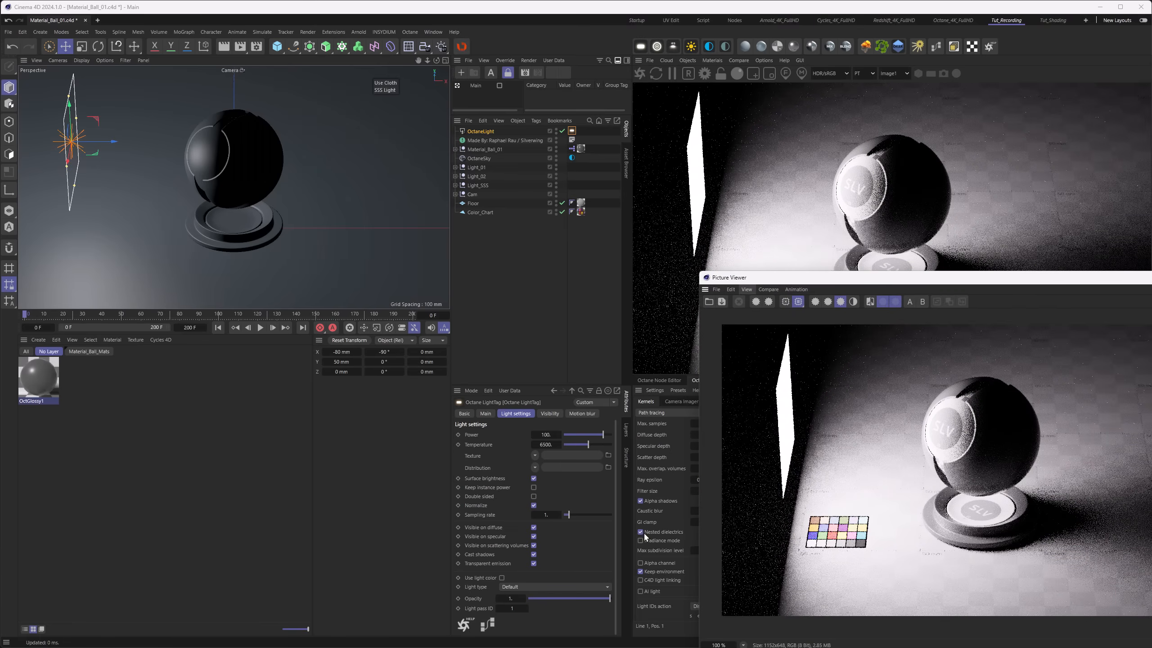
Step: Set the light type to Use primitives and send that render to the Picture Viewer
left_click(546, 589)
left_click(549, 608)
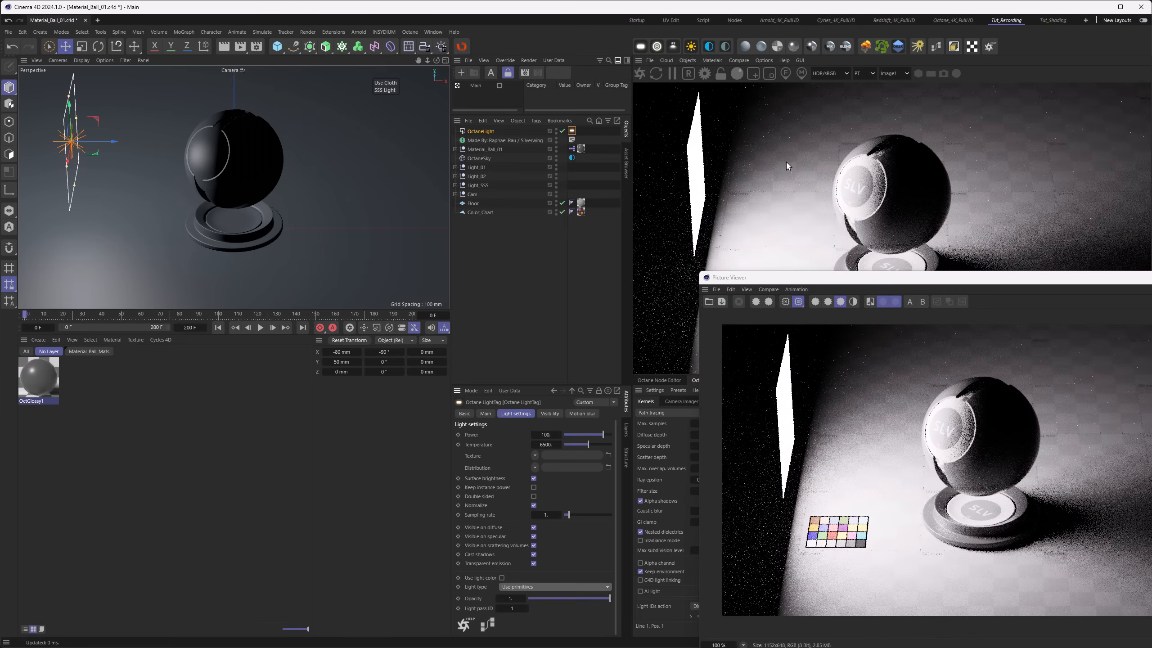
right_click(786, 162)
left_click(816, 269)
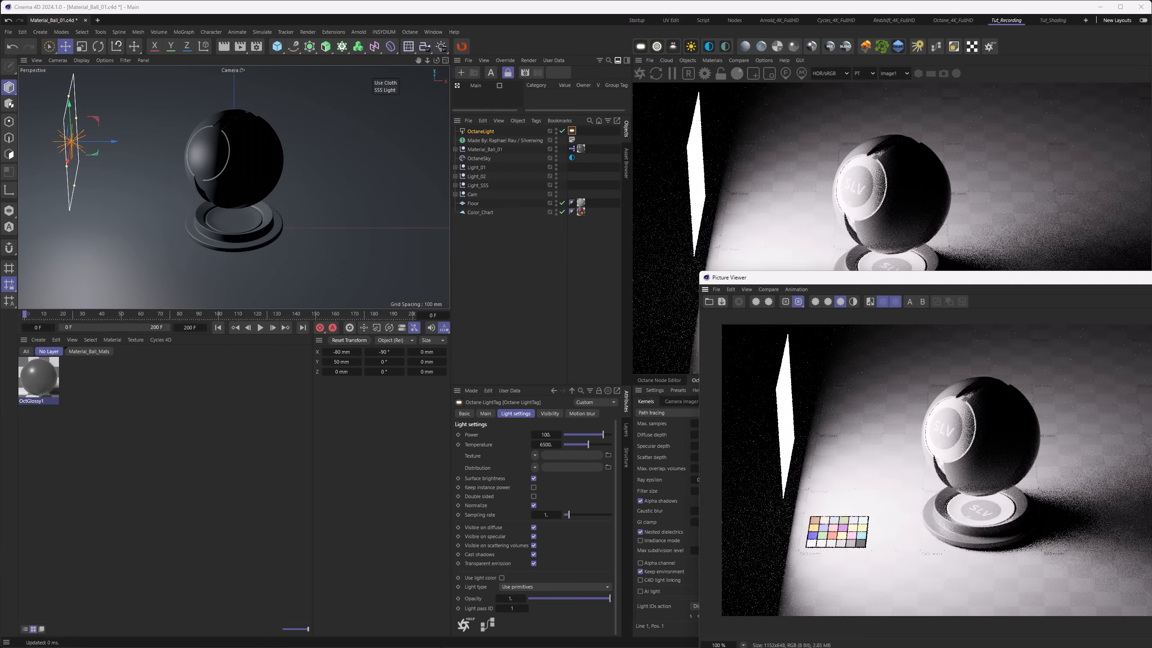
Step: Set the light type to Use analytics and send that render to the Picture Viewer
left_click(532, 587)
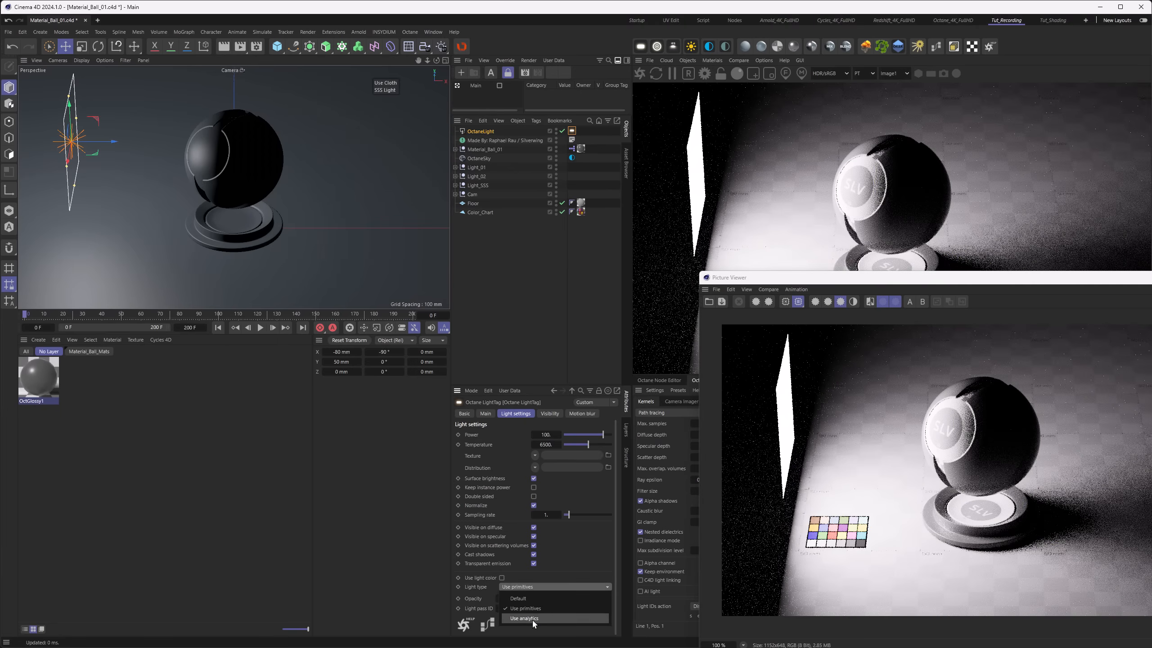
left_click(533, 619)
right_click(767, 219)
left_click(795, 327)
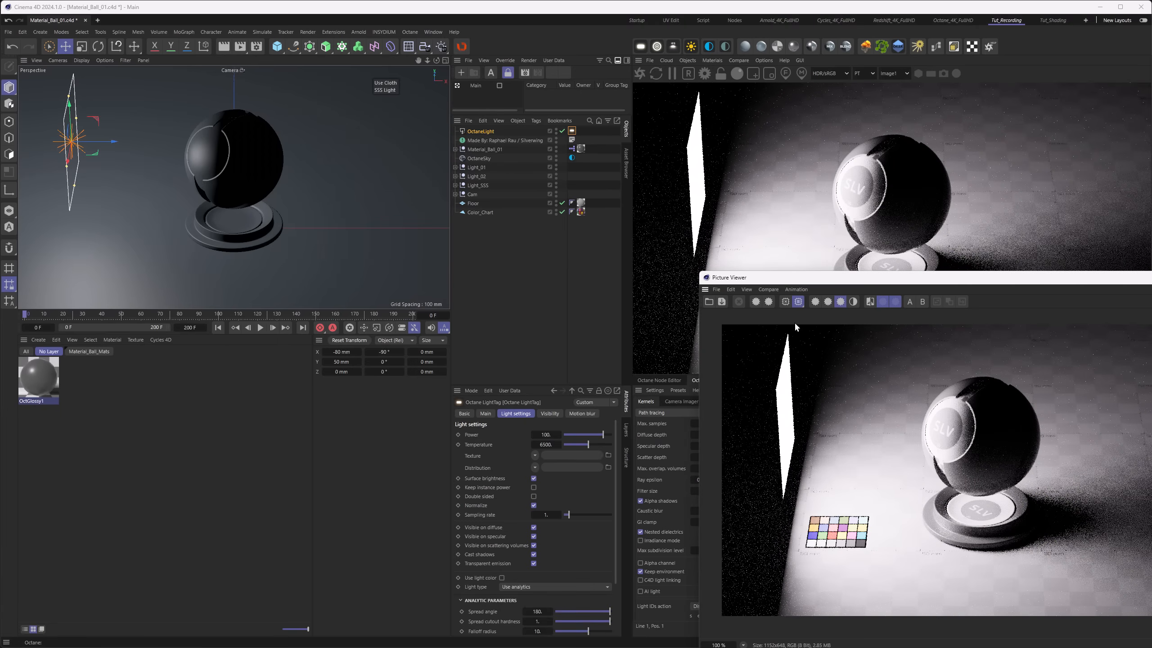
Step: Compare the noise in the three stored light type renders in the Picture Viewer, then close the viewer
left_click_drag(936, 280, 490, 166)
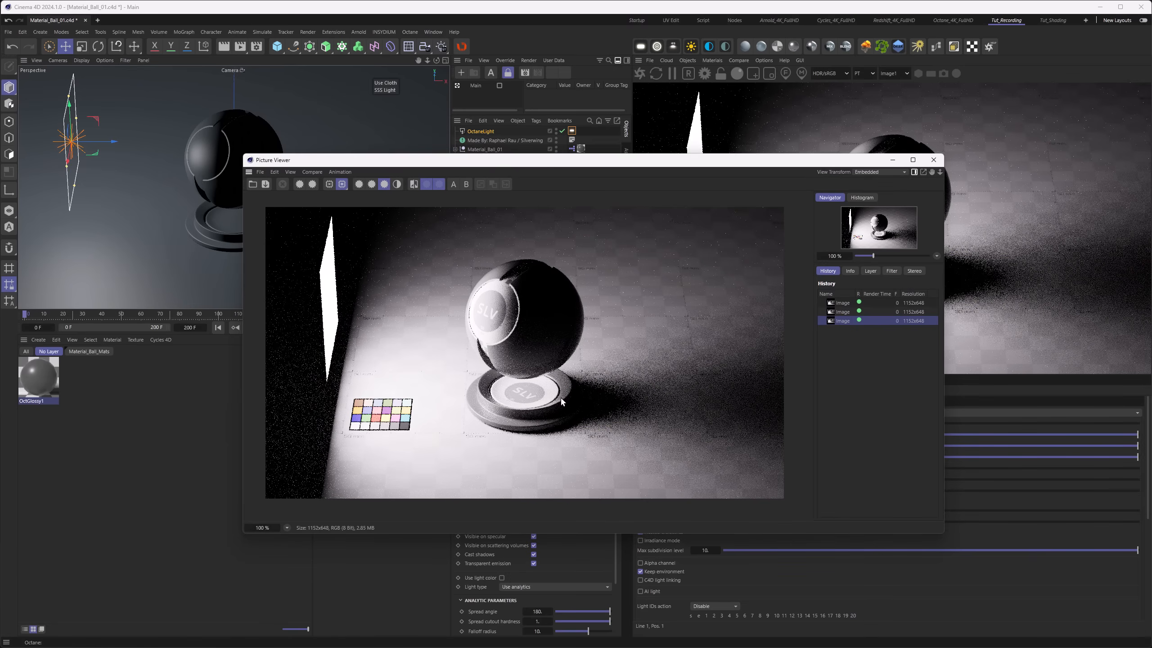
left_click(839, 303)
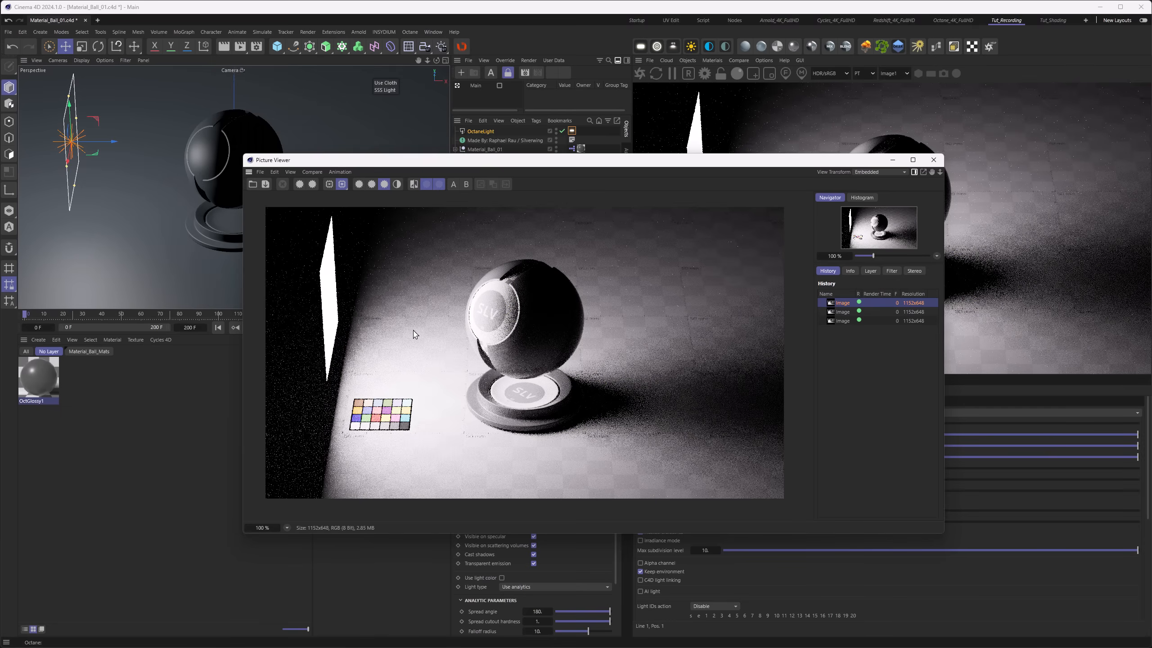
left_click(841, 313)
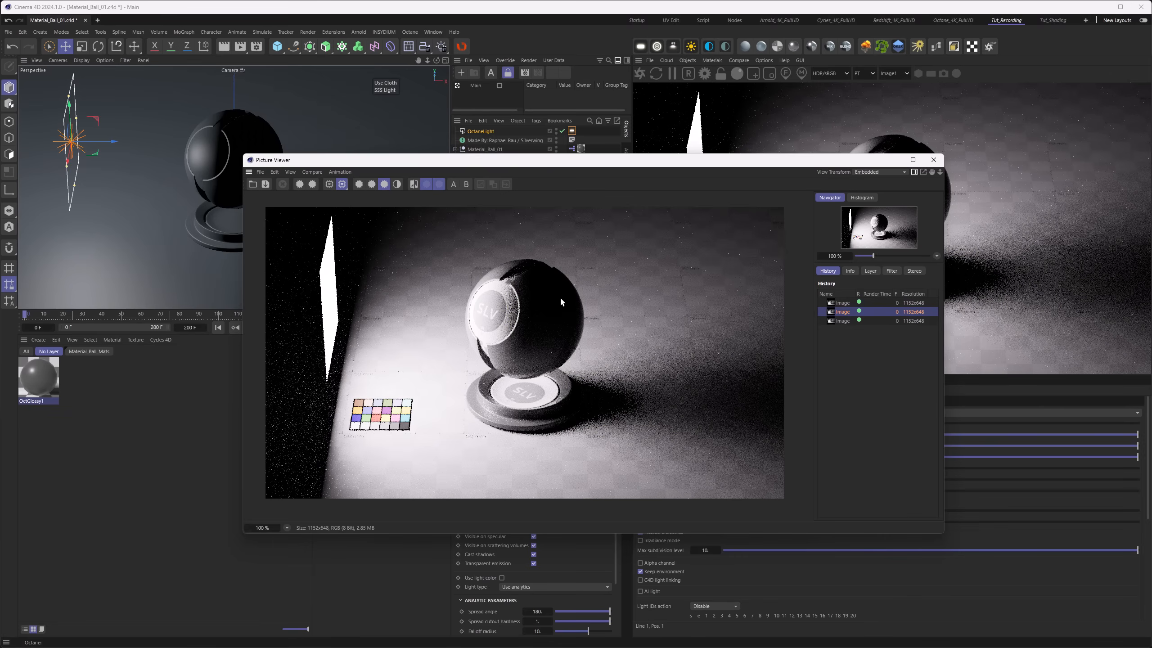
left_click(842, 321)
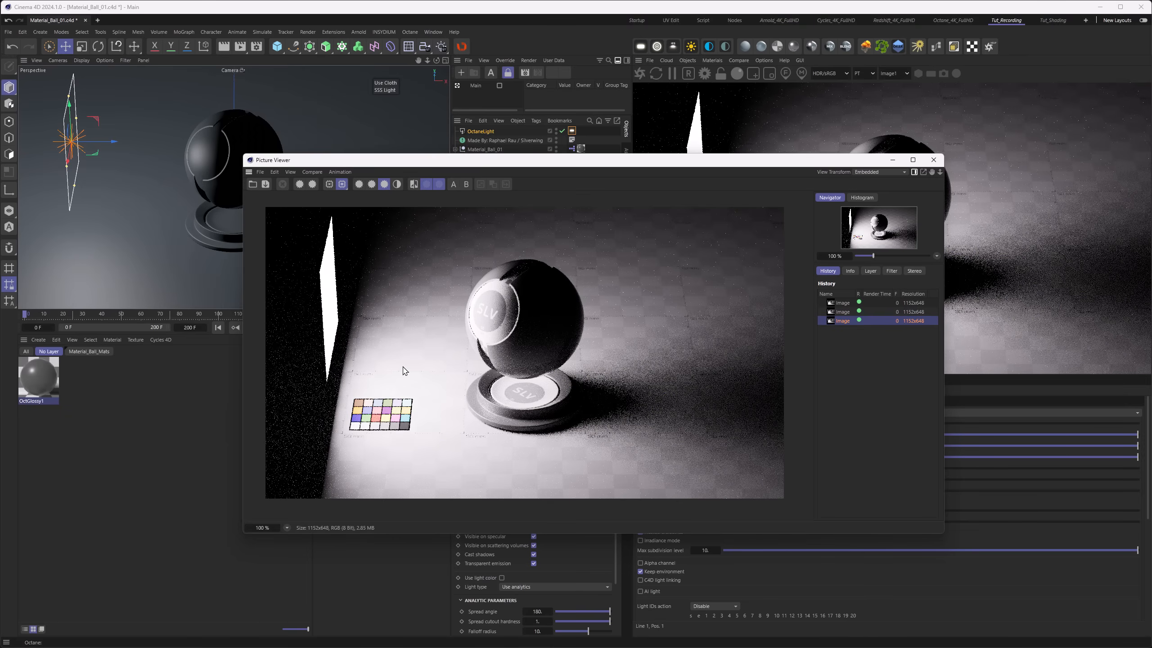
left_click(934, 160)
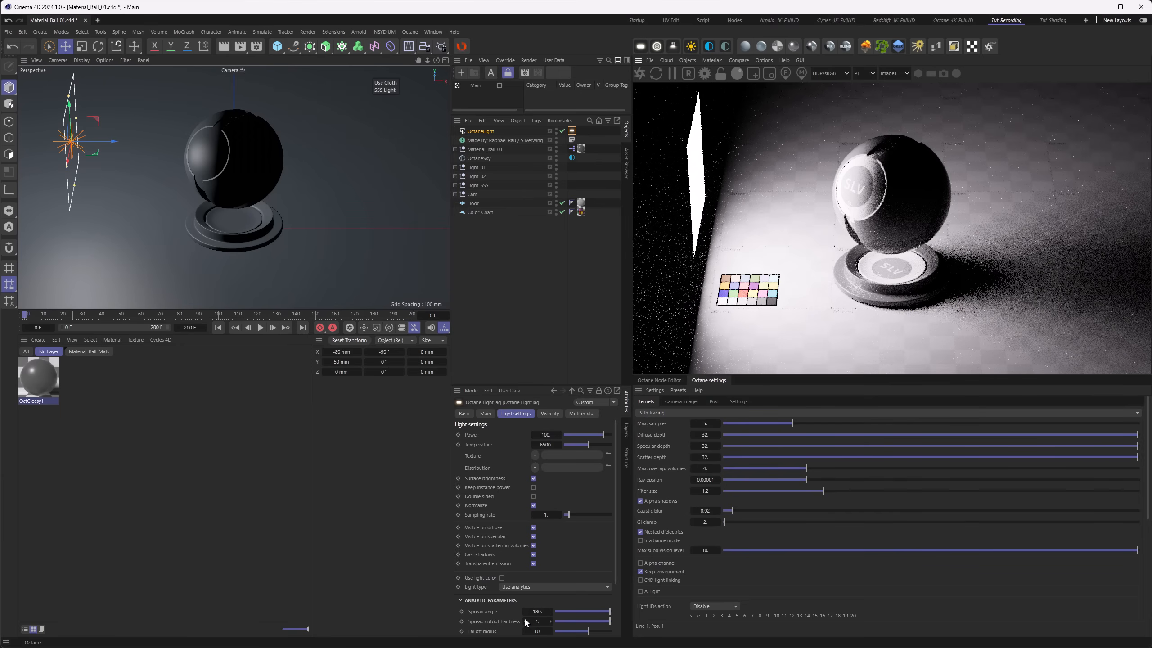
Step: Save the scene and tilt the area light's pitch to -20°
key("ctrl+s")
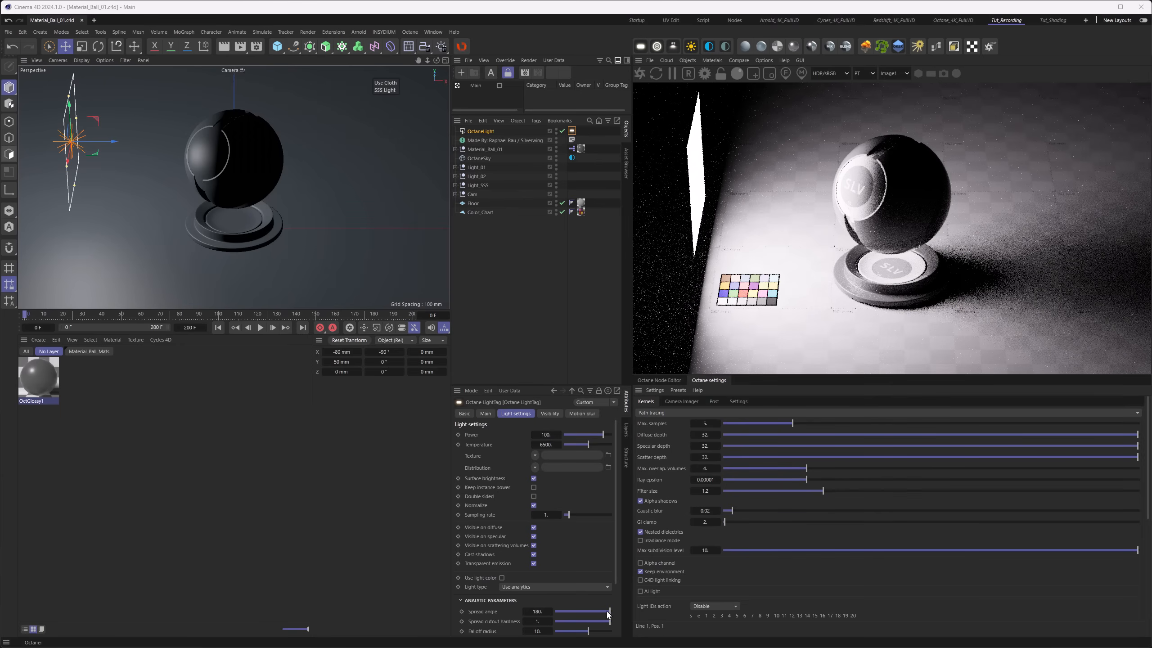
left_click_drag(617, 571, 617, 615)
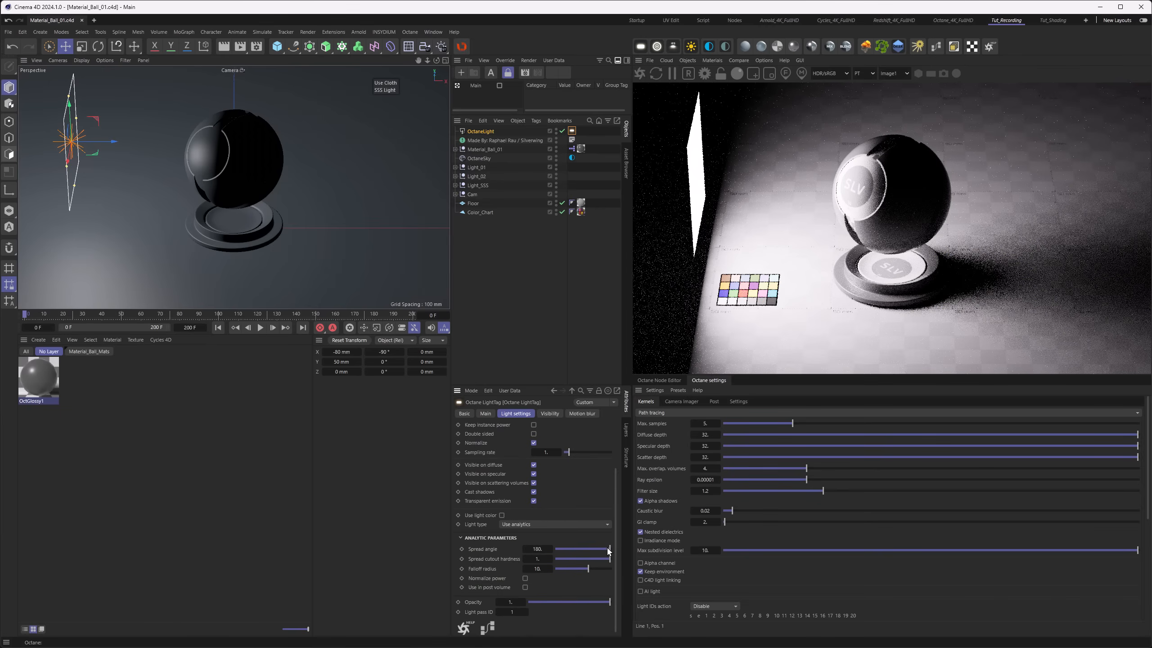
left_click(96, 43)
left_click_drag(84, 121, 89, 131)
Step: Narrow the light's spread angle to about 21 and set the kernel's maximum samples to 128
left_click(572, 131)
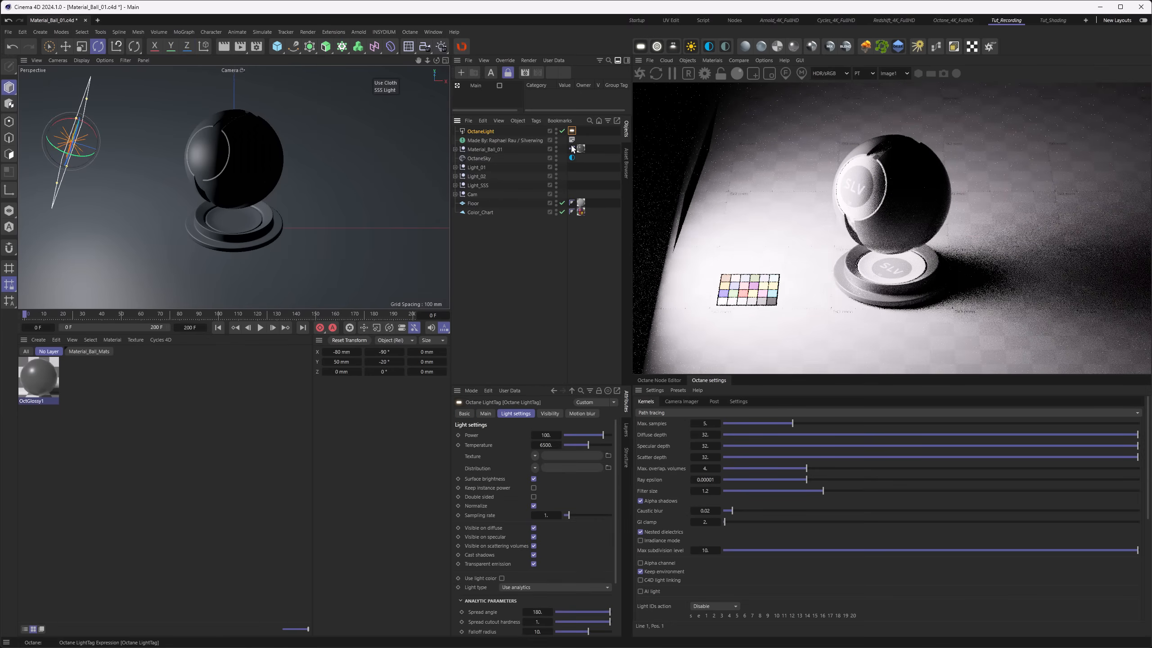
scroll(613, 589, "down", 1)
left_click_drag(610, 551, 562, 551)
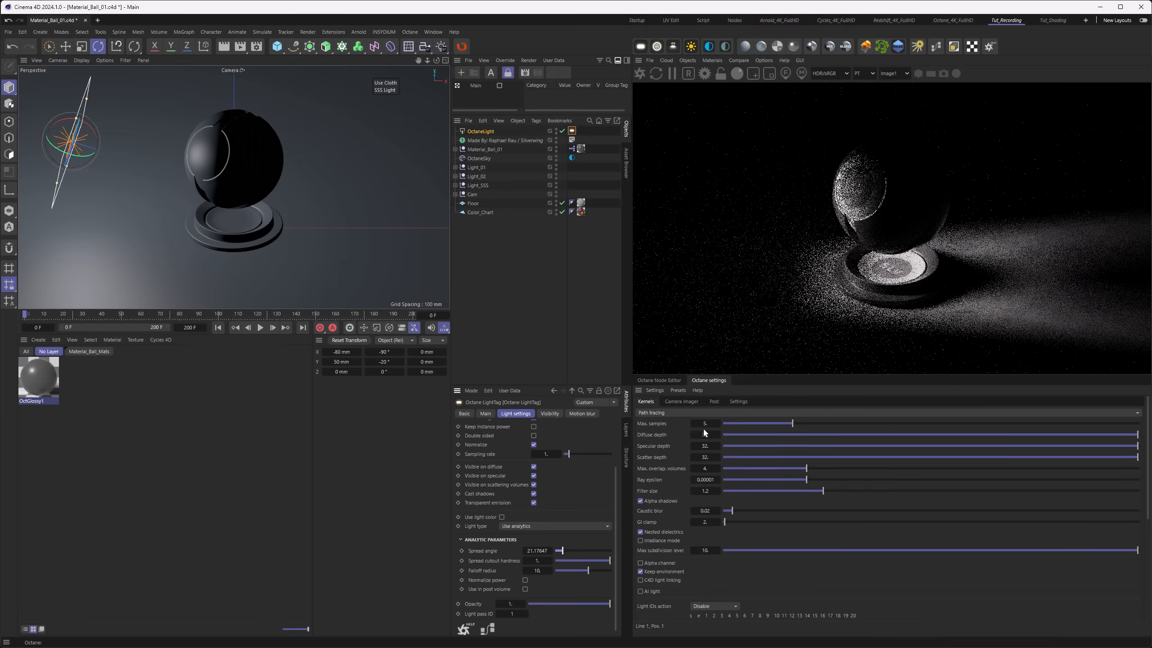
type("128")
key("Return")
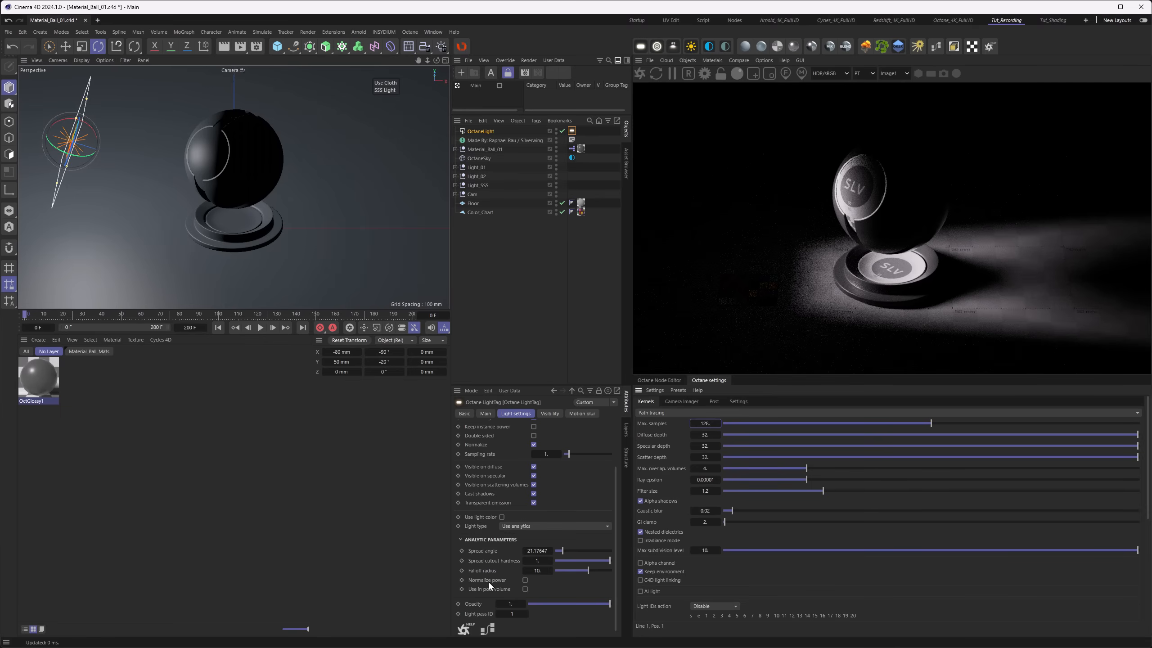
Step: Enable Normalize power for the analytic light, then try the spread angle at 180 and bring it to about 71
left_click(526, 580)
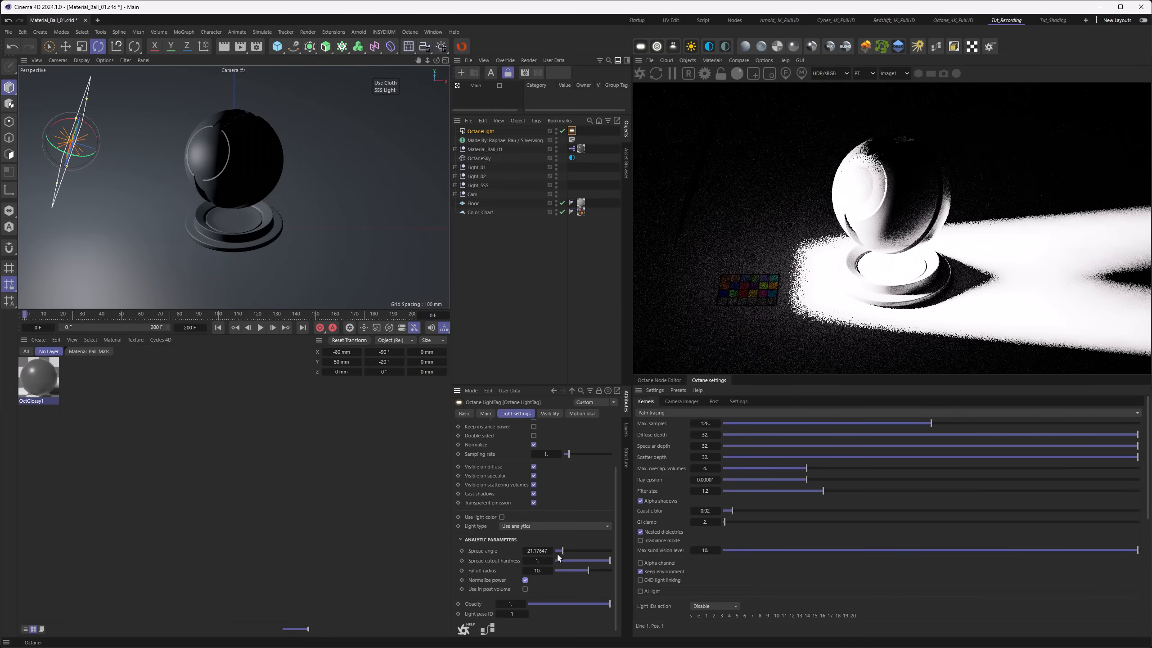
left_click_drag(564, 550, 612, 555)
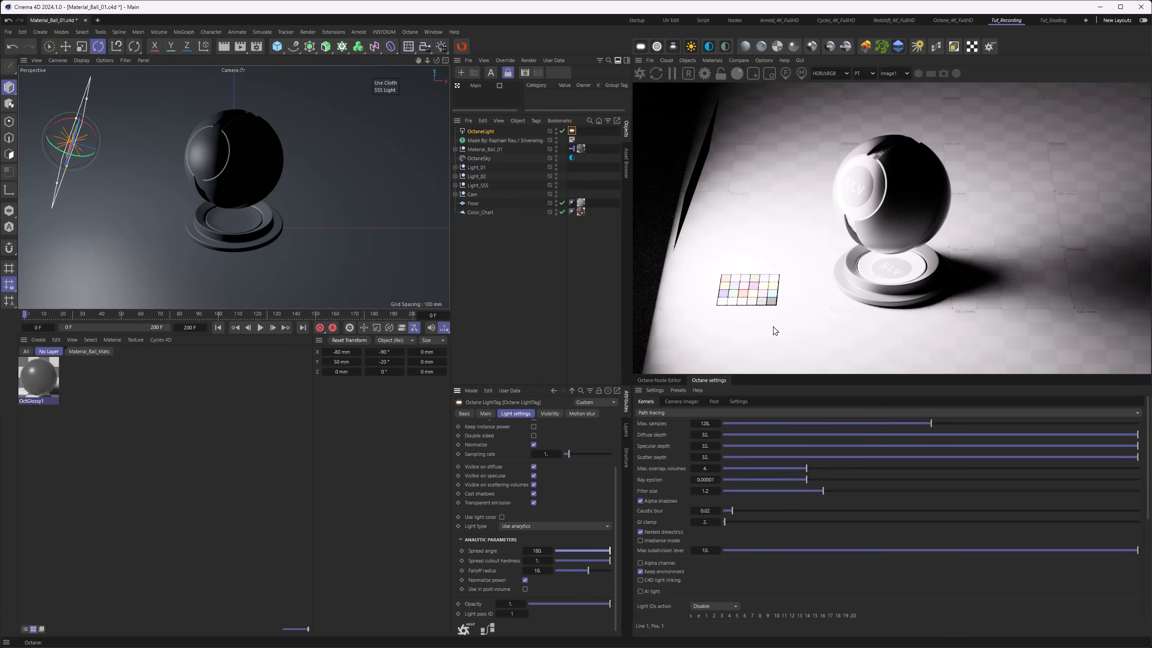
left_click_drag(610, 552, 577, 553)
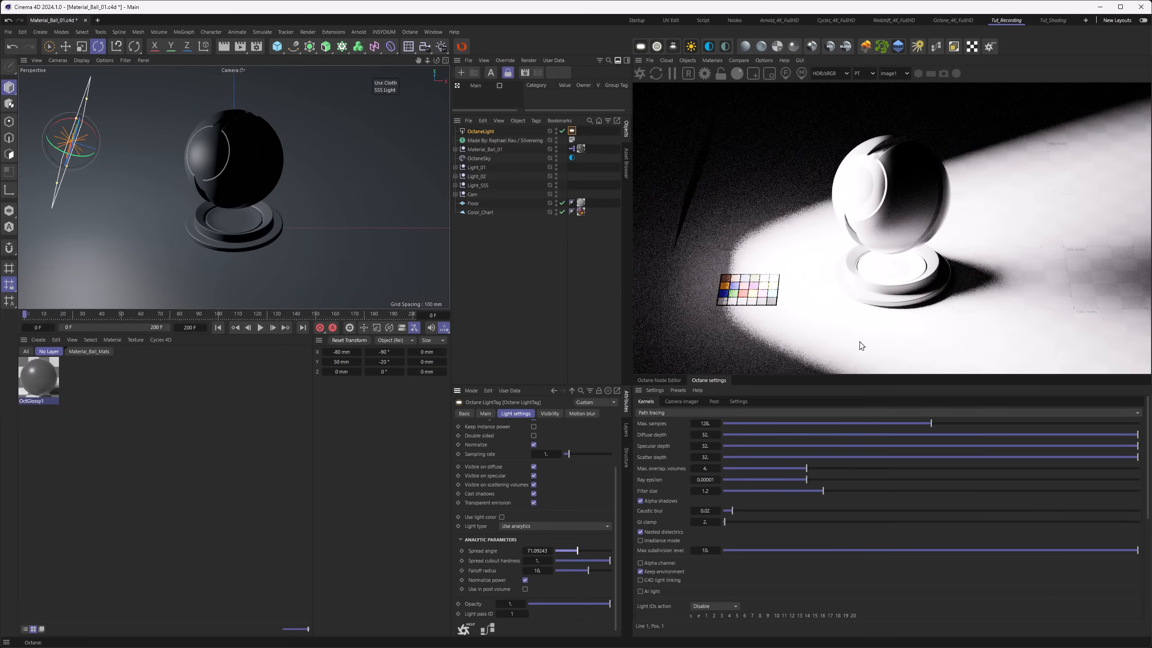
Step: Set the area light's power to 5
scroll(616, 432, "up", 3)
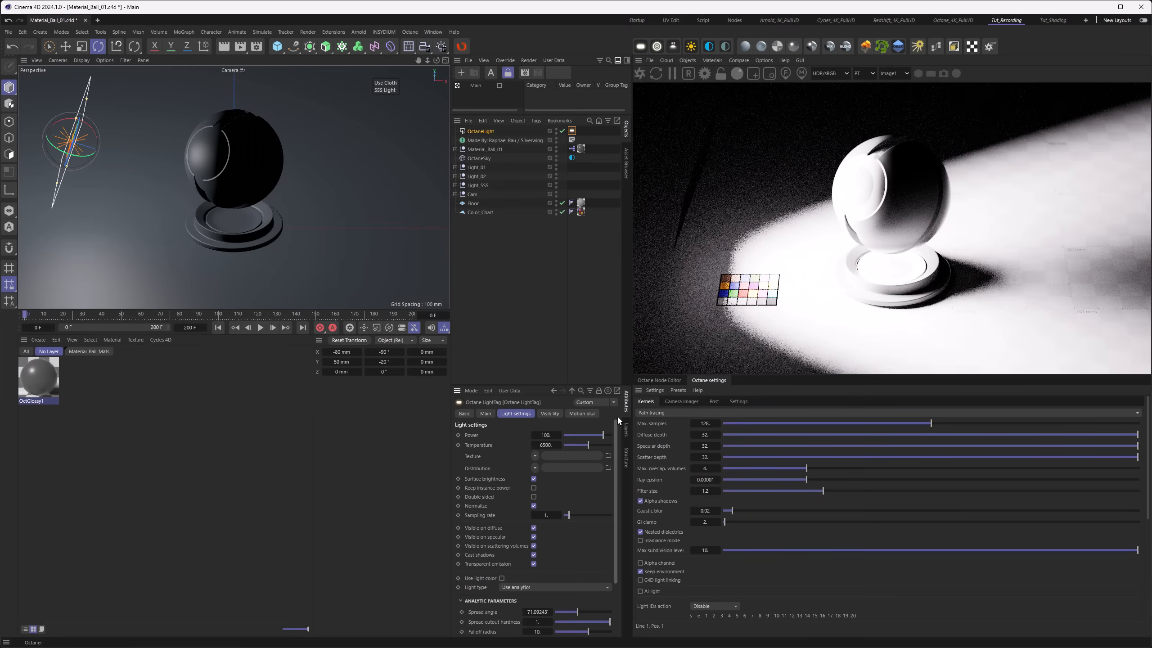
left_click(546, 435)
type("5")
key("Return")
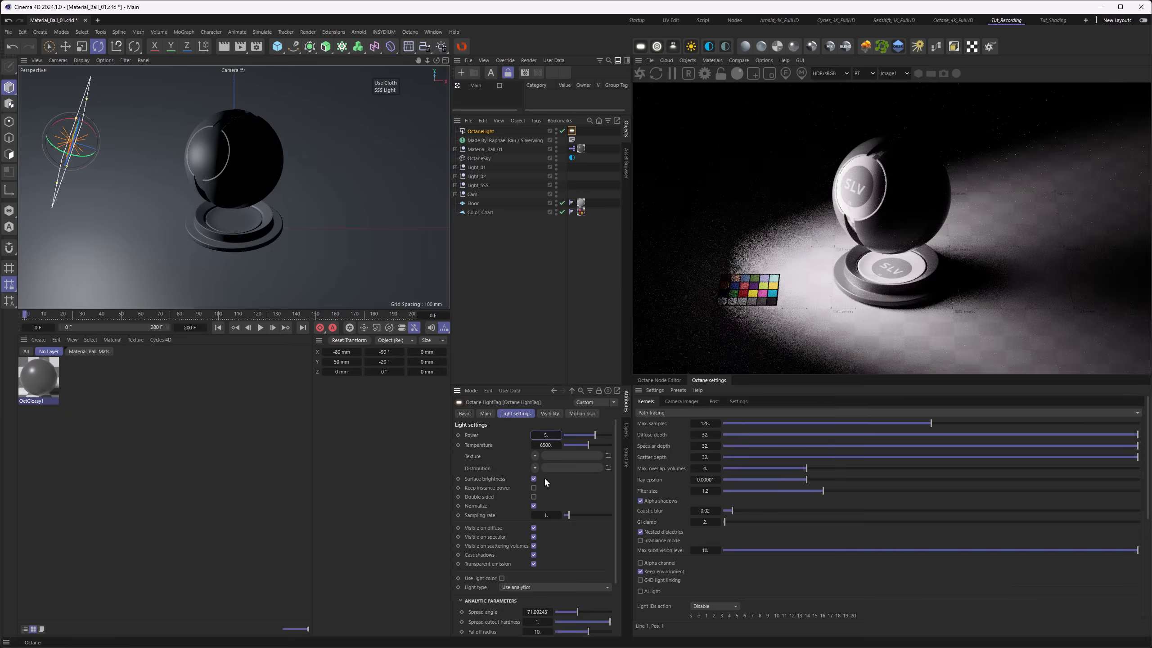
Step: Narrow the analytic light's spread angle to about 4.5, and widen it to 10
scroll(613, 472, "down", 1)
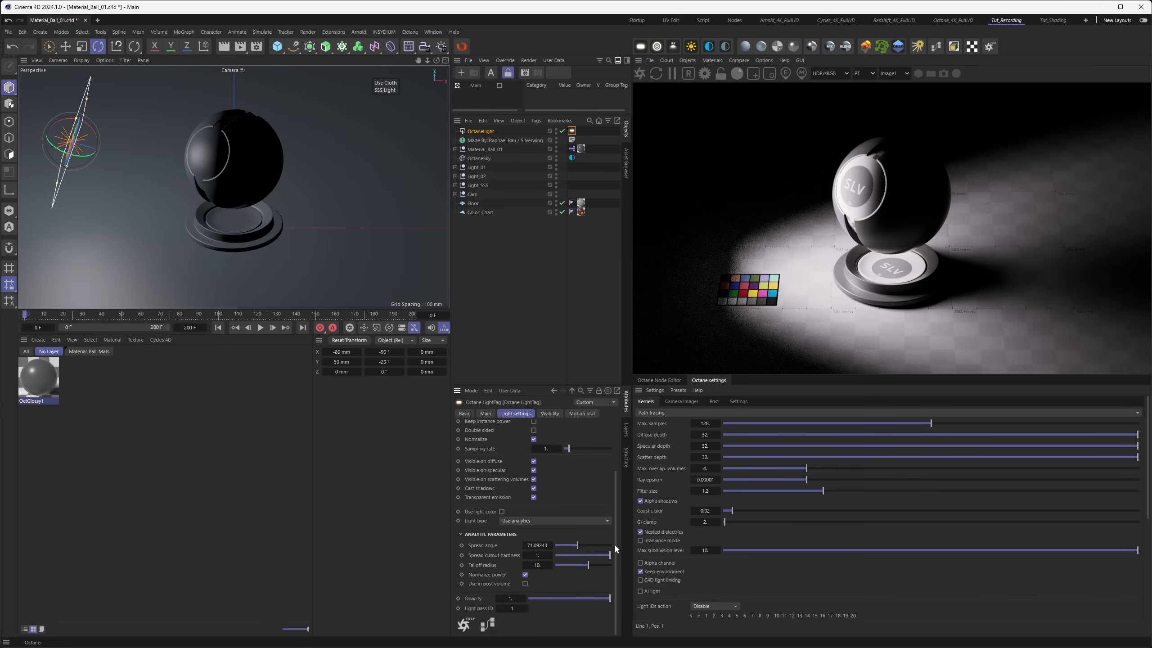
left_click_drag(574, 545, 558, 547)
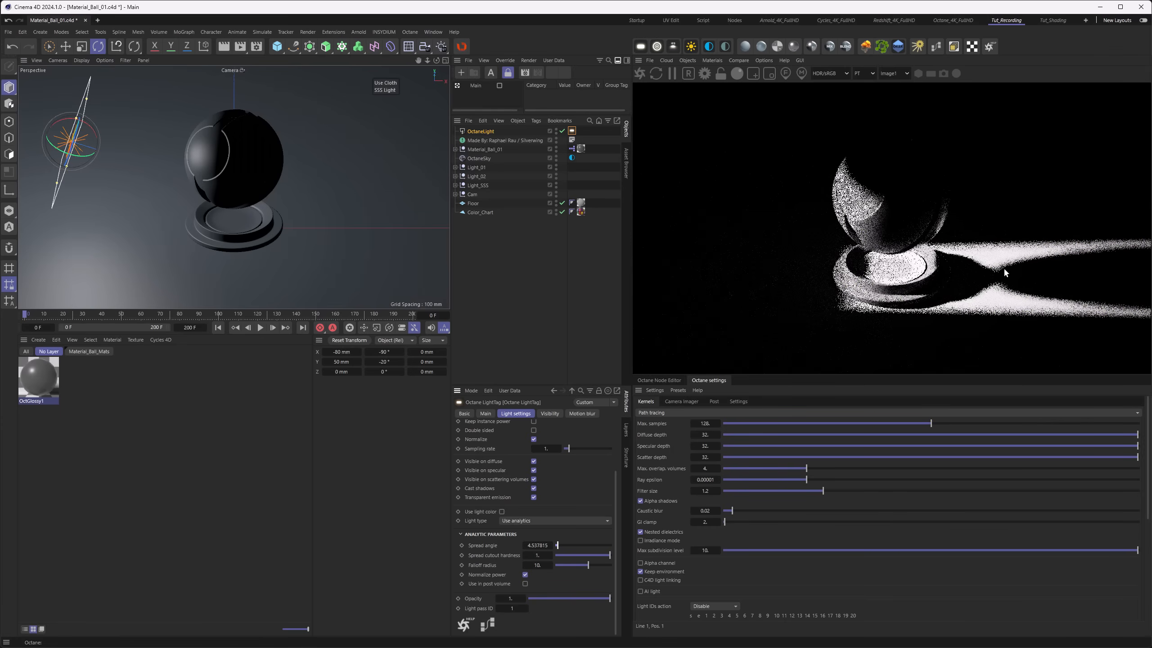
double_click(538, 546)
type("10")
key("Return")
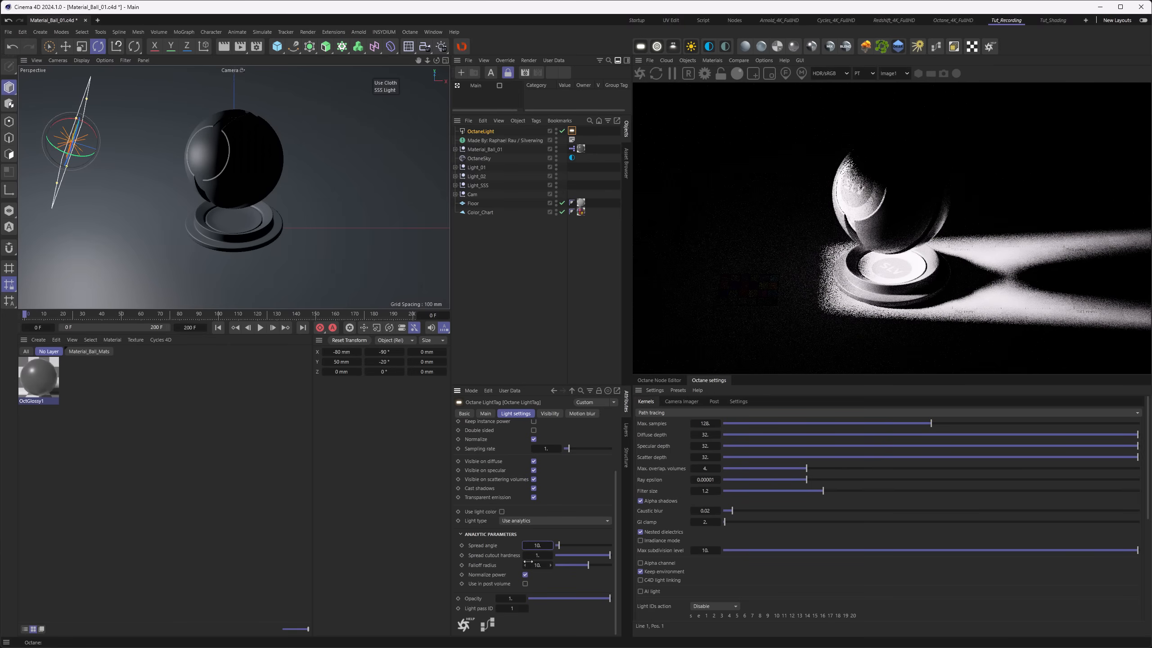
Step: Try a falloff radius of 0.1 on the analytic light and return it to 10
double_click(538, 565)
type("0.1")
key("Return")
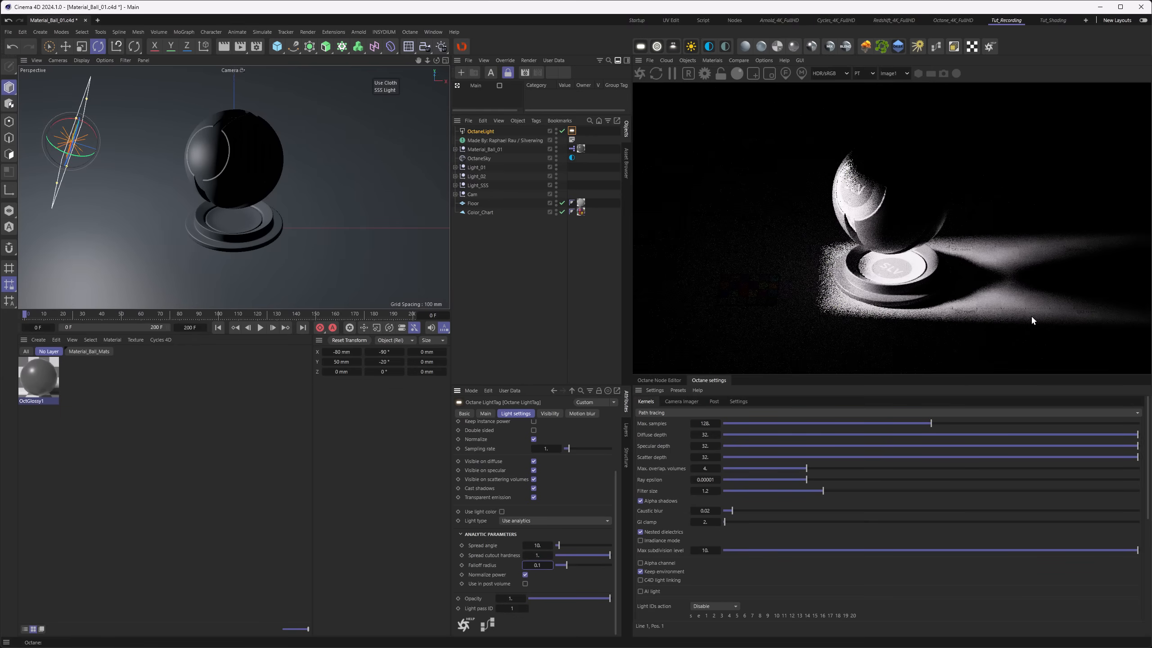
left_click(537, 566)
type("10")
key("Return")
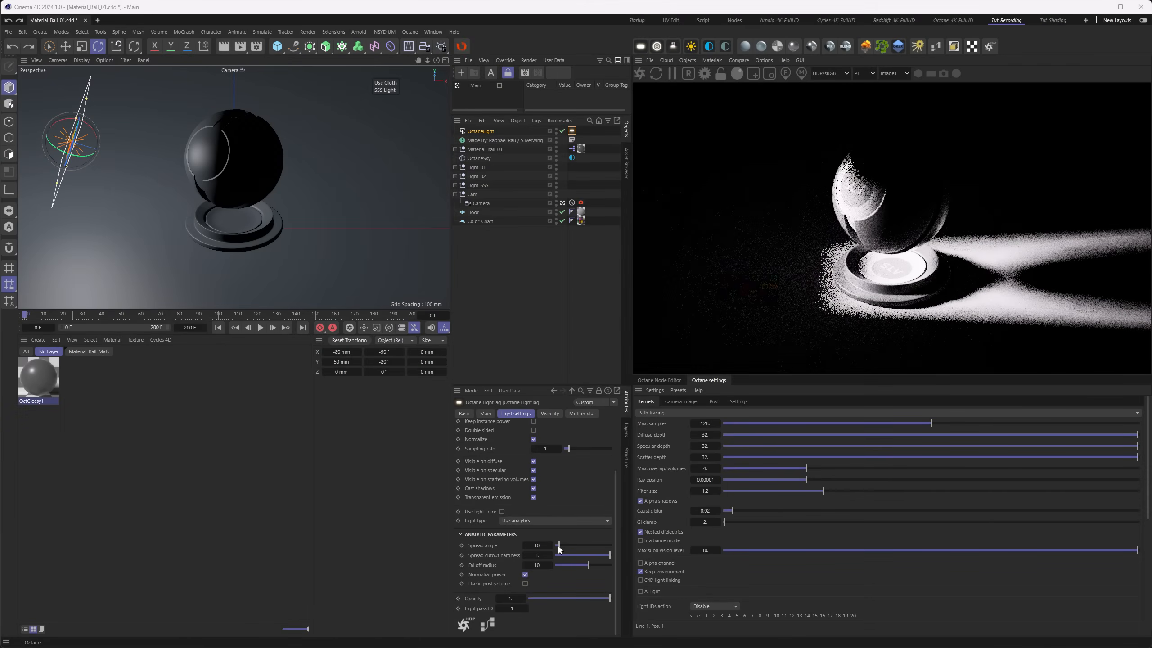
Step: Widen the light's spread angle to 180 and change its area shape to Disc
left_click_drag(559, 549, 617, 551)
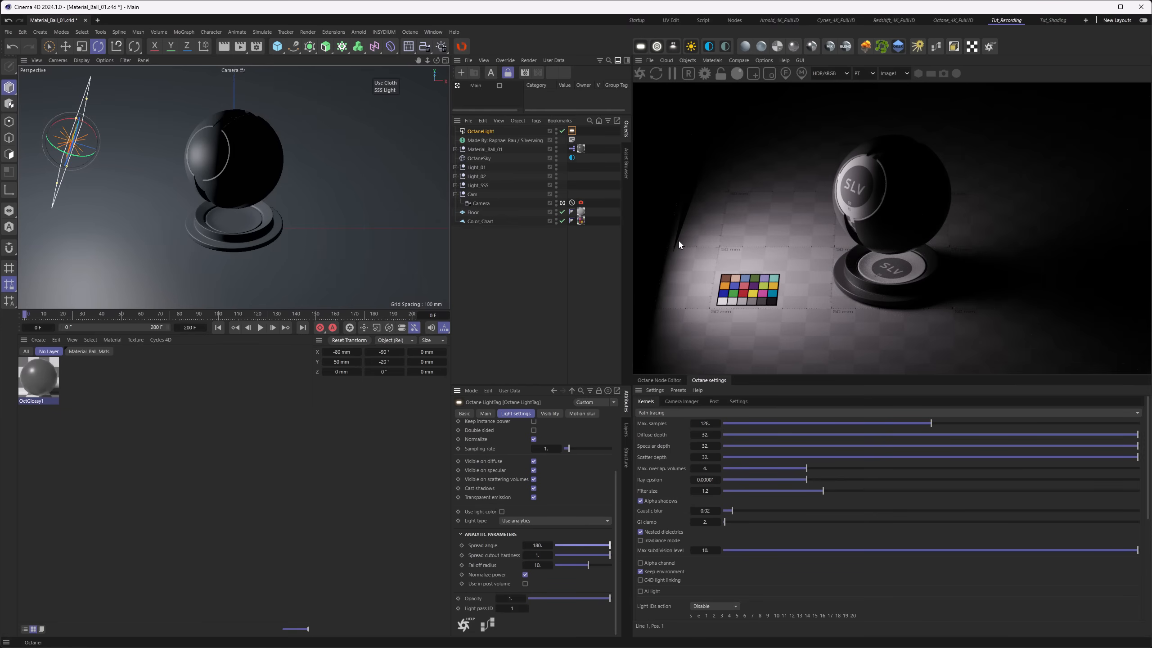
left_click(476, 132)
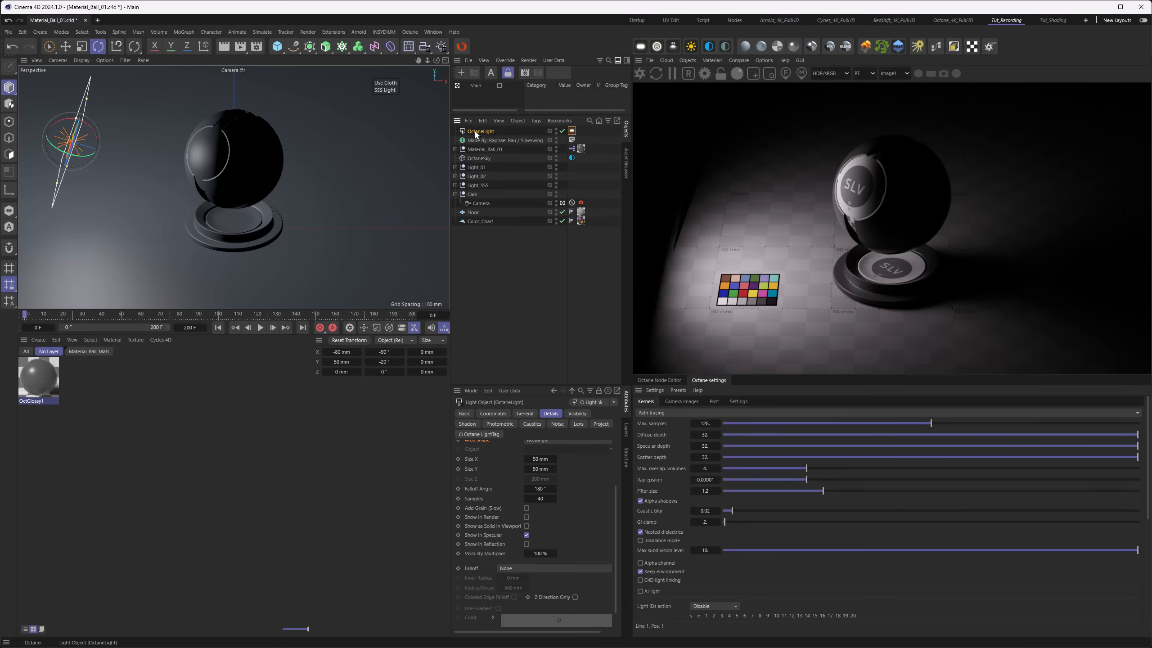
scroll(554, 488, "up", 2)
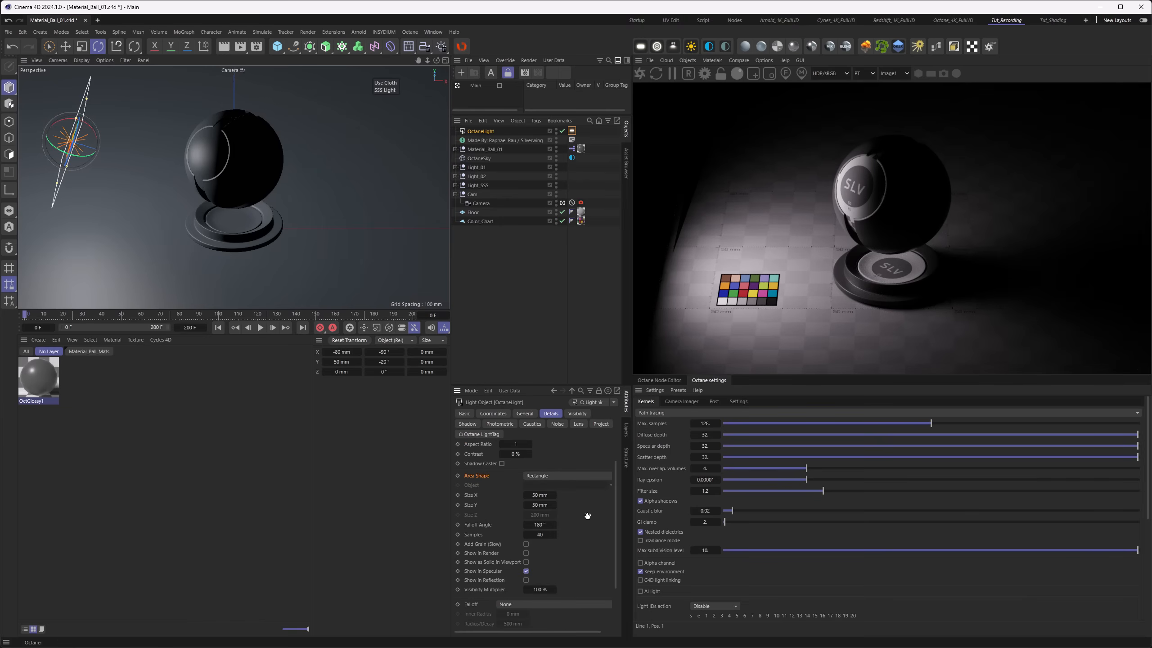
left_click(559, 475)
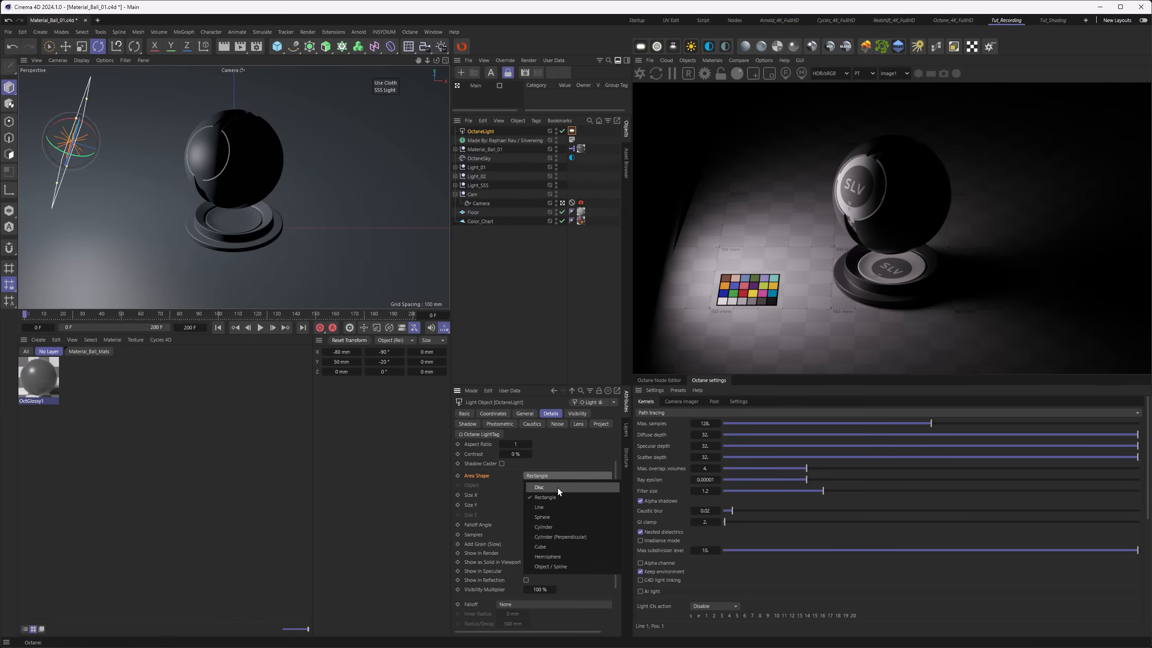
left_click(558, 488)
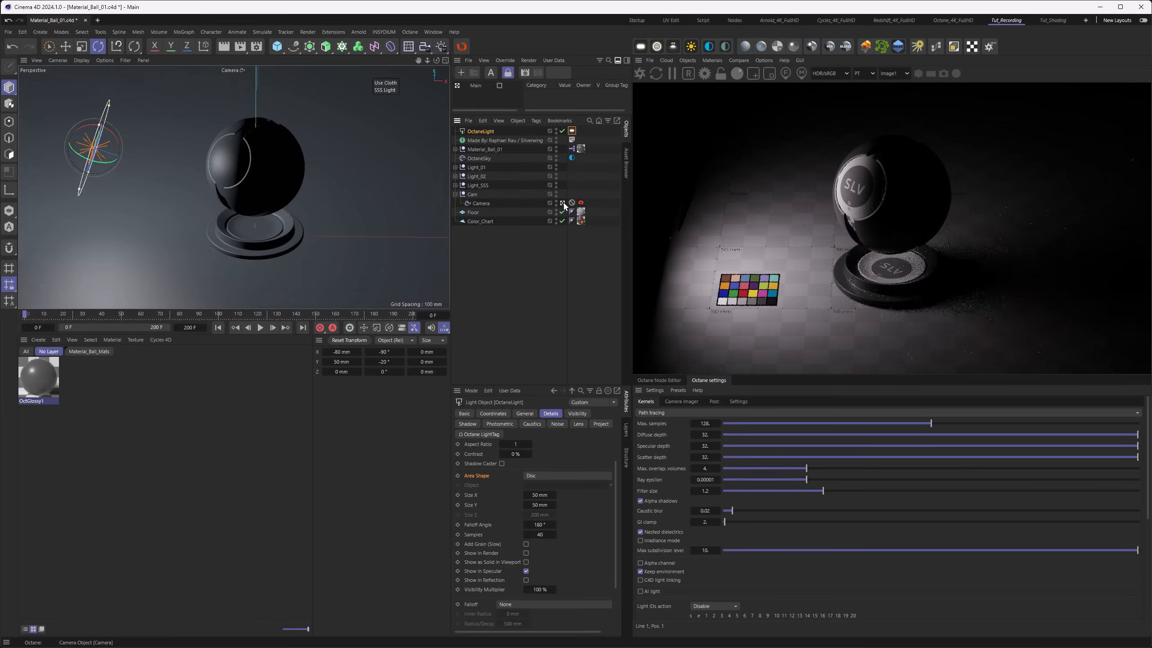
Step: Leave the scene camera for the default camera and frame the disc light beside the material ball
left_click(563, 204)
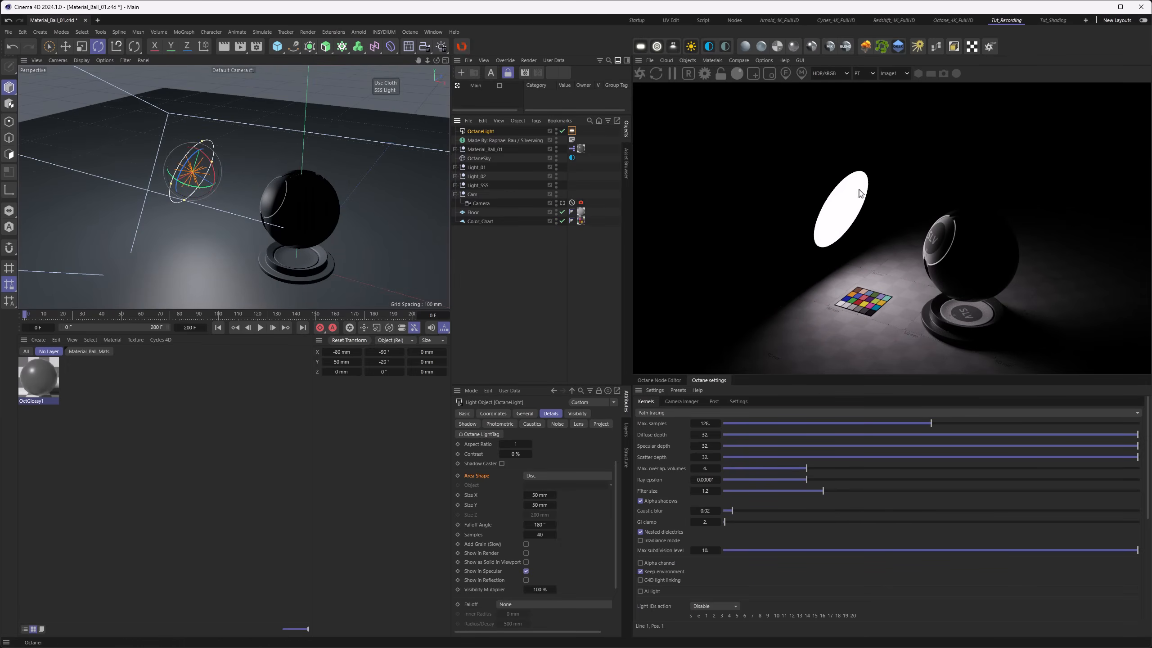
left_click_drag(304, 225, 267, 221, "alt")
right_click_drag(267, 217, 274, 215, "alt")
middle_click_drag(274, 214, 274, 223, "alt")
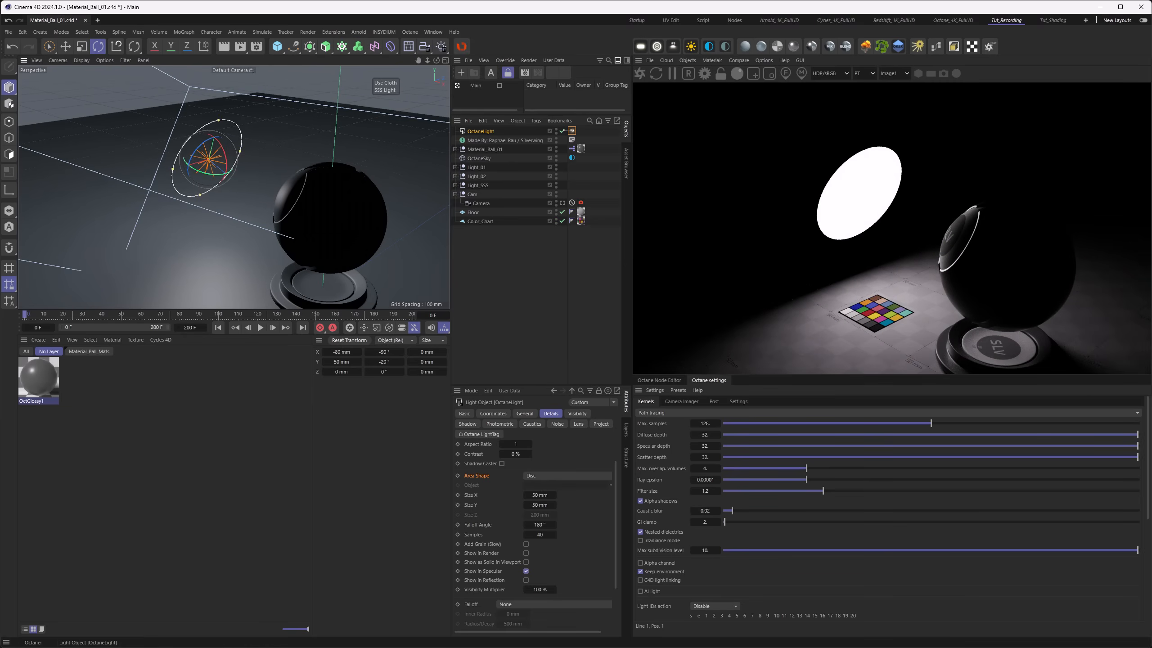
Step: Try the Use primitives light type on the disc light and view its shape from the front
left_click(572, 130)
scroll(614, 515, "down", 2)
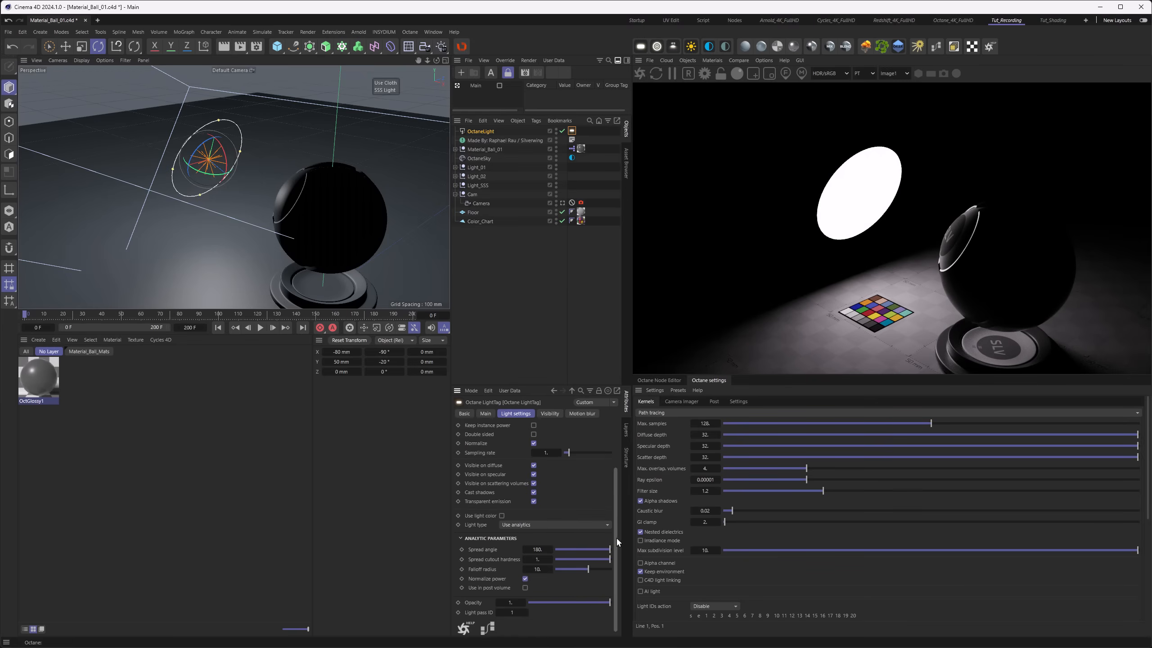
left_click(532, 521)
left_click(532, 543)
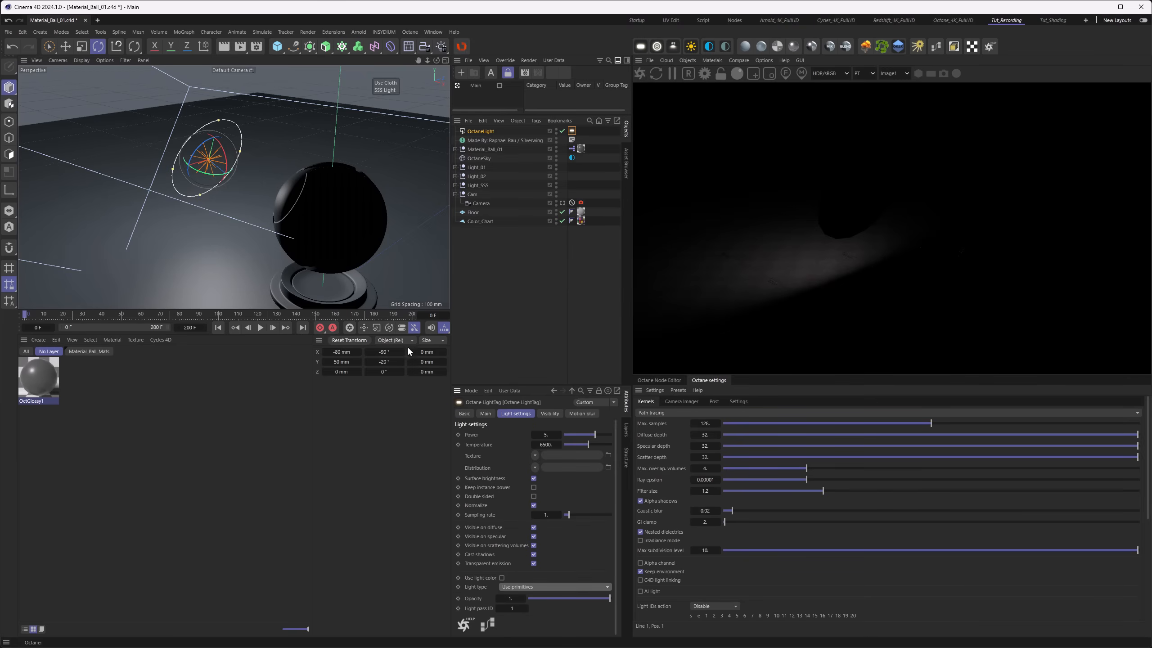
left_click_drag(357, 260, 248, 214, "alt")
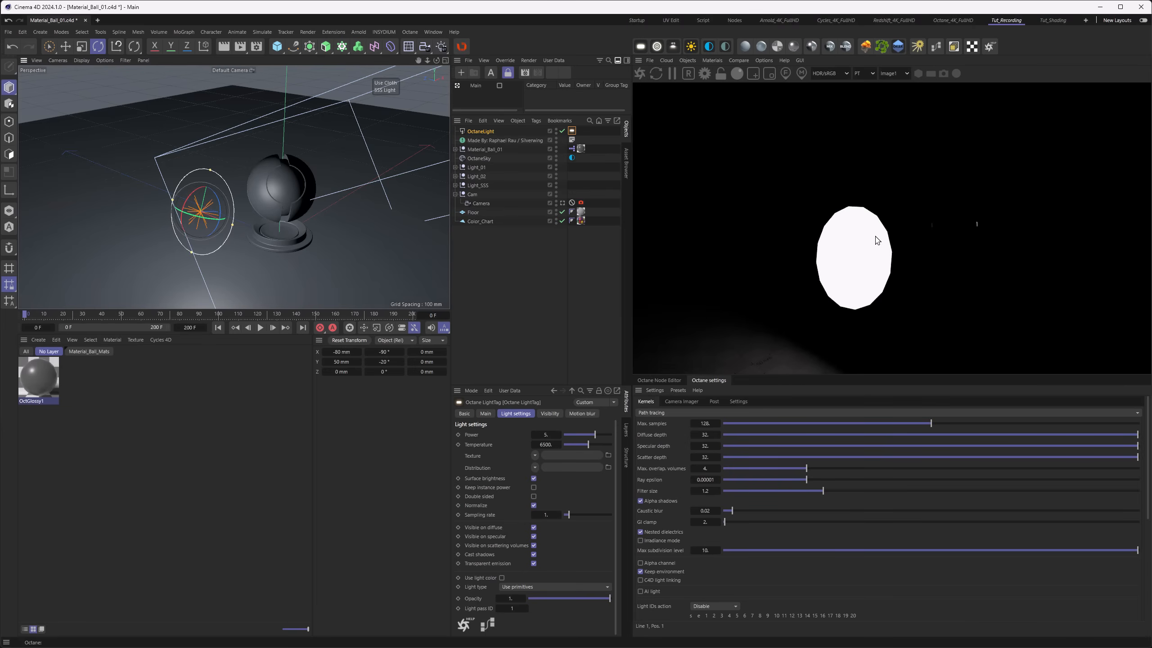
Step: Set the disc light's type back to Use analytics and view its outline up close
left_click(546, 587)
left_click(545, 623)
left_click_drag(231, 213, 102, 186, "alt")
middle_click_drag(102, 187, 184, 219, "alt")
left_click_drag(155, 195, 136, 192, "alt")
right_click_drag(161, 186, 182, 183, "alt")
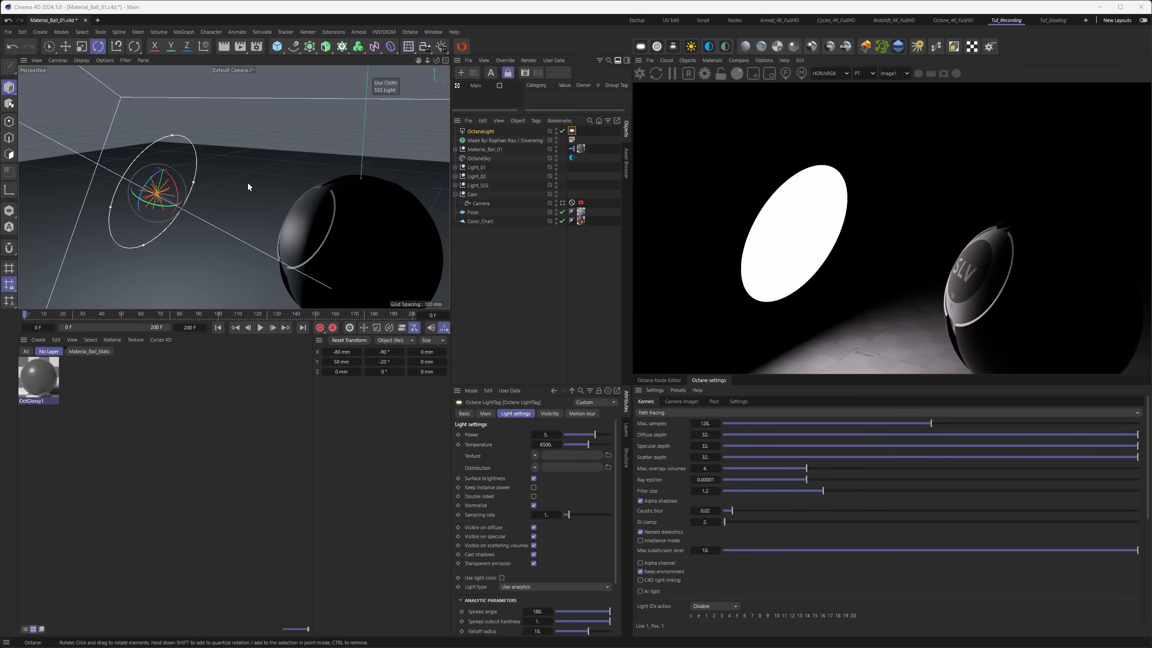
Step: Try a spread angle of about 73 on the disc light, and restore it to 180
right_click_drag(260, 187, 222, 191, "alt")
middle_click_drag(222, 191, 178, 179, "alt")
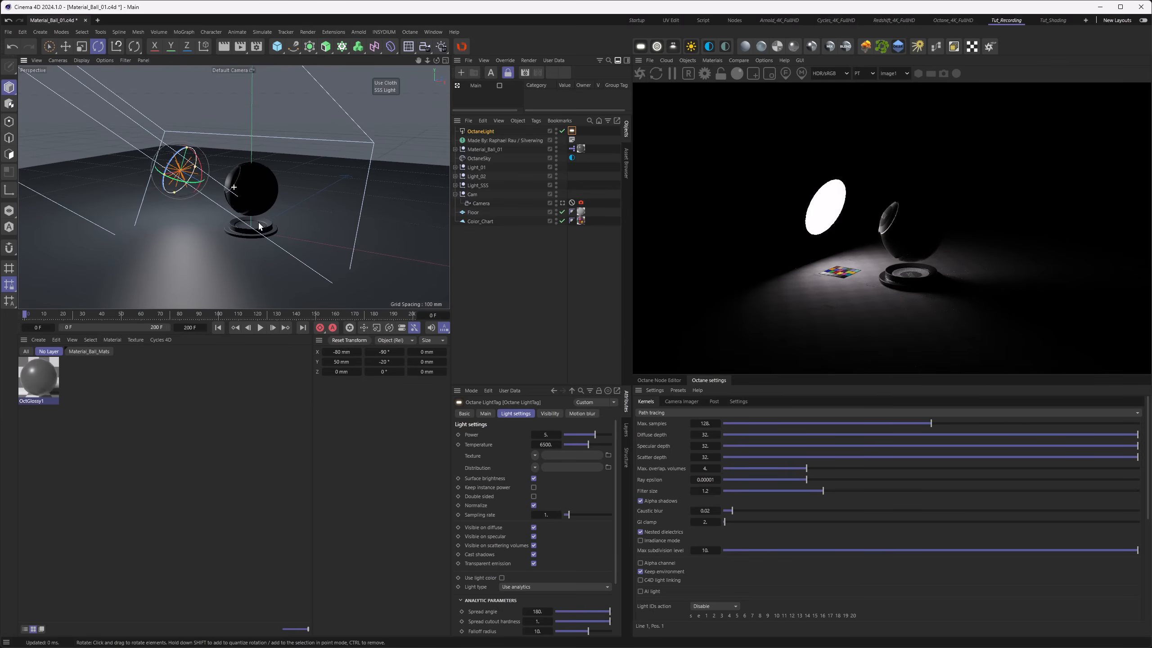
left_click_drag(609, 615, 578, 615)
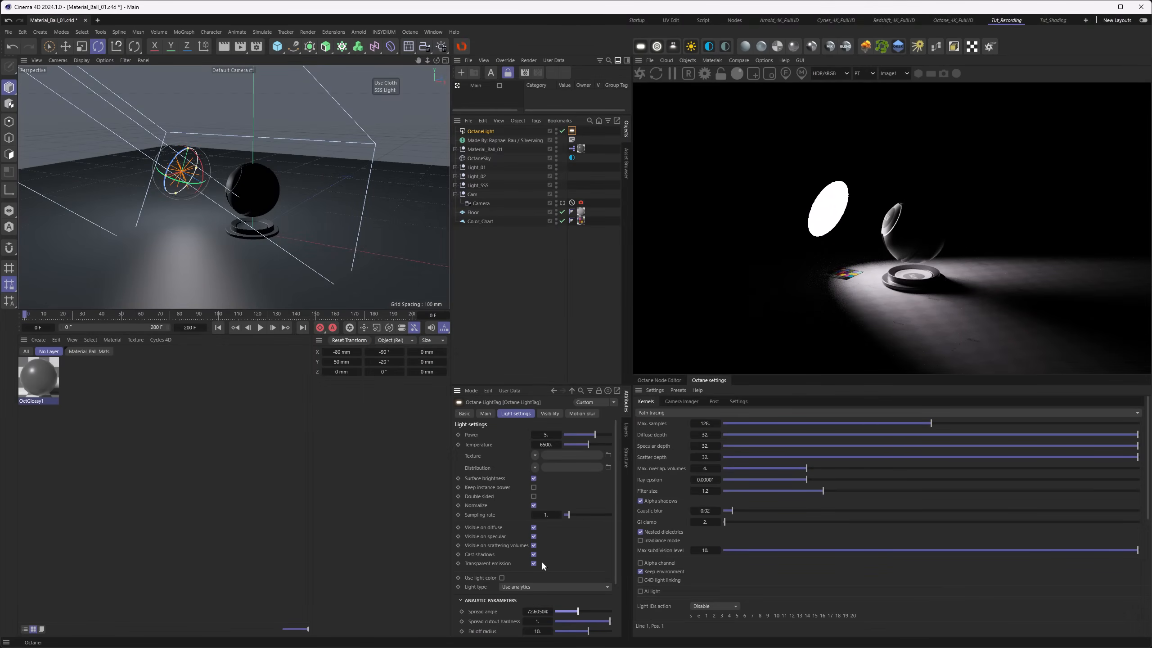
left_click_drag(579, 614, 611, 611)
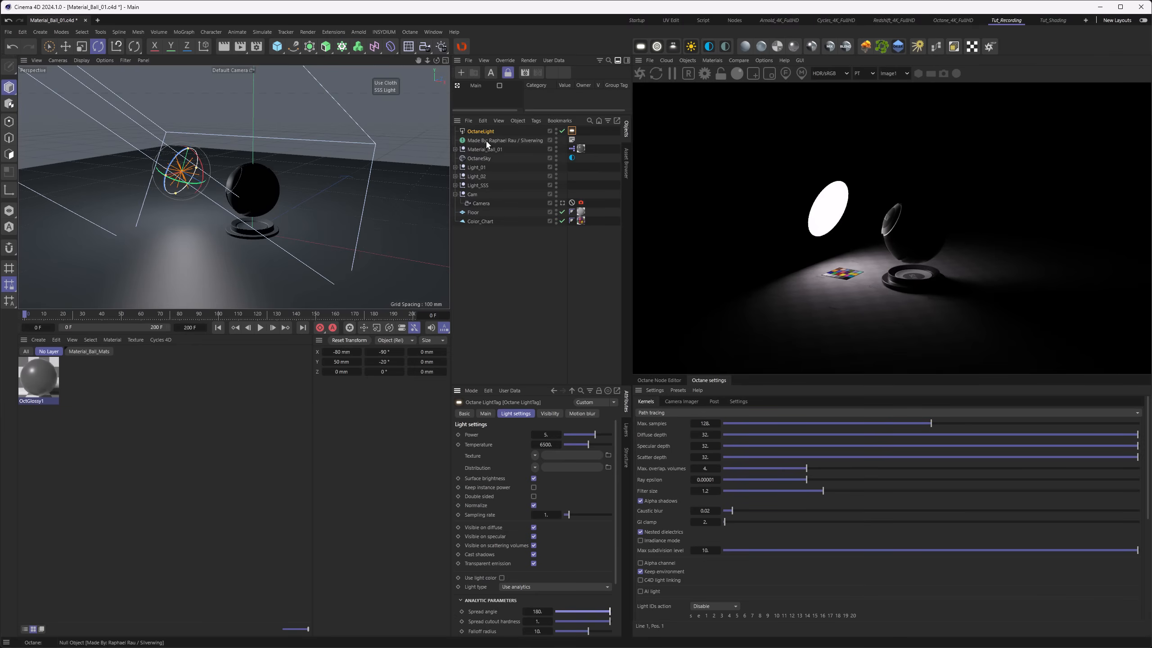
Step: Set the light type to Use primitives and change the light's area shape to Cylinder
left_click_drag(616, 485, 614, 537)
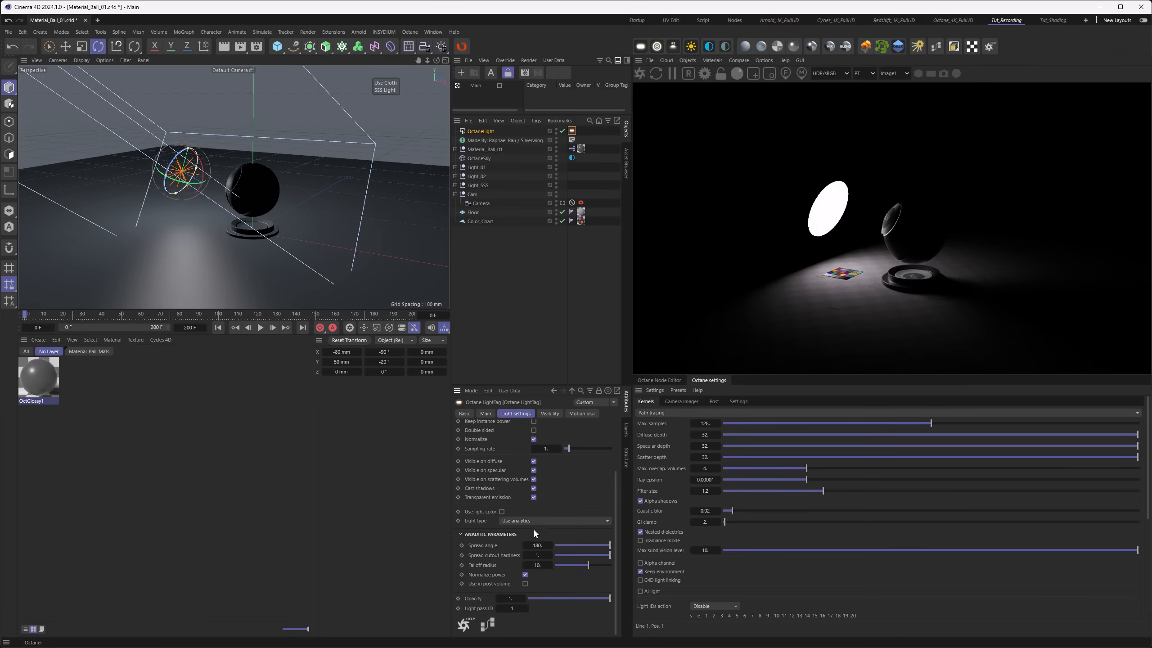
left_click(534, 521)
left_click(533, 543)
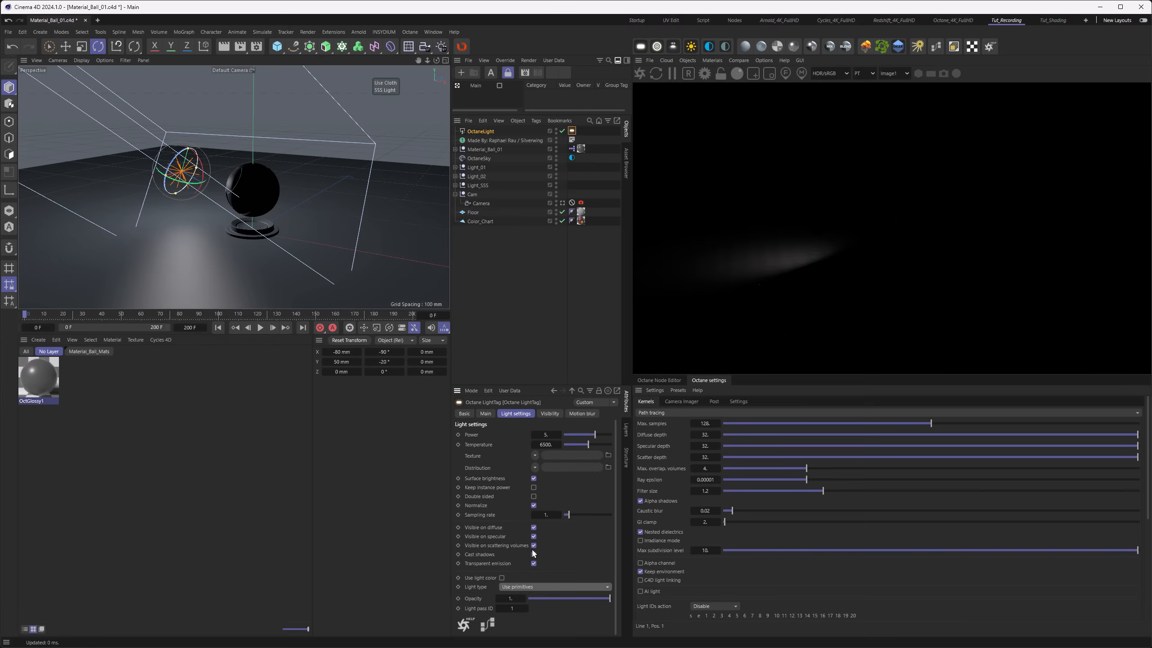
left_click(481, 131)
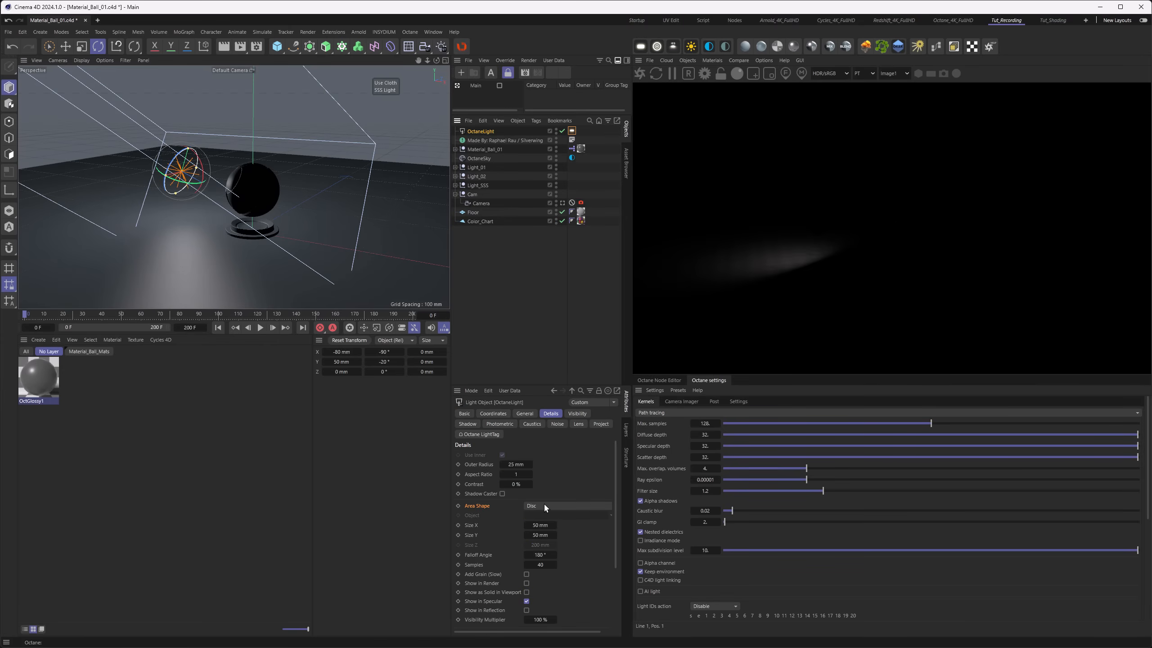
left_click(545, 507)
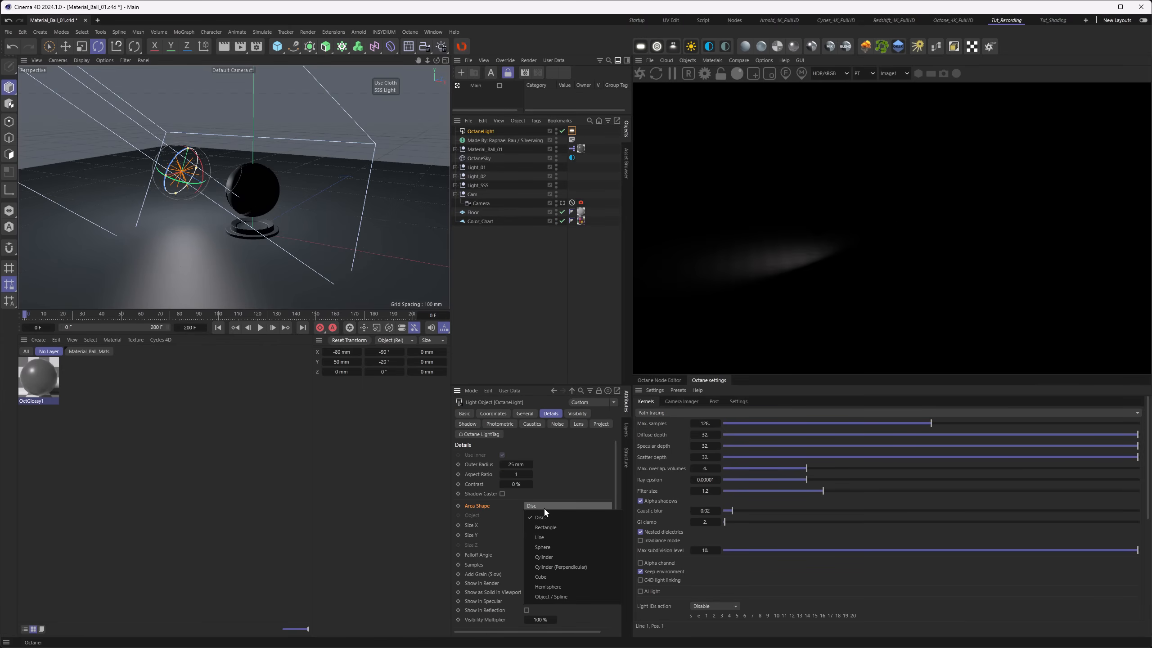
left_click(543, 557)
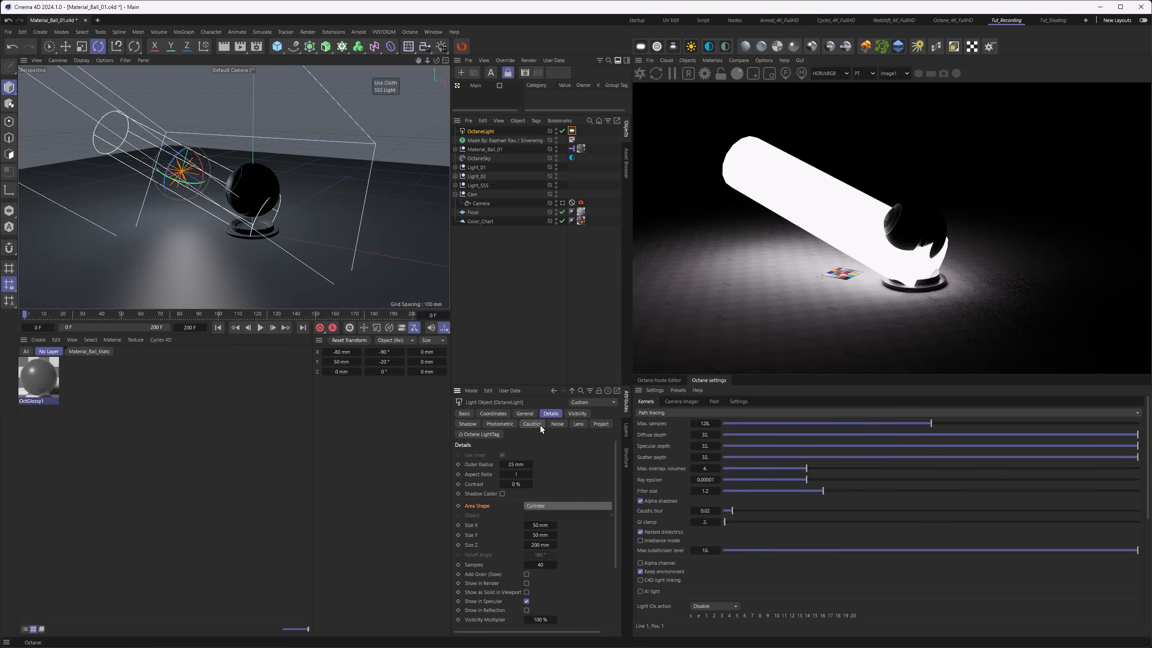
Step: Resize the cylinder light to 5 mm in X, 5 mm in Y and 75 mm in Z
left_click(540, 525)
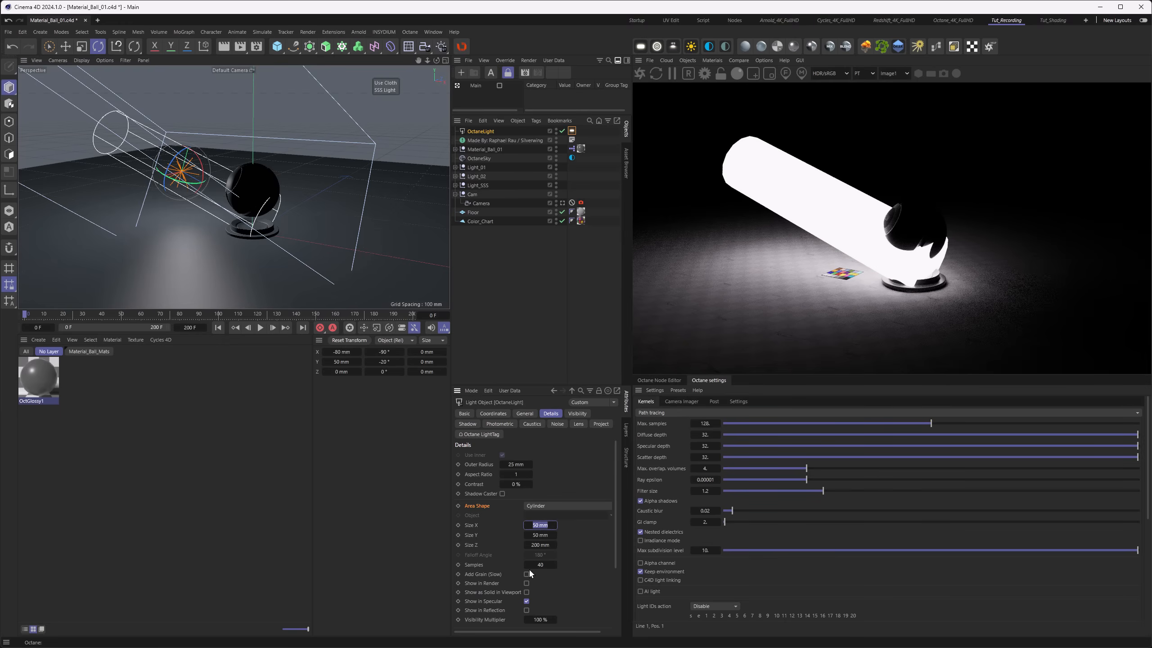
type("5")
key("Tab")
type("5")
key("Tab")
type("7")
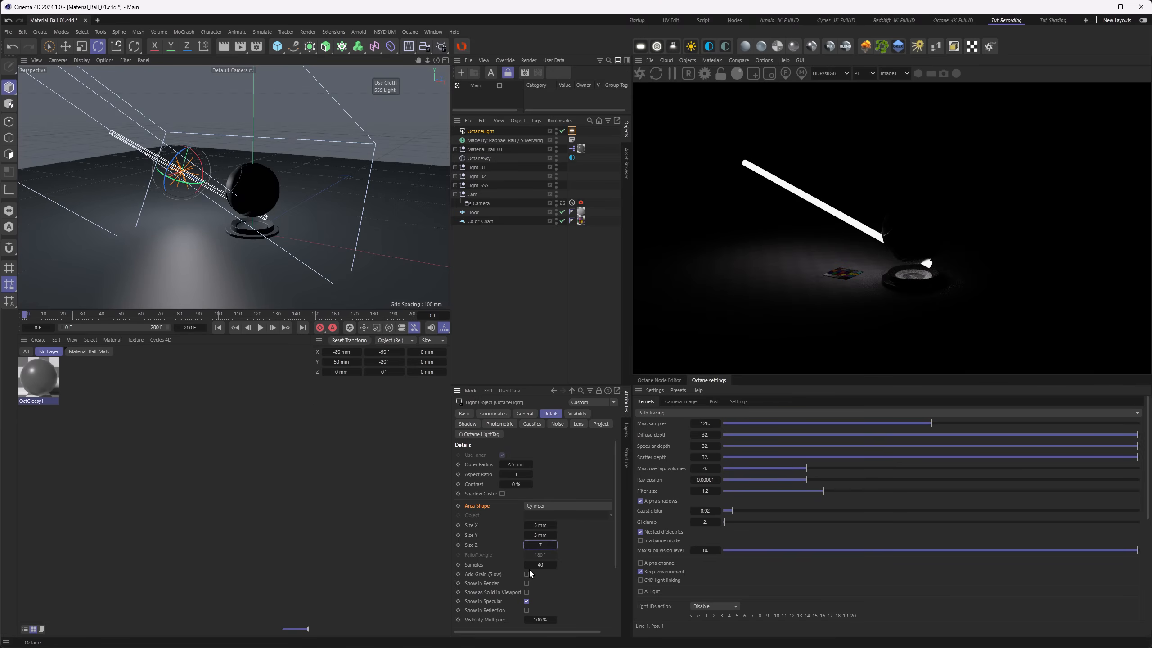
type("5")
key("Return")
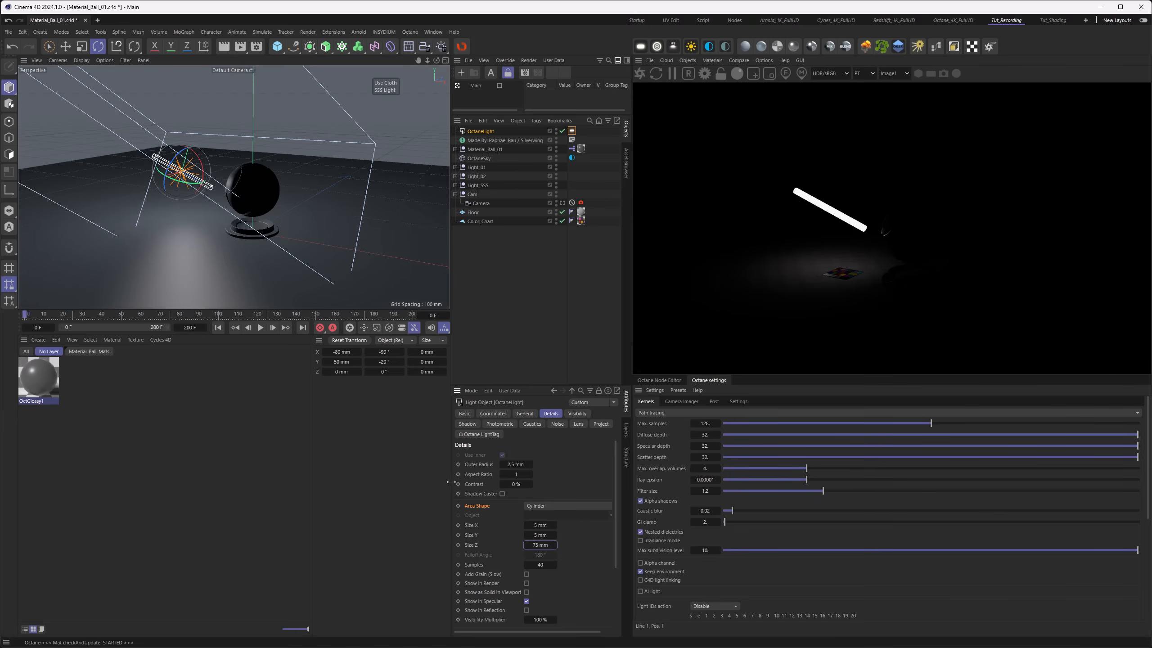
Step: Raise the cylinder light's power to 50
left_click(572, 130)
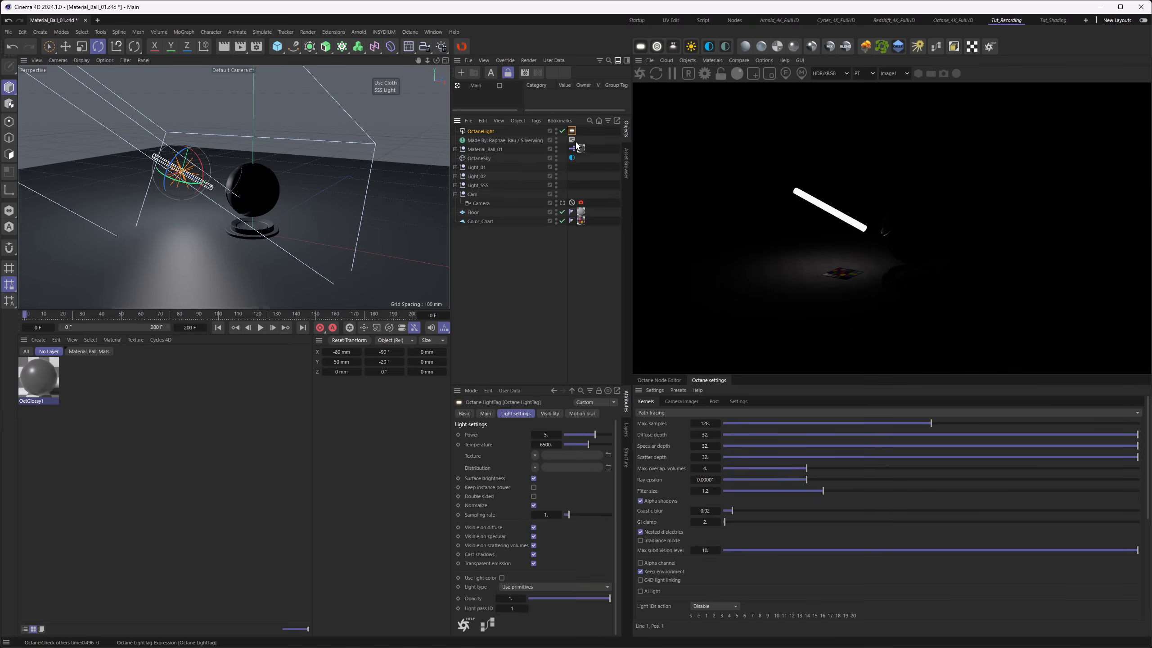
double_click(545, 435)
type("50")
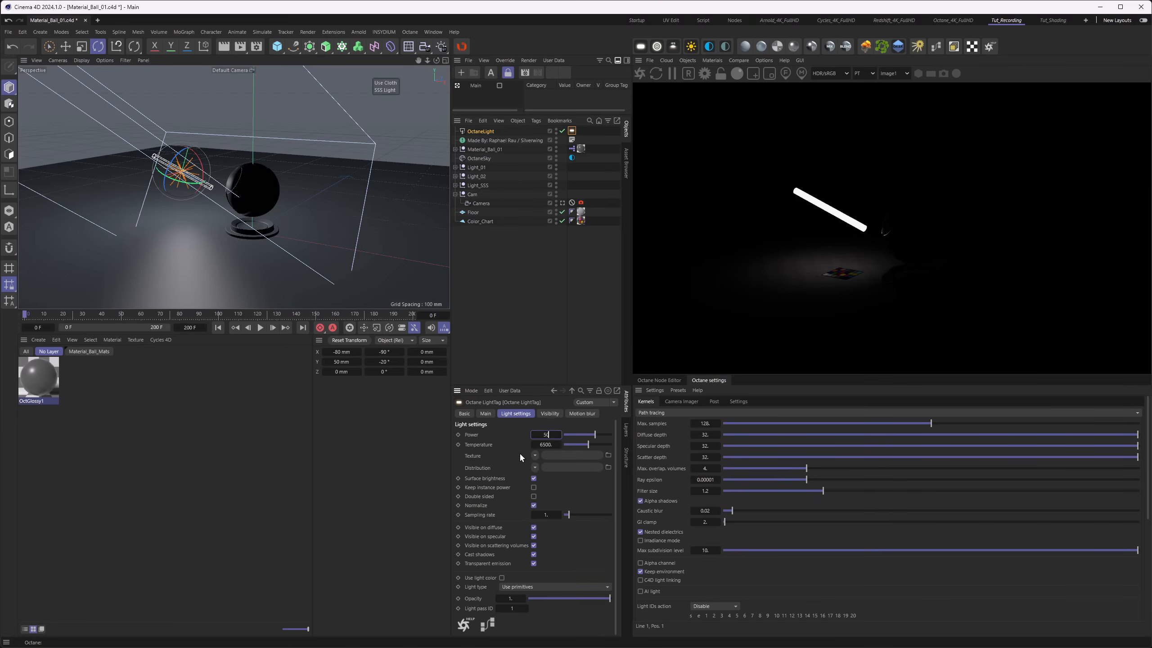
key("Return")
Step: Examine the primitive cylinder light's geometry and its end caps up close from several angles
left_click_drag(249, 205, 268, 222, "alt")
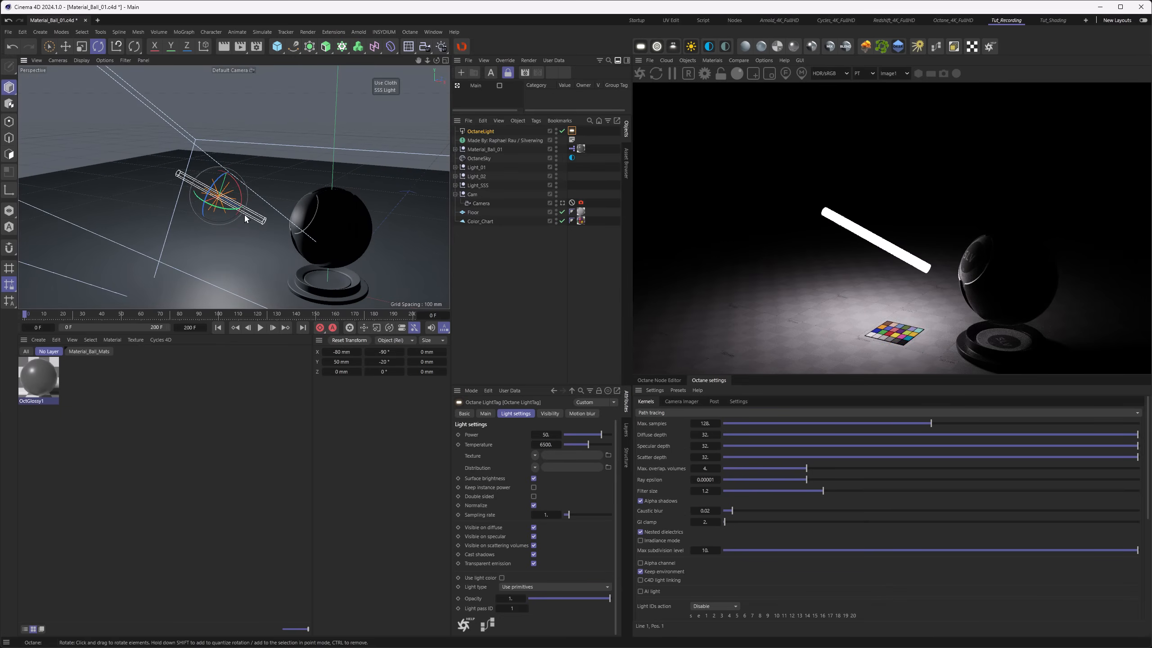
right_click_drag(240, 215, 284, 206, "alt")
left_click_drag(264, 203, 285, 213, "alt")
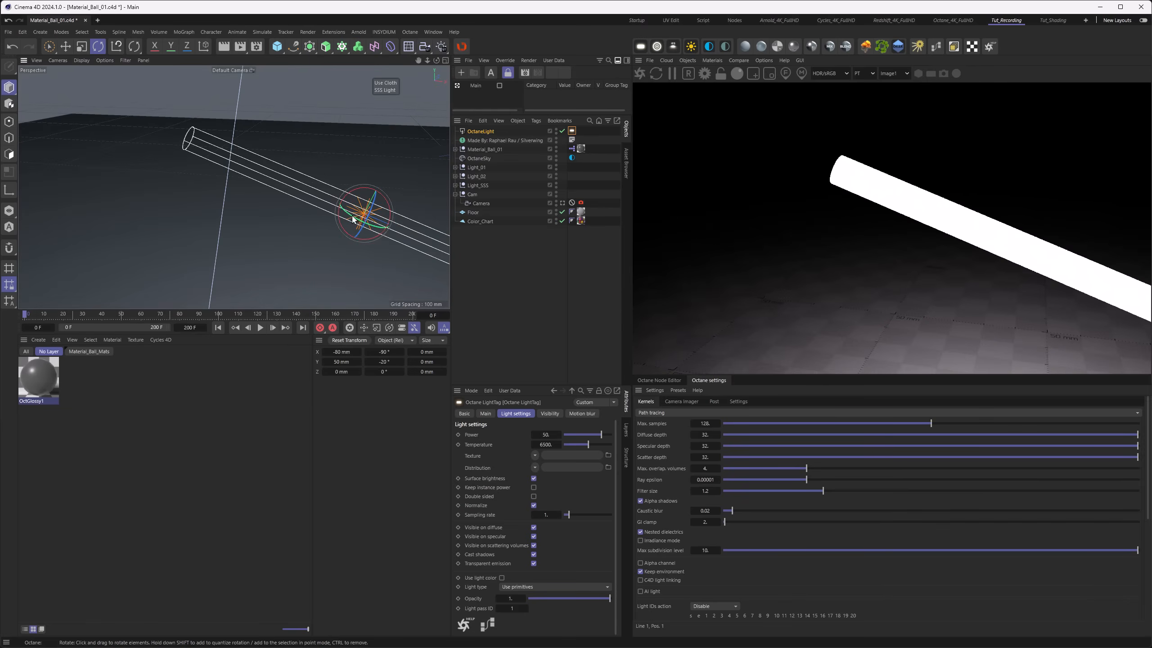
left_click_drag(363, 213, 389, 219, "alt")
right_click_drag(388, 218, 424, 217, "alt")
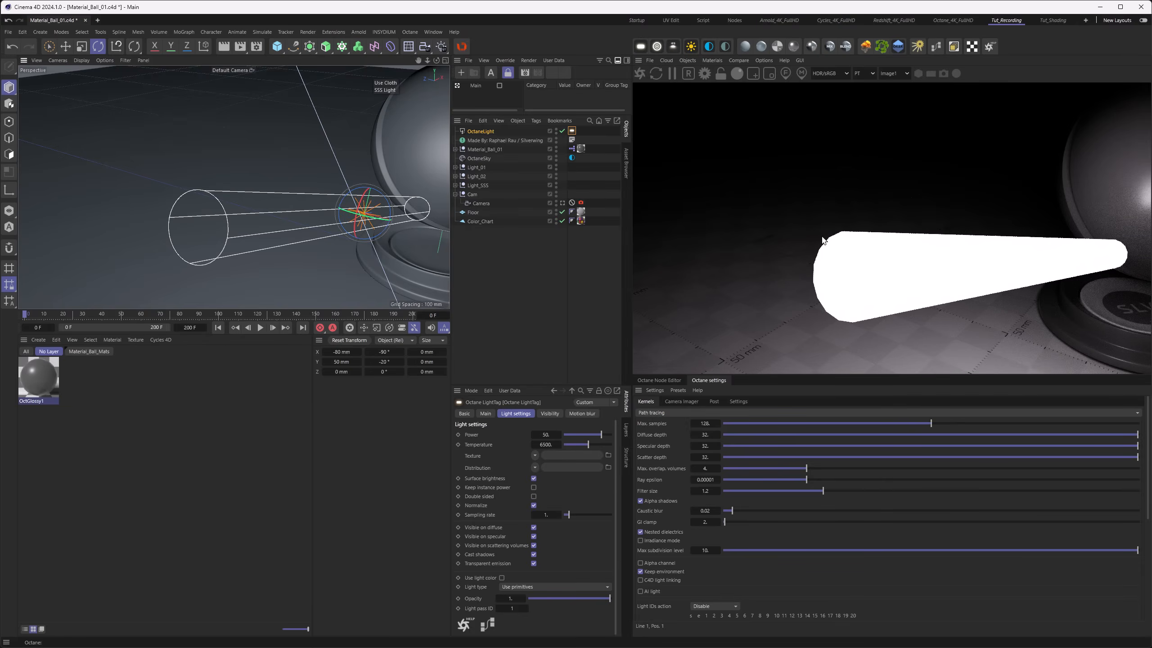
left_click_drag(368, 215, 355, 214, "alt")
right_click_drag(355, 215, 299, 201, "alt")
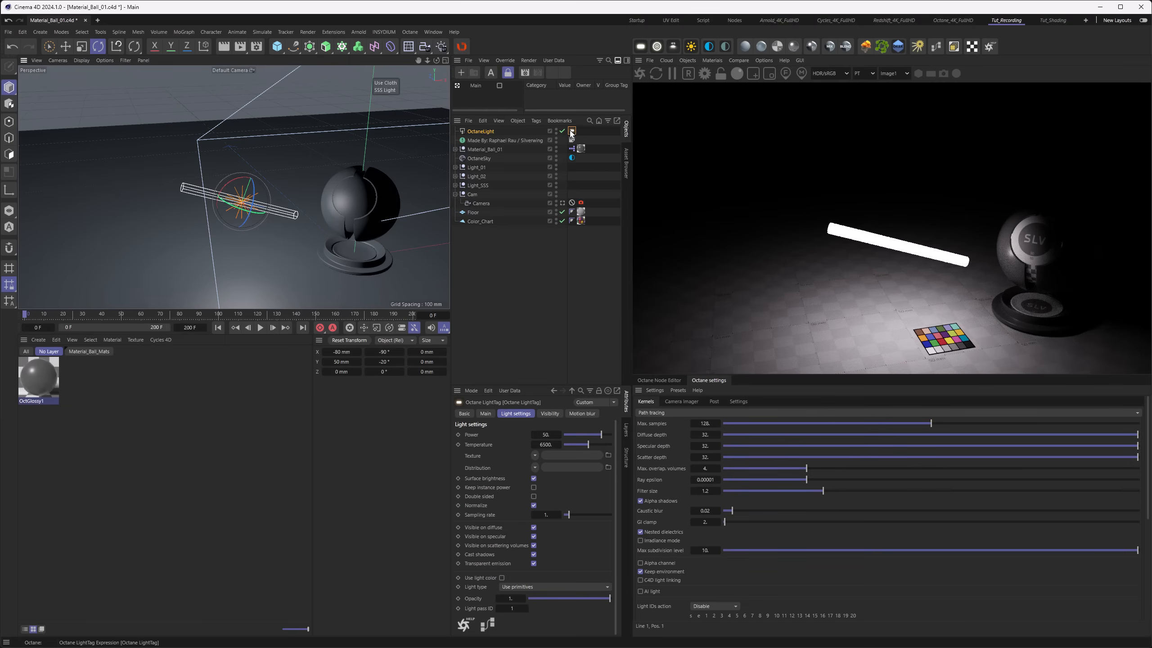
Step: Switch the cylinder light's type to Use analytics
left_click(526, 587)
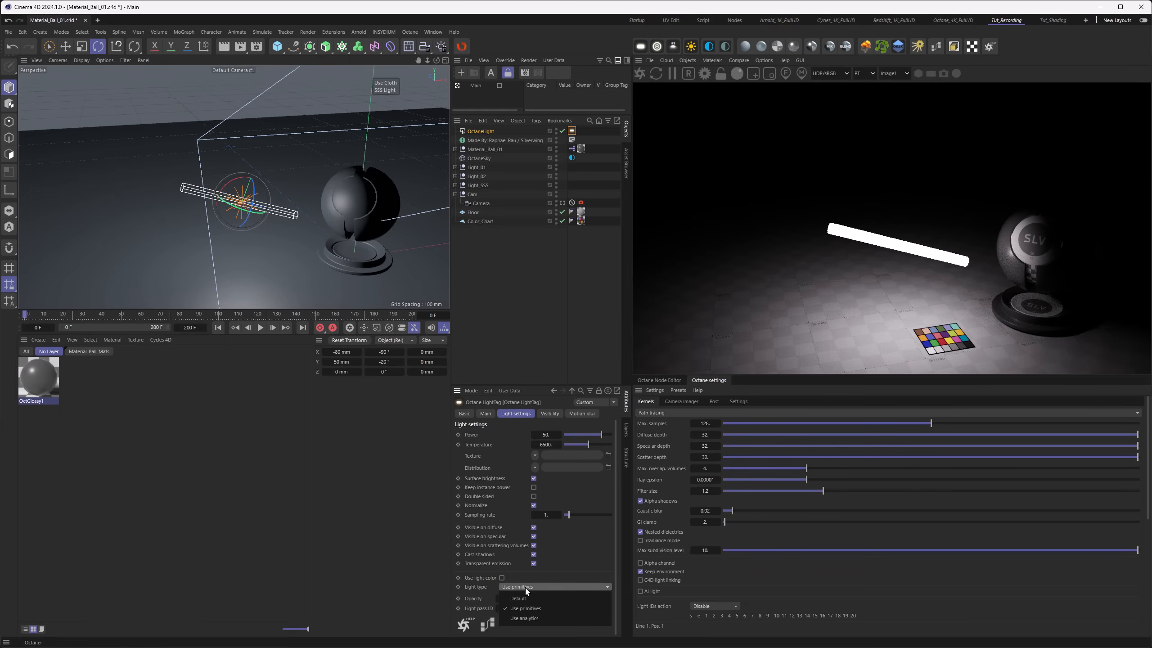
left_click(525, 617)
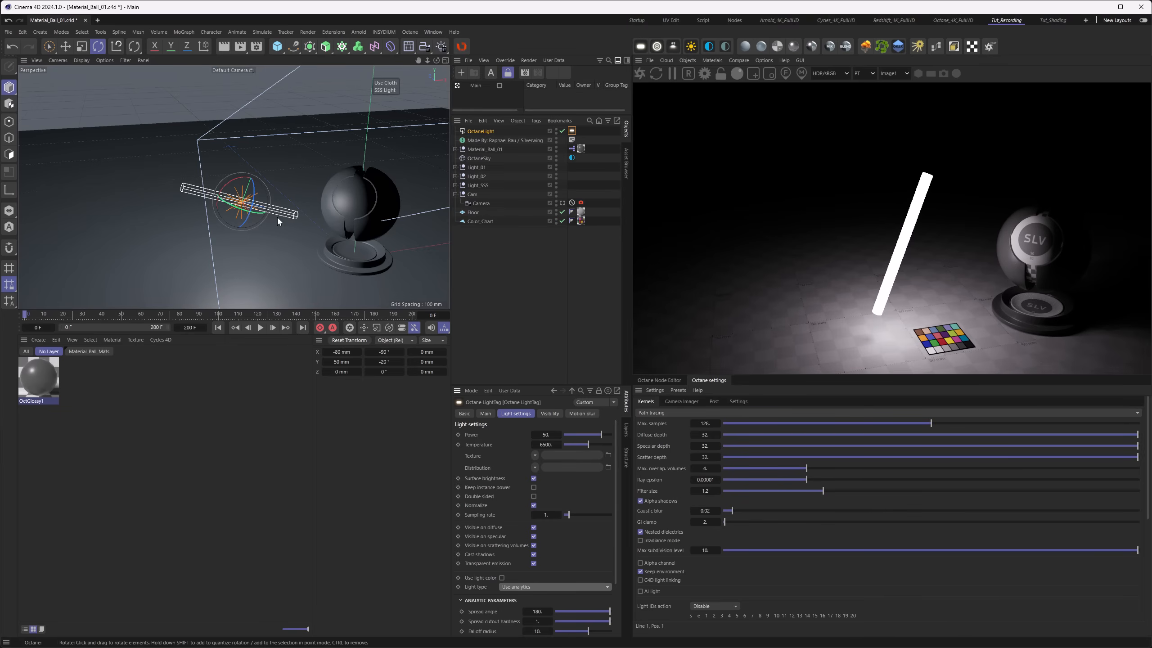
Step: Rotate the cylinder light to 90°, -70° and 180°, and inspect the analytic light's shape up close from several angles
left_click_drag(231, 183, 269, 184)
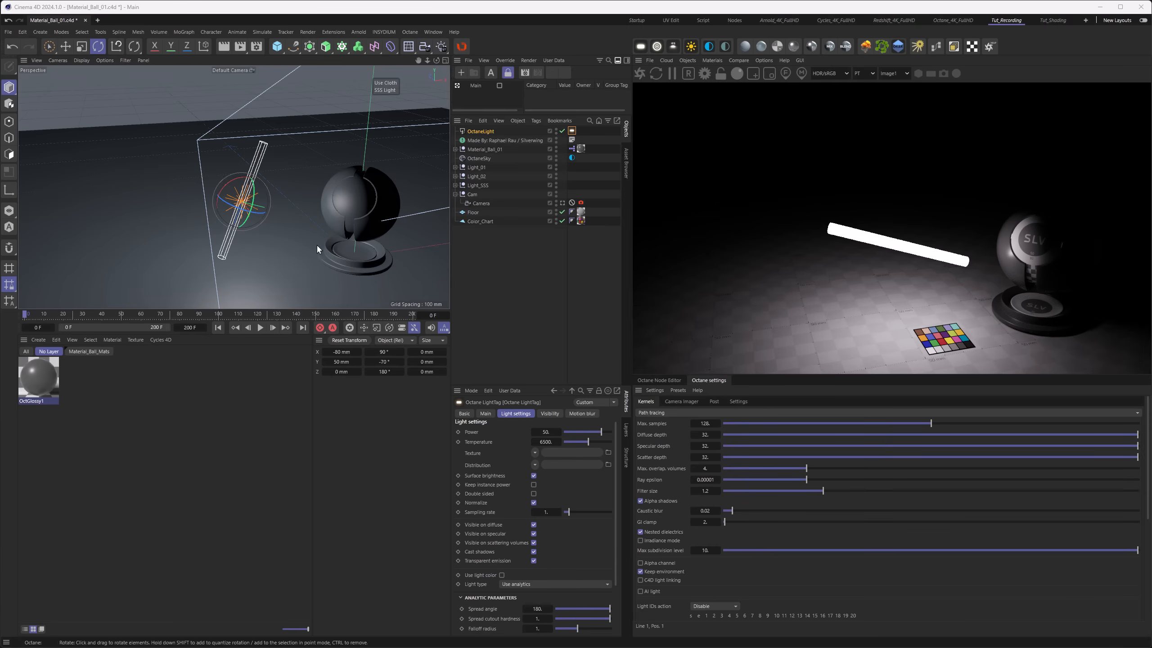
right_click_drag(239, 203, 257, 198, "alt")
left_click_drag(252, 199, 317, 200, "alt")
right_click_drag(254, 198, 260, 196, "alt")
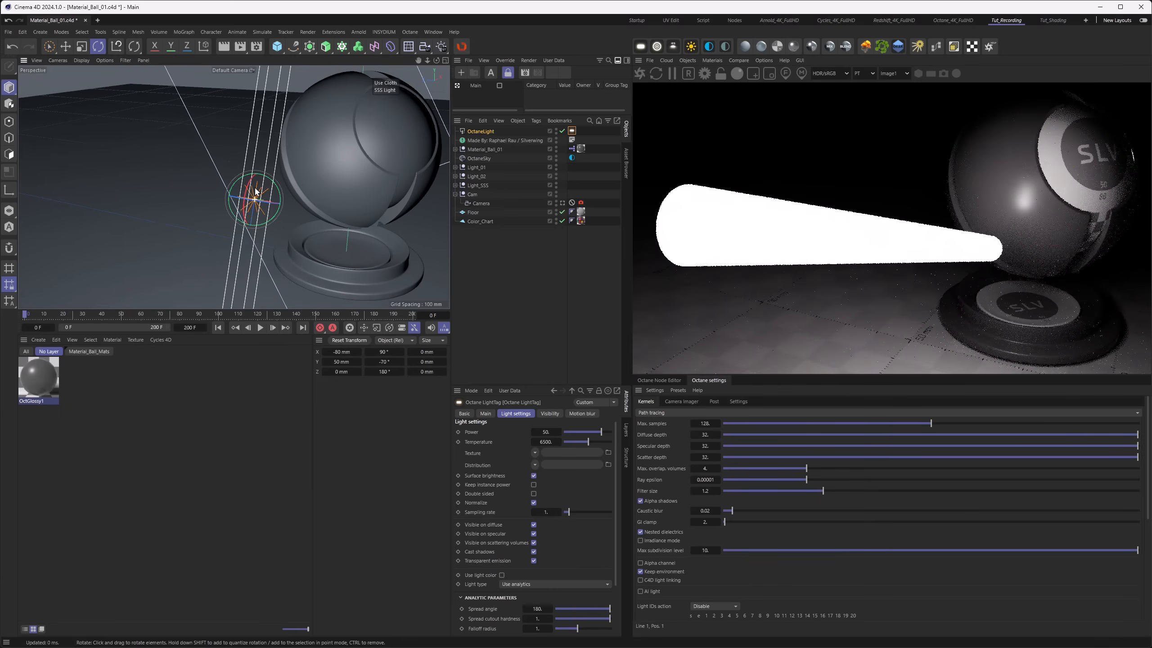
left_click_drag(261, 198, 314, 204, "alt")
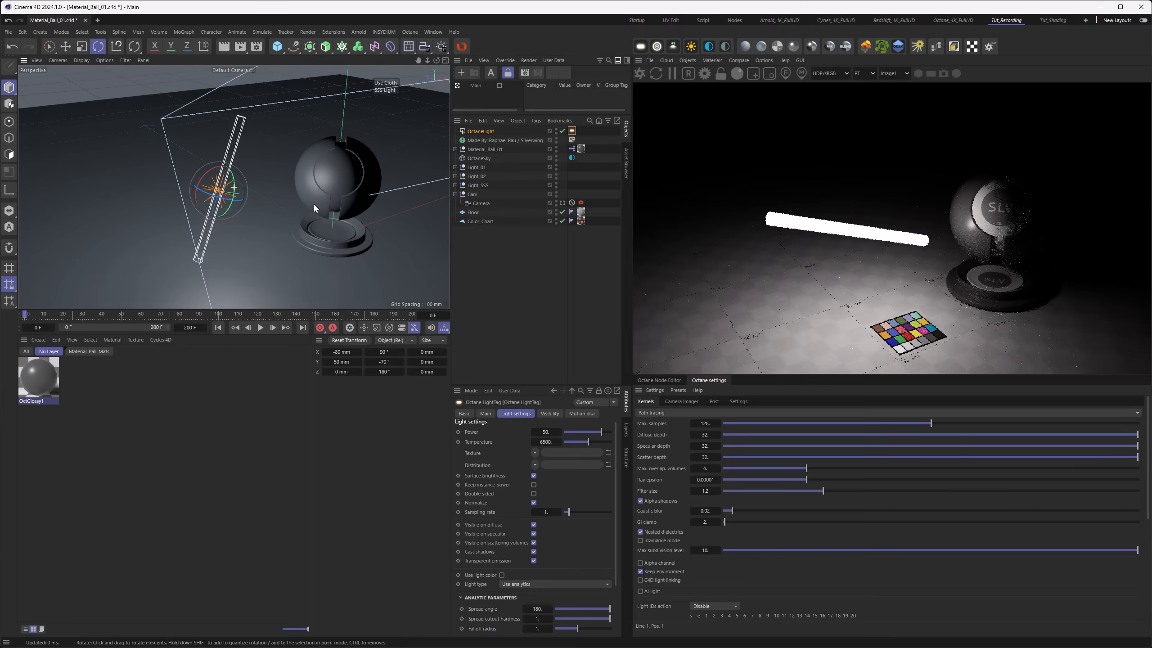
Step: Try falloff radius values of 0.01 and 0.05 on the analytic cylinder light
mouse_move(610, 609)
left_mouse_down()
mouse_move(570, 605)
mouse_move(608, 619)
left_mouse_up()
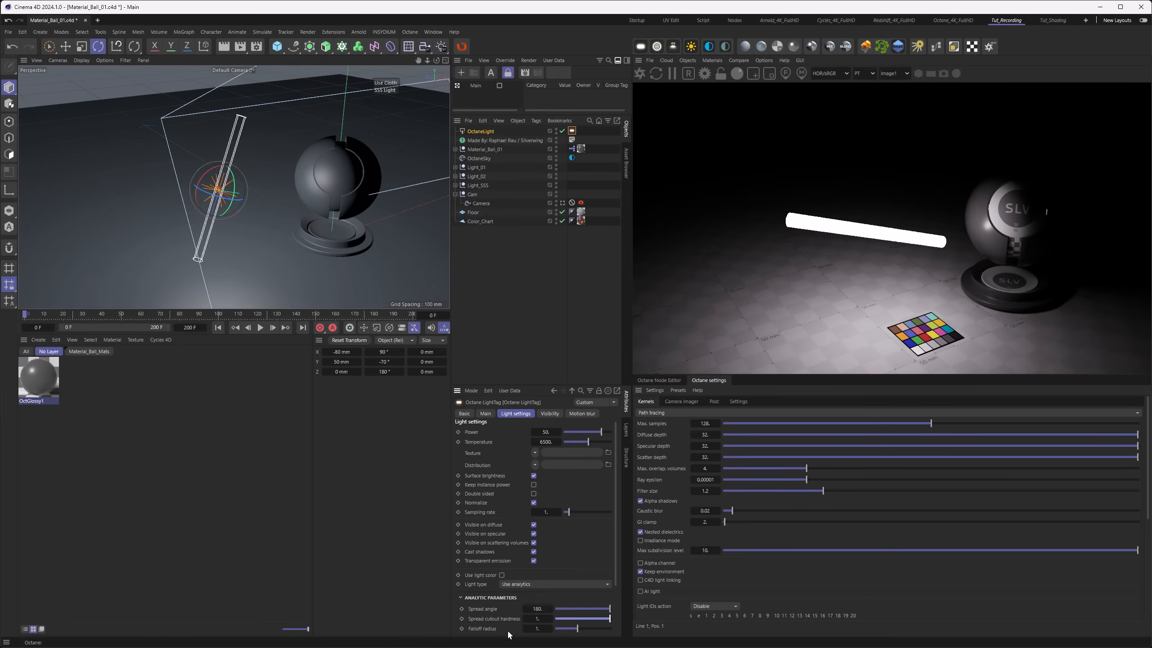
left_click(544, 629)
type("0,01")
key("Return")
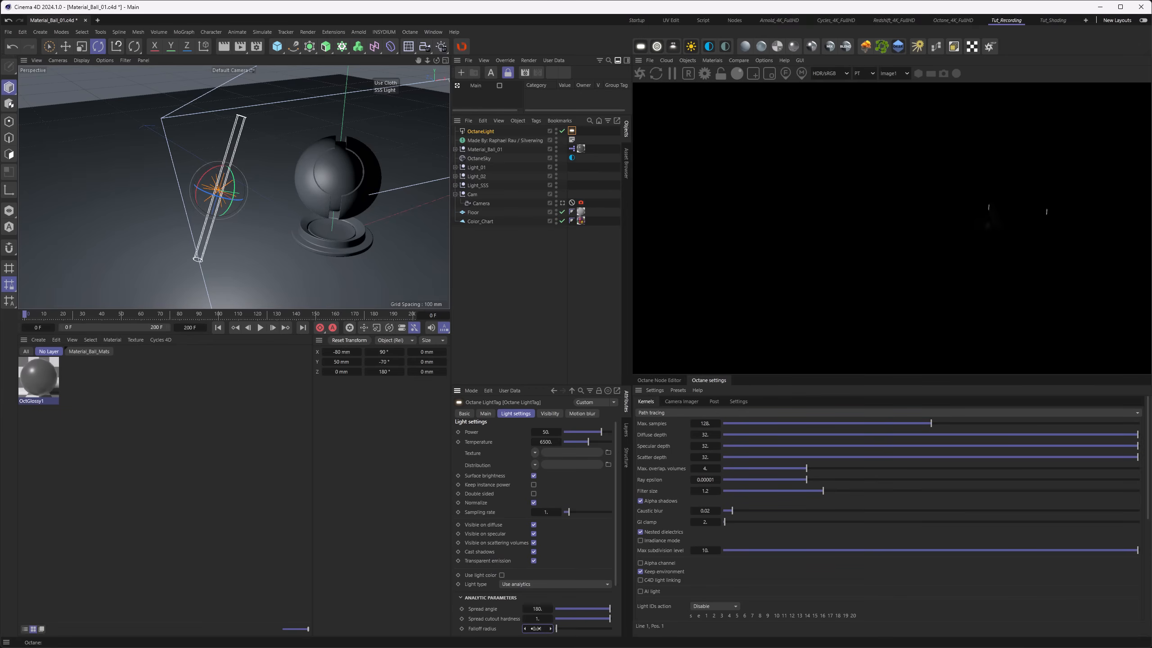
key("Return")
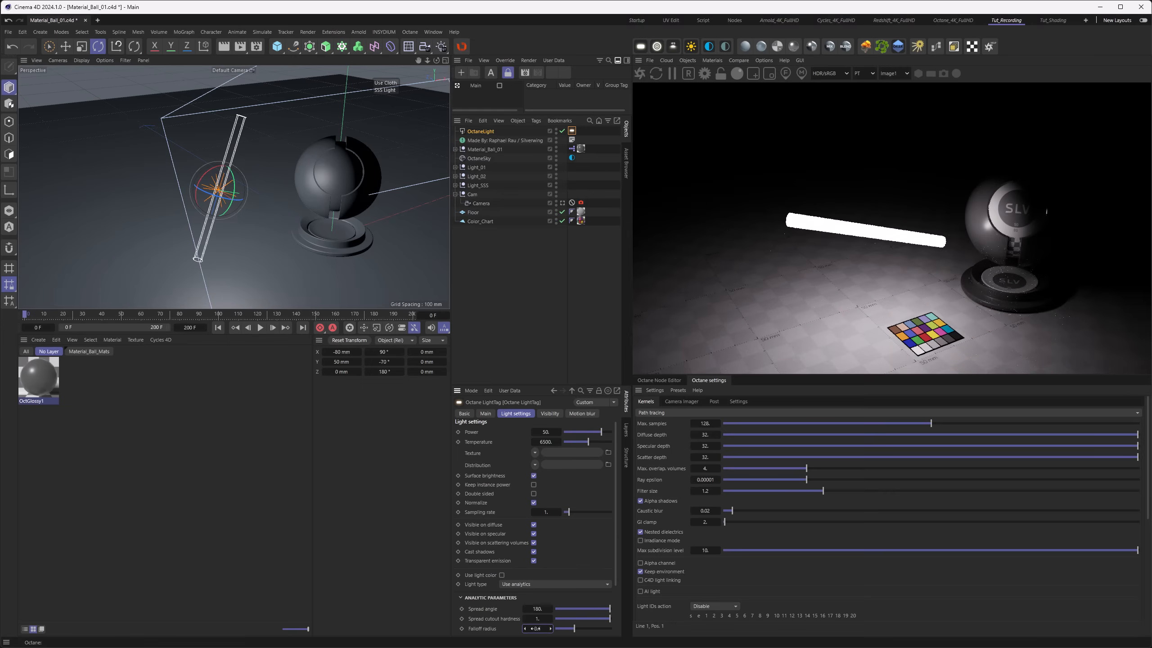
double_click(539, 629)
type("0.05")
key("Return")
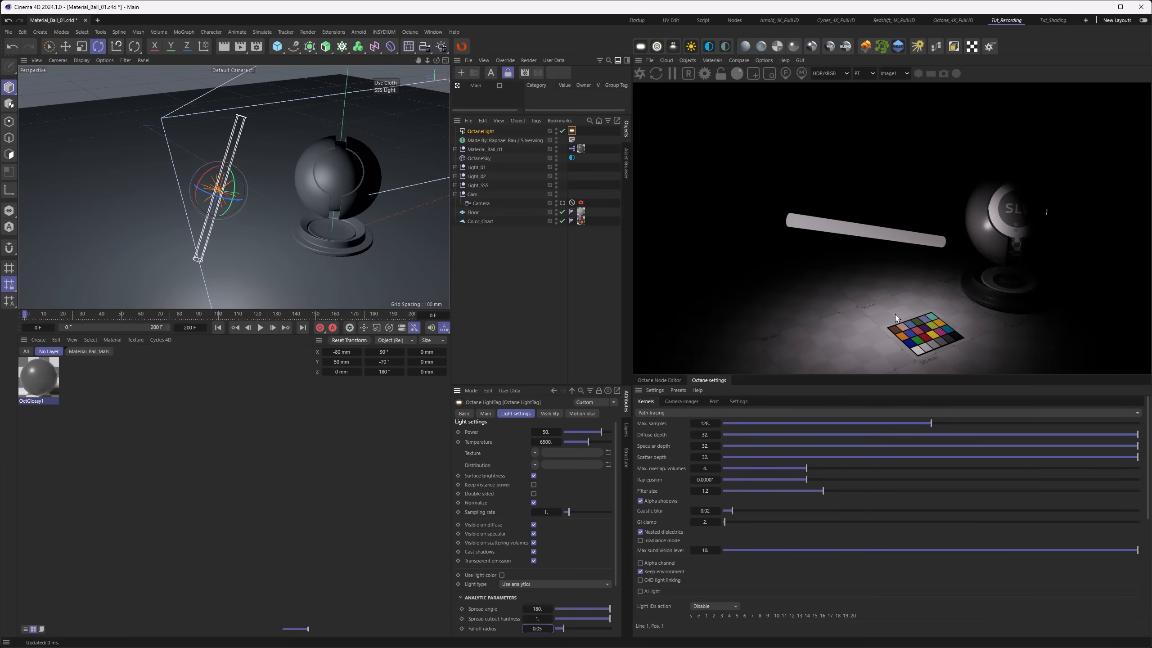
Step: Set the cylinder light's falloff radius to 1
double_click(536, 629)
type("1")
key("Return")
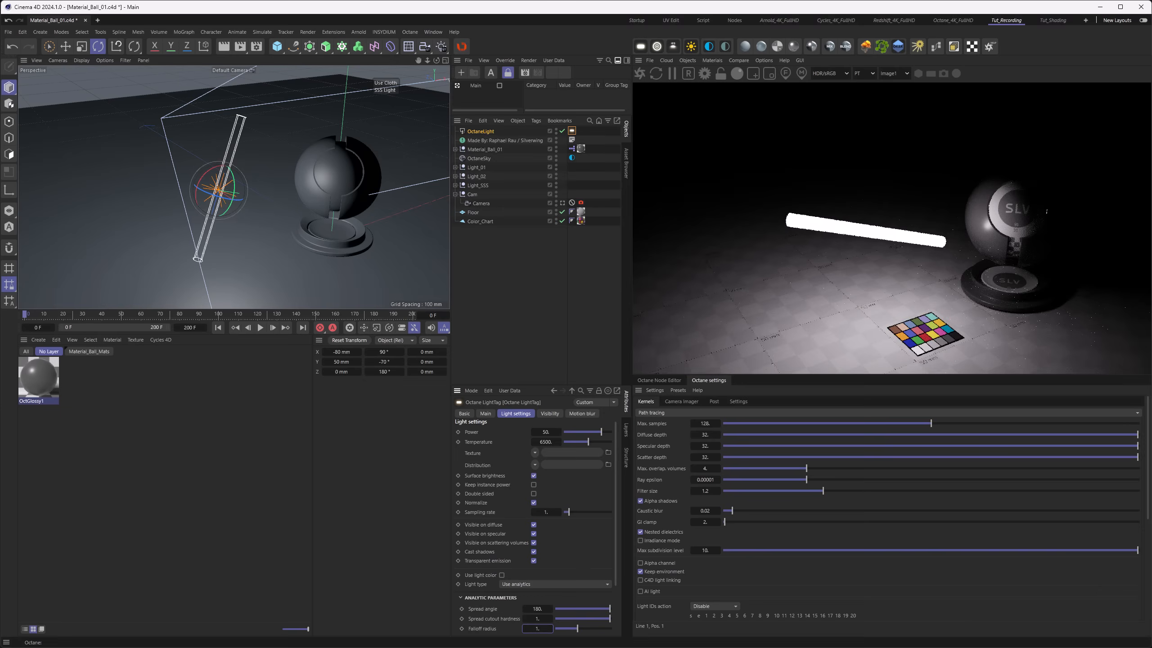
left_click_drag(355, 220, 306, 198, "alt")
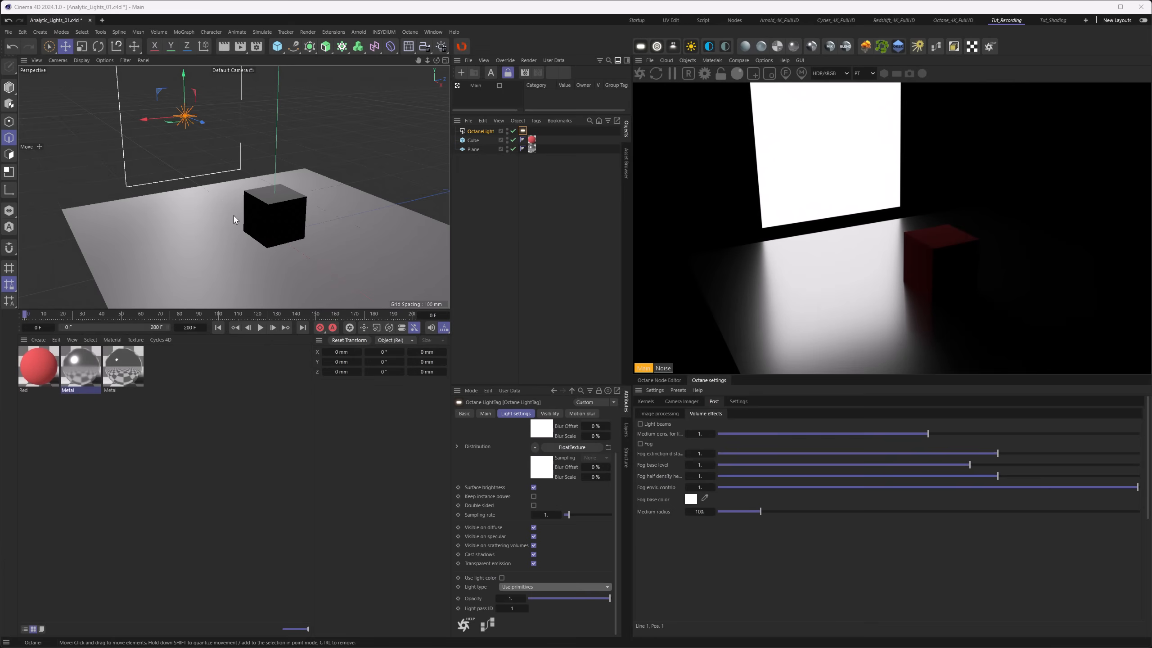
Step: Switch the area light's type to Use analytics and examine its reflection on the metal floor beside the cube
left_click_drag(211, 219, 259, 232, "alt")
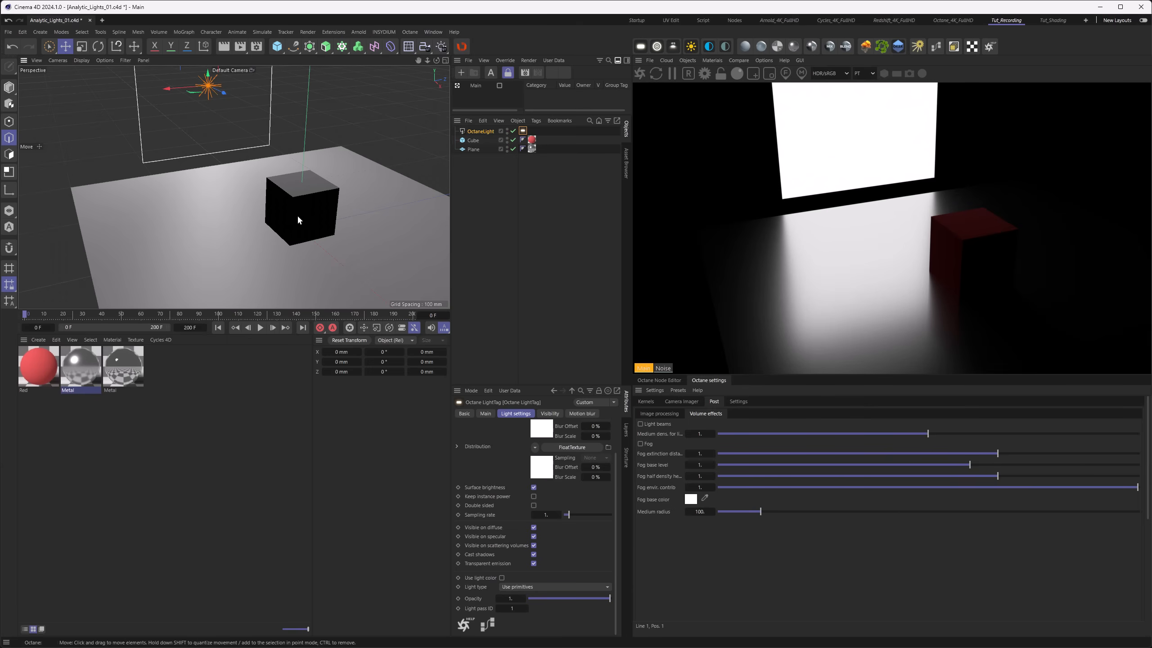
left_click_drag(298, 216, 293, 195, "alt")
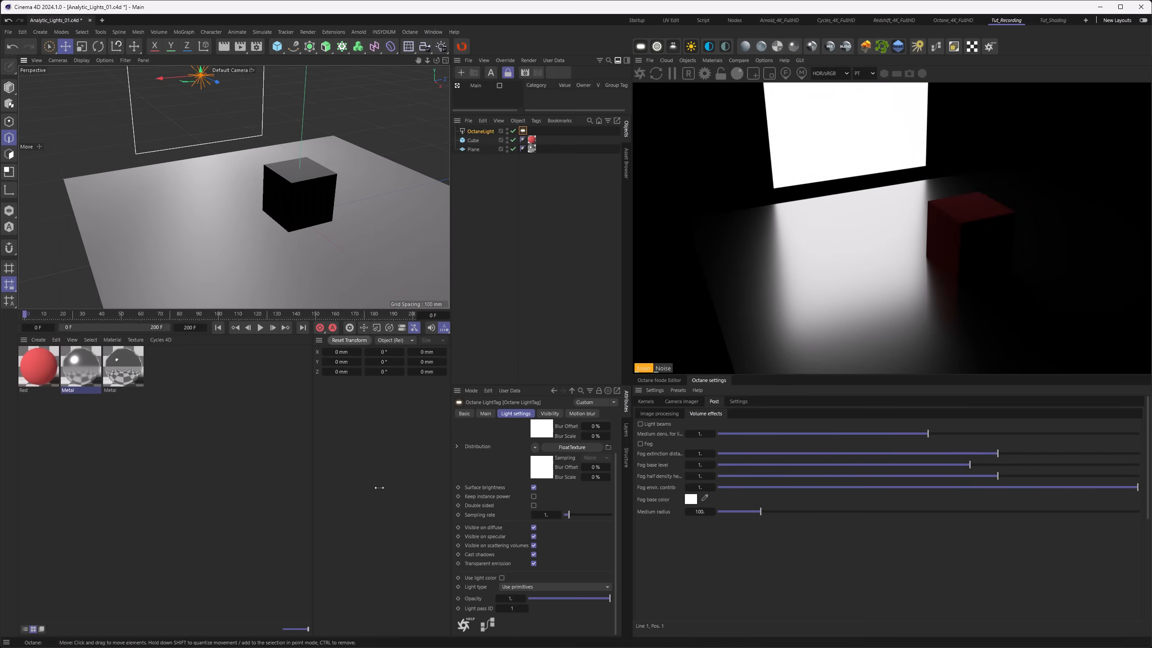
left_click(522, 587)
left_click(524, 618)
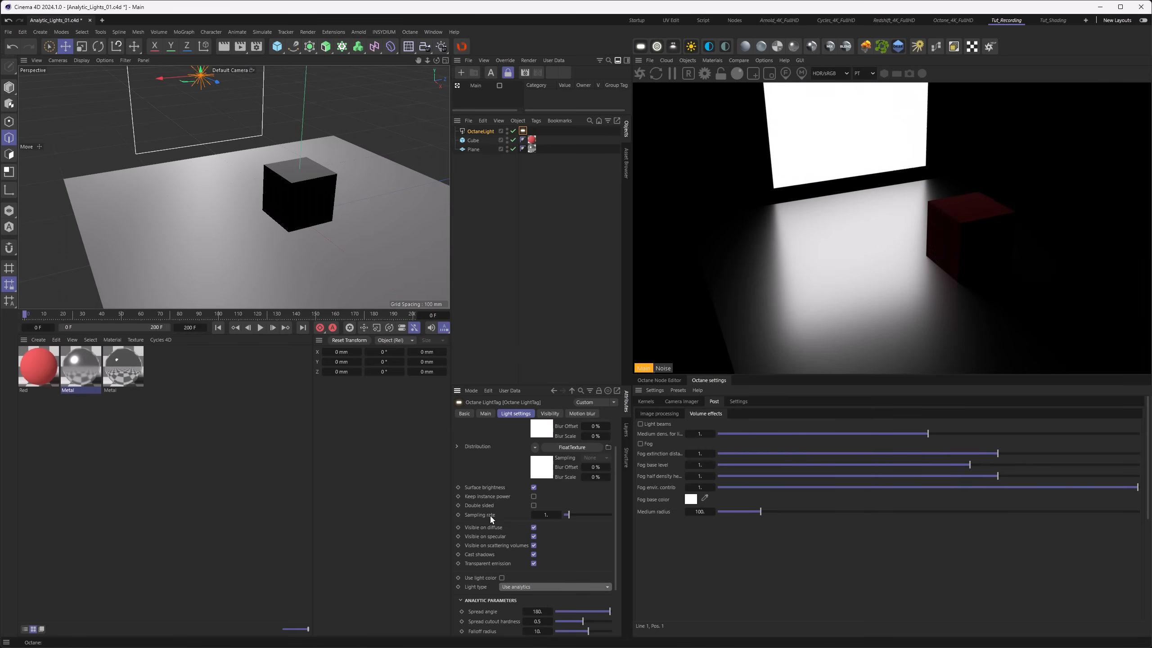
left_click_drag(269, 258, 285, 232, "alt")
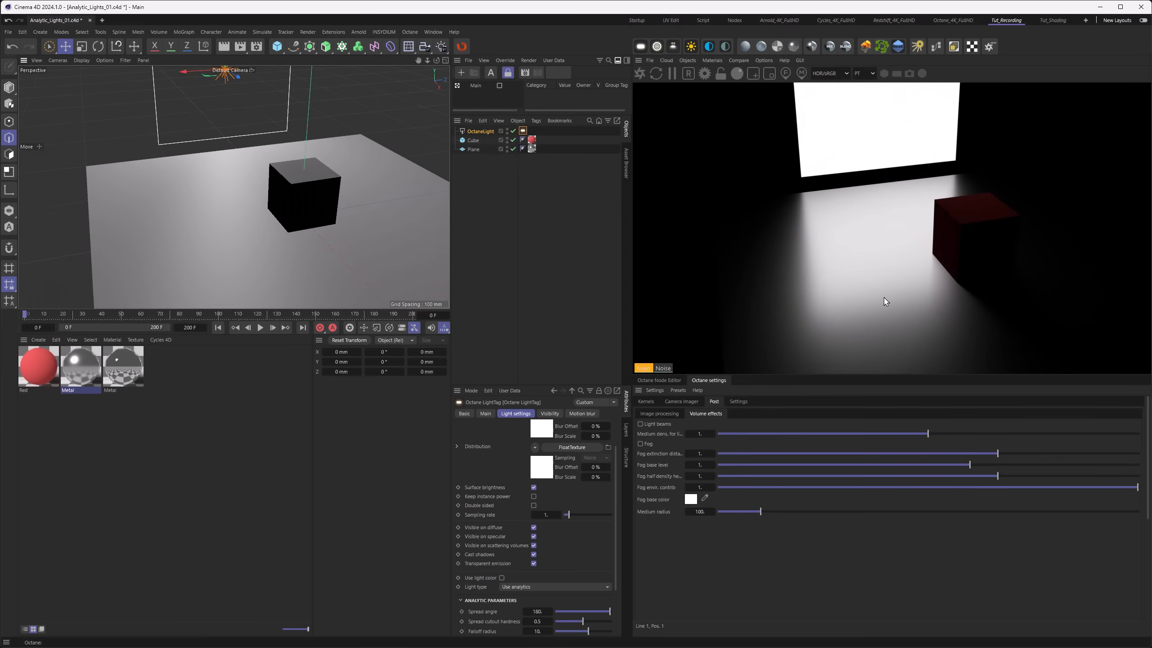
left_click_drag(267, 201, 271, 201, "alt")
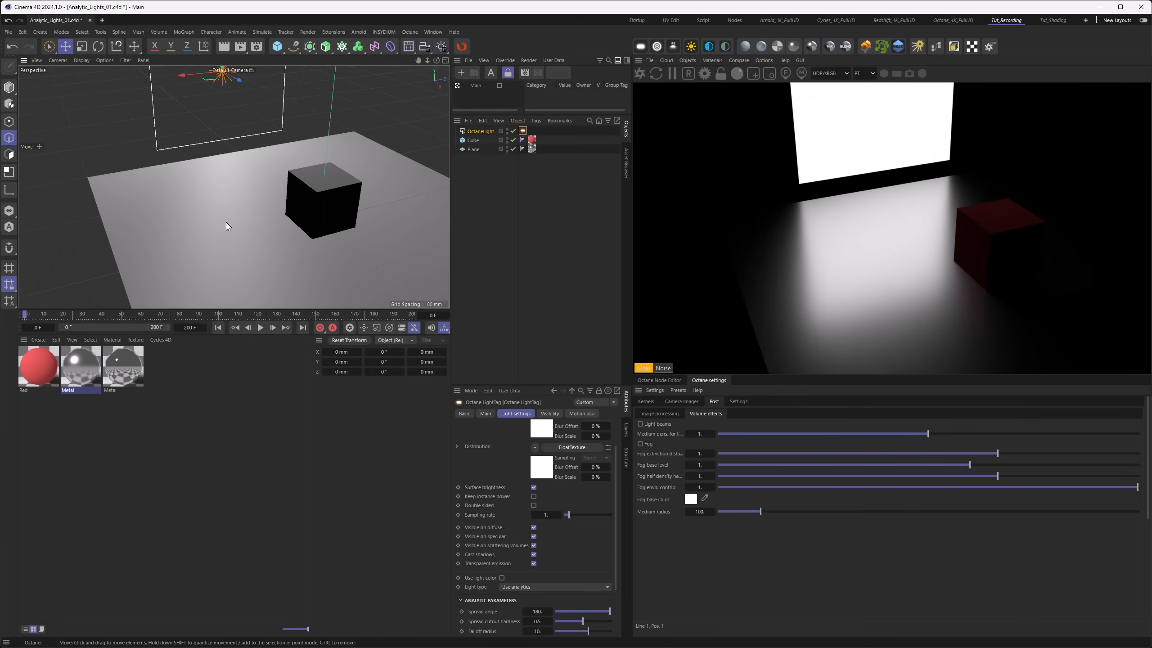
left_click_drag(358, 208, 303, 207, "alt")
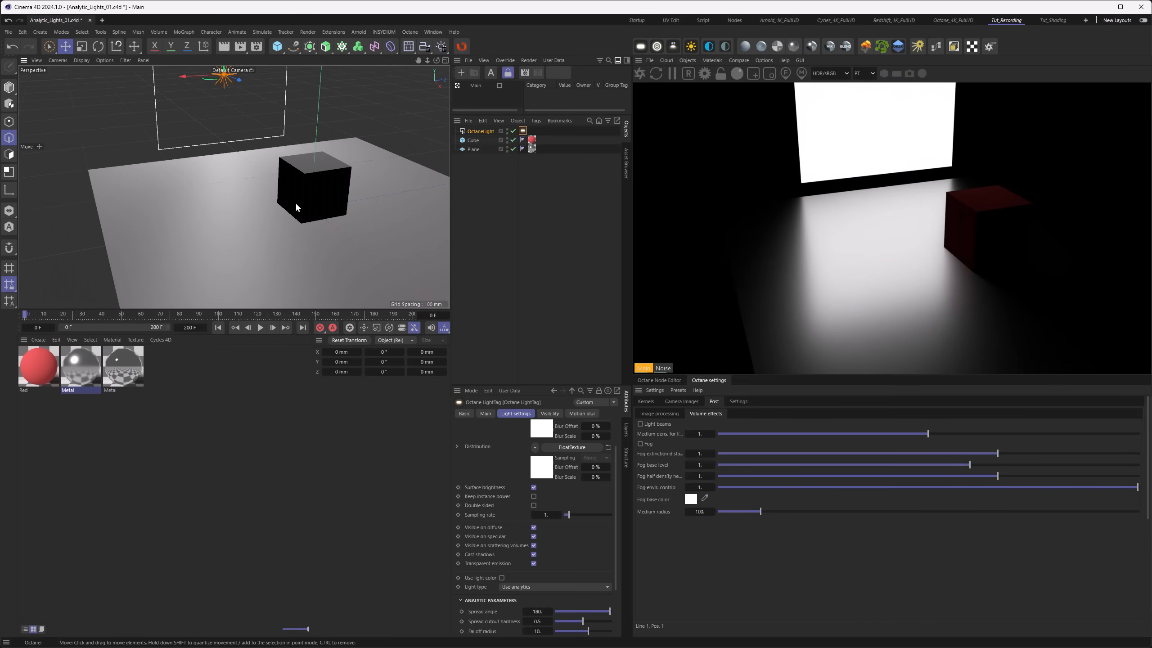
Step: Set the roughness float of the floor's Metal material to 0
left_click(74, 371)
left_click_drag(530, 556, 517, 555)
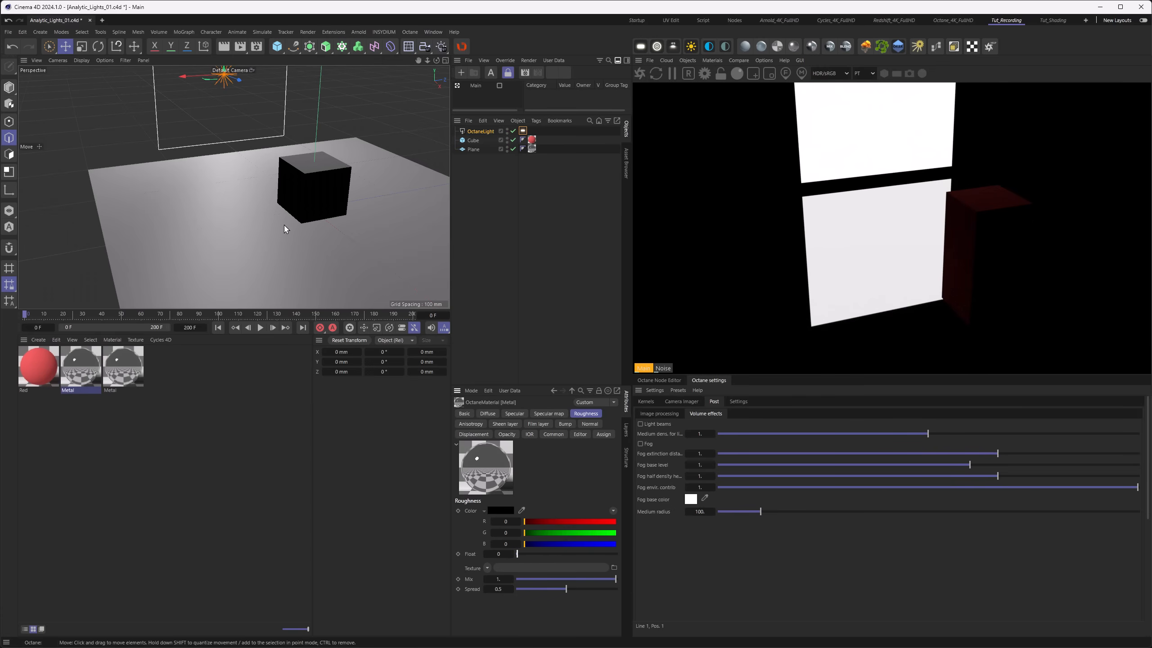
left_click_drag(229, 196, 232, 198, "alt")
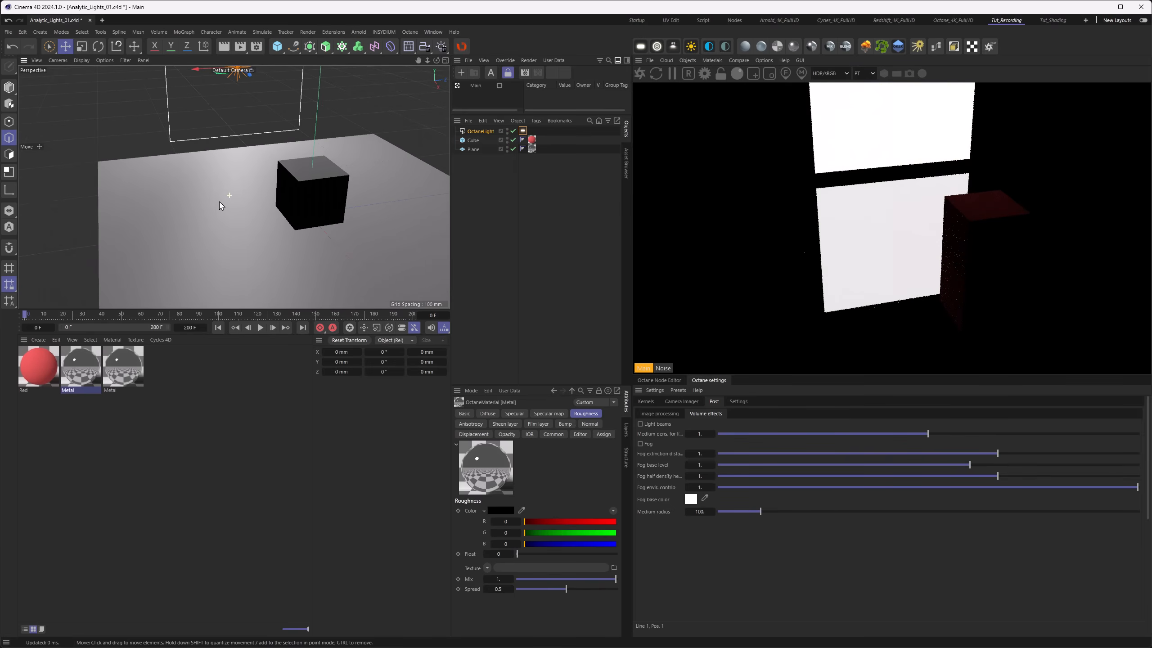
Step: Raise the Metal material's roughness float to 0.01 and check the floor's reflection
left_click(501, 553)
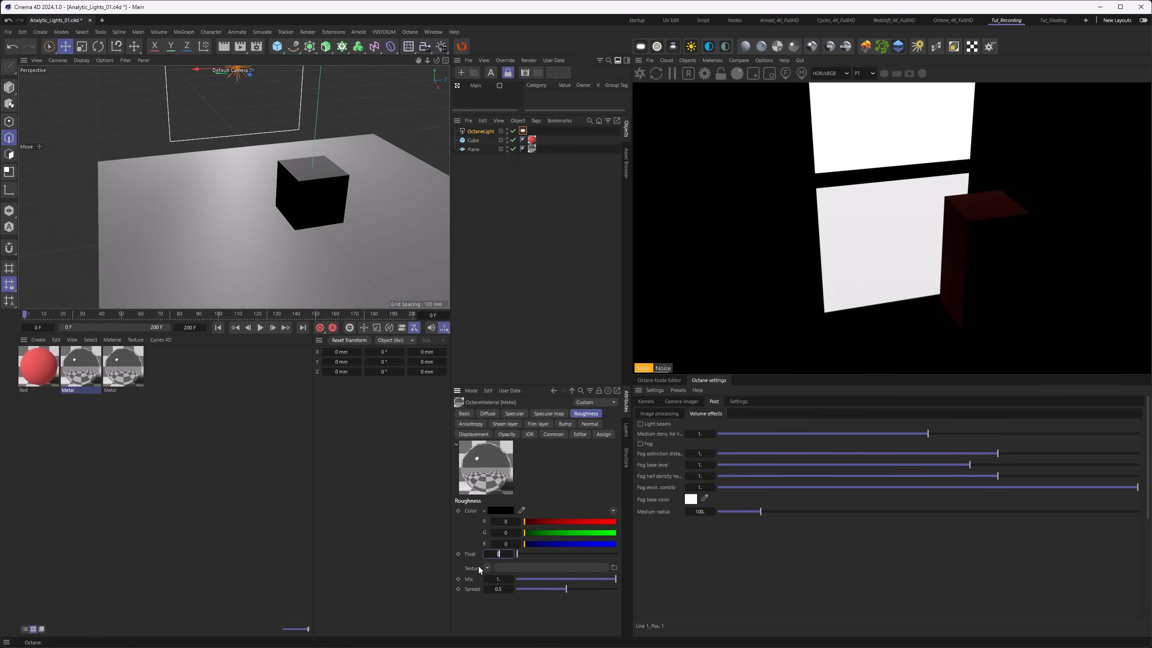
type(".01")
key("Return")
left_click_drag(321, 193, 328, 194, "alt")
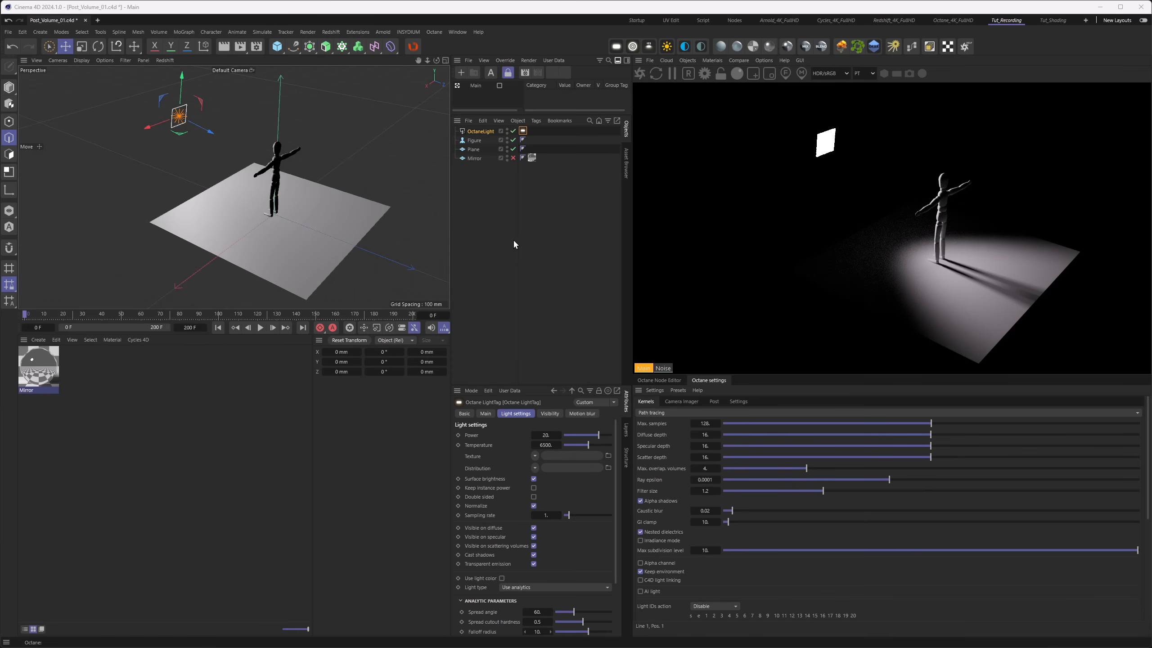
Step: Enable Use in post volume in the area light's analytic parameters
middle_click_drag(267, 229, 257, 239, "alt")
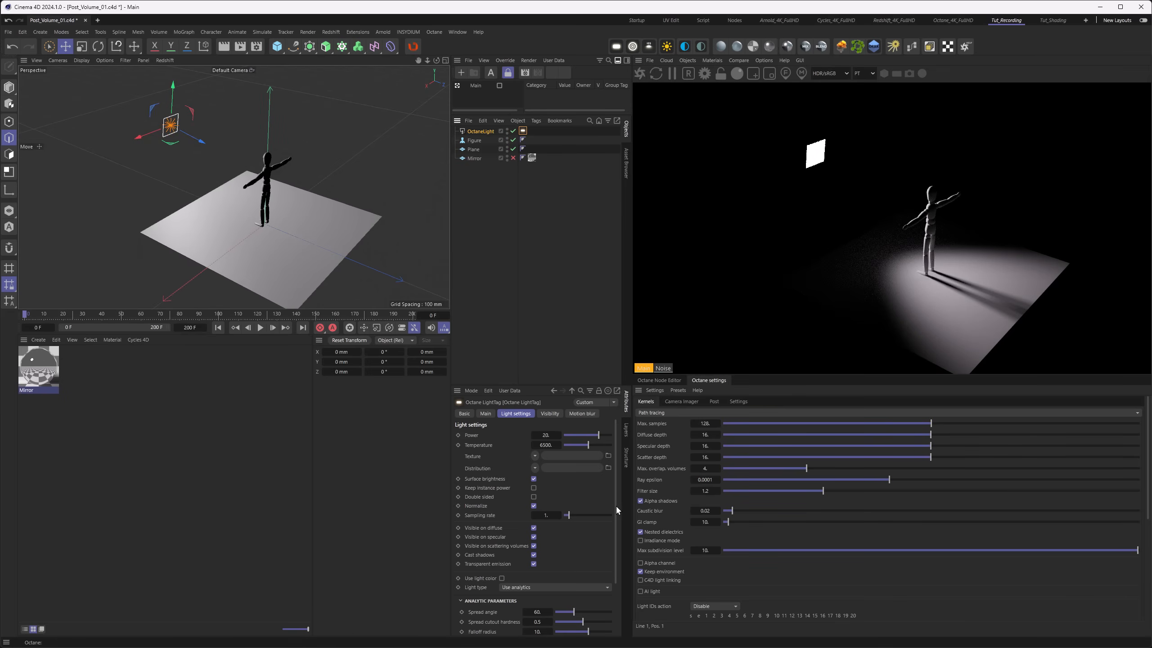
left_click_drag(616, 506, 617, 590)
left_click(524, 584)
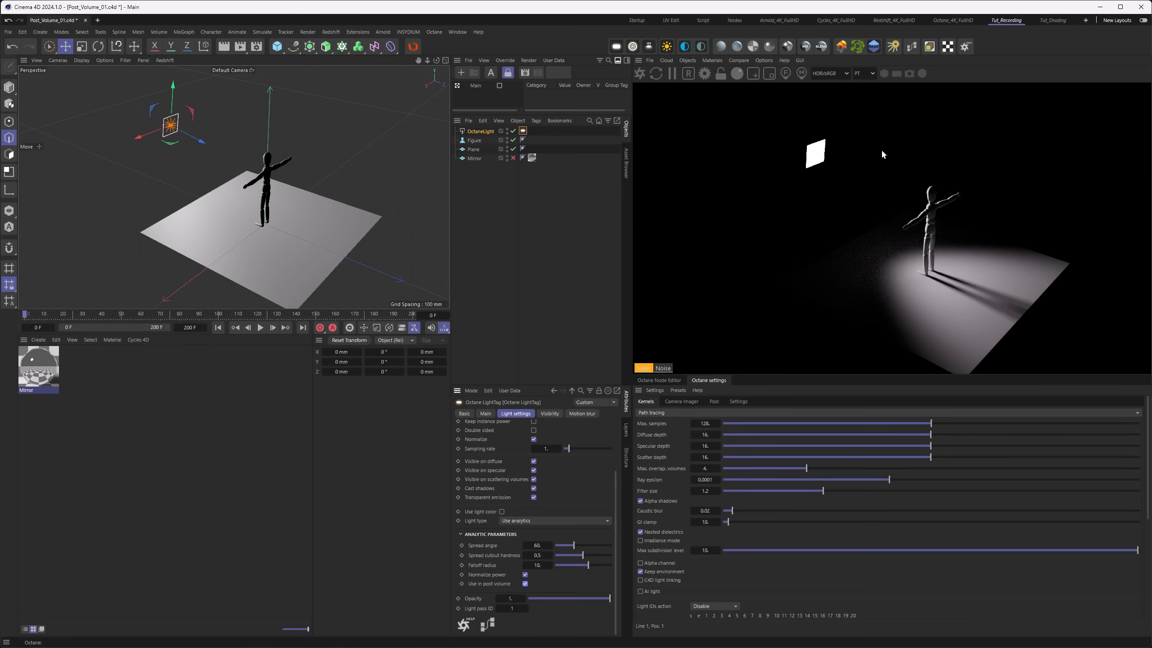
Step: Enable Light beams in the Octane post volume effects and turn on post image processing
left_click(712, 401)
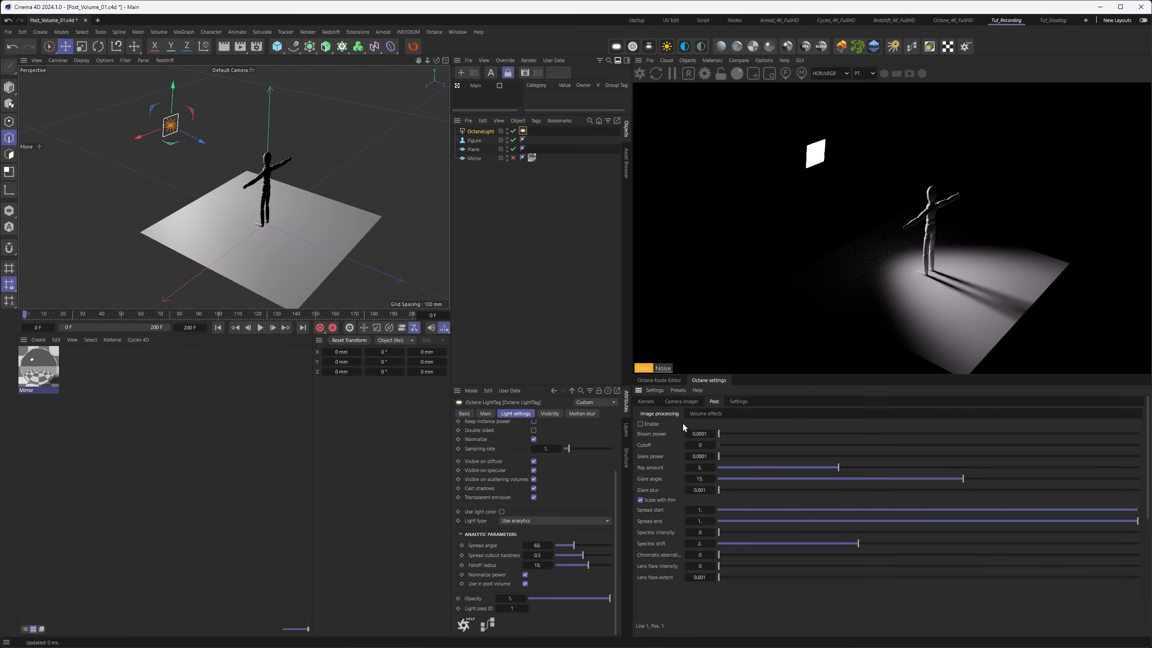
left_click(700, 415)
left_click(657, 424)
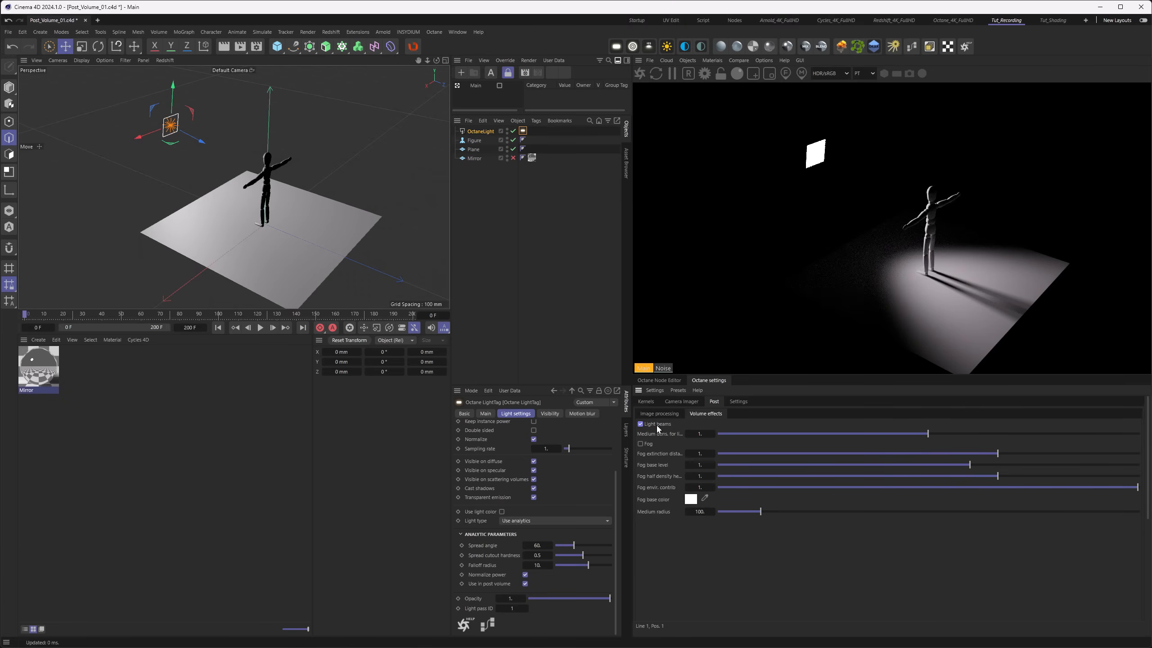
left_click(660, 414)
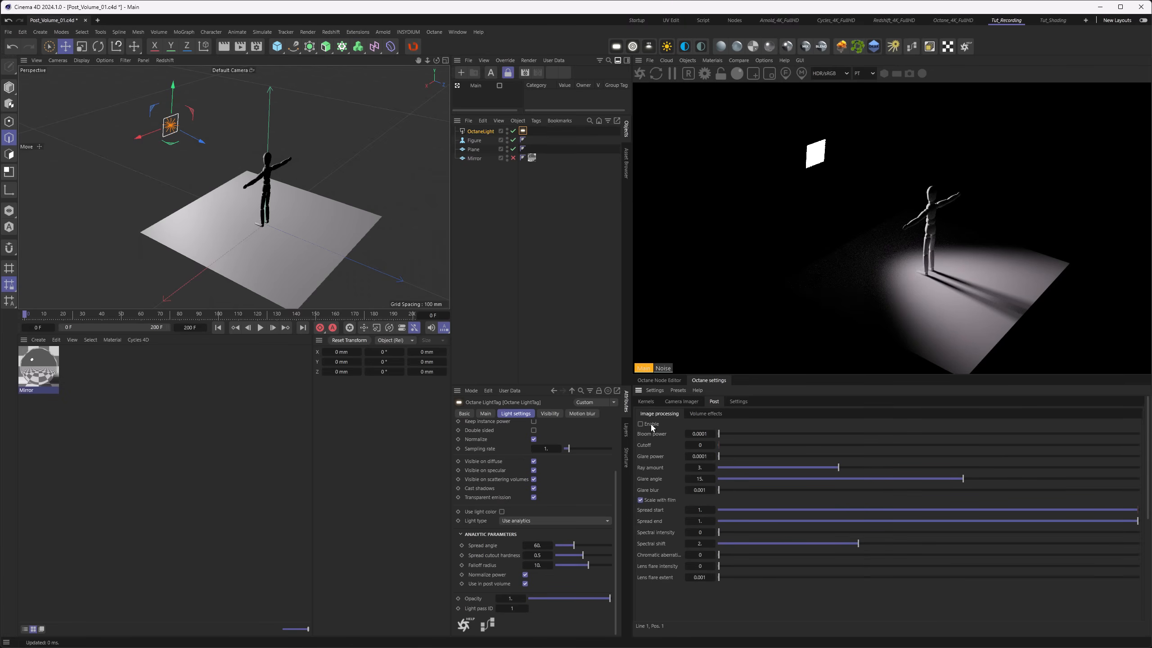
left_click(692, 415)
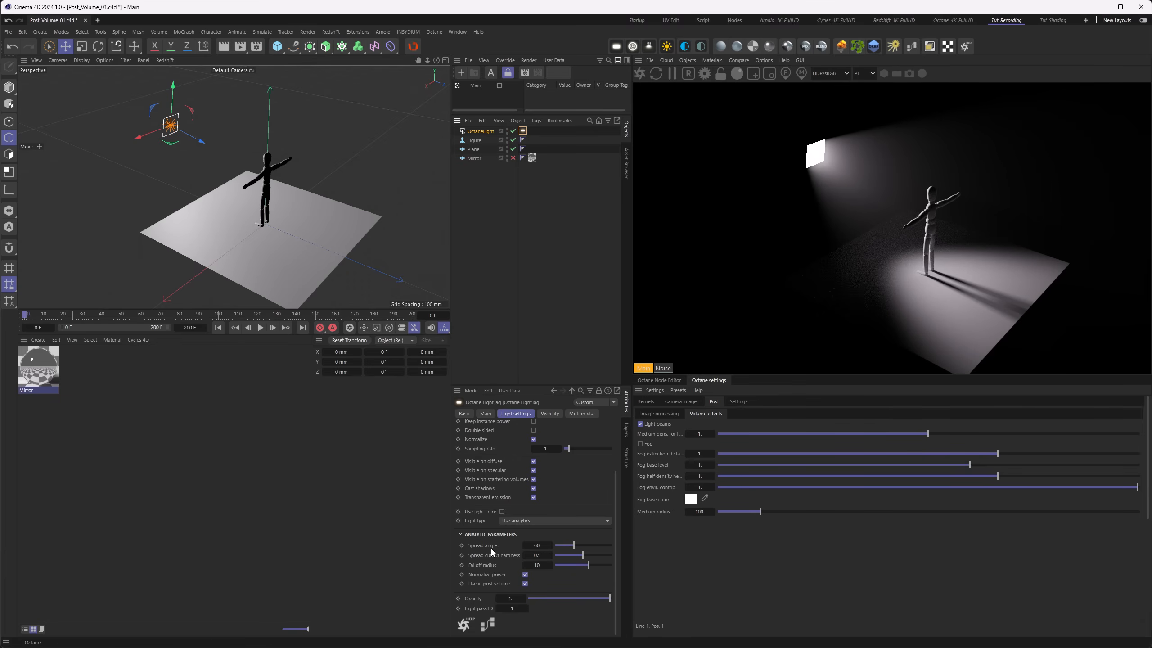
Step: Narrow the area light's spread angle to about 21 and inspect the light beam around the figure
left_click_drag(574, 546, 563, 546)
left_click_drag(269, 245, 520, 232, "alt")
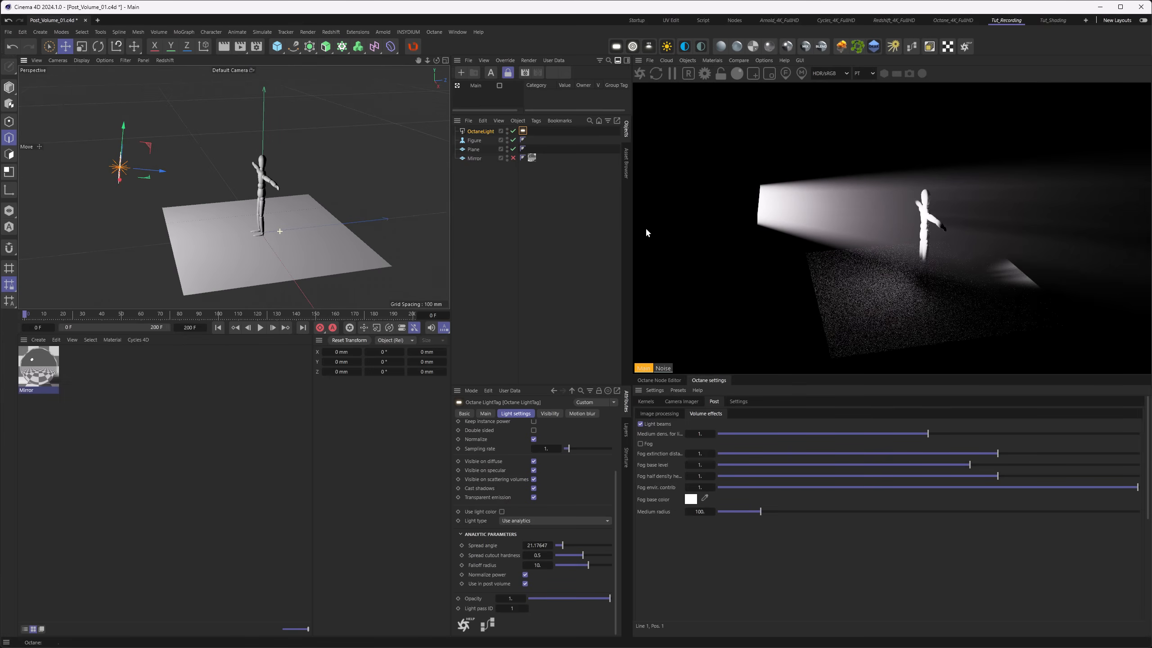
left_click_drag(343, 203, 301, 216, "alt")
left_click_drag(332, 218, 240, 221, "alt")
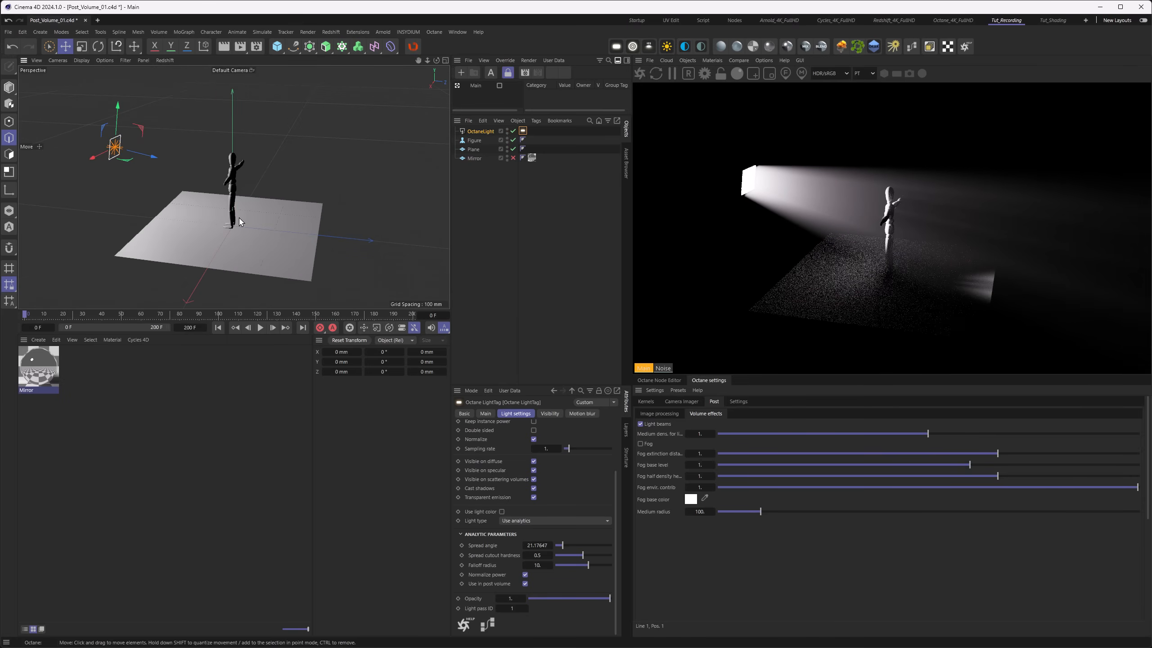
left_click_drag(209, 236, 285, 271, "alt")
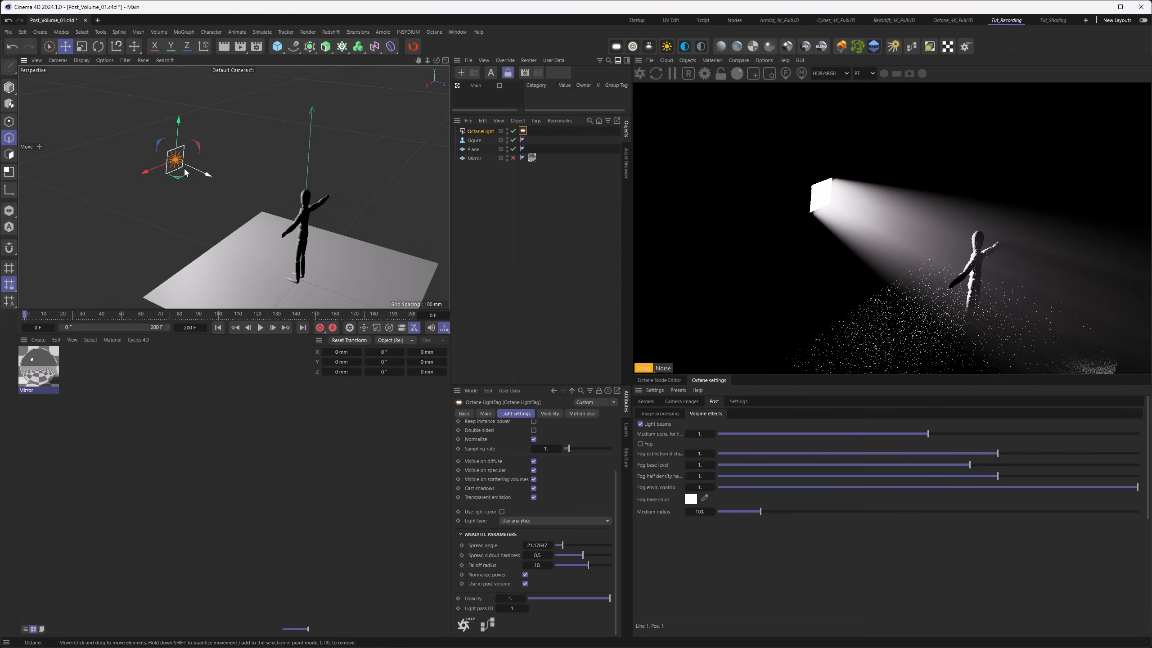
scroll(297, 256, "down", 2)
middle_click_drag(297, 255, 267, 231, "alt")
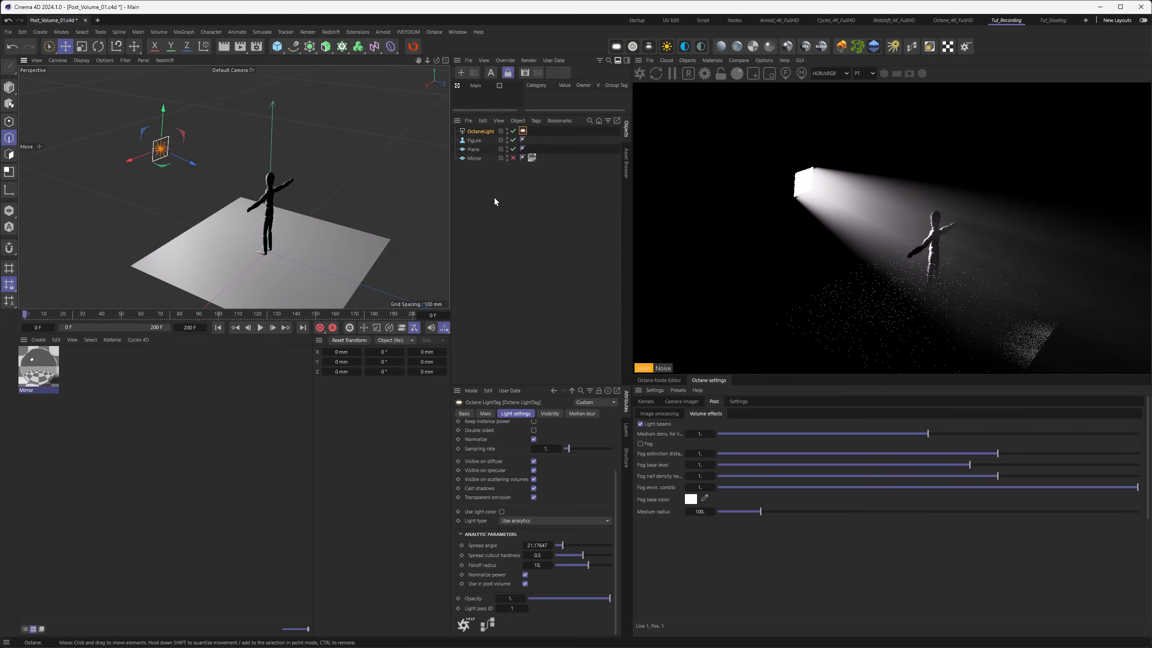
Step: Enable the Mirror object behind the figure and examine the reflection of the light beam in it
left_click(513, 158)
left_click_drag(326, 241, 287, 275, "alt")
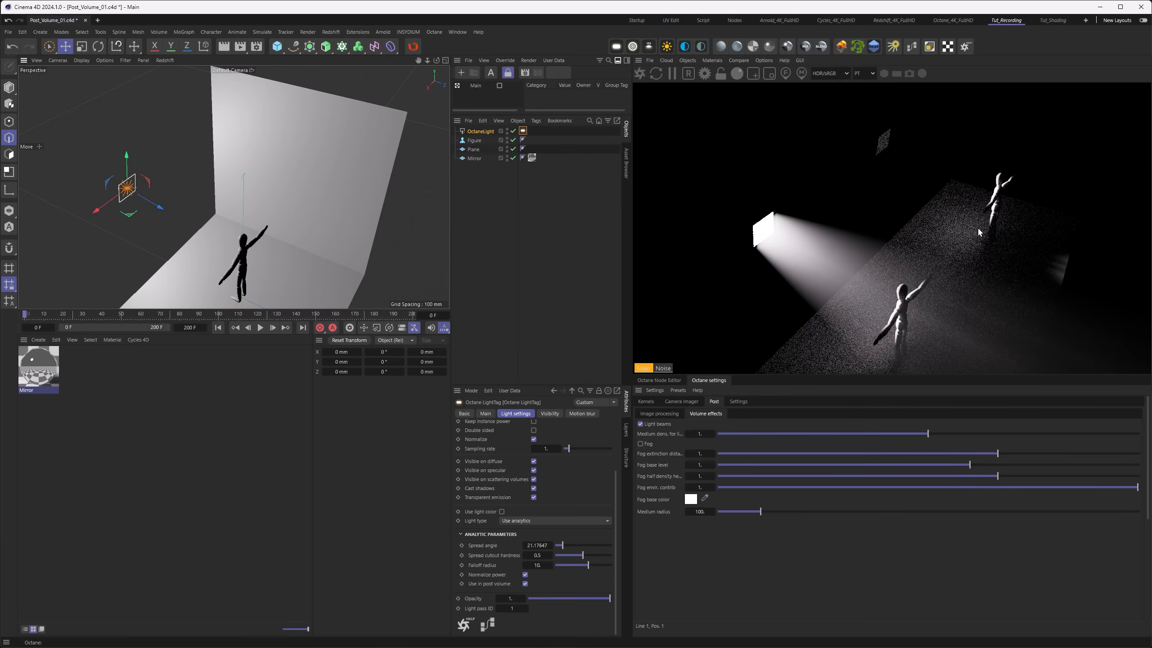
middle_click_drag(207, 276, 229, 225, "alt")
right_click_drag(230, 226, 248, 235, "alt")
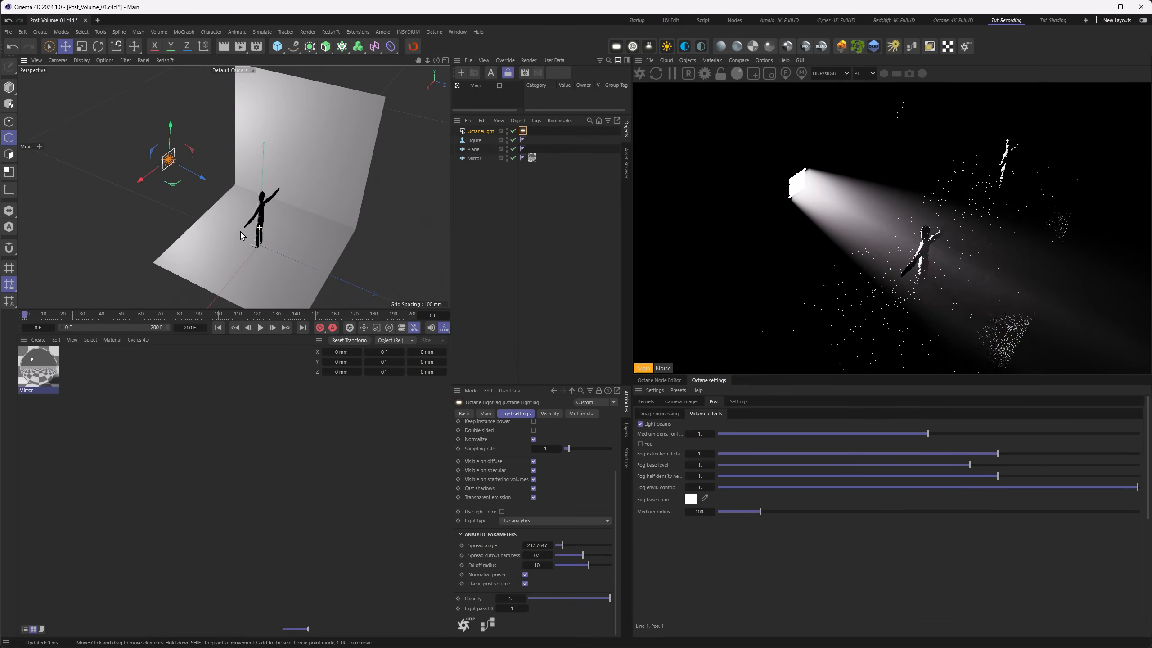
middle_click_drag(248, 235, 228, 252, "alt")
left_click_drag(228, 252, 241, 234, "alt")
middle_click_drag(248, 245, 263, 229, "alt")
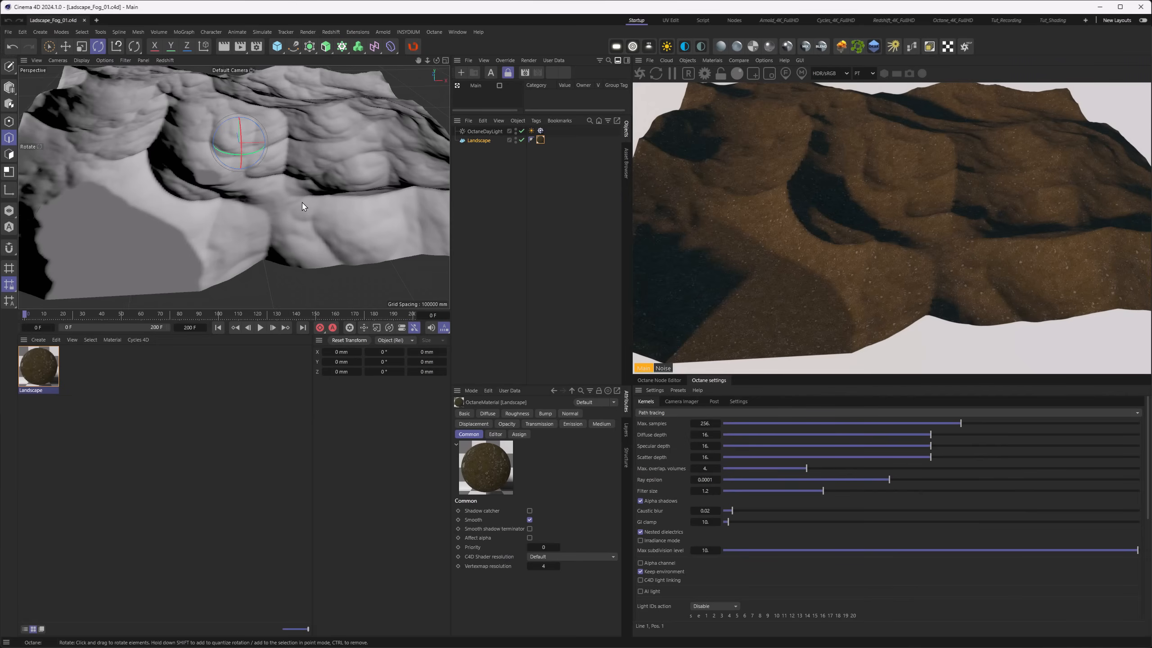
Step: Enable Smooth shadow terminator on the Landscape material and show the Landscape object's properties
mouse_move(303, 206)
left_mouse_down()
mouse_move(335, 258)
mouse_move(305, 245)
mouse_move(313, 229)
mouse_move(304, 223)
left_mouse_up()
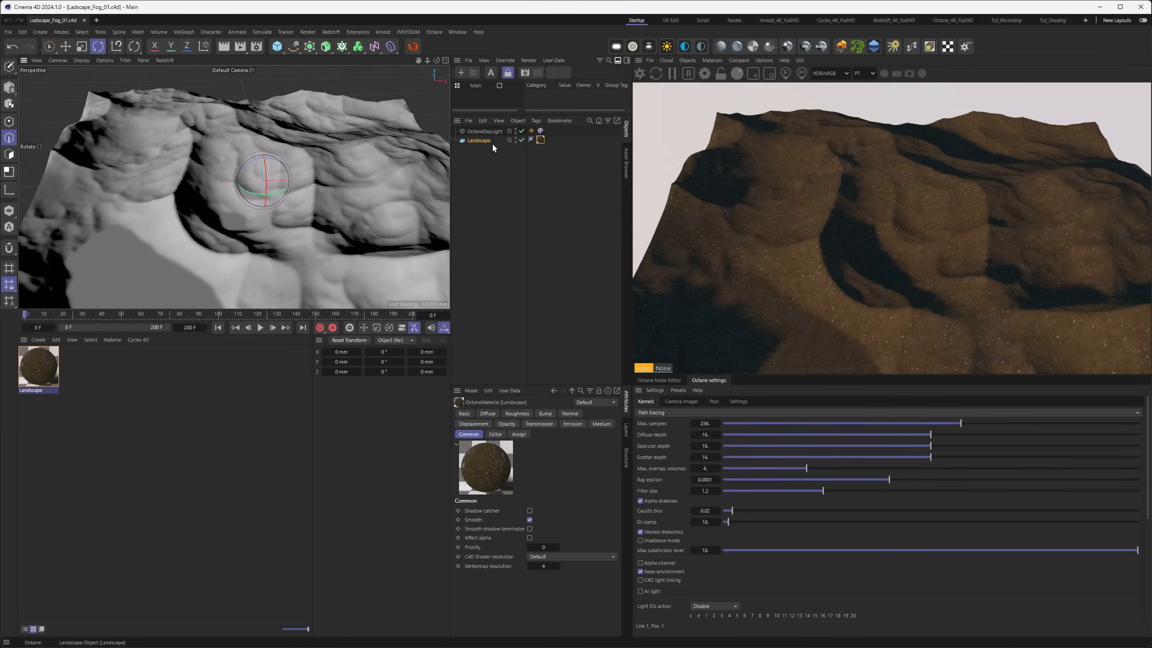
mouse_move(230, 217)
left_mouse_down("alt")
mouse_move(241, 218)
mouse_move(219, 222)
mouse_move(256, 213)
mouse_move(239, 188)
mouse_move(257, 185)
mouse_move(241, 228)
left_mouse_up("alt")
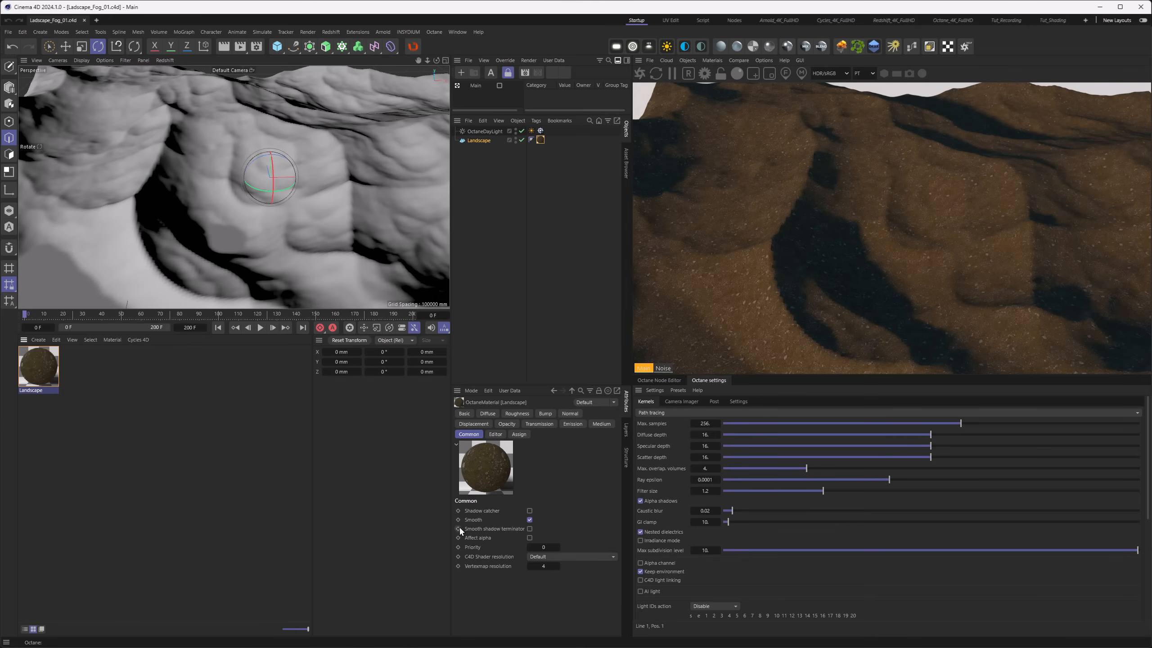
left_click(529, 529)
left_click(476, 141)
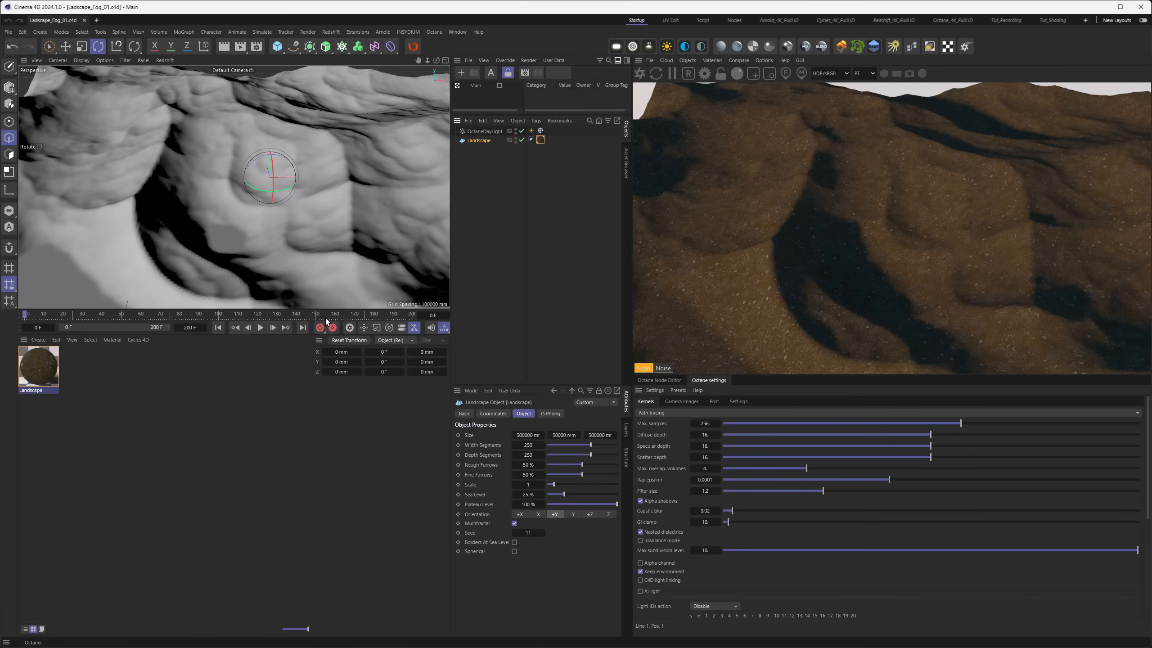
Step: Enable Fog in the volume effects of the Octane post settings
left_click(714, 401)
left_click(704, 414)
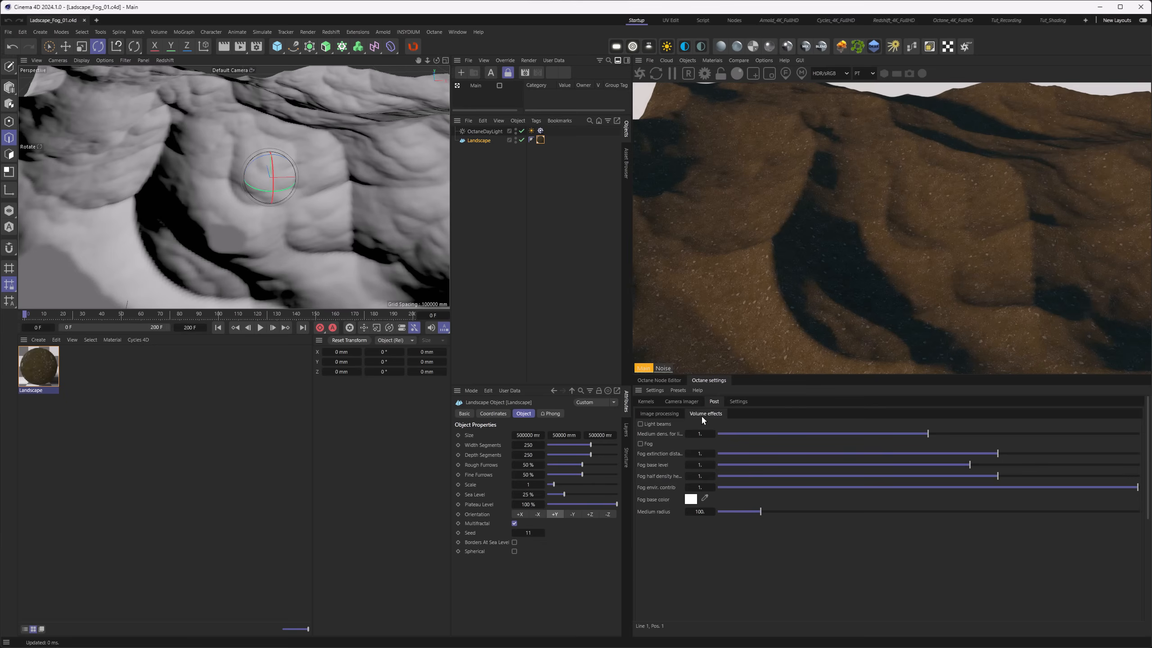
left_click(667, 413)
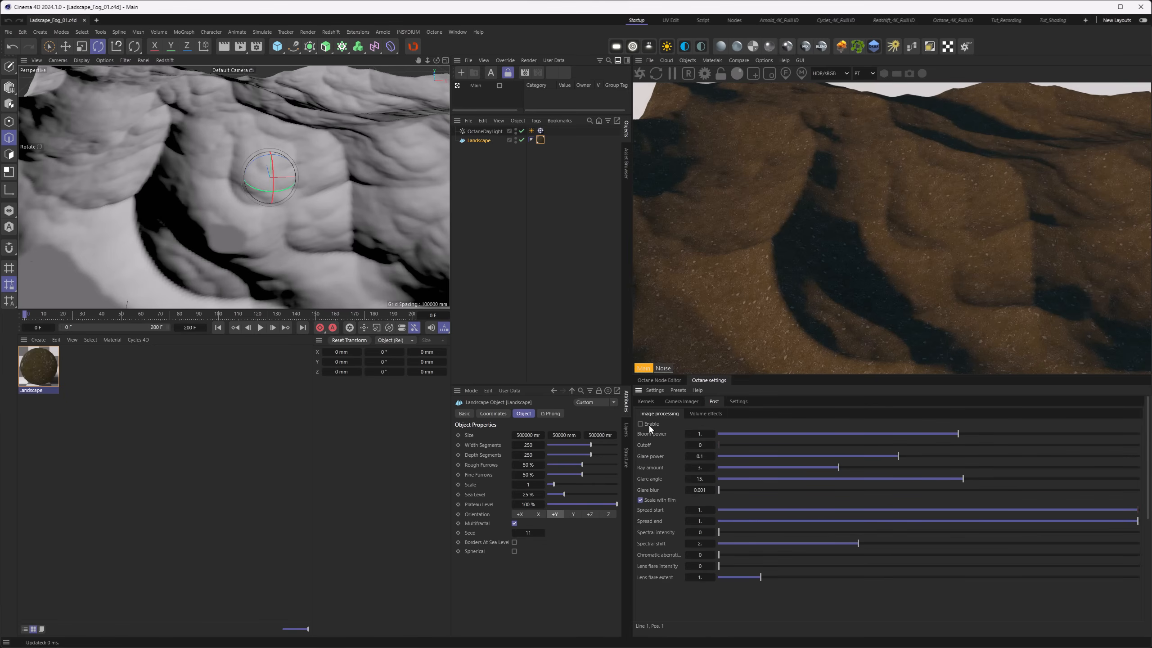
left_click(702, 414)
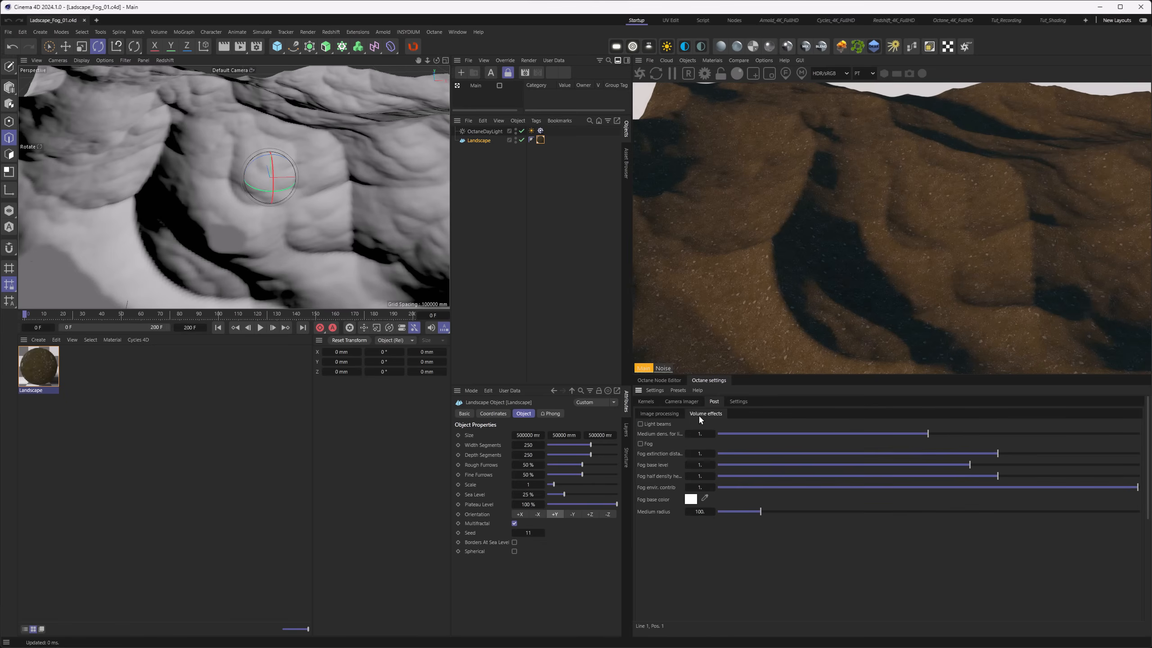
left_click(640, 444)
Step: Set the fog's medium radius to 1000 and inspect the fog over the landscape from several angles
double_click(535, 436)
left_click_drag(531, 435, 485, 436)
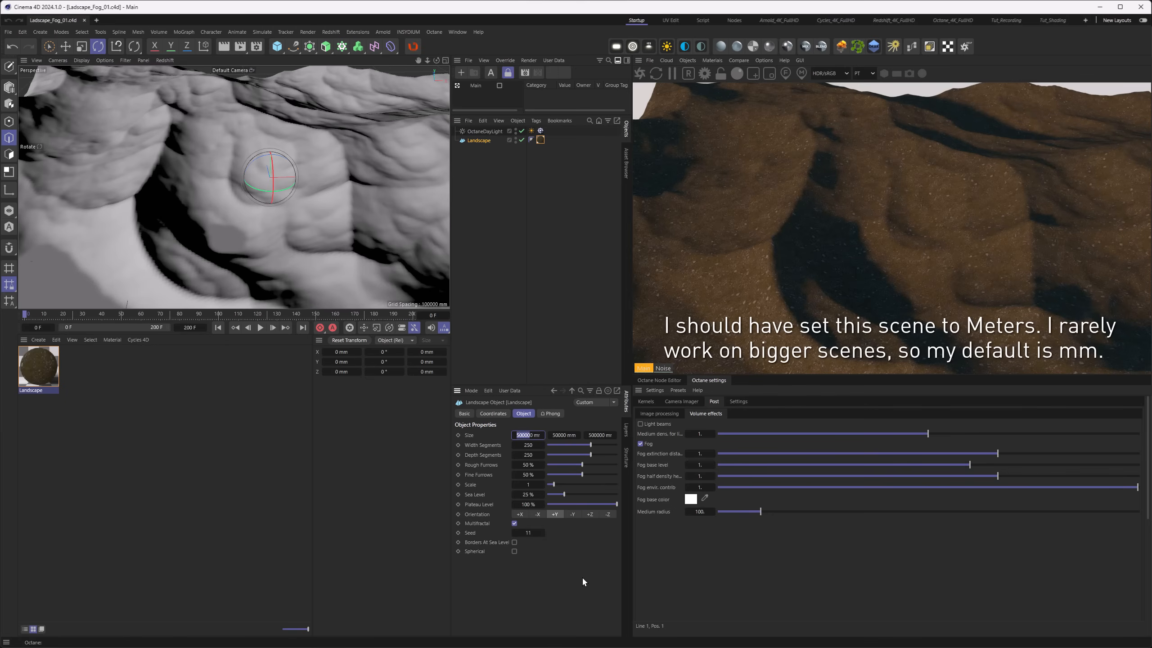
double_click(699, 511)
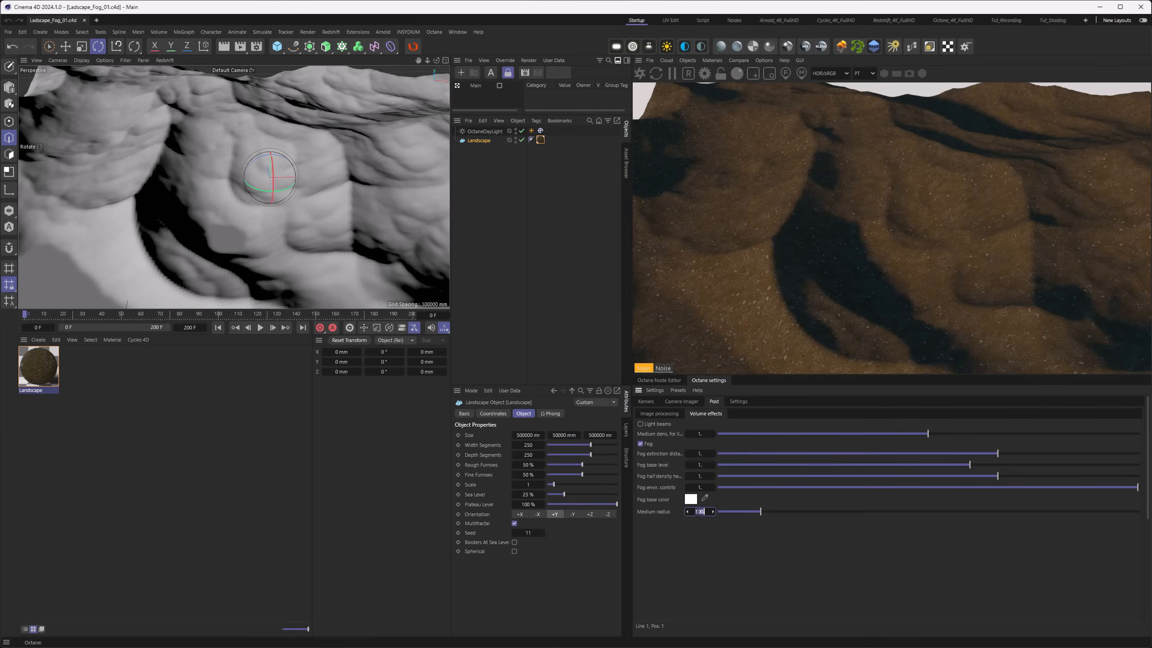
type("0")
key("Return")
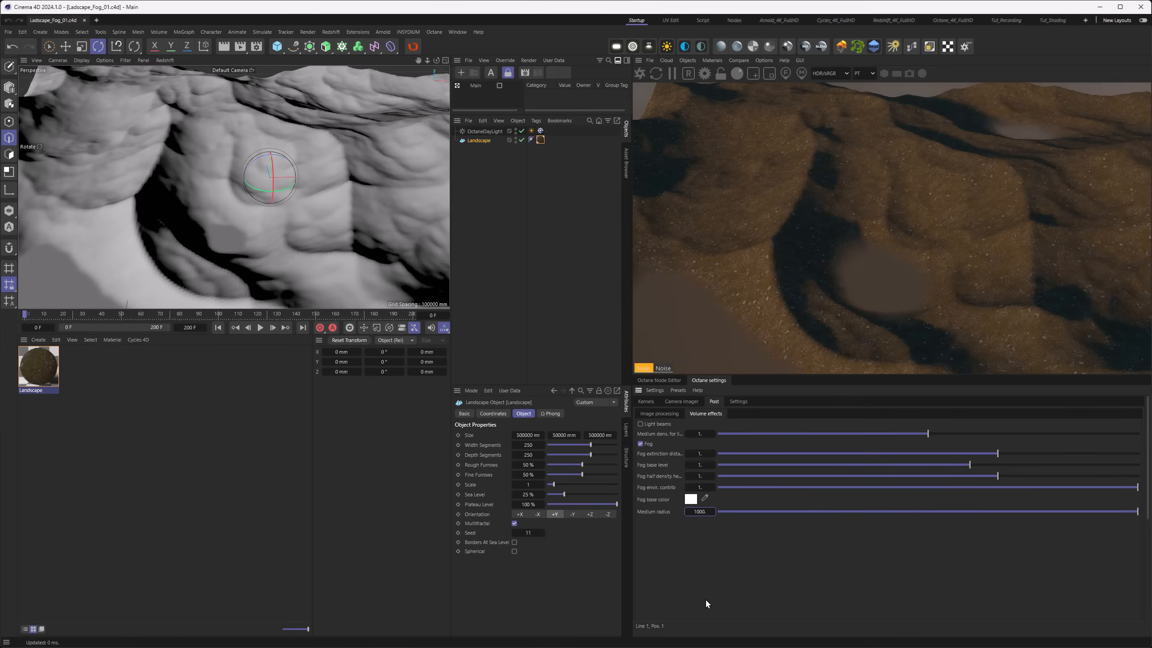
scroll(258, 259, "down", 5)
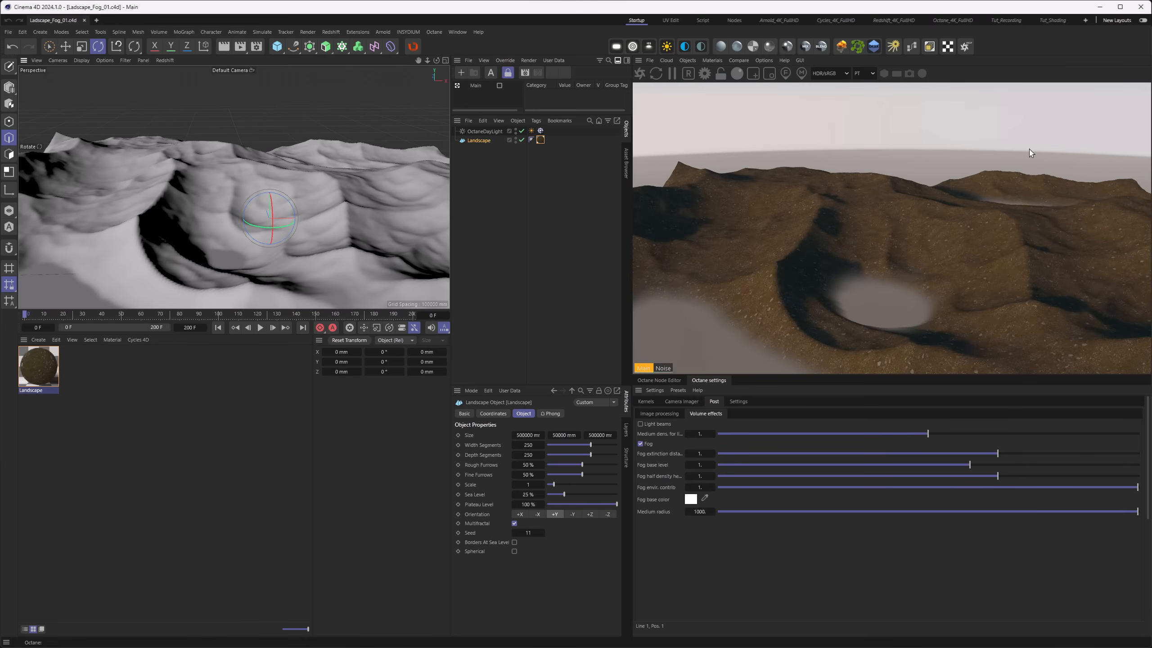
left_click_drag(295, 216, 268, 232, "alt")
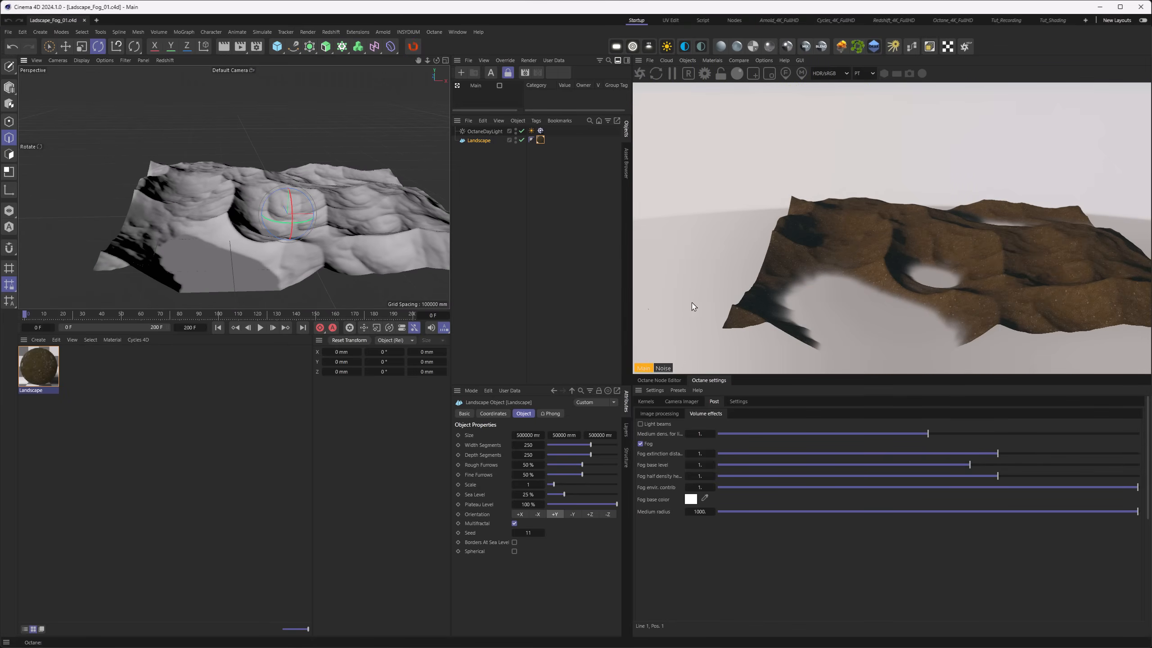
right_click_drag(292, 220, 376, 196, "alt")
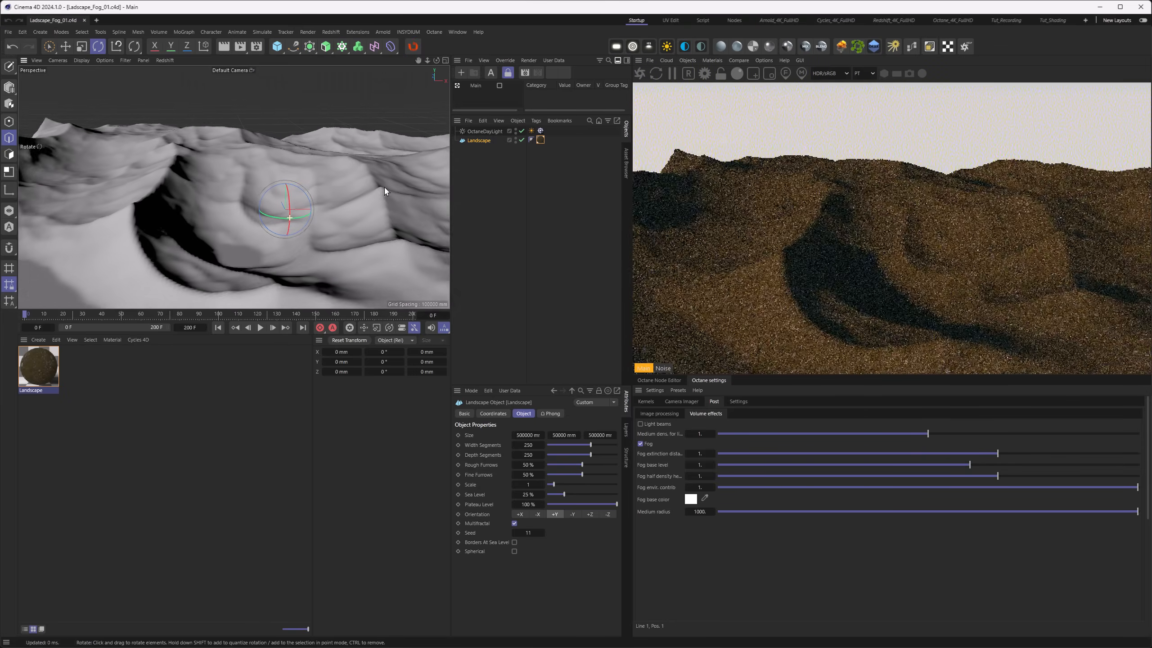
left_click_drag(375, 195, 352, 193, "alt")
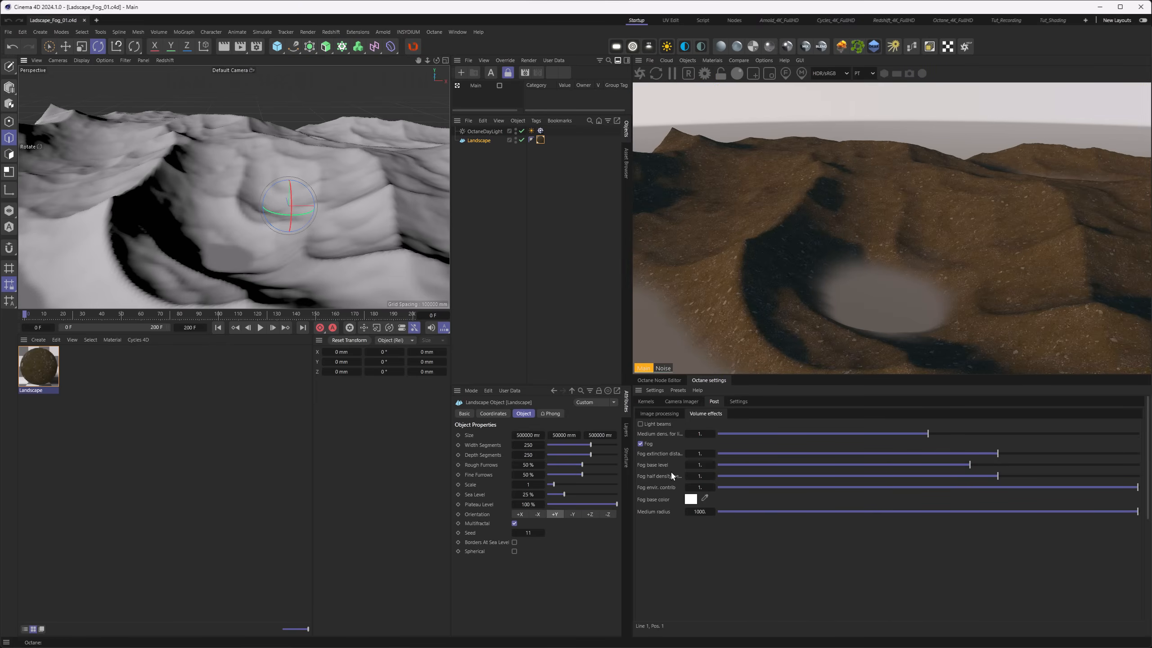
Step: Tune the fog to an extinction distance of about 77.8, a half density height of about 6 and a base level of about 8.8
left_click_drag(975, 466, 1090, 465)
left_click_drag(348, 252, 354, 244, "alt")
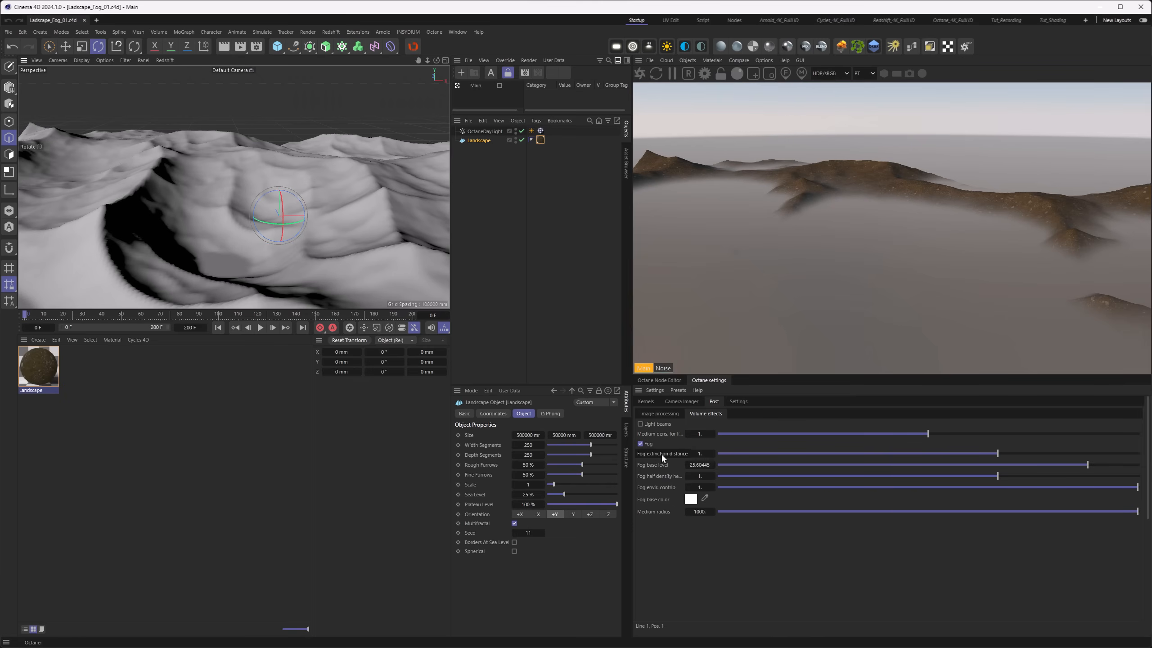
left_click_drag(990, 456, 1134, 455)
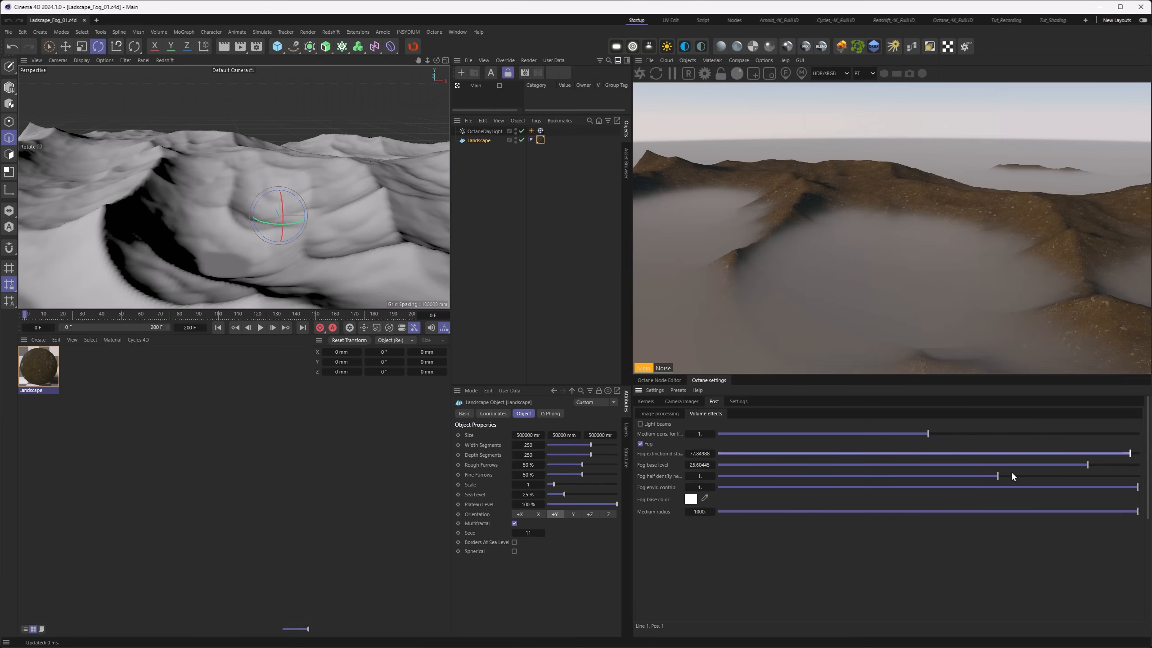
left_click_drag(997, 476, 1048, 465)
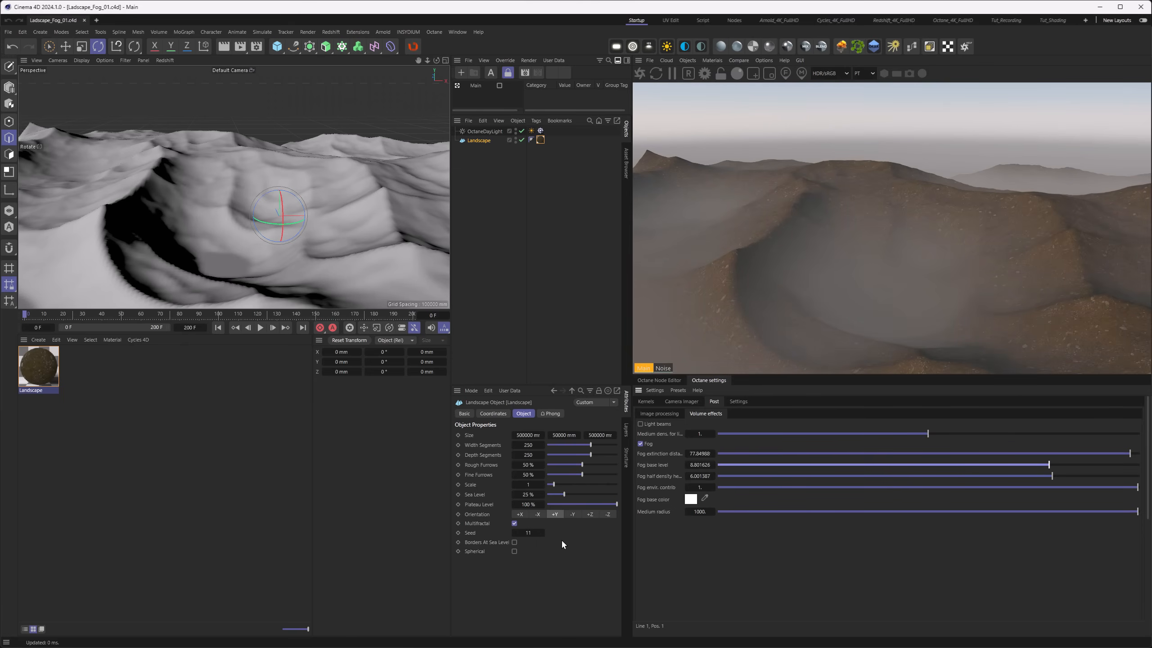
mouse_move(174, 229)
left_mouse_down("alt")
mouse_move(176, 208)
mouse_move(178, 223)
left_mouse_up("alt")
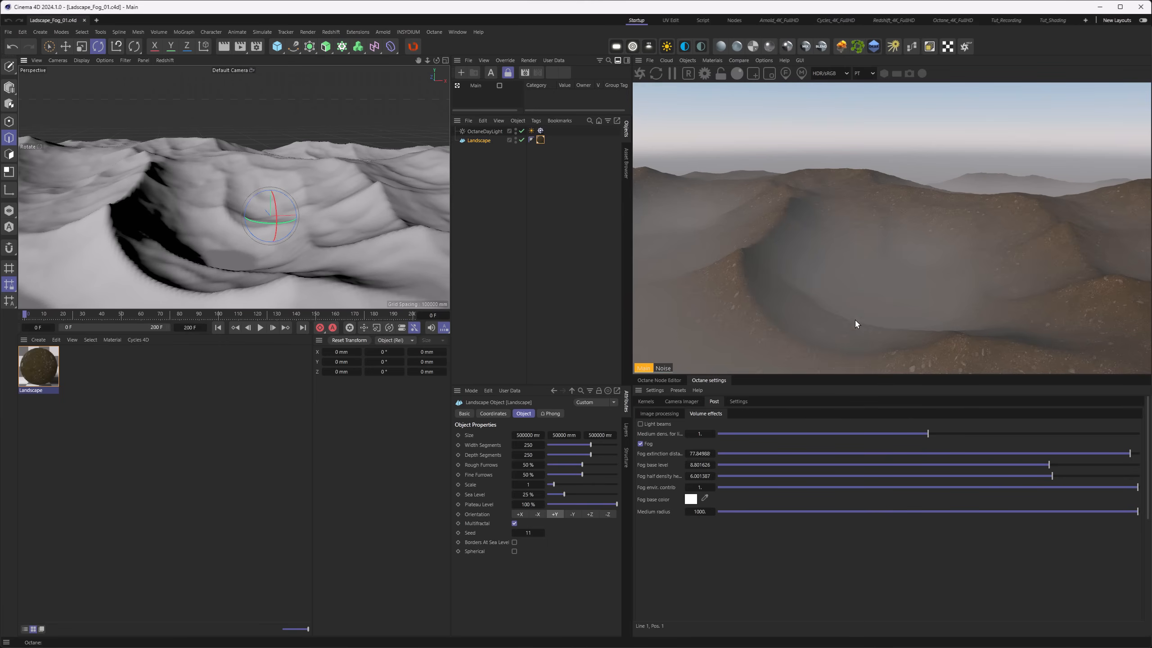
Step: Reduce the fog environment contribution to 0 and change the fog base color to red
left_click_drag(1137, 488, 709, 494)
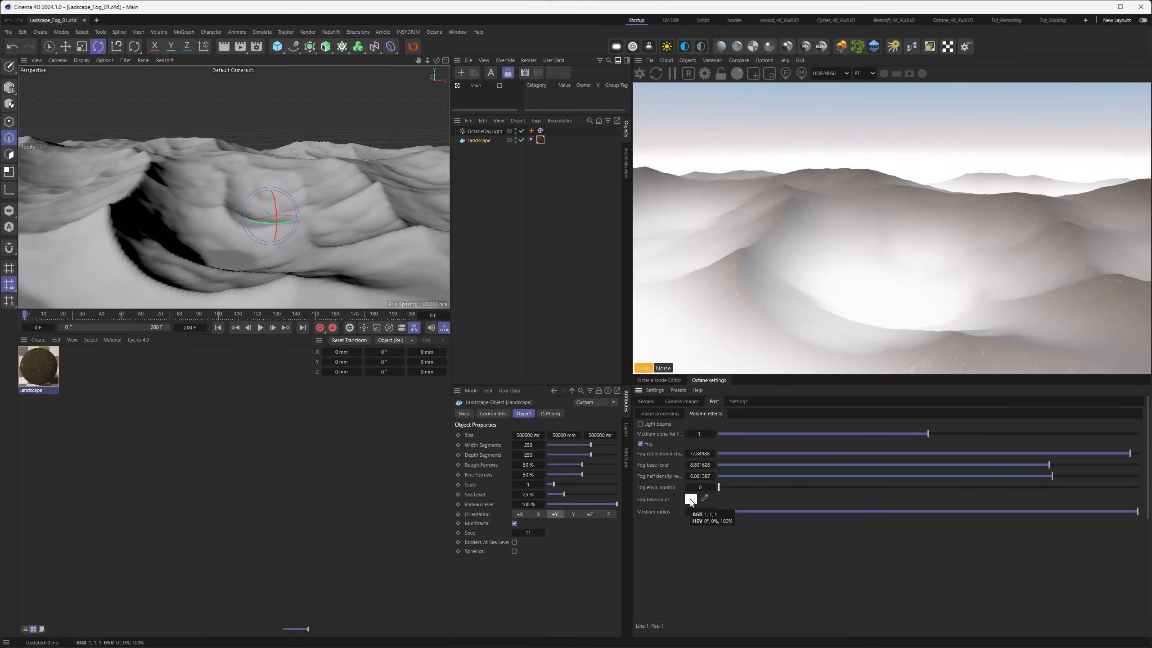
left_click(691, 500)
left_click(643, 565)
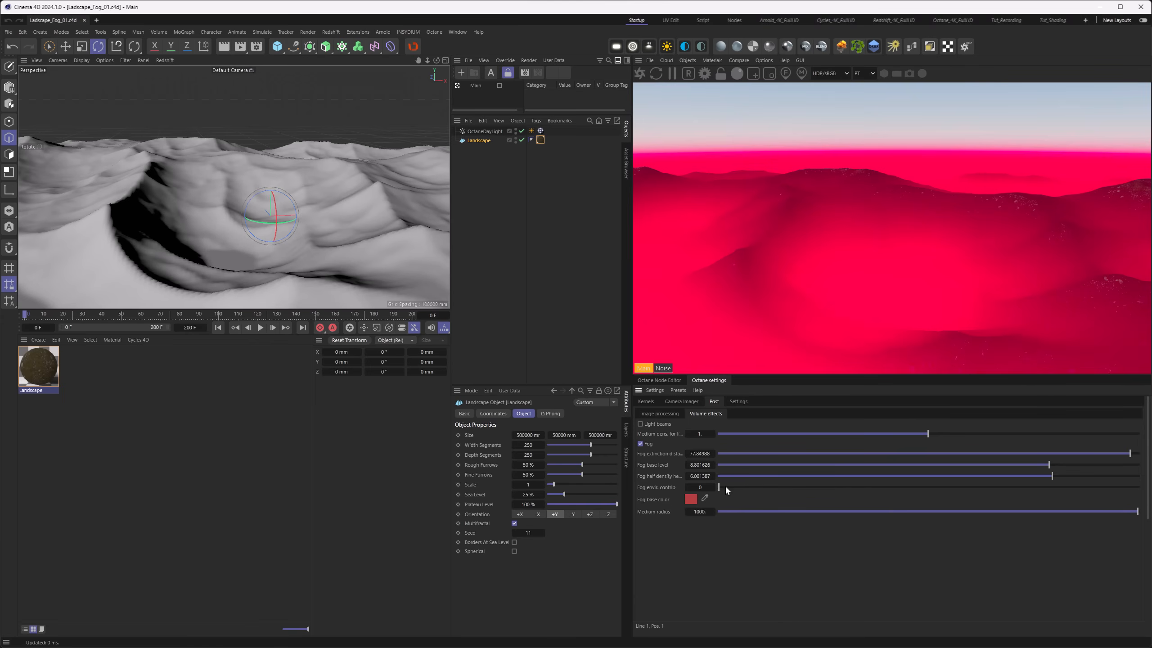
Step: Raise the fog environment contribution back to 1 and try it slightly lower
left_click_drag(719, 486, 1142, 484)
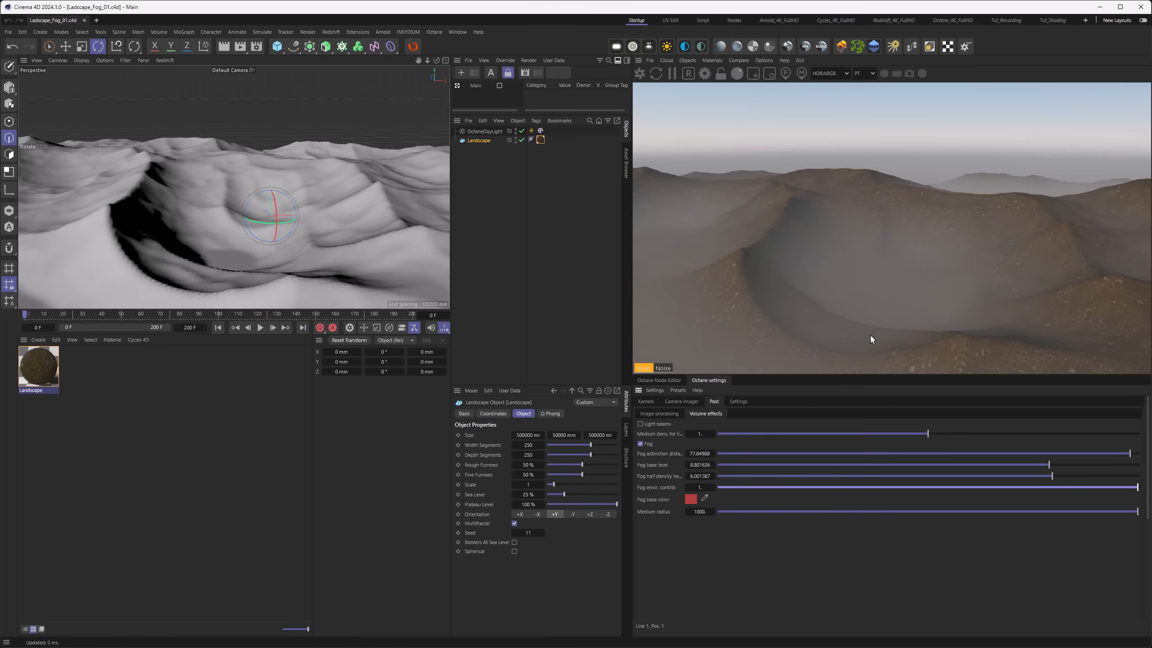
left_click_drag(1126, 489, 1118, 488)
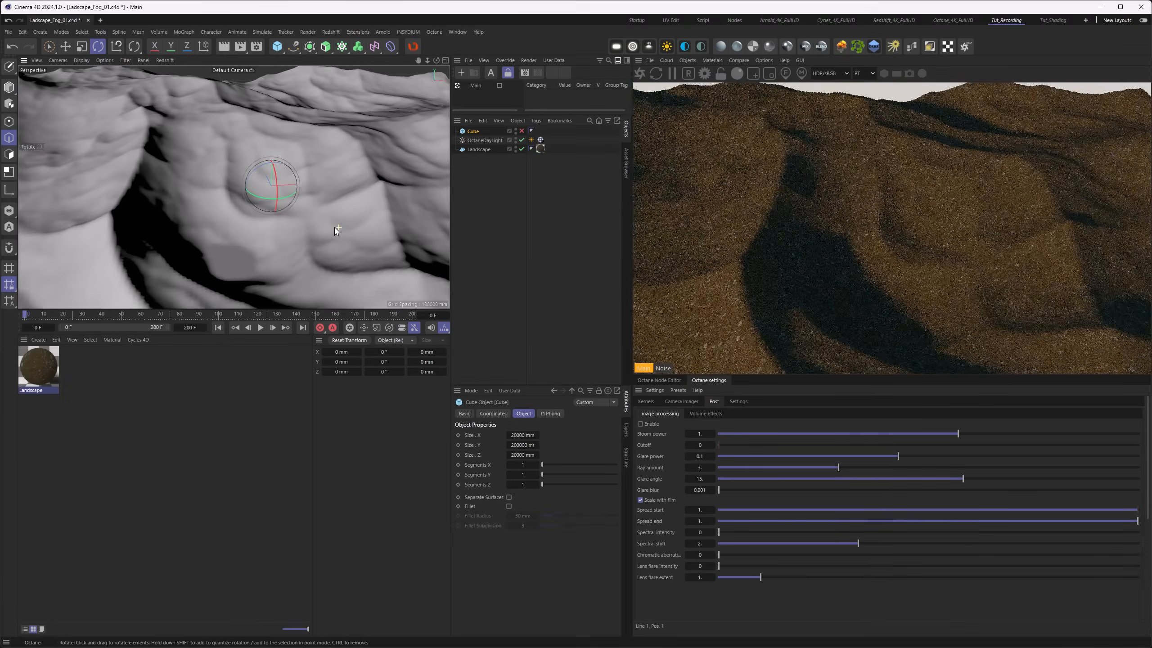
Step: Replace the OctaneDayLight with an Octane Directlight and rotate it to light the landscape at an angle
mouse_move(337, 230)
left_mouse_down("alt")
mouse_move(282, 247)
mouse_move(338, 234)
left_mouse_up("alt")
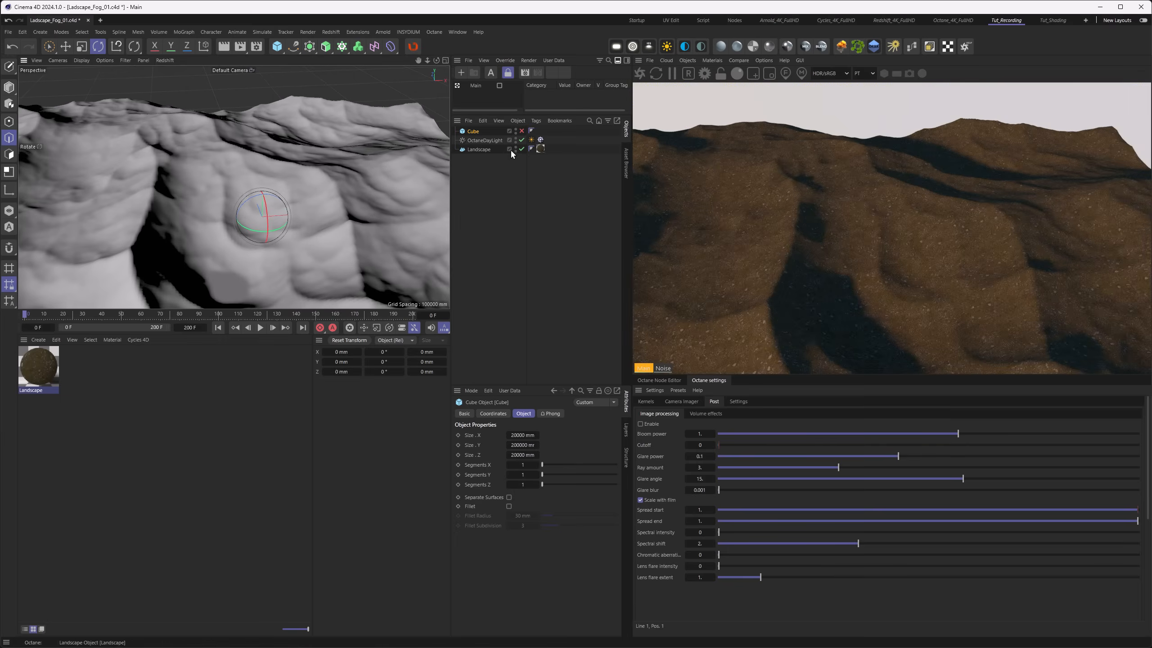
left_click(482, 140)
key("Delete")
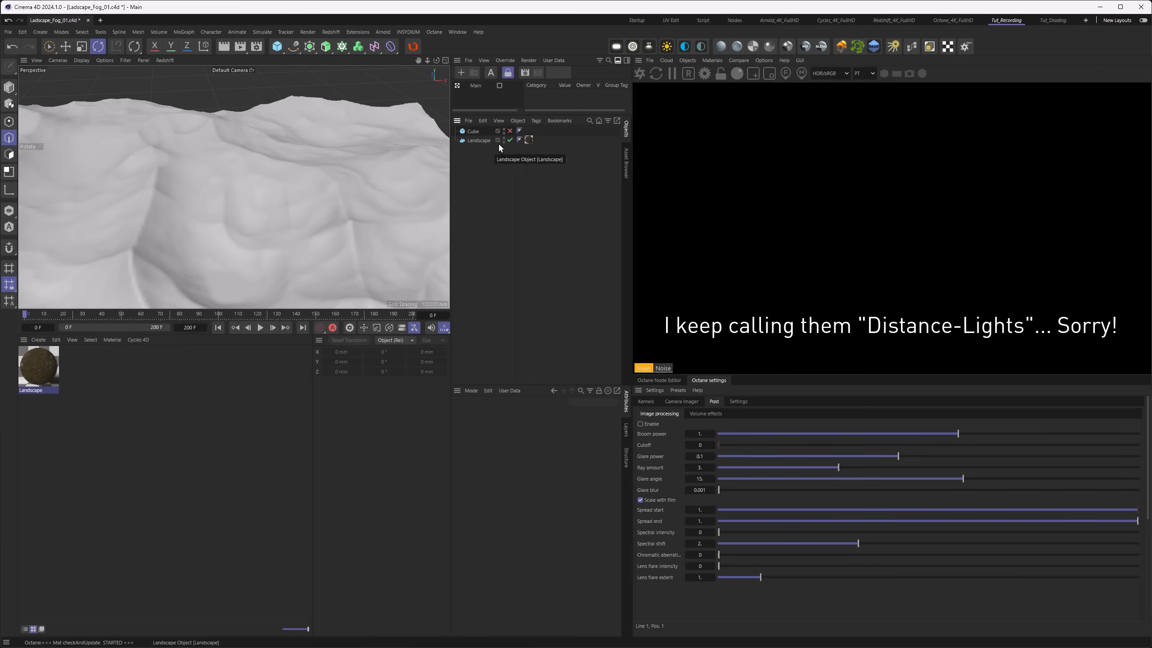
left_click(687, 61)
mouse_move(702, 103)
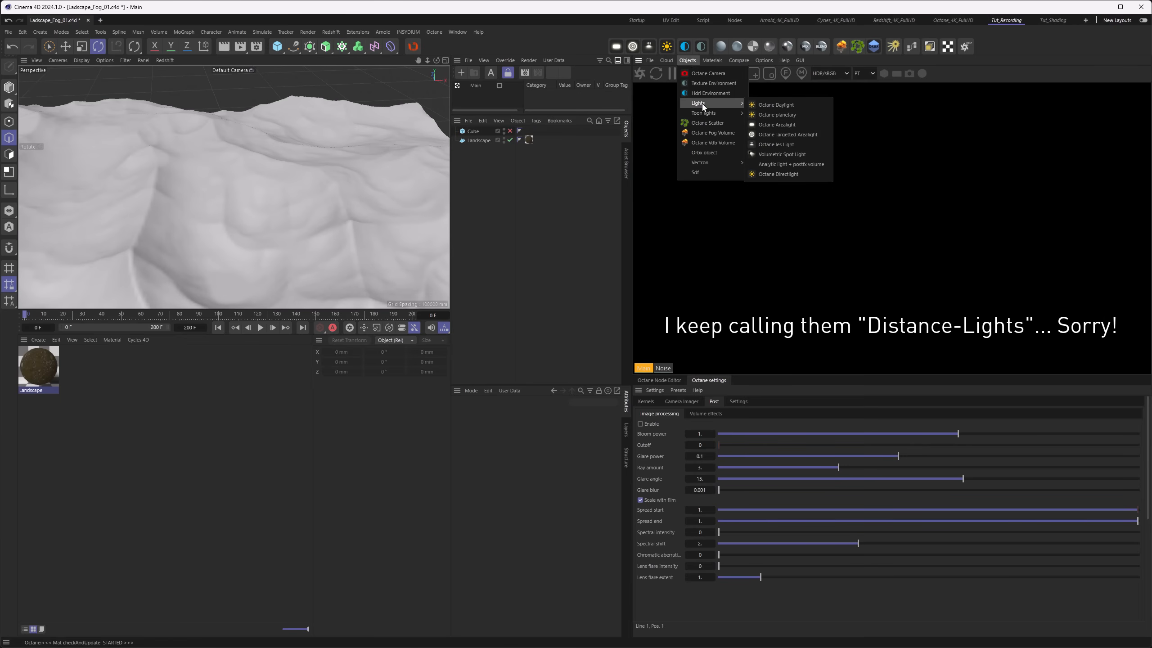
left_click(781, 174)
mouse_move(272, 229)
left_mouse_down()
mouse_move(267, 212)
mouse_move(257, 227)
mouse_move(232, 221)
mouse_move(245, 223)
left_mouse_up()
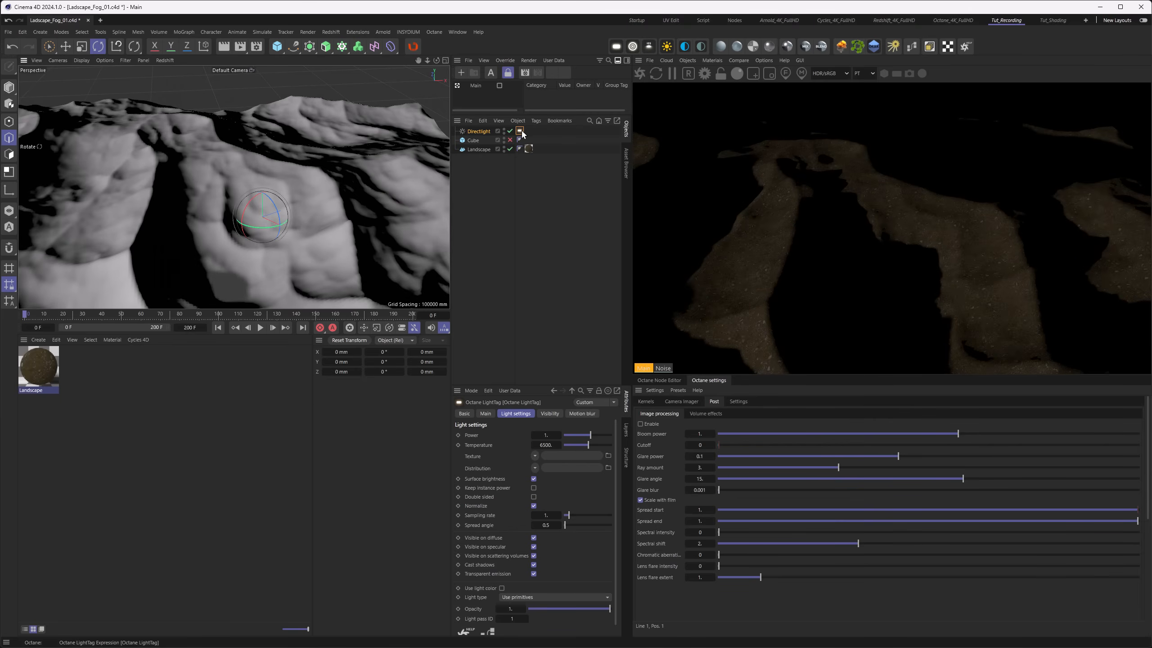
Step: Set the Directlight's power to 5 and view the lit landscape from another angle
left_click(546, 436)
key("Return")
left_click_drag(425, 194, 246, 191, "alt")
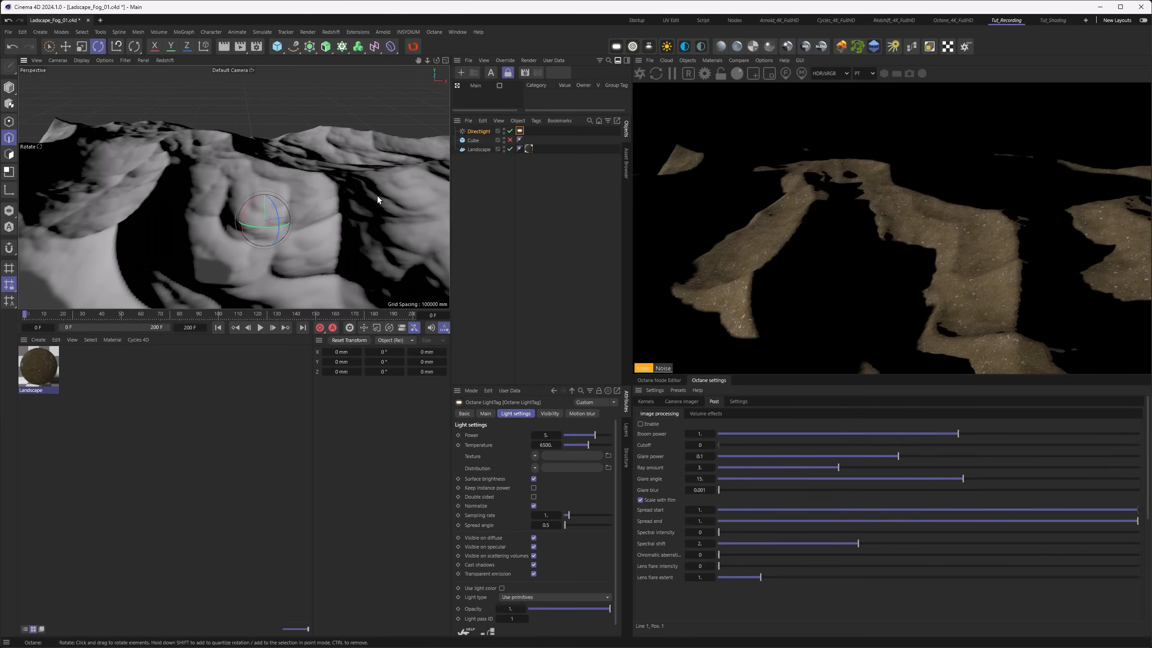
Step: Enable the Cube object and rotate the Directlight so the cube casts a long shadow across the landscape
left_click(509, 140)
left_click_drag(312, 234, 270, 197, "alt")
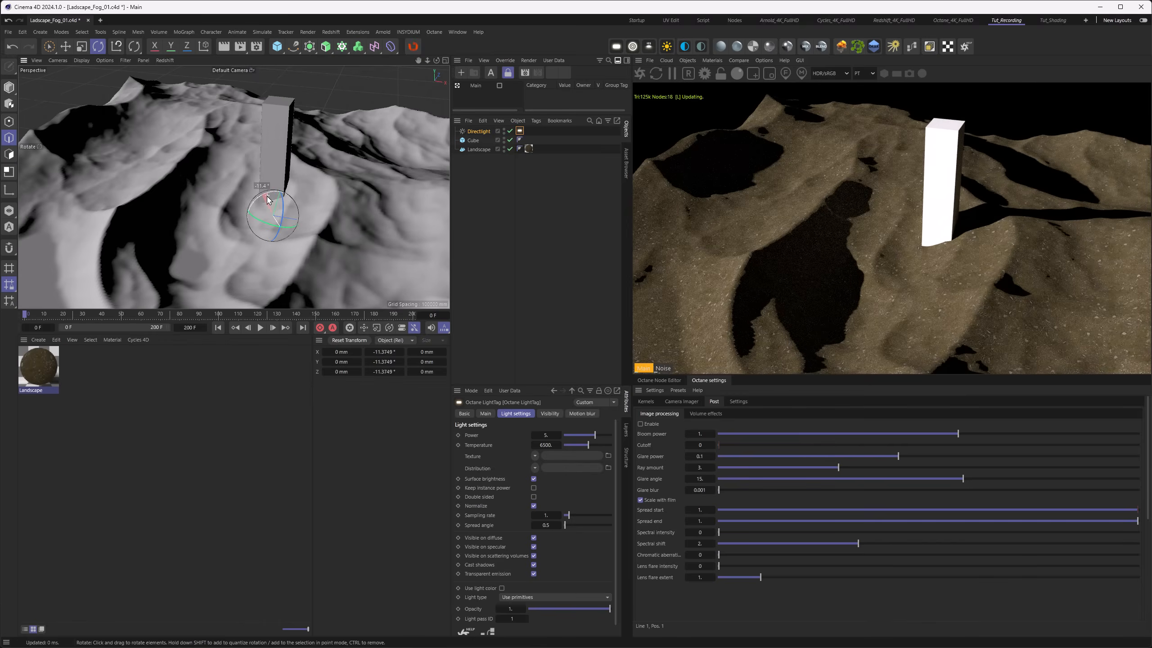
left_click_drag(339, 180, 225, 239, "alt")
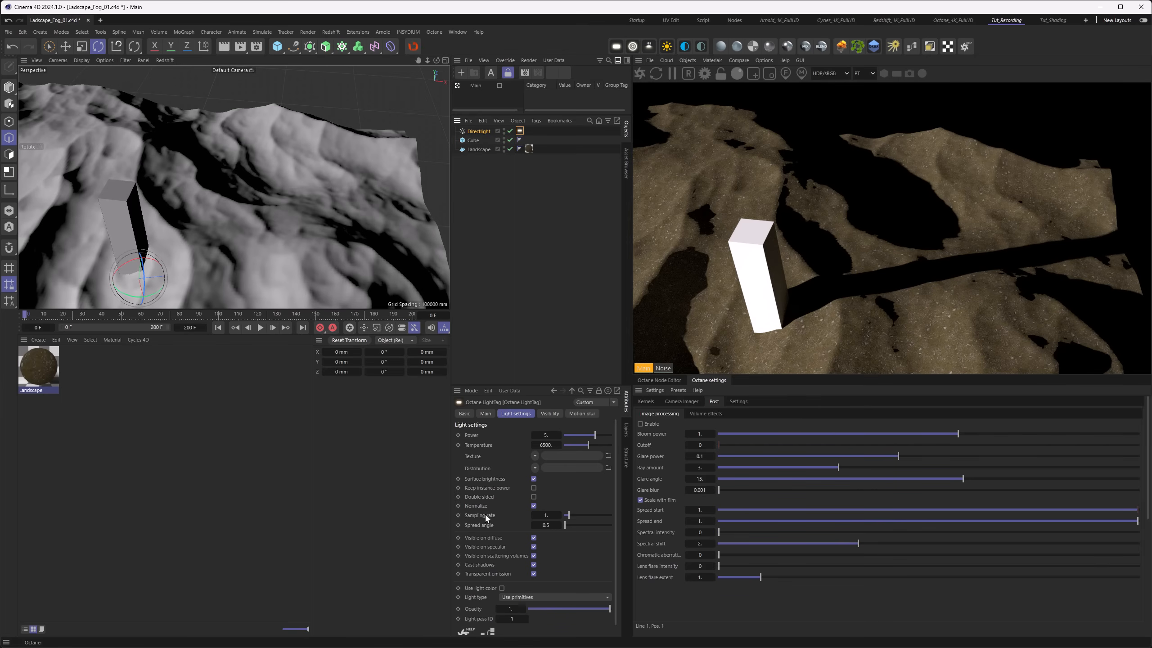
Step: Increase the Directlight's spread angle to about 9.6 to soften the shadows
left_click(567, 525)
left_click_drag(570, 526, 573, 526)
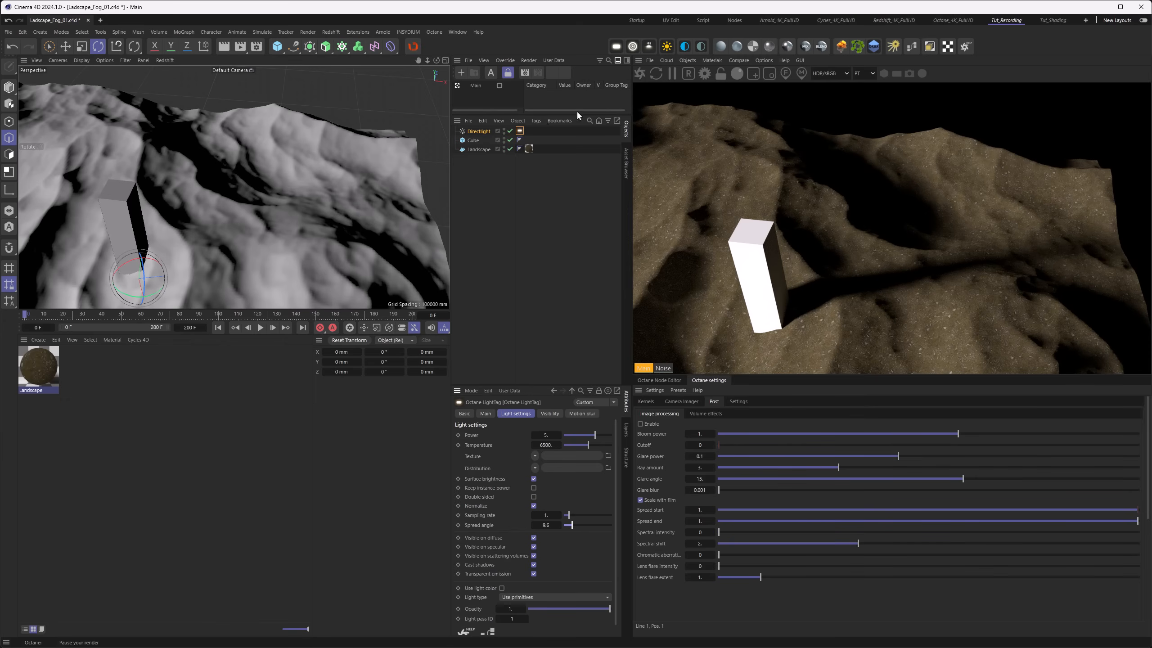
Step: Duplicate the Directlight and rotate the copy to light the landscape from a different direction
left_click(479, 131)
left_click_drag(478, 141, 480, 139, "ctrl")
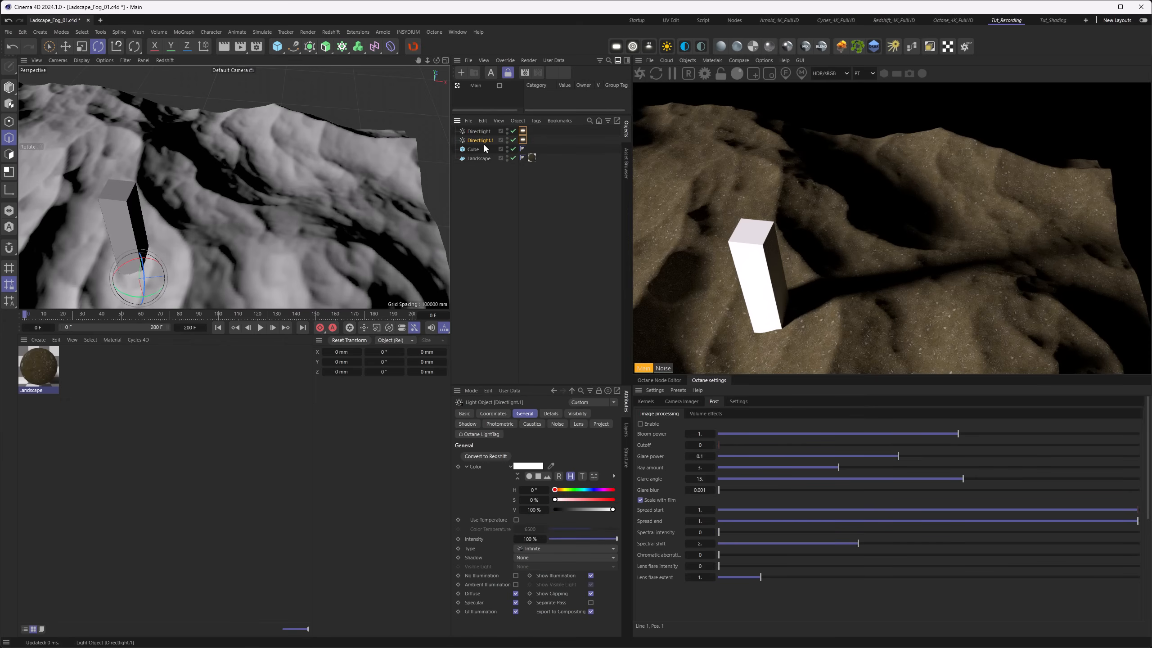
left_click(132, 51)
left_click_drag(120, 292, 157, 265)
Step: Set the power of both Directlights to 2 through their Octane light tags
left_click(523, 131, "ctrl")
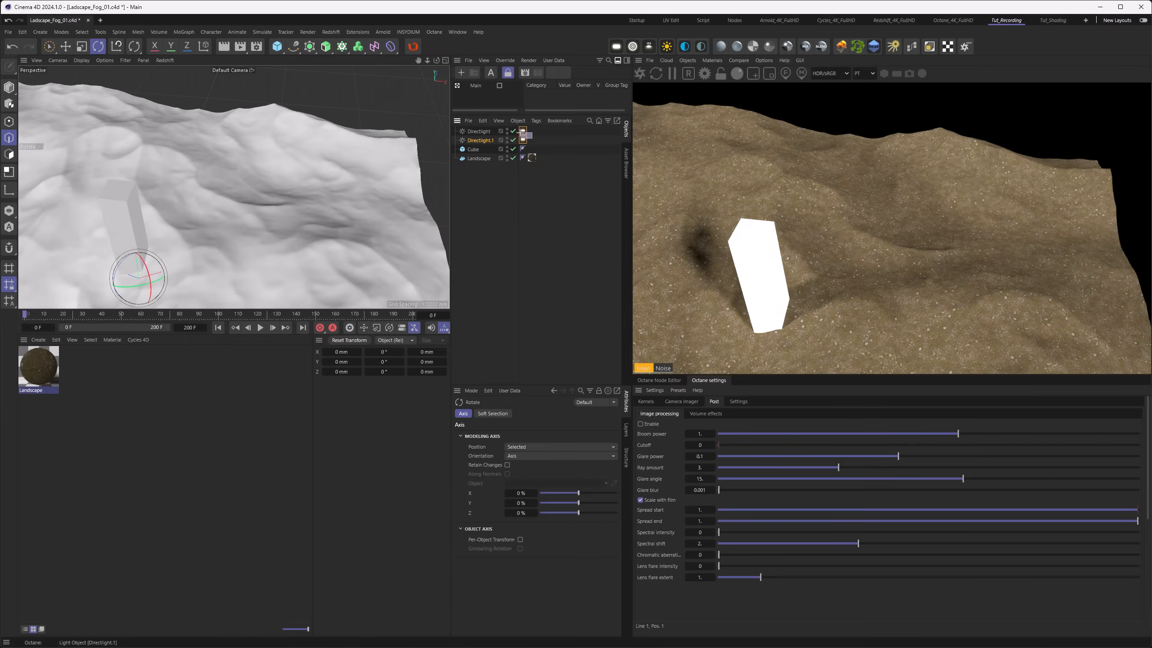
type("5")
key("BackSpace")
type("2")
key("Return")
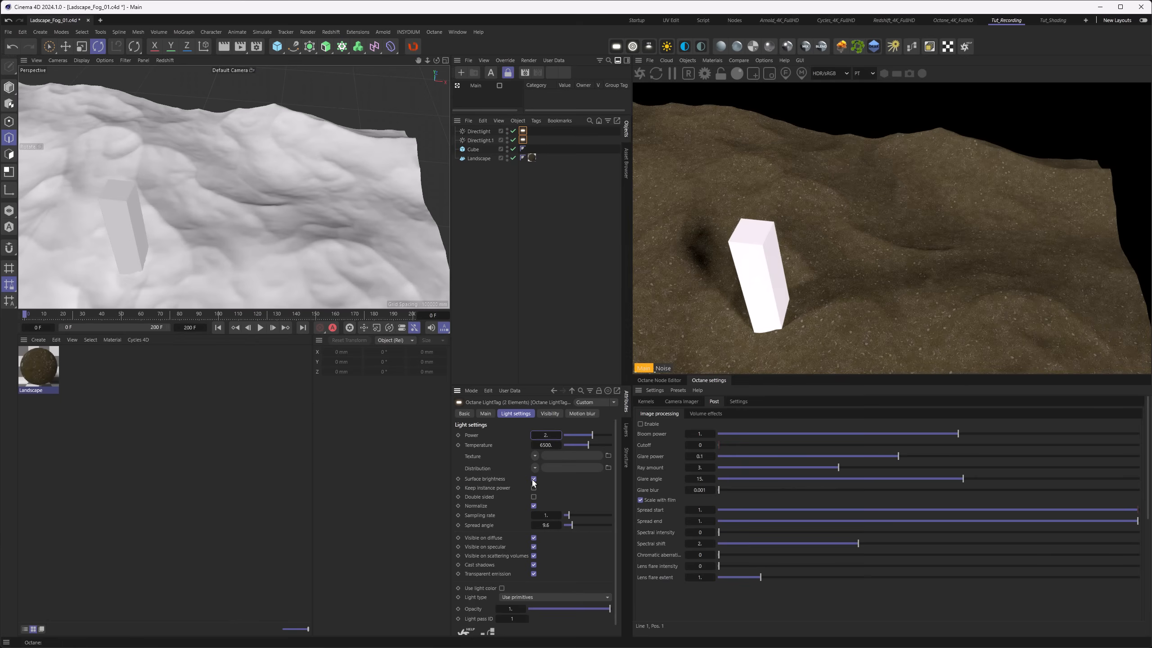
Step: Change the light type of both Directlights to Use analytics
left_click_drag(255, 207, 268, 183, "alt")
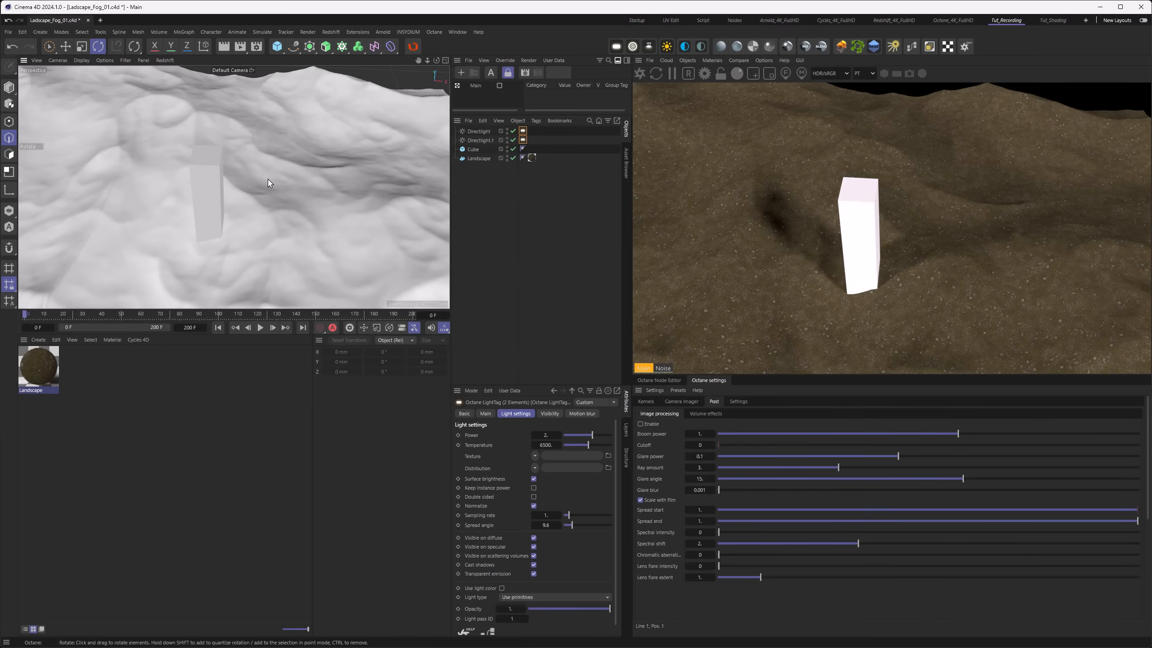
left_click(509, 597)
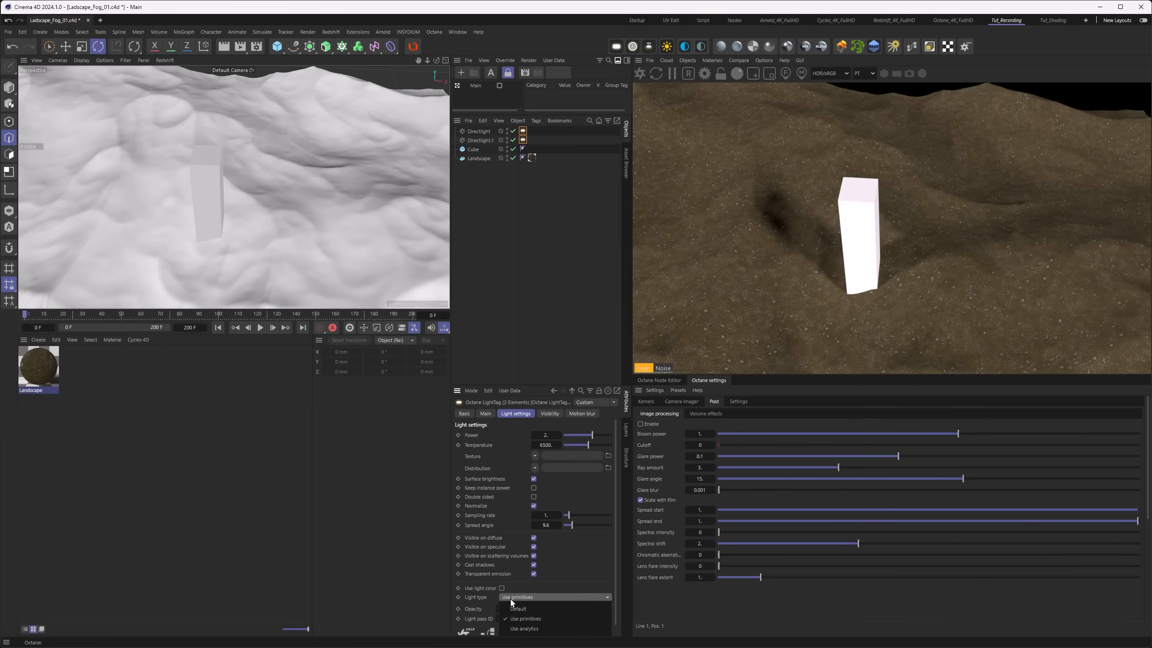
left_click(528, 629)
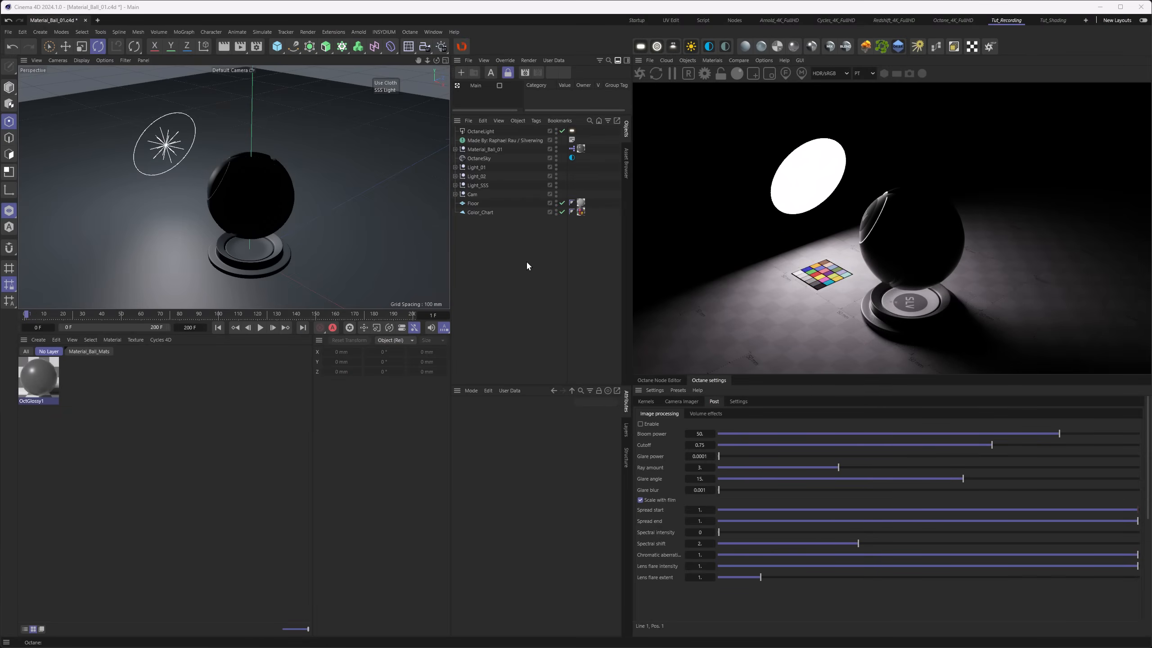
Step: Enable post image processing in the Material_Ball_01 scene and examine the bloom and lens flare from different angles
left_click(652, 424)
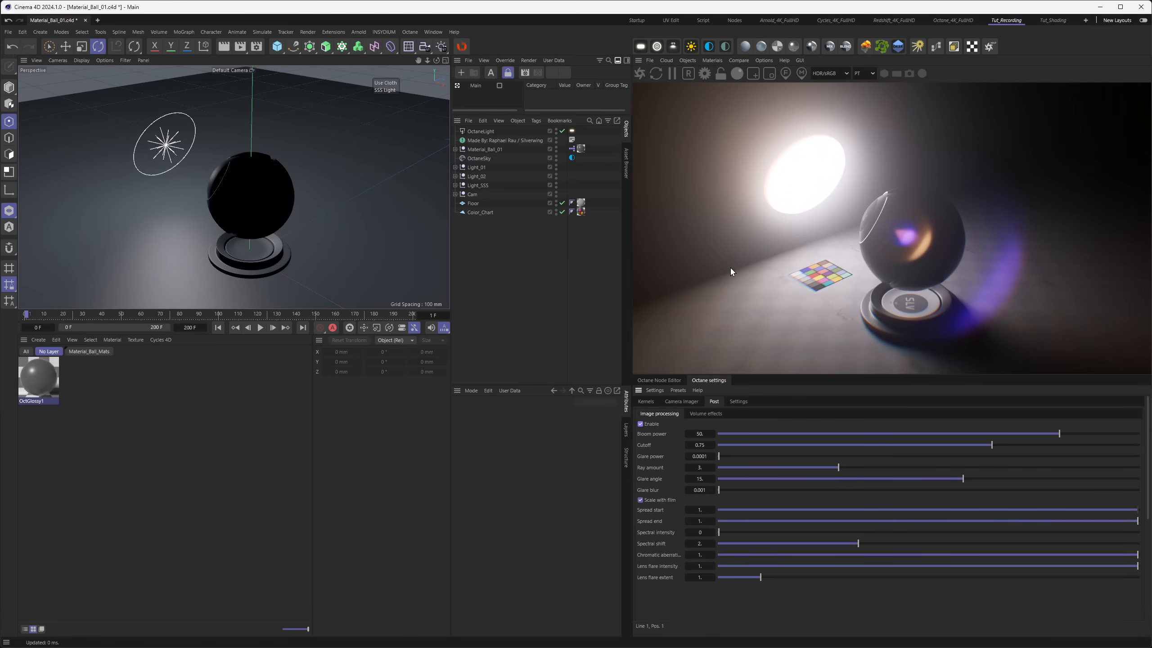
left_click_drag(222, 195, 328, 211, "alt")
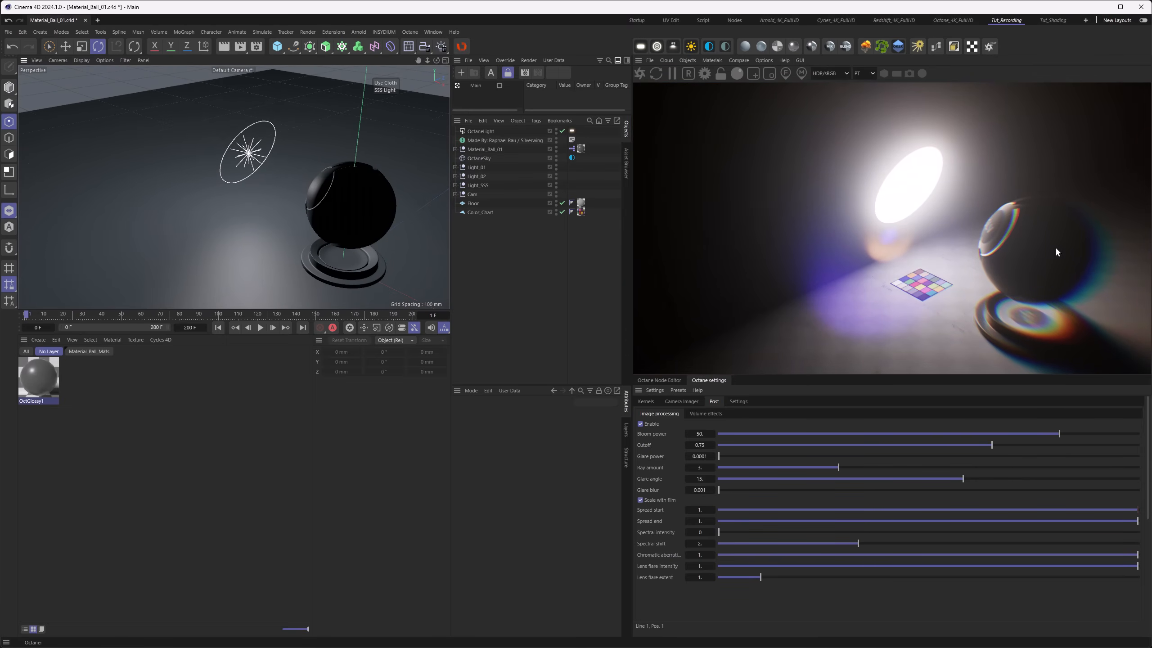
left_click_drag(419, 260, 245, 186, "alt")
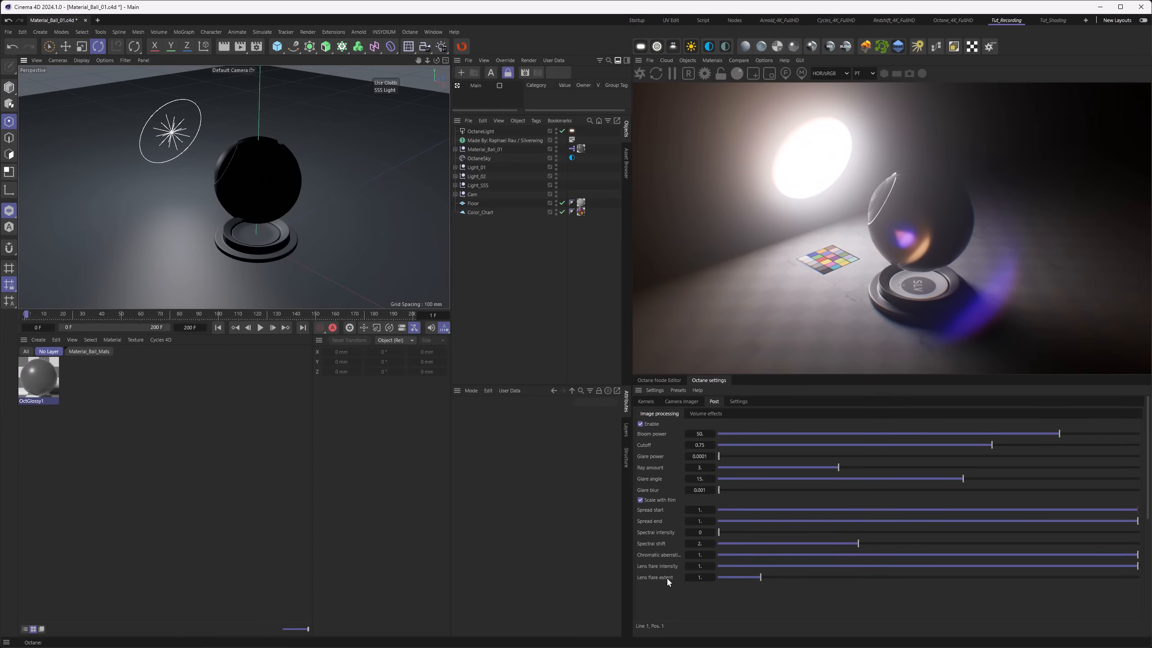
Step: Set the chromatic aberration to 0, comparing it with the lens flare intensity at 0 before restoring that intensity to 1
left_click_drag(731, 566, 719, 565)
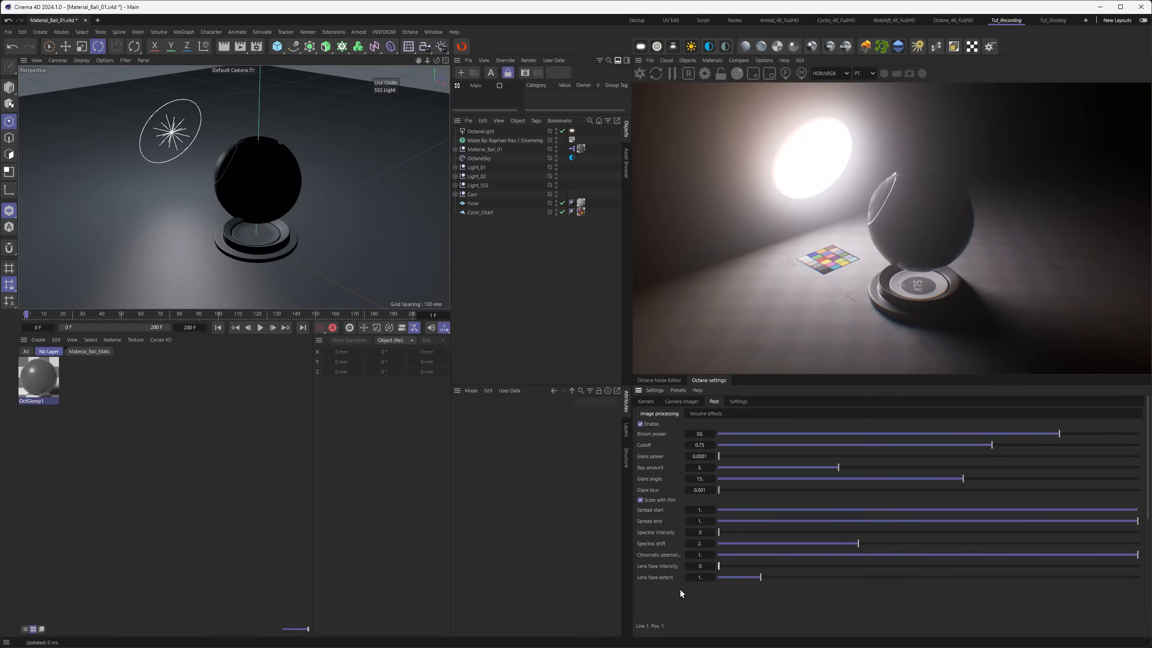
middle_click_drag(257, 236, 337, 256, "alt")
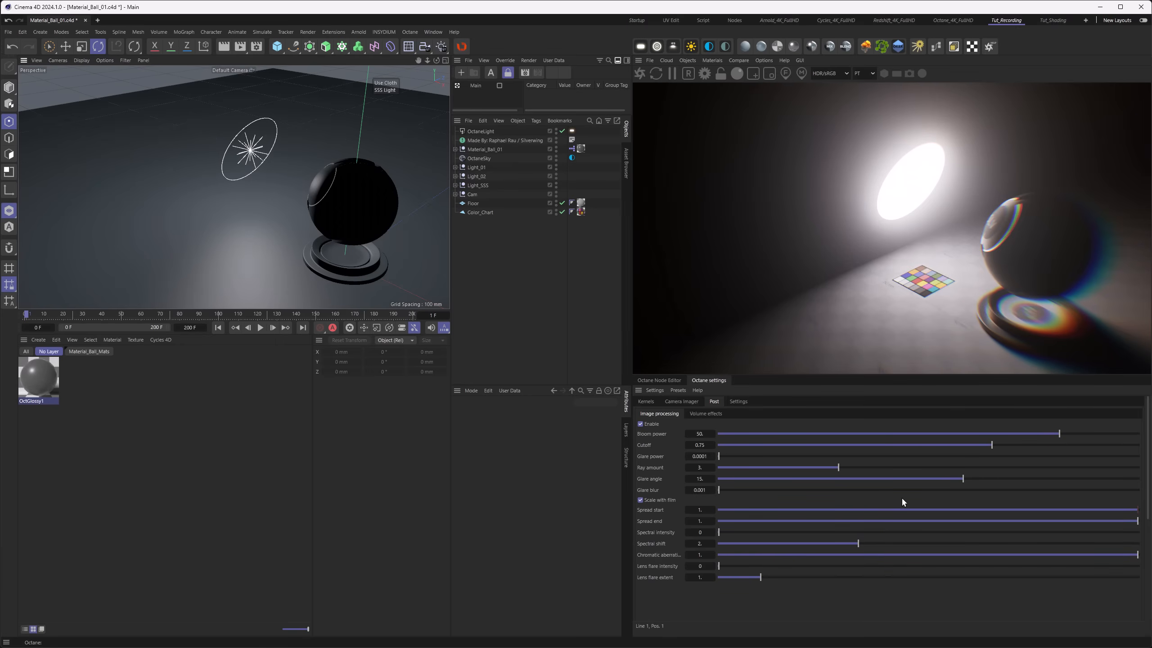
left_click_drag(767, 555, 864, 560)
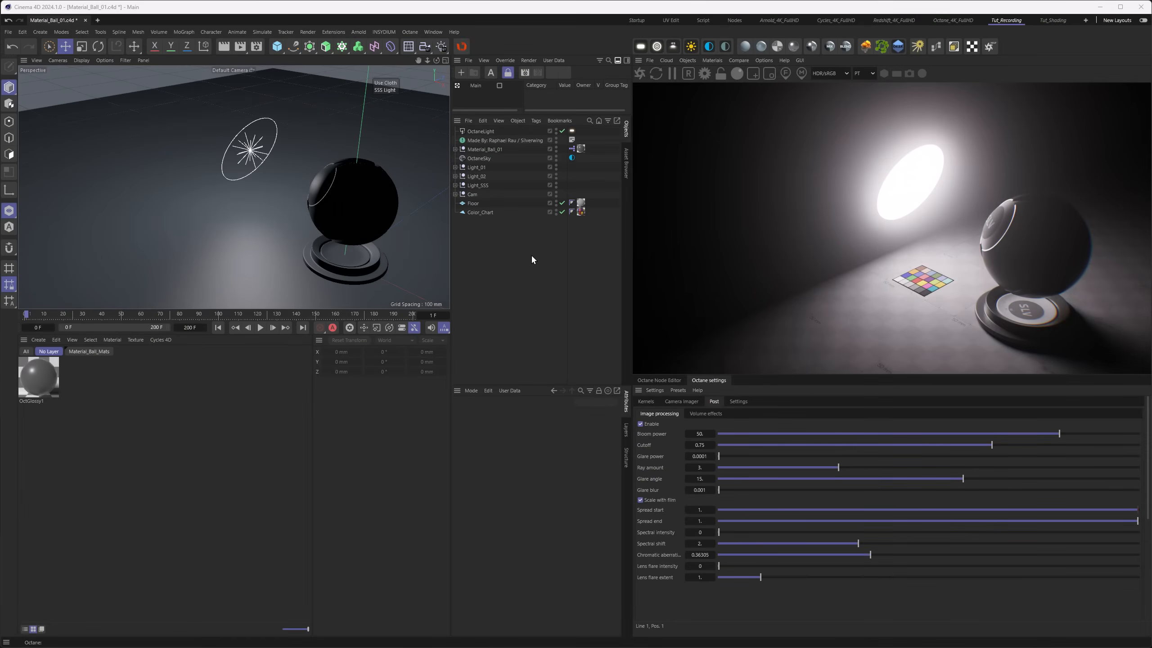
left_click_drag(870, 553, 1138, 566)
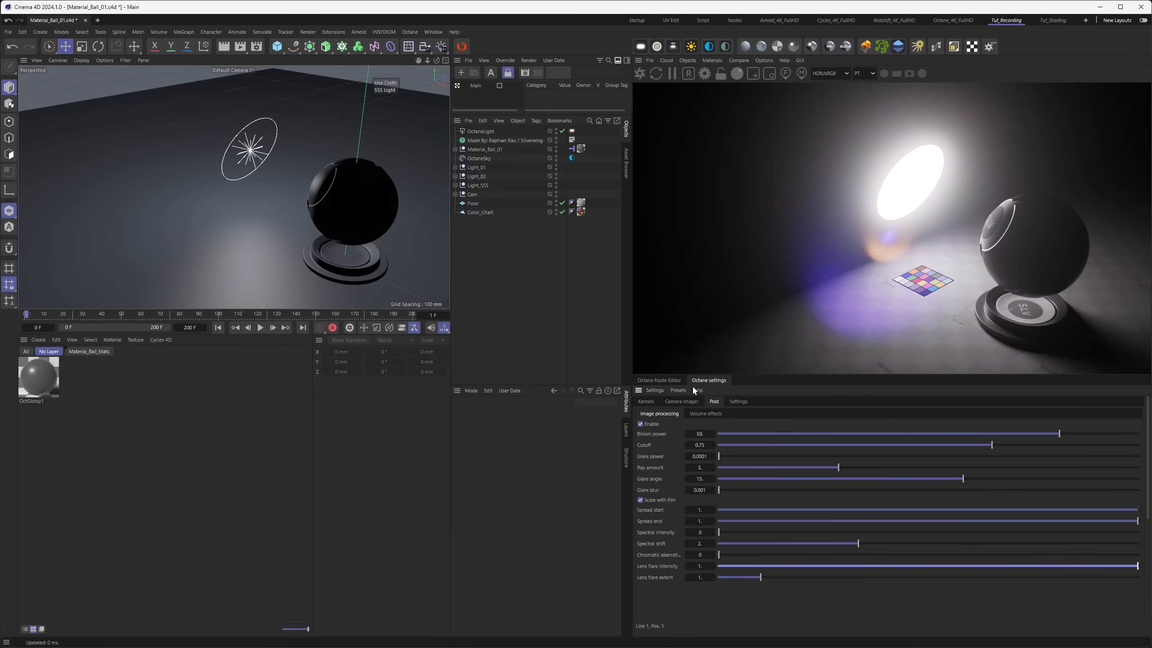
Step: Create an Octane metallic material and assign it to Material_Ball_01 in place of the glossy one
left_click_drag(324, 201, 248, 212, "alt")
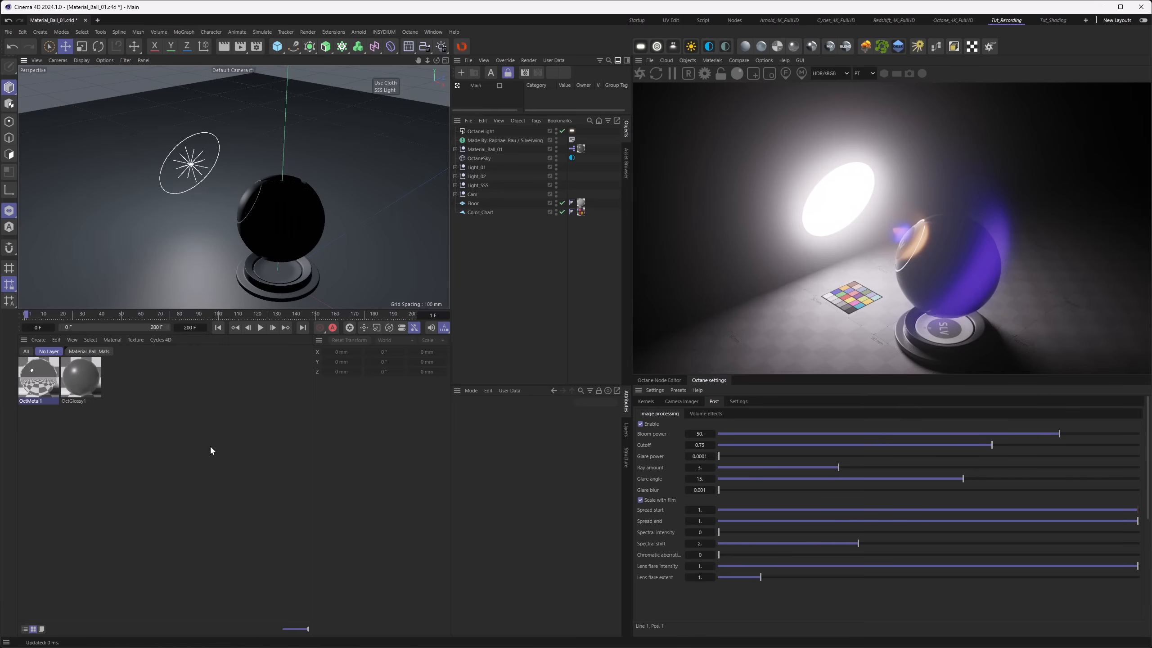
left_click(210, 446)
left_click_drag(35, 389, 579, 150)
left_click_drag(281, 219, 250, 225, "alt")
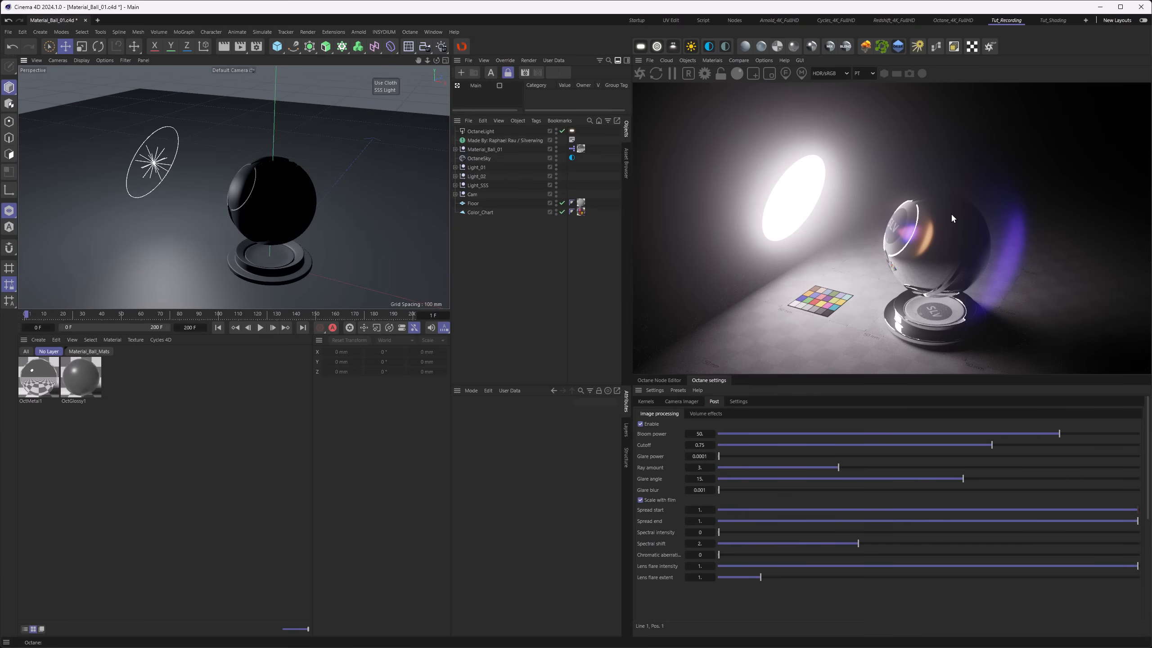
Step: Try a larger lens flare extent and return it to 1
left_click_drag(761, 577, 829, 577)
left_click(707, 579)
type("1")
key("Return")
middle_click_drag(266, 202, 236, 185, "alt")
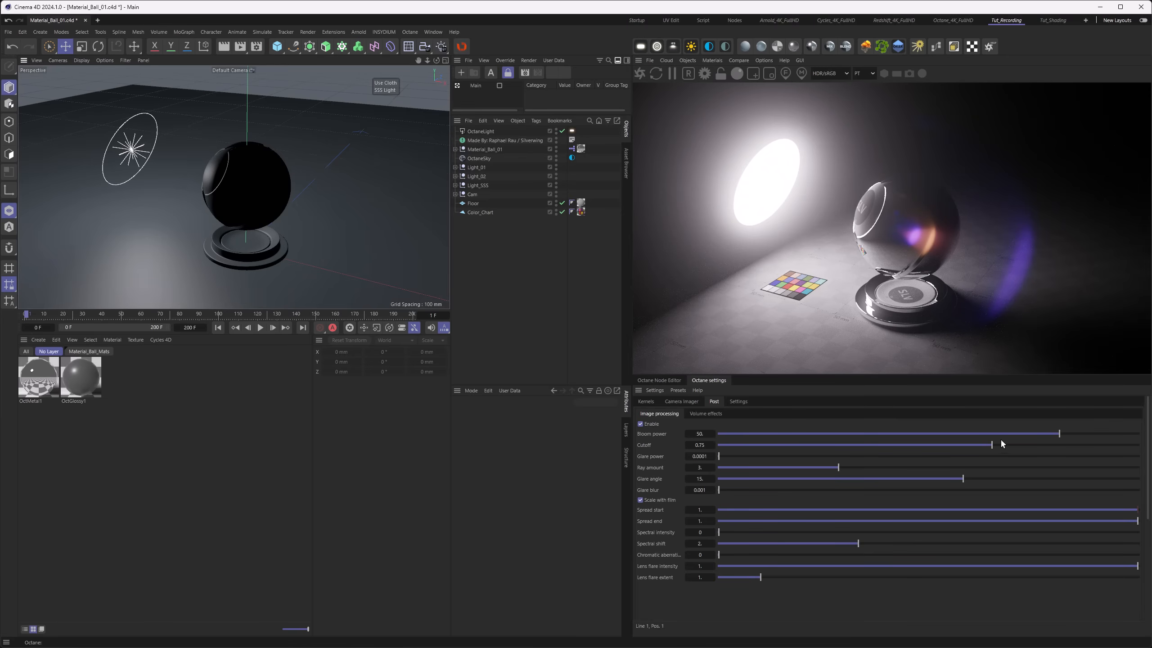
Step: Lower the bloom power to about 0.09 to compare the render, and restore it to 50
left_click_drag(1049, 432, 885, 443)
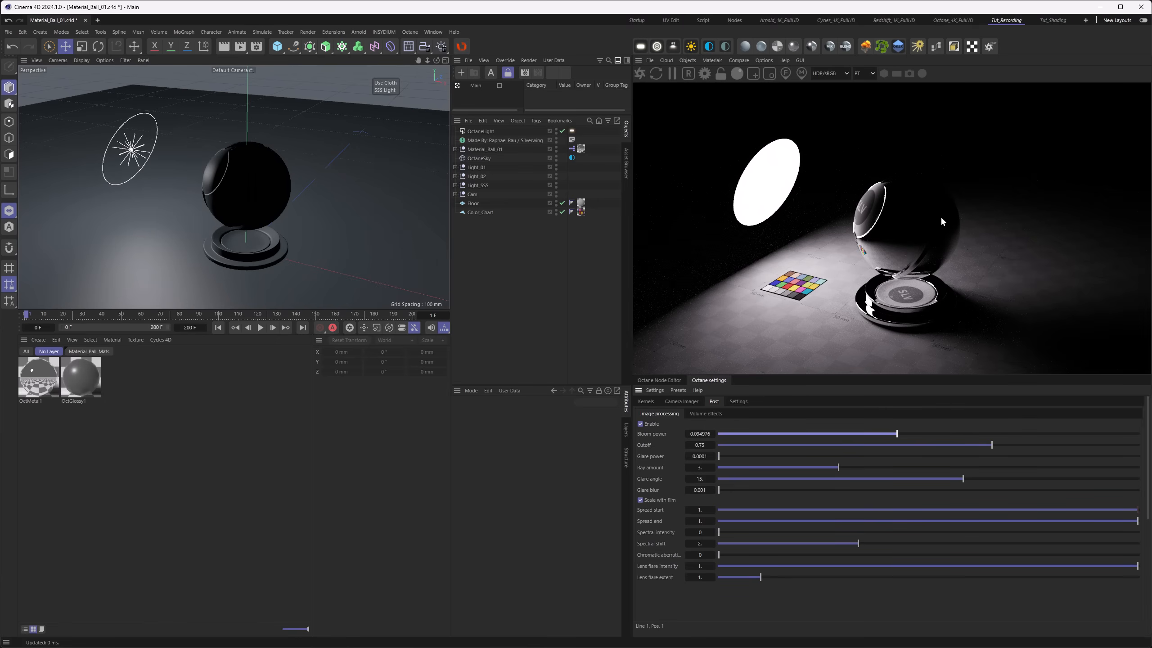
left_click(702, 434)
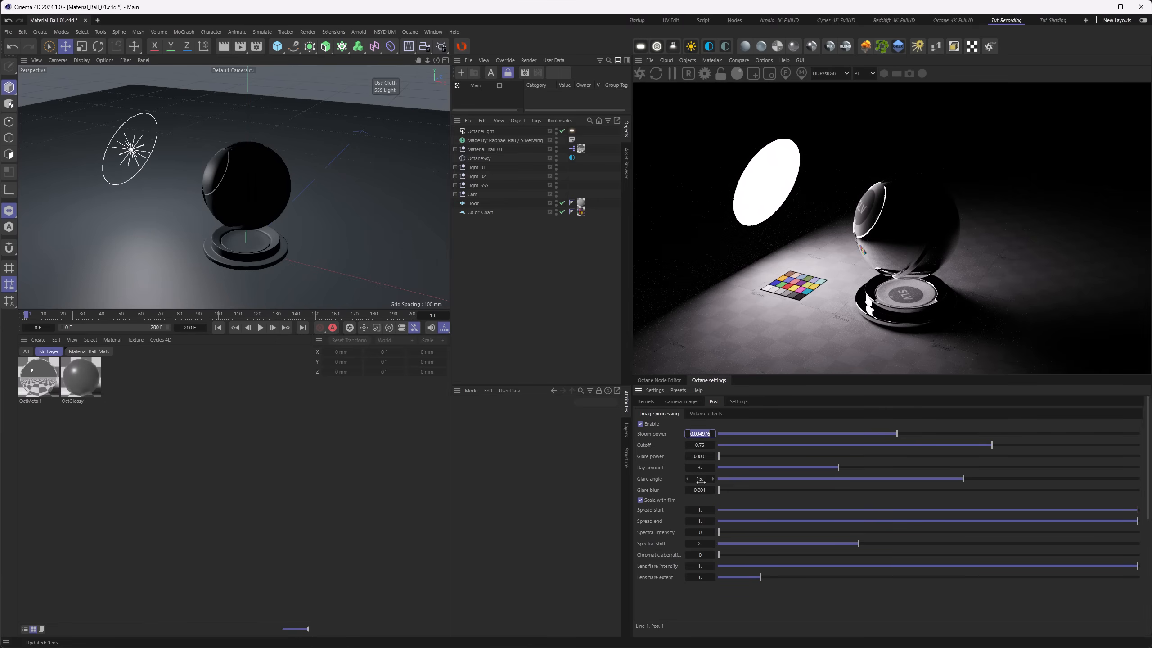
type("50")
key("Return")
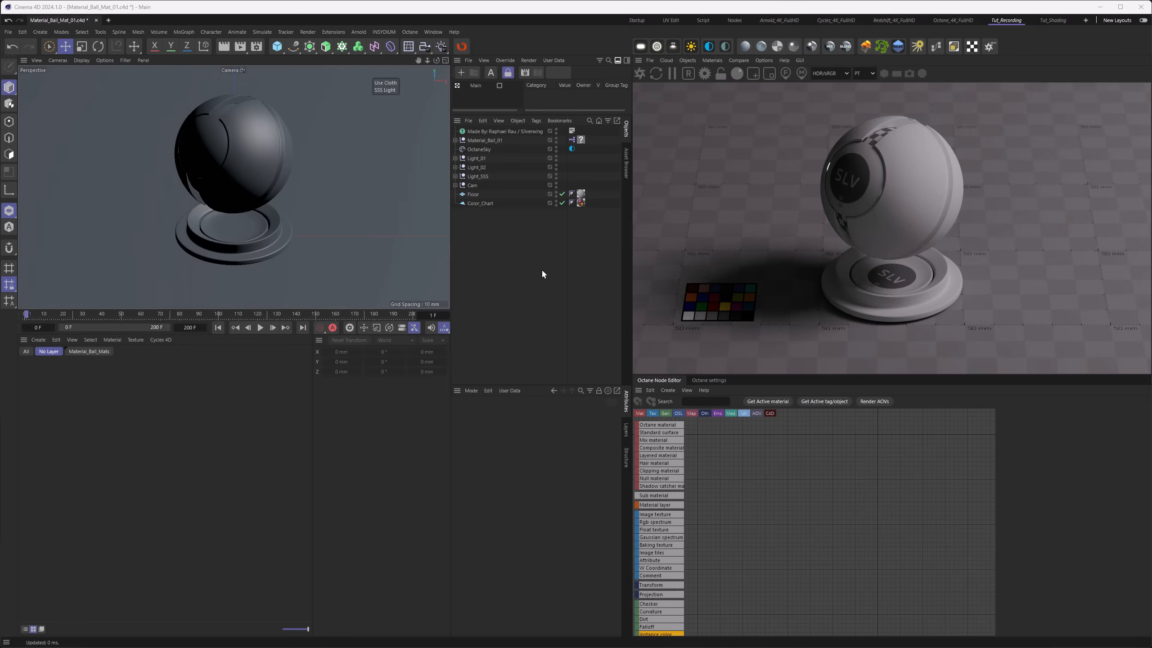
Step: Create an Octane Diffuse material in the Material_Ball_Mat_01 scene, assign it to Material_Ball_01 and show its properties
left_click(712, 59)
mouse_move(721, 109)
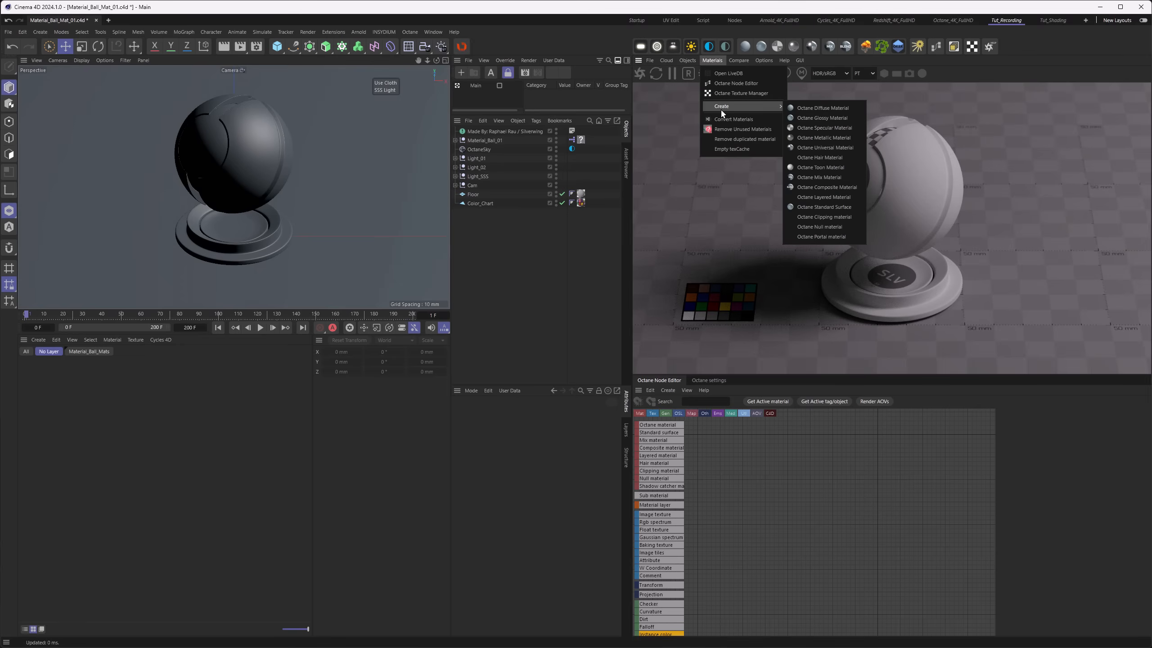
left_click(839, 108)
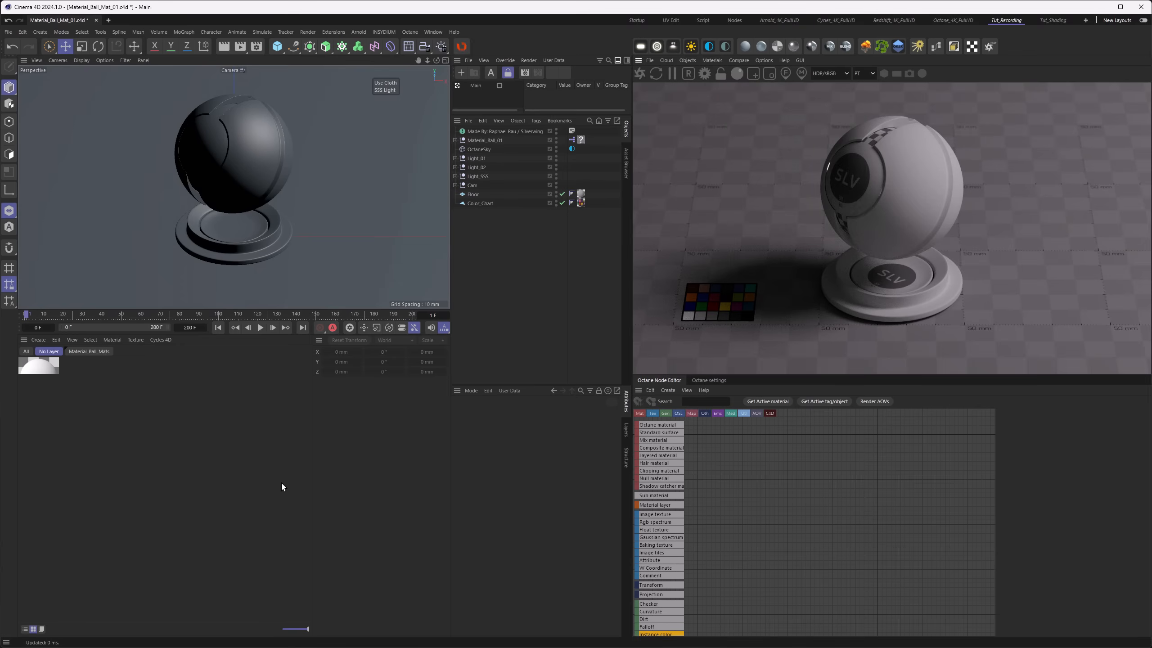
left_click_drag(573, 171, 582, 140)
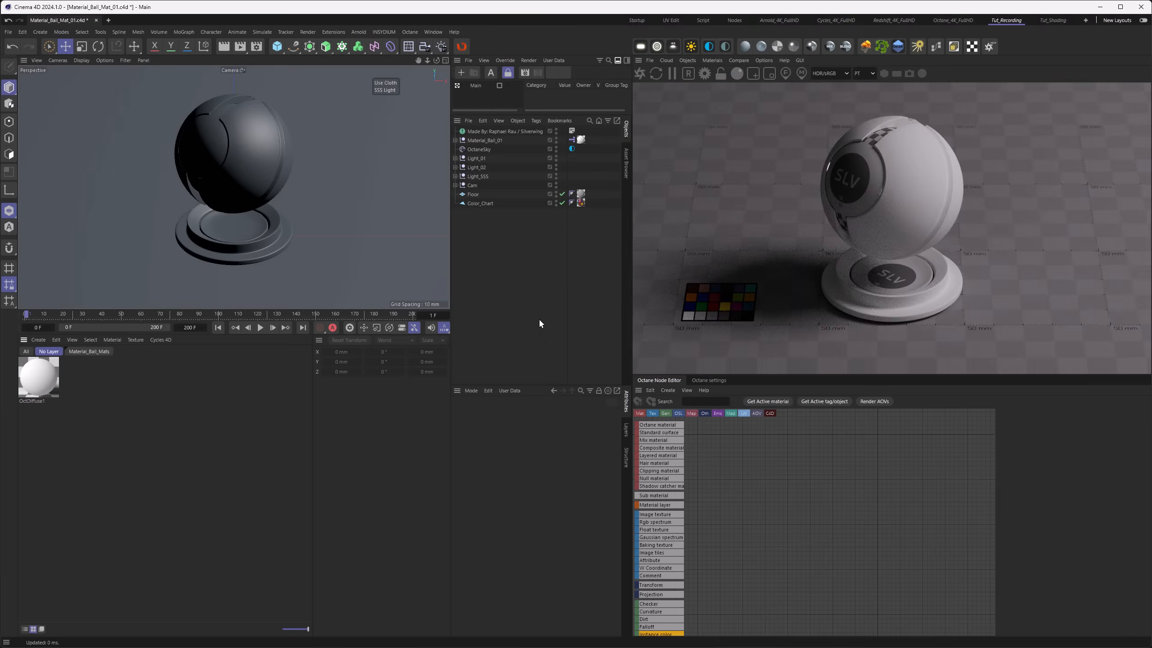
left_click(34, 387)
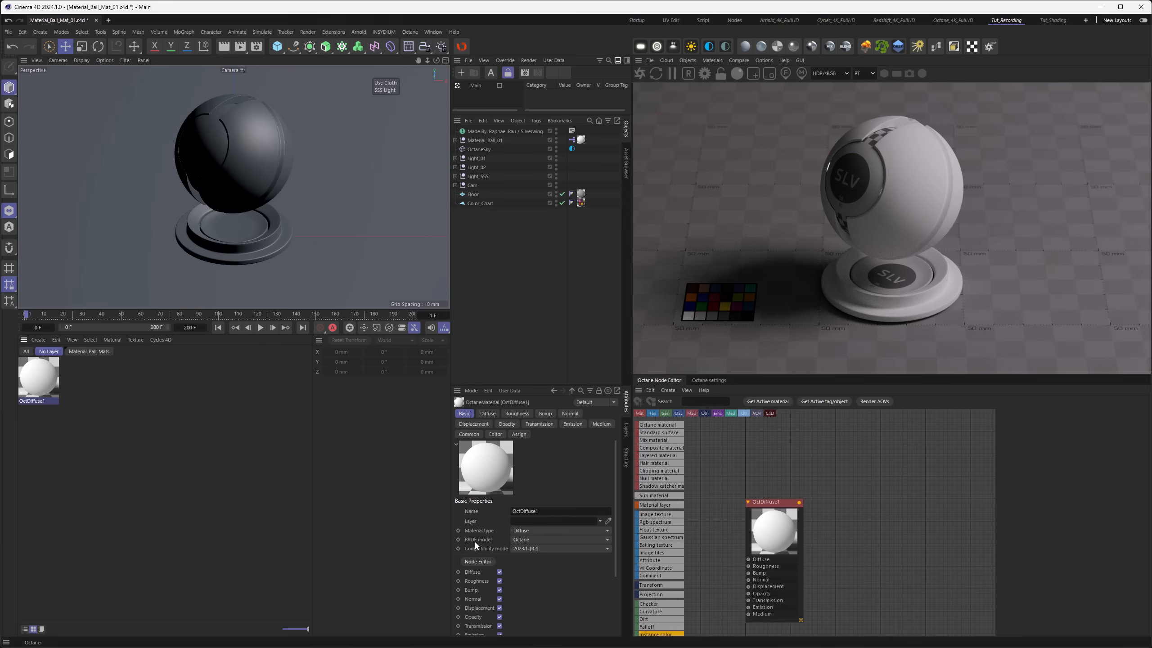
Step: Check the BRDF model options of OctDiffuse1 and raise its roughness float to 1 with the Octane model
left_click(524, 540)
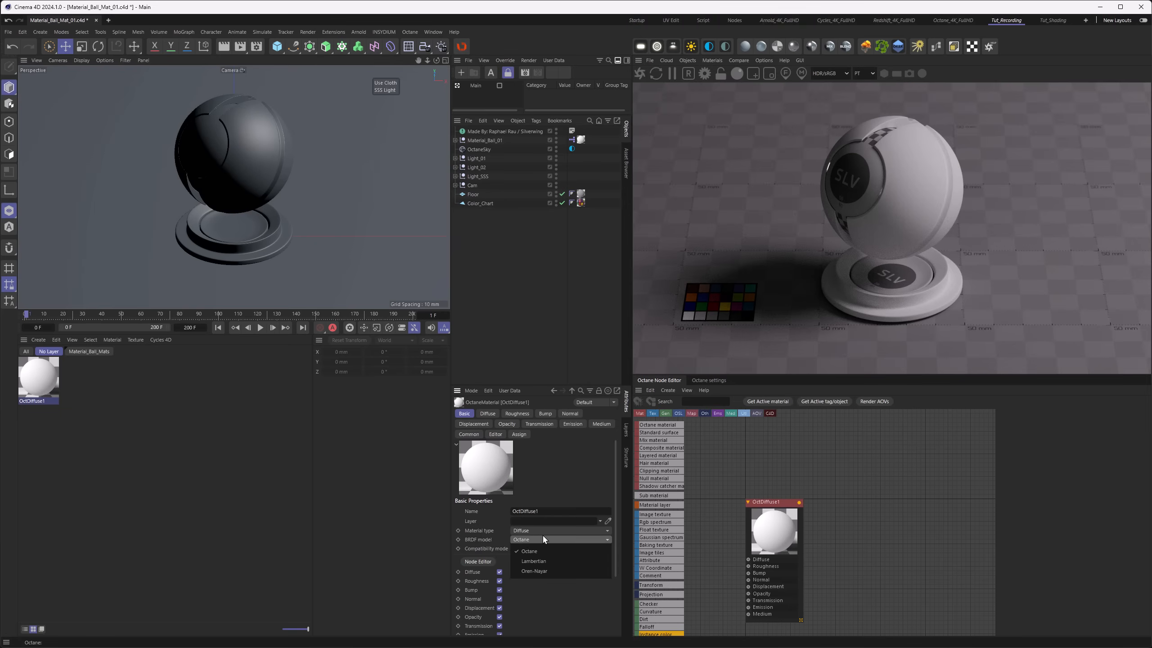
left_click(545, 540)
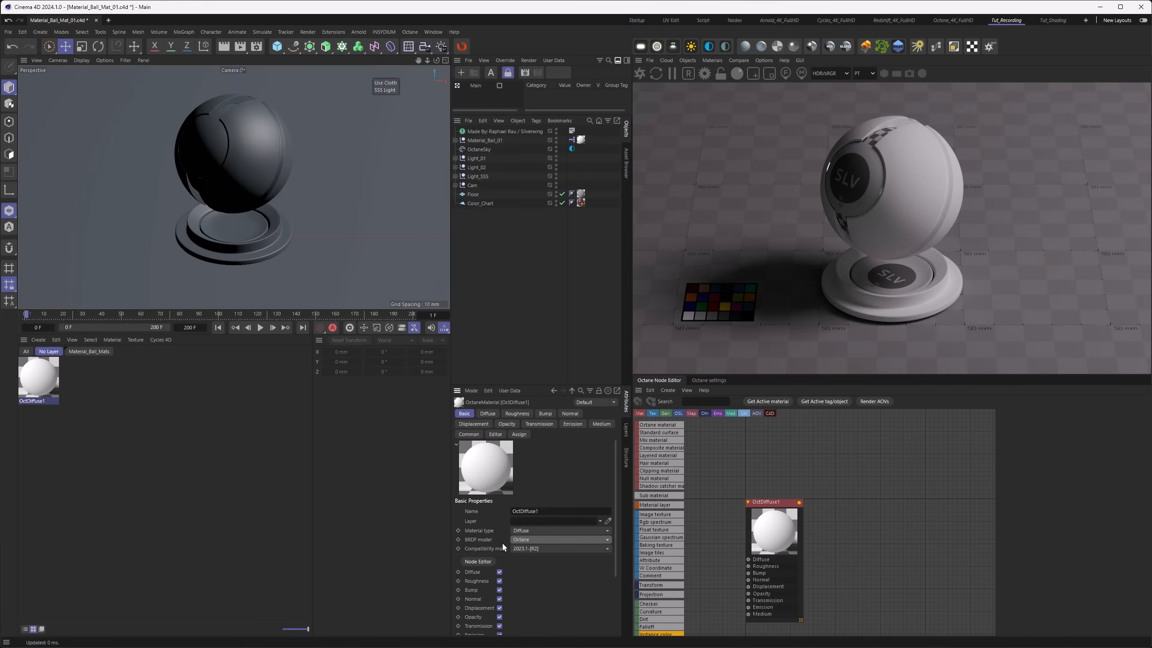
left_click(518, 414)
left_click_drag(526, 553, 621, 558)
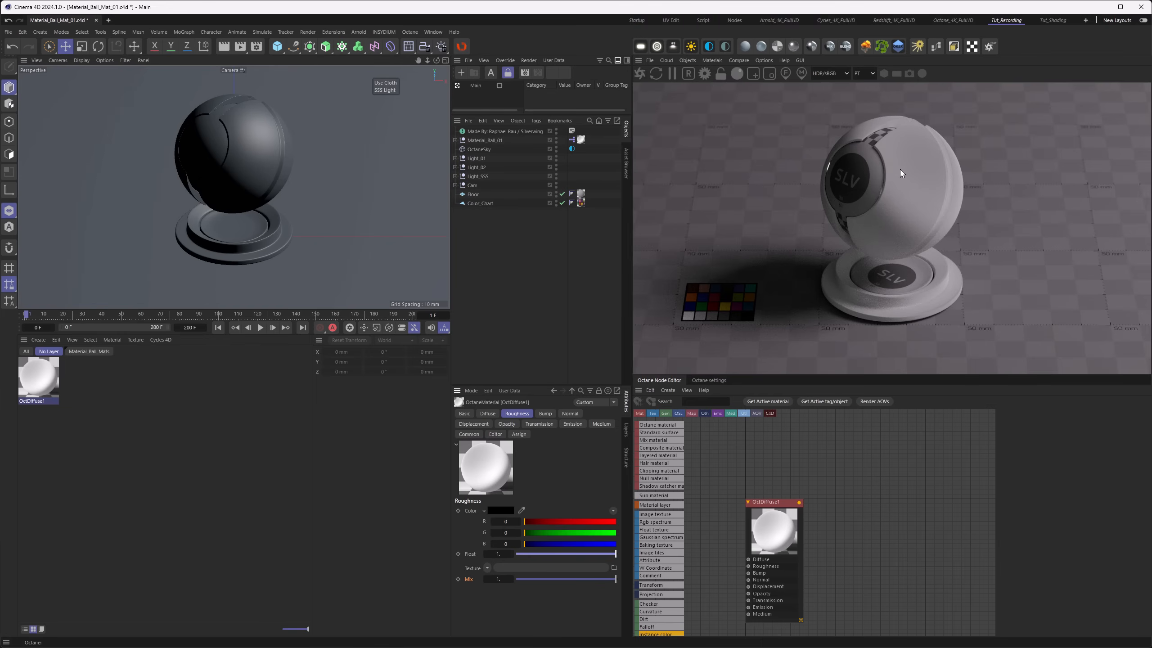
Step: Change the BRDF model of OctDiffuse1 to Lambertian and set its roughness float to 0
left_click(465, 413)
left_click(524, 540)
left_click(531, 562)
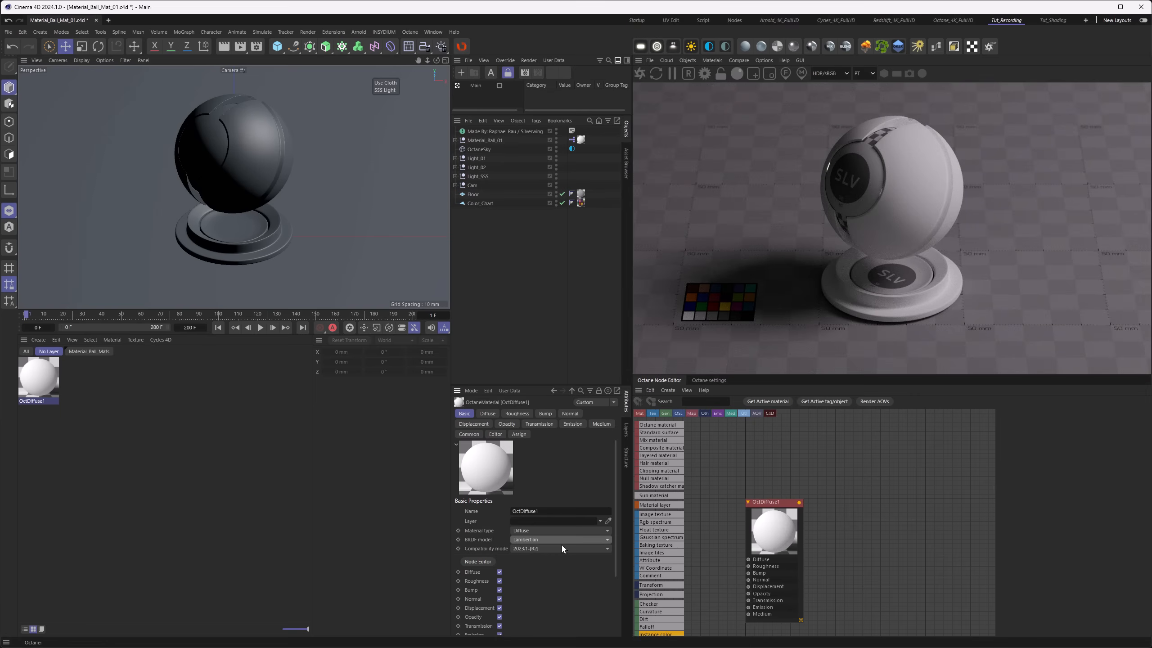
left_click(521, 415)
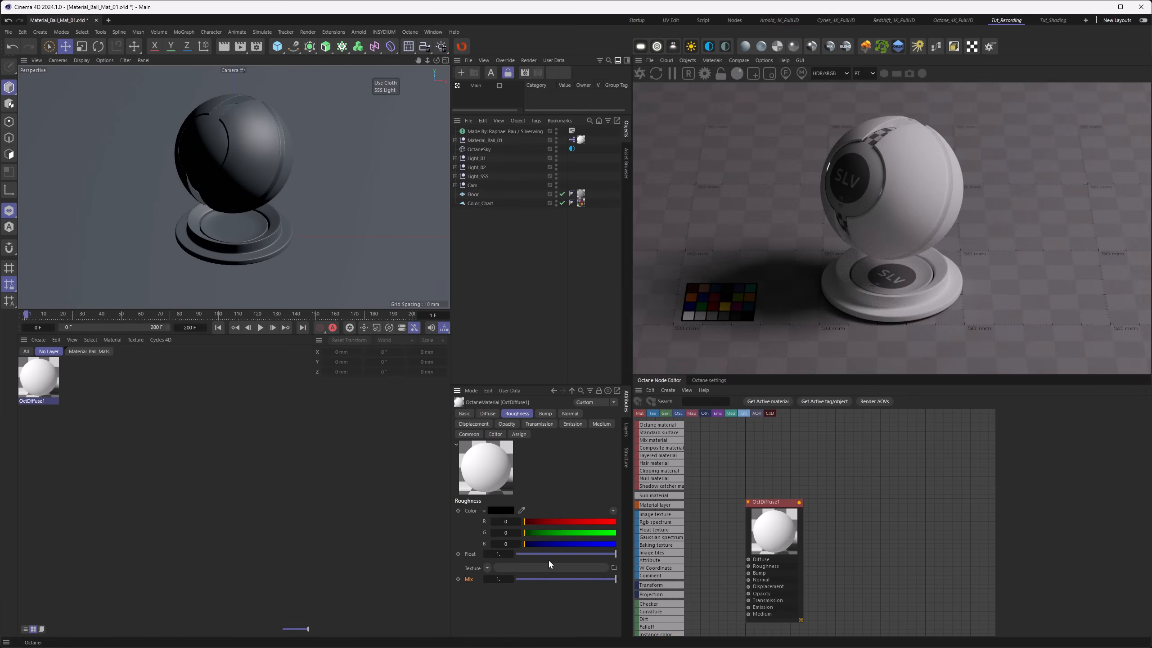
left_click_drag(547, 554, 507, 553)
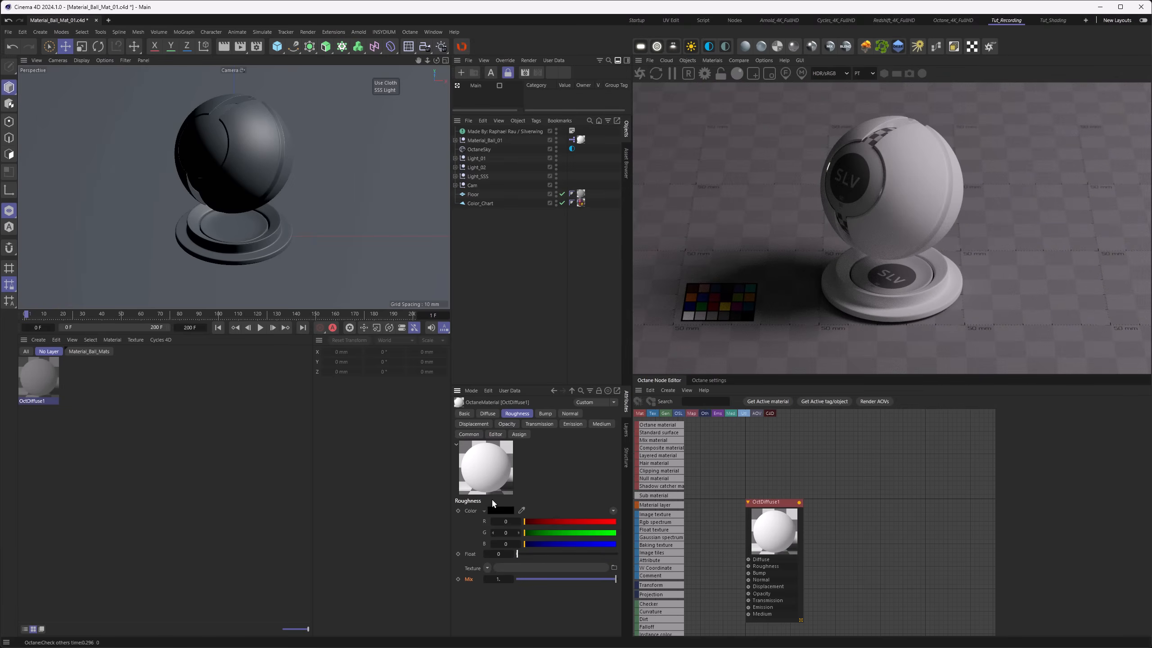
Step: Change the BRDF model of OctDiffuse1 to Oren-Nayar and test a roughness of about 0.88 before returning it to 0
left_click(465, 413)
left_click(522, 540)
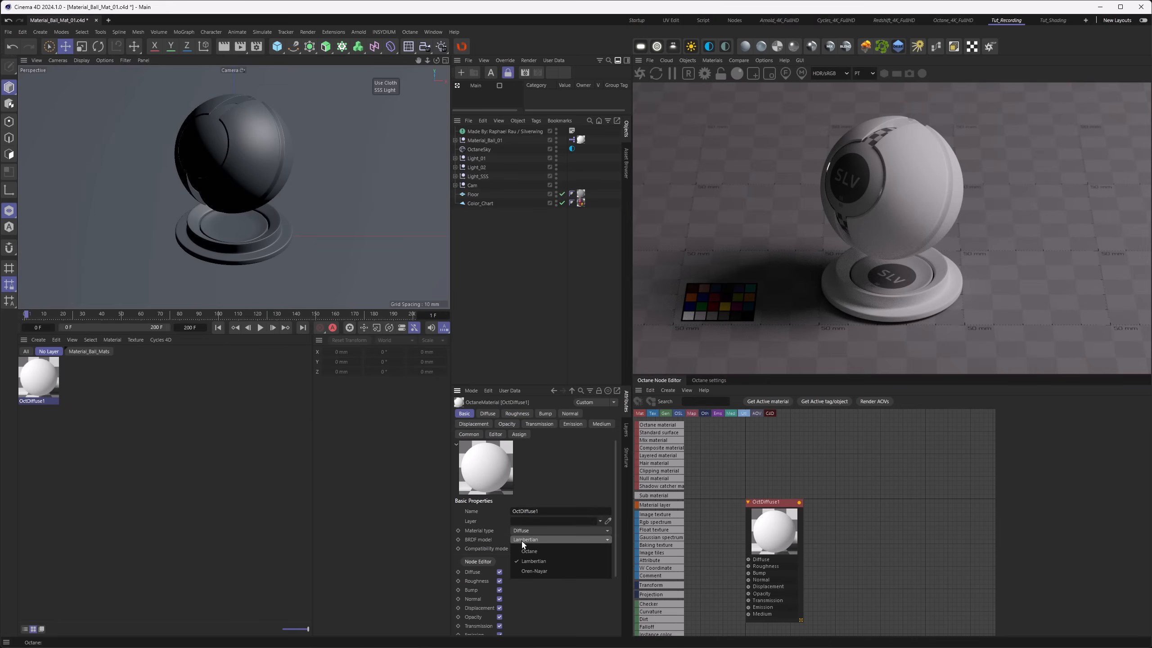
left_click(530, 571)
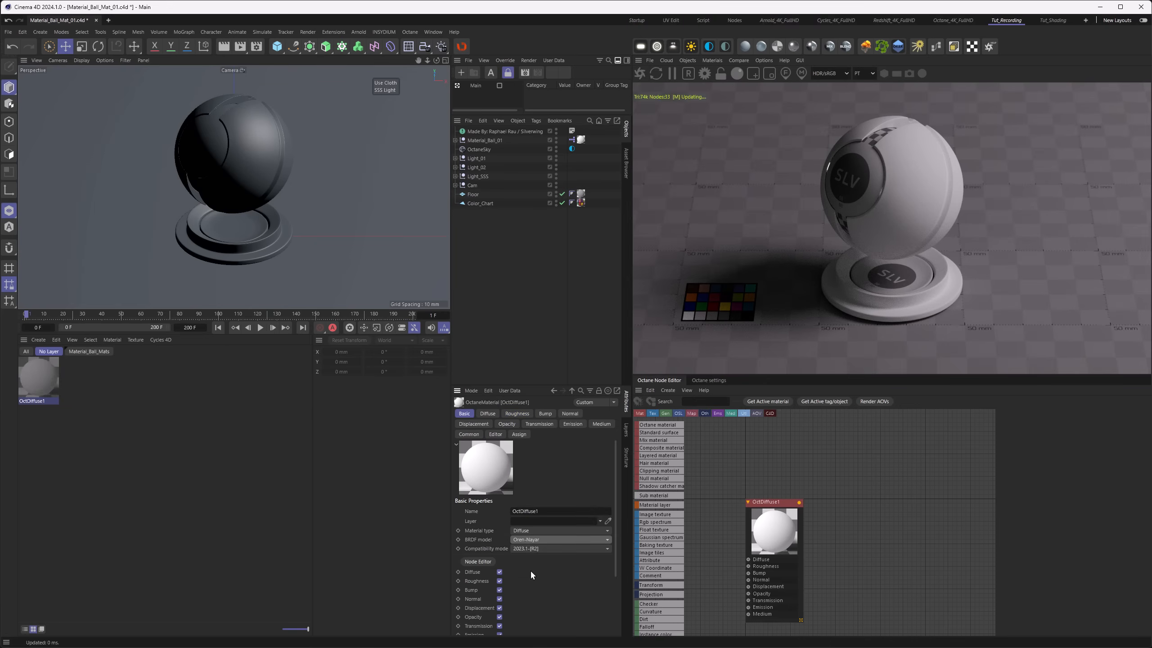
left_click(518, 413)
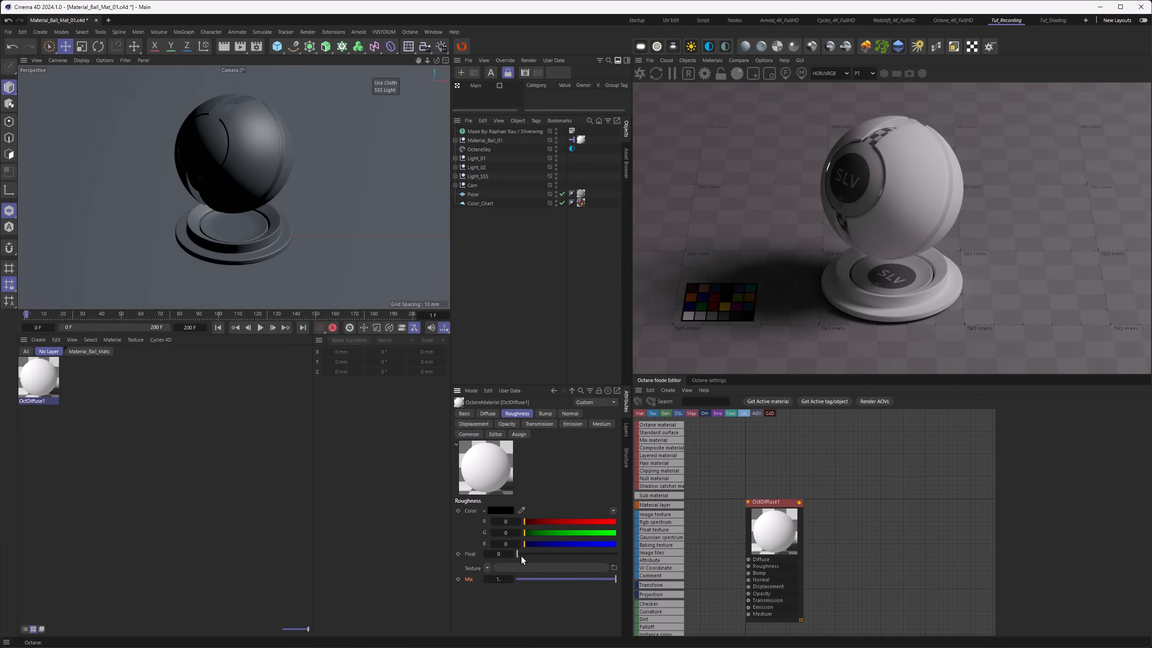
left_click_drag(524, 552, 605, 555)
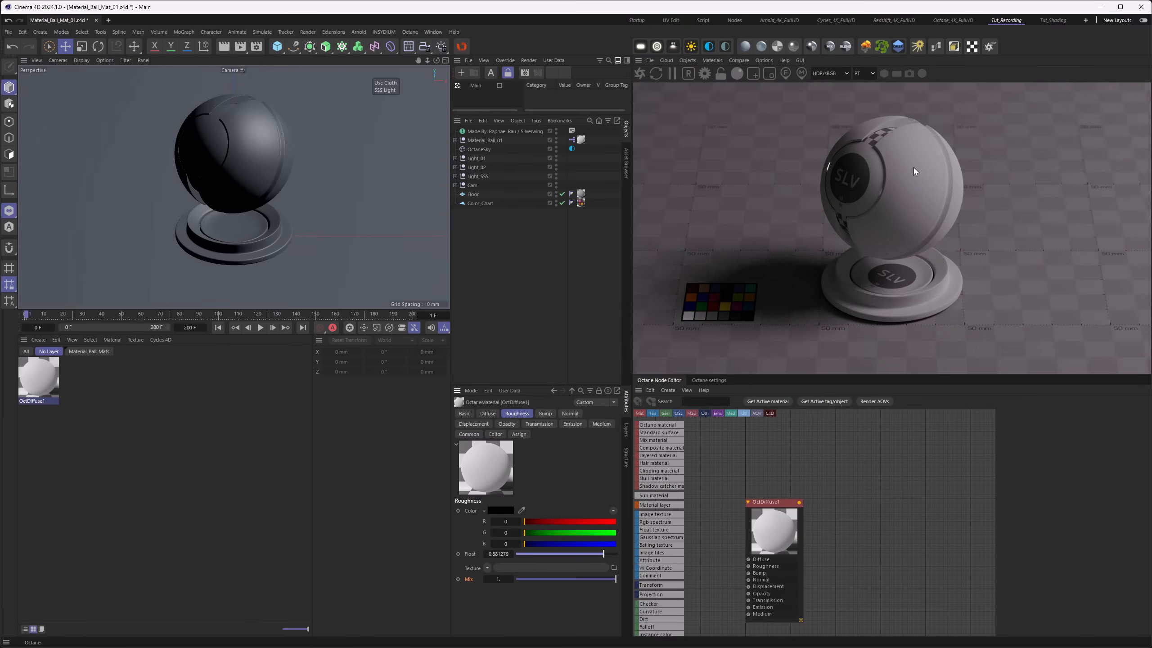
left_click_drag(607, 556, 506, 551)
Step: Change the material type of OctDiffuse1 to Glossy and test a roughness of about 0.42 before returning it to 0
left_click(464, 412)
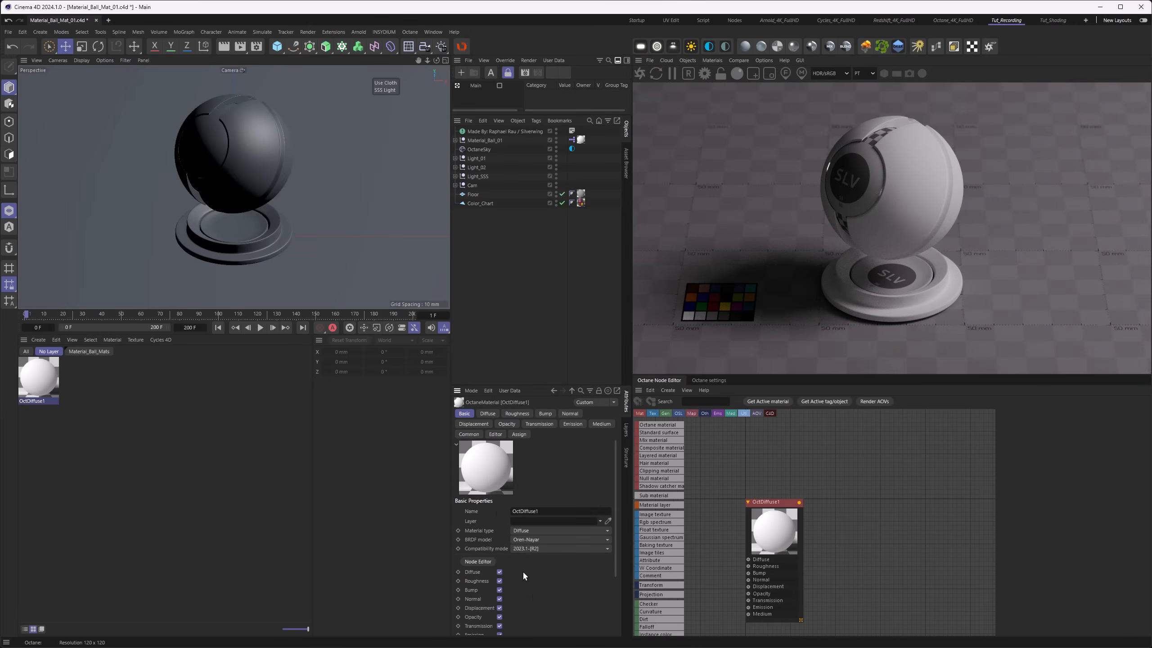
left_click(527, 531)
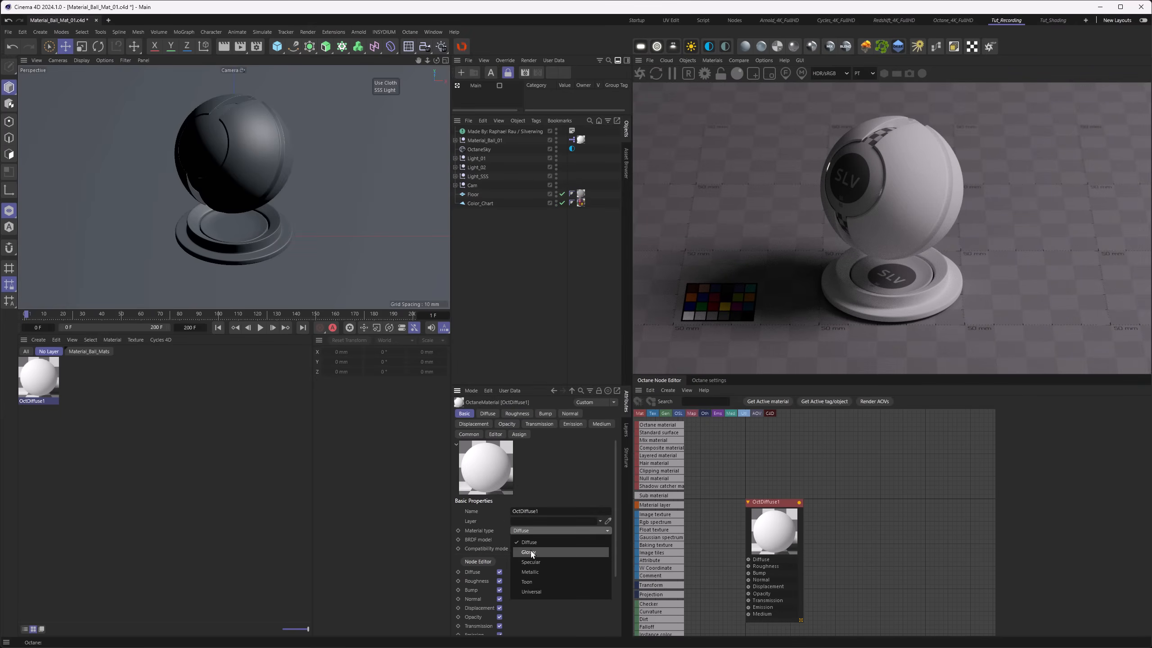
left_click(529, 552)
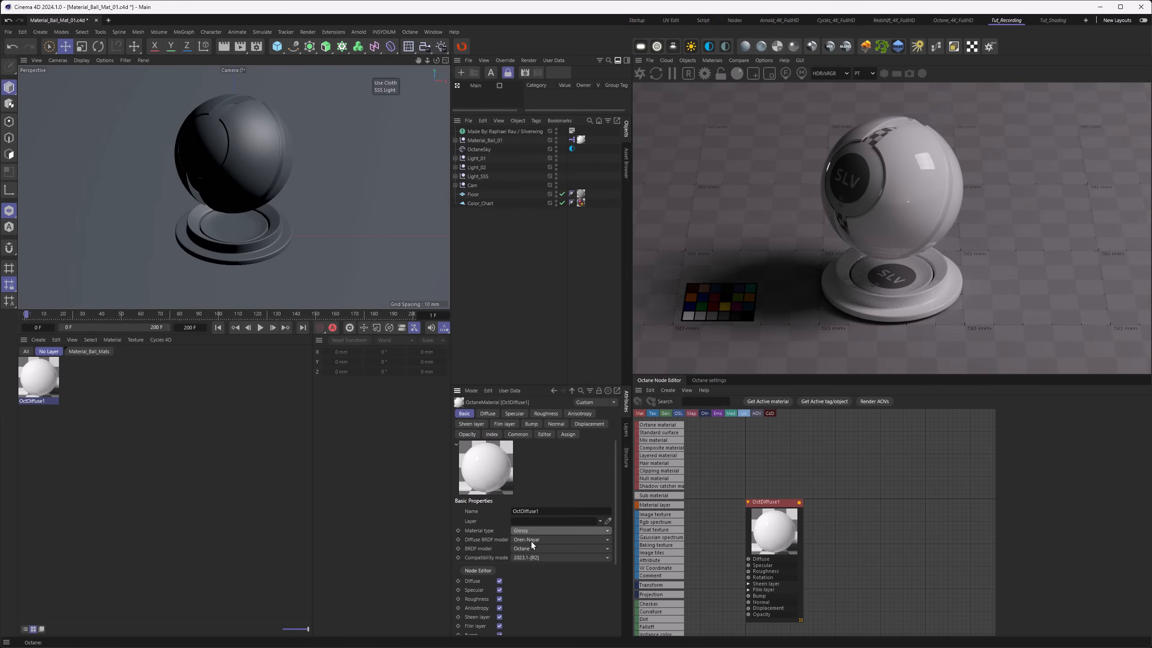
left_click(546, 414)
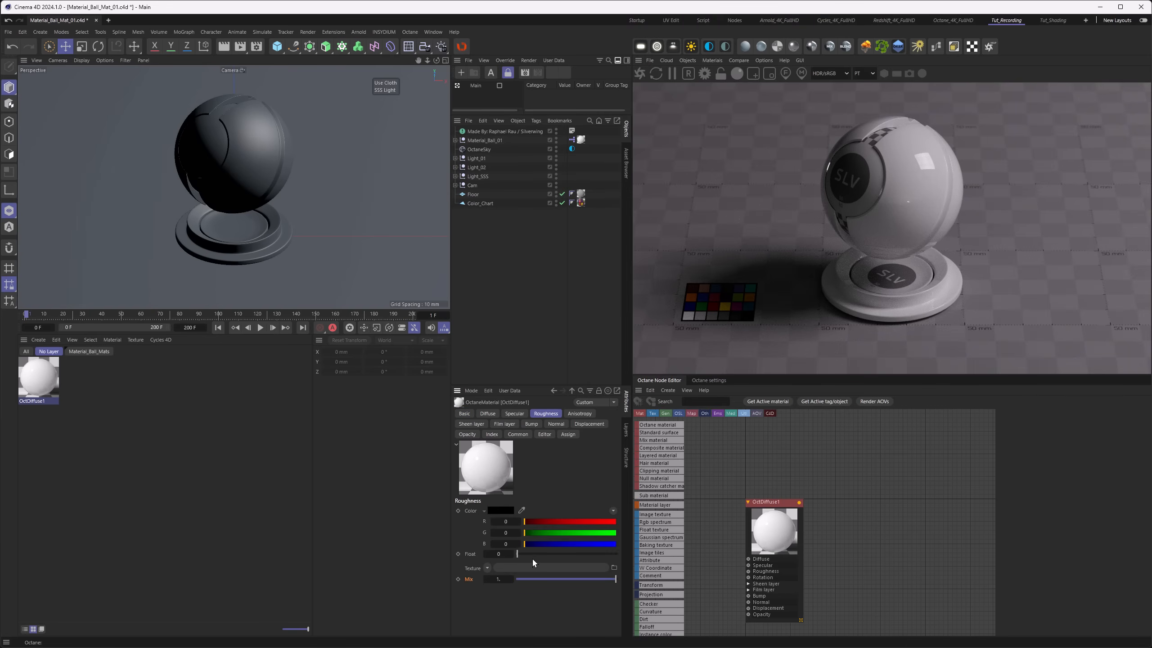
left_click_drag(518, 553, 558, 554)
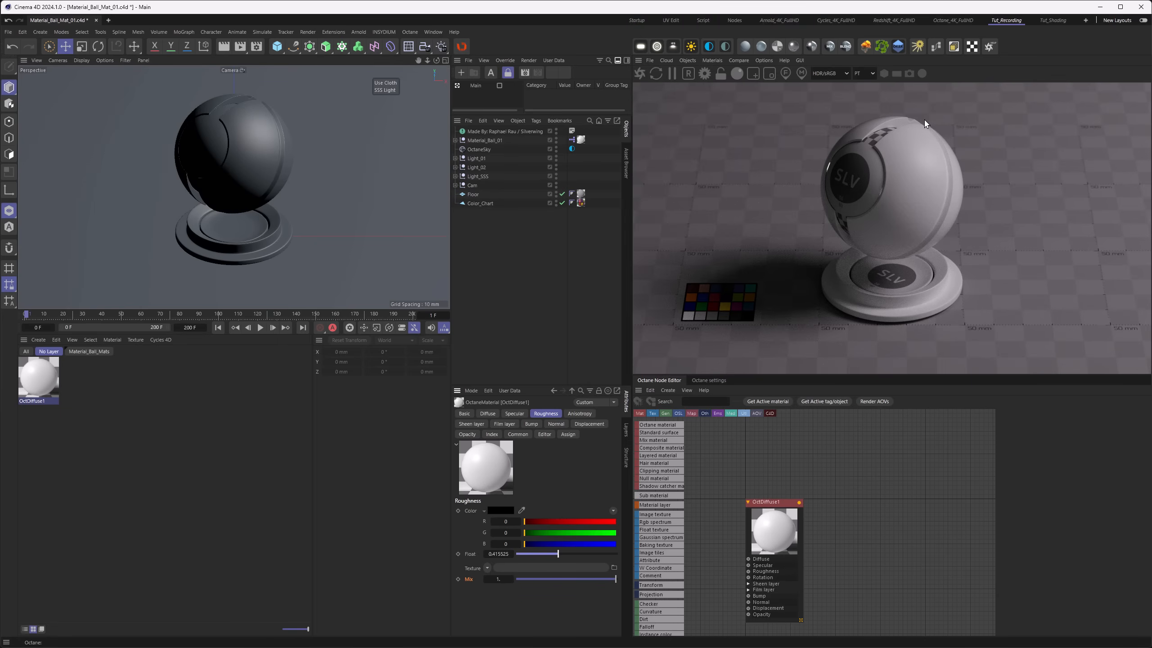
left_click_drag(554, 553, 504, 554)
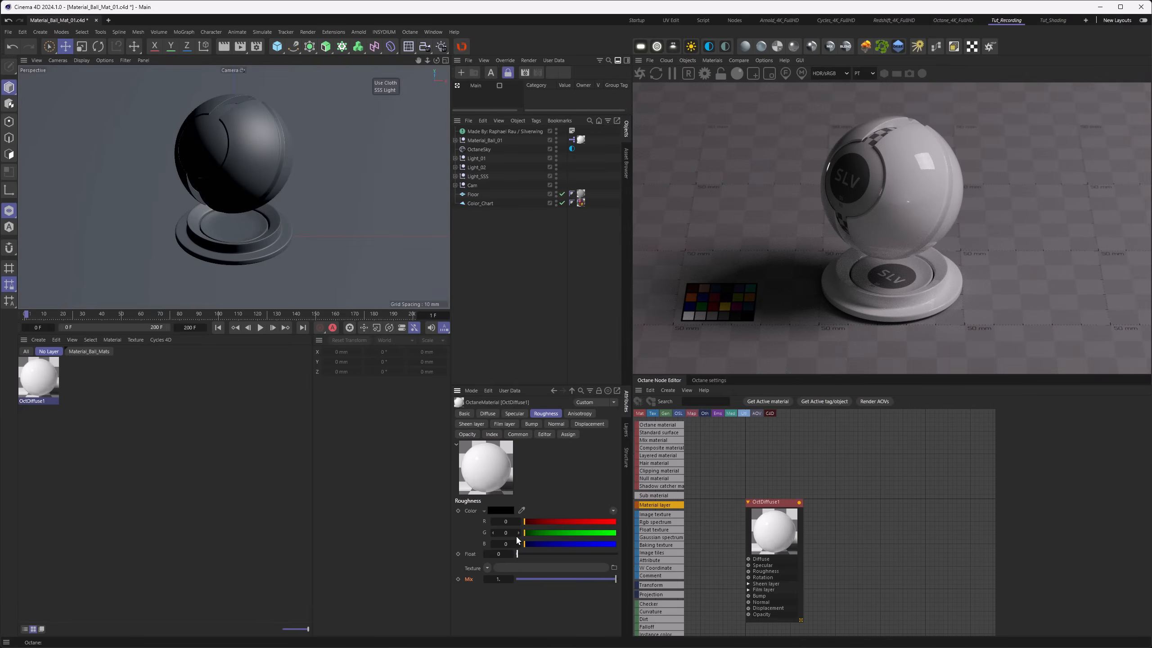
Step: Create an Octane Standard Surface material and assign it to Material_Ball_01
left_click(711, 60)
mouse_move(744, 106)
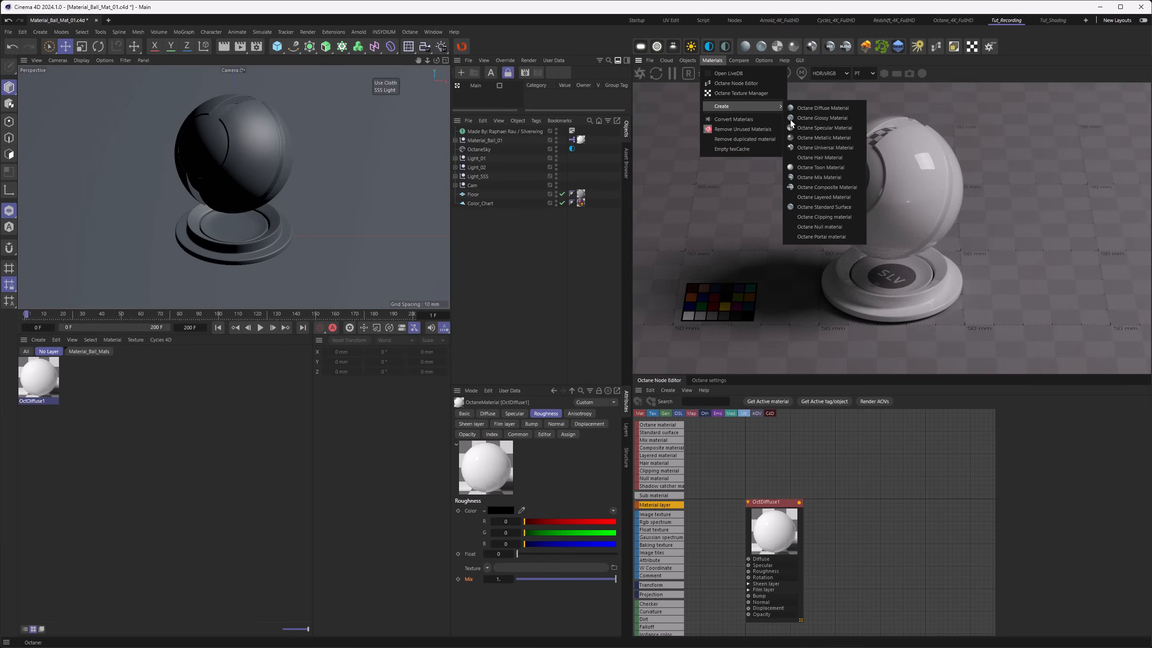
left_click(837, 207)
left_click_drag(46, 390, 582, 140)
Step: Examine the diffuse BRDF model options in the base layer of the OctStdSurface1 material
left_click(40, 379)
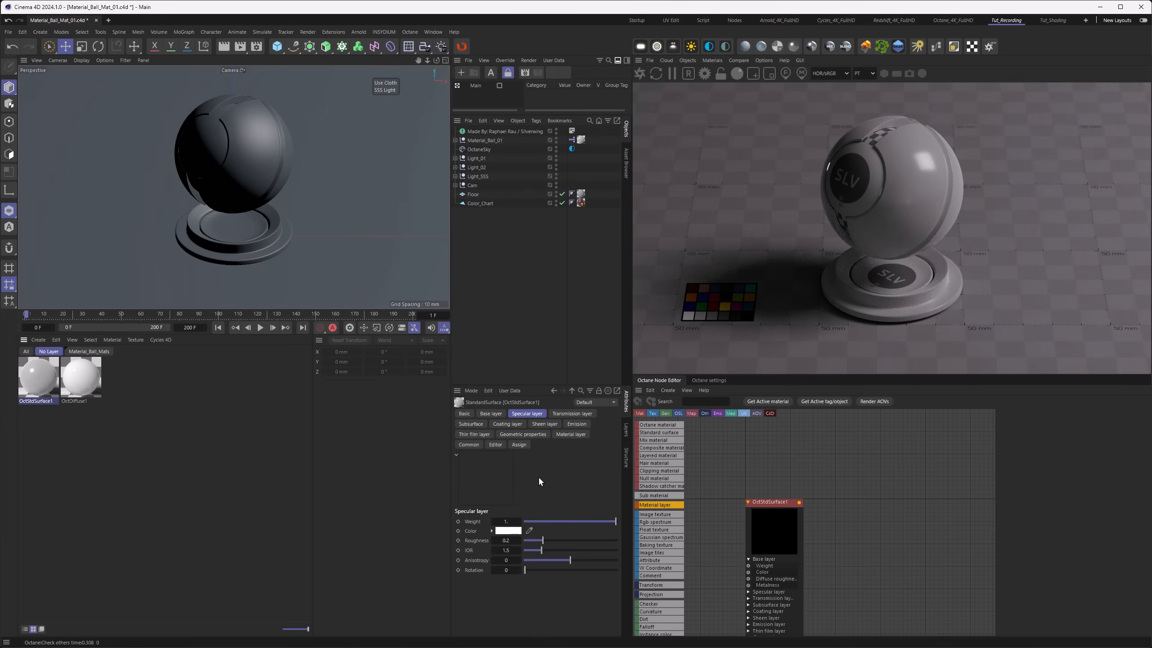
left_click(491, 414)
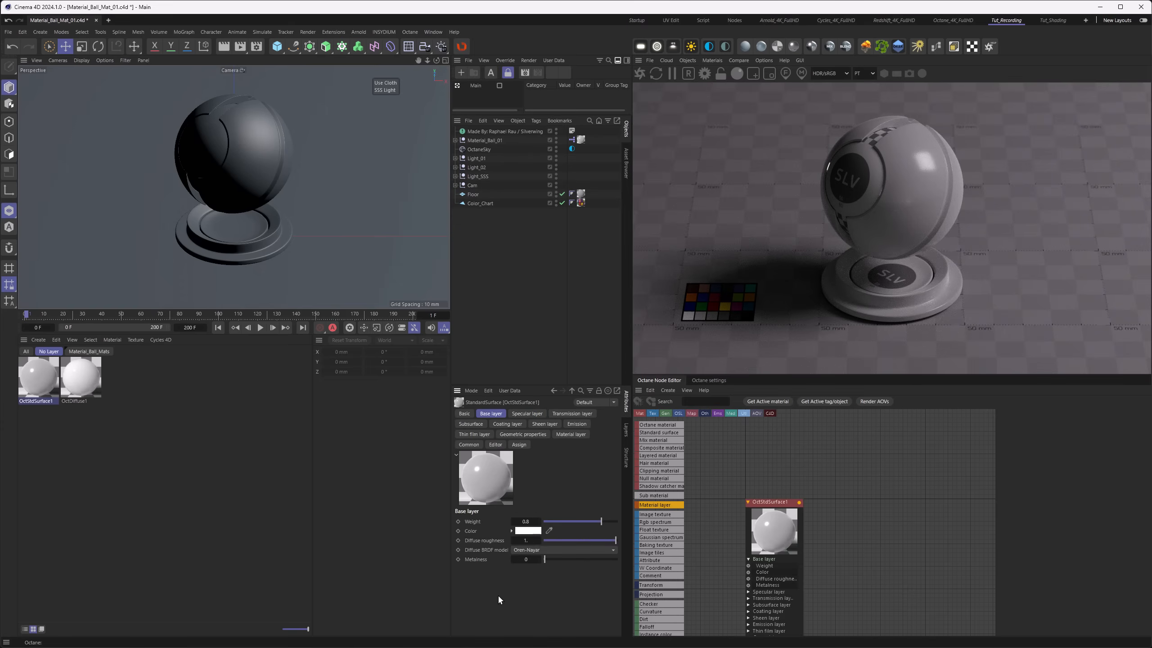
left_click(521, 550)
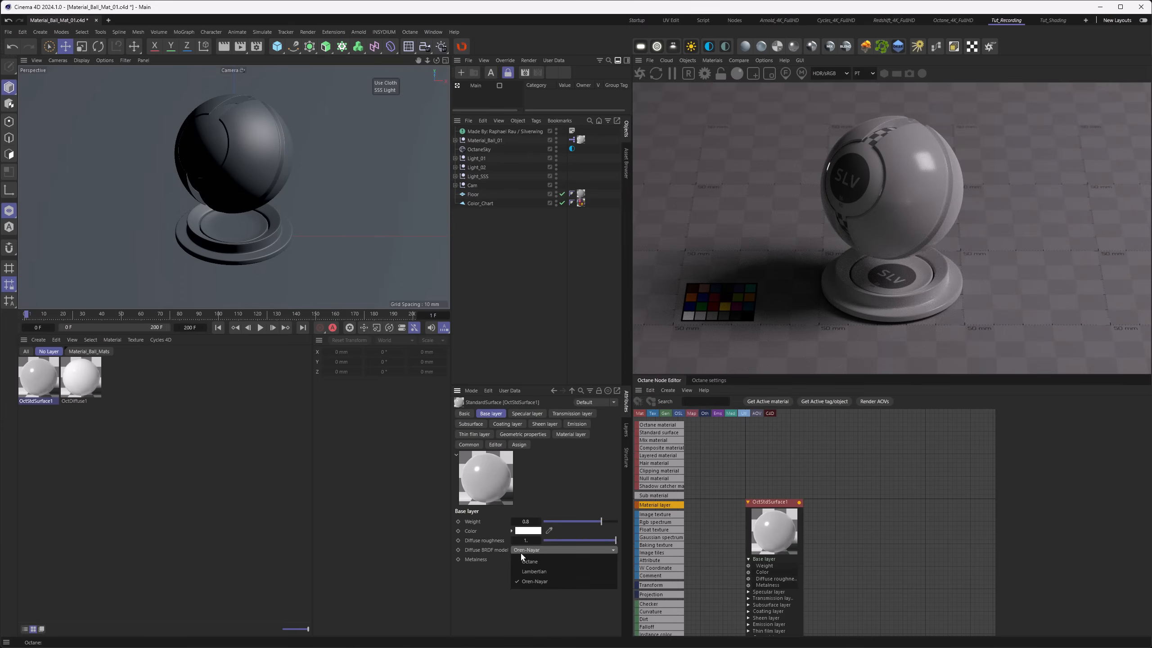
left_click(520, 551)
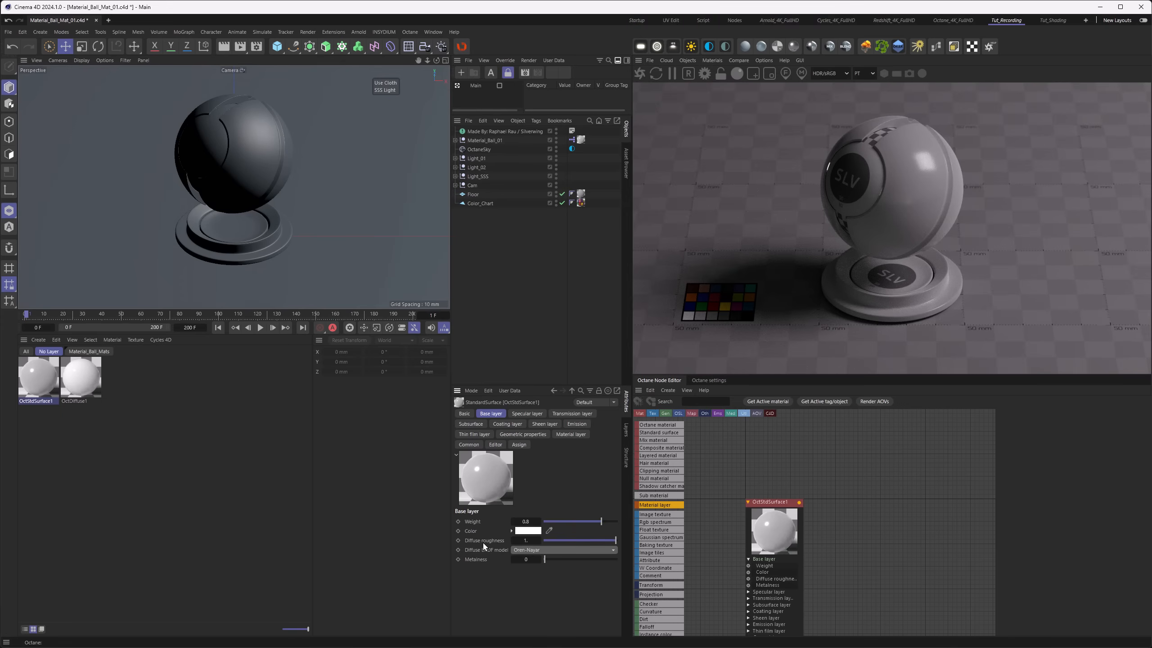
Step: Set the base layer's diffuse roughness of OctStdSurface1 to about 0.92 and test different roughness values in its specular layer
mouse_move(588, 540)
left_mouse_down()
mouse_move(556, 542)
mouse_move(610, 540)
left_mouse_up()
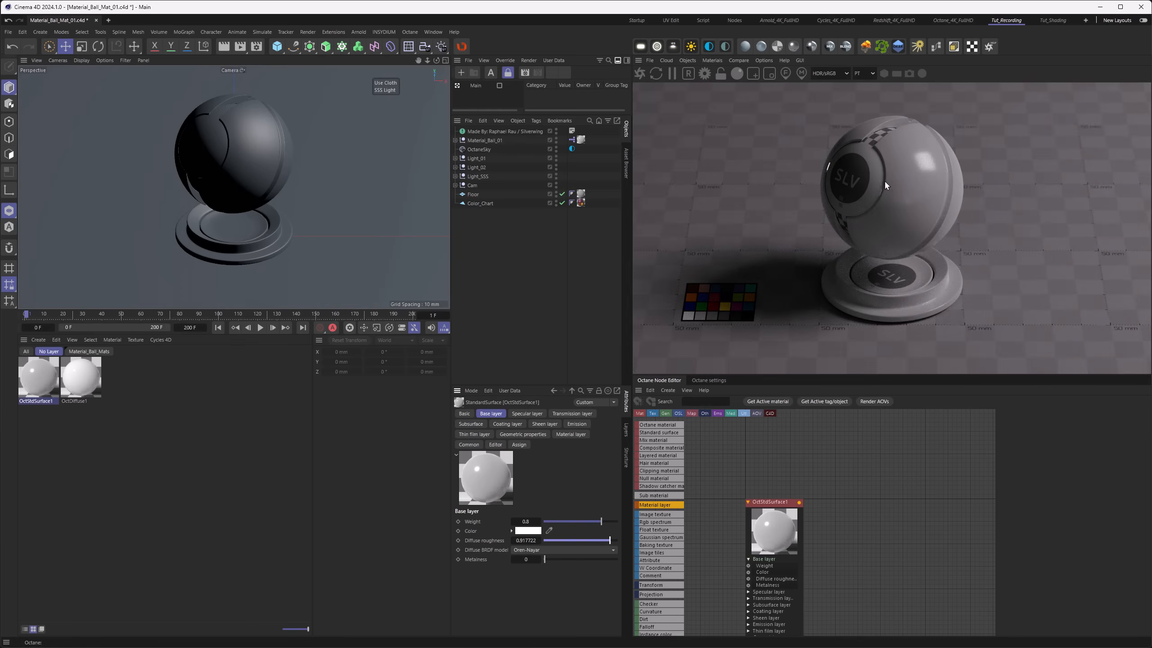
left_click(528, 414)
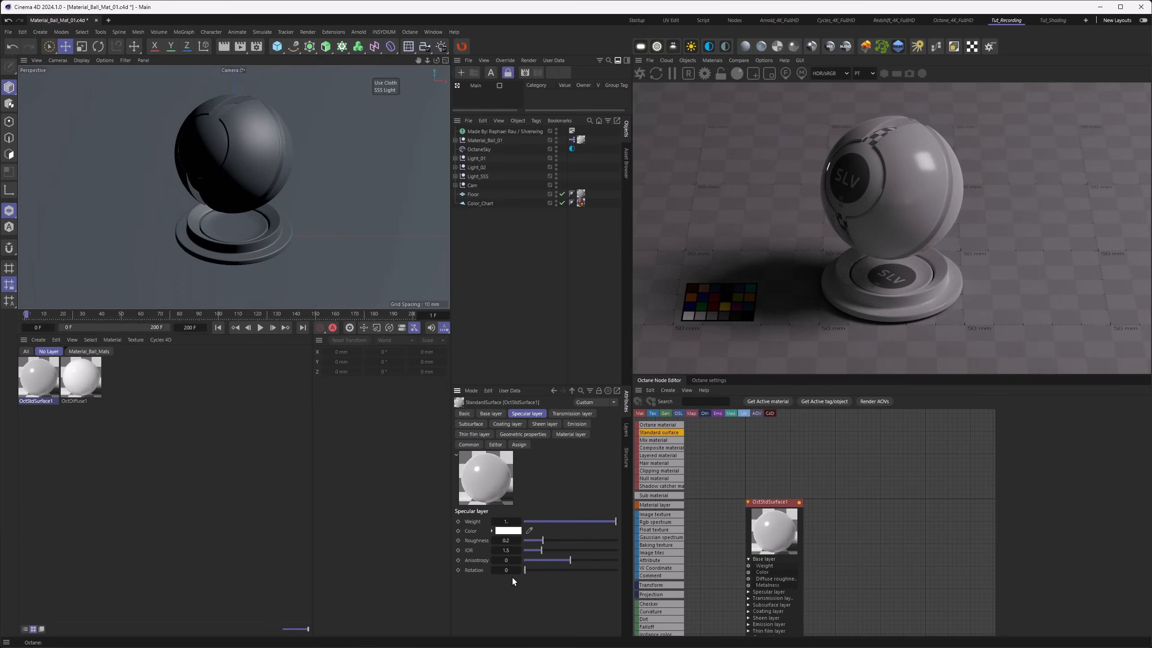
left_click_drag(549, 540, 566, 540)
left_click_drag(552, 541, 542, 541)
Step: Create a new Octane Diffuse material and assign it to Material_Ball_01
left_click(745, 50)
left_click(192, 464)
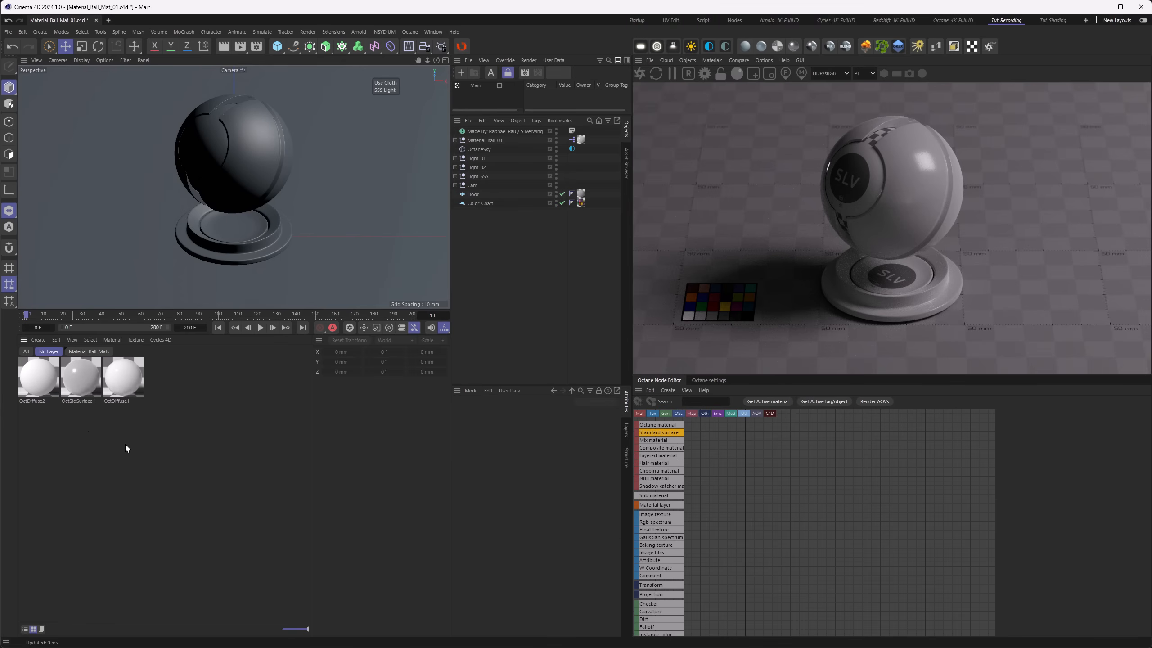
left_click_drag(38, 385, 581, 141)
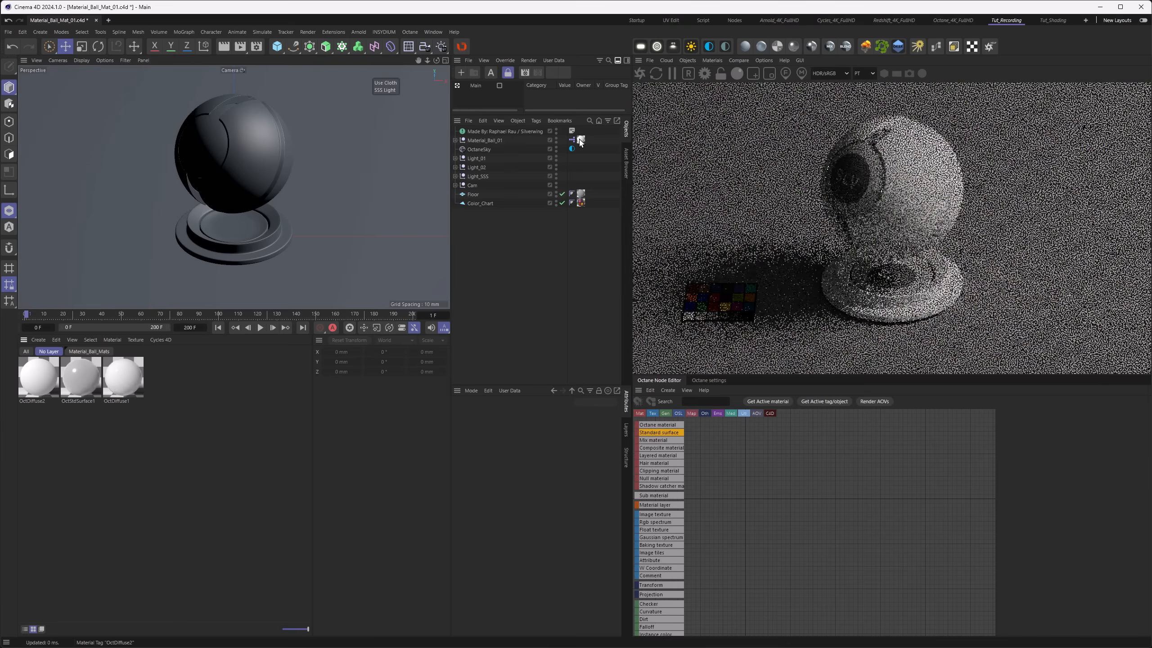
Step: Enable the material layer channel of OctDiffuse2 and add a specular layer to it
left_click(40, 388)
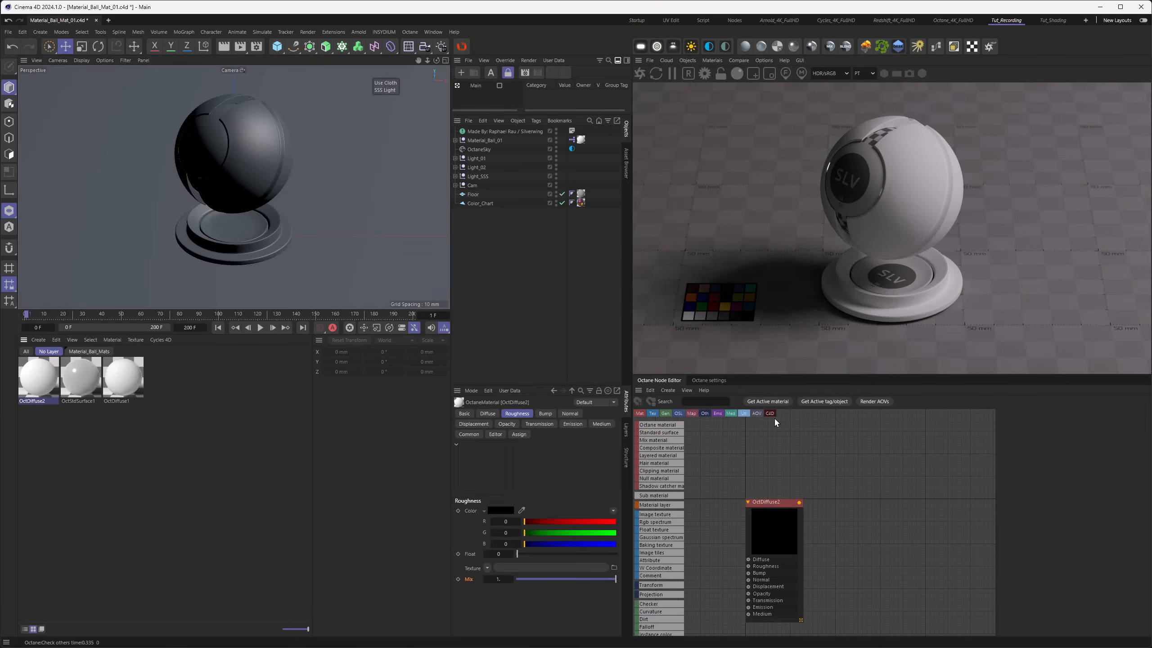
left_click(1006, 414)
scroll(1087, 600, "down", 2)
left_click(1042, 564)
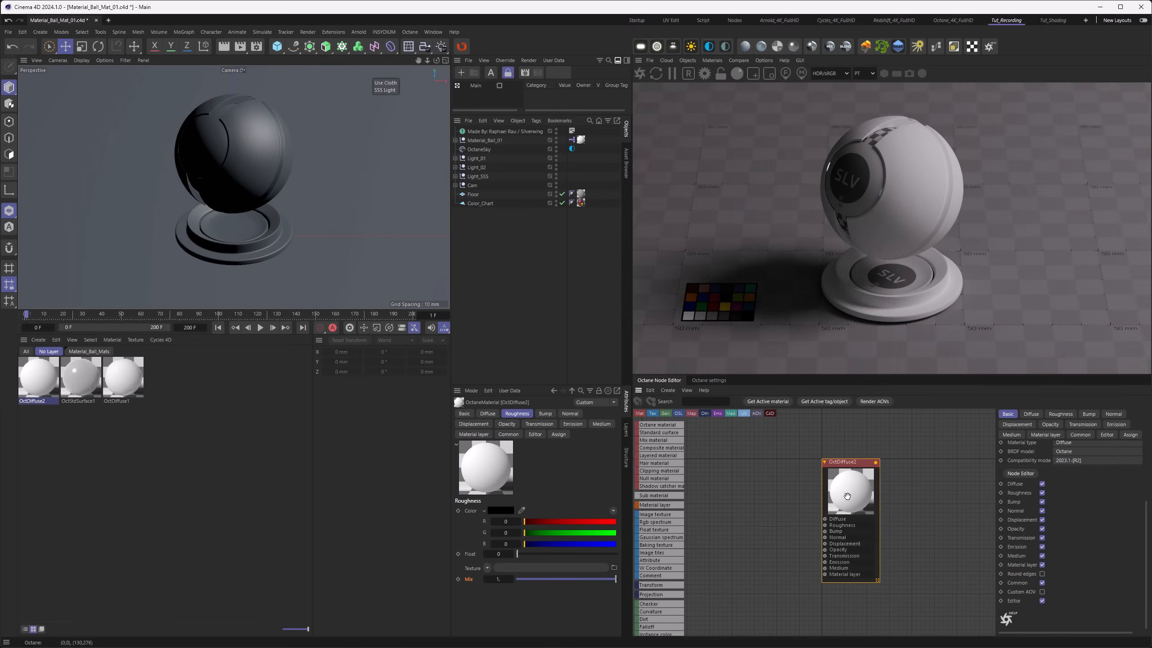
left_click(1048, 434)
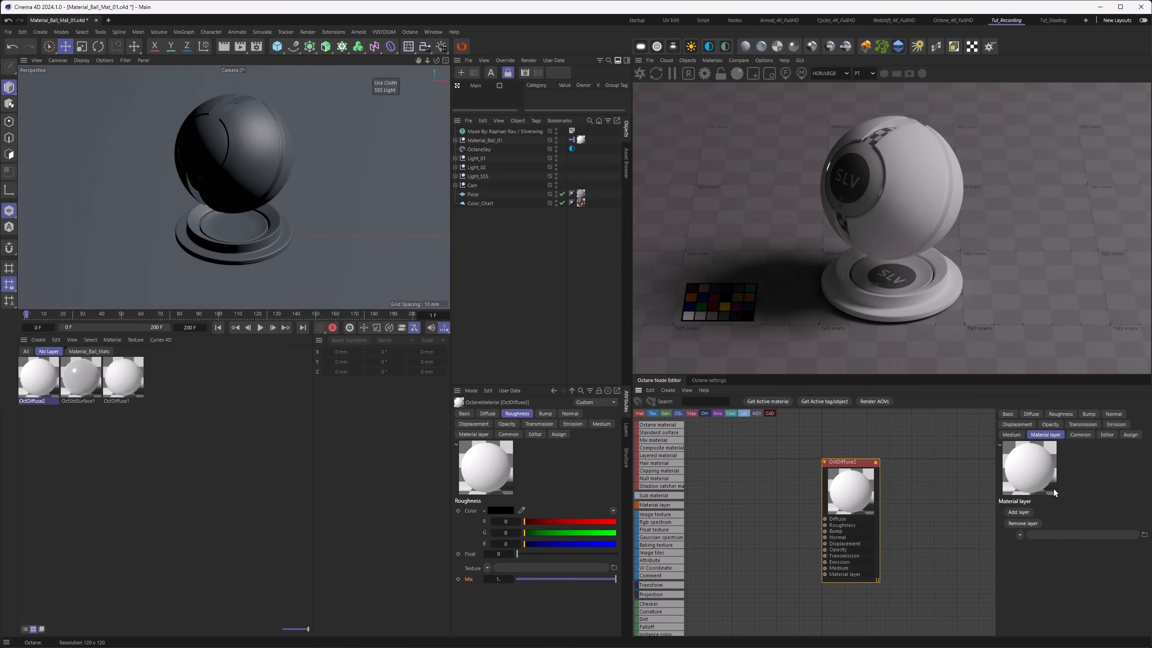
left_click(1021, 511)
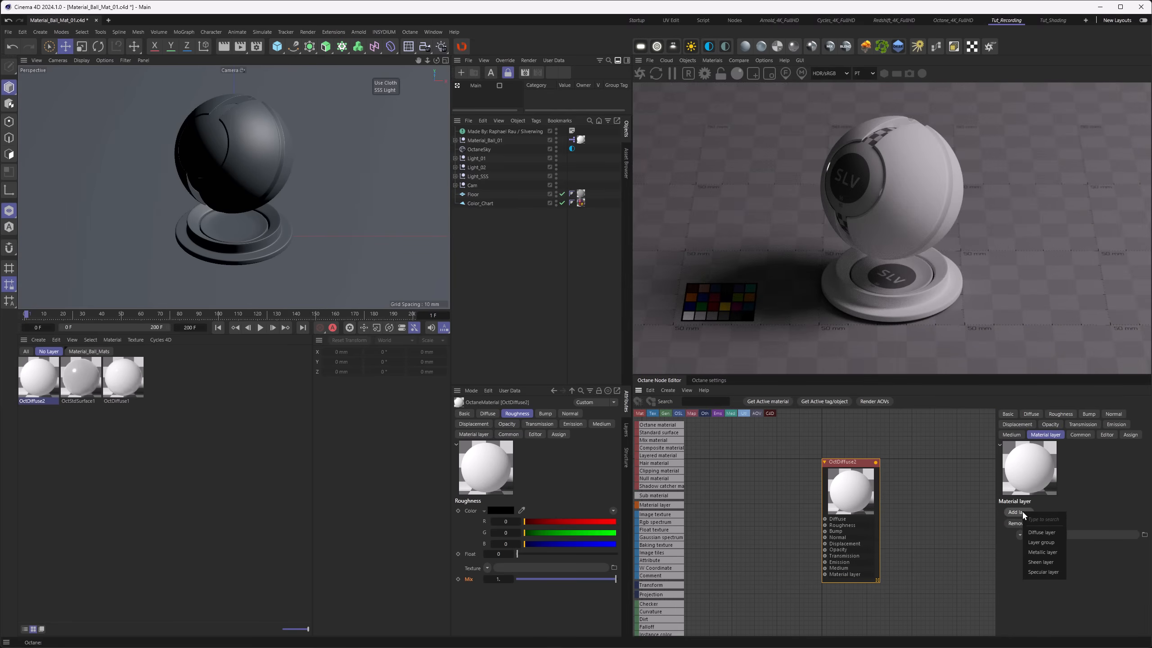
left_click(1044, 573)
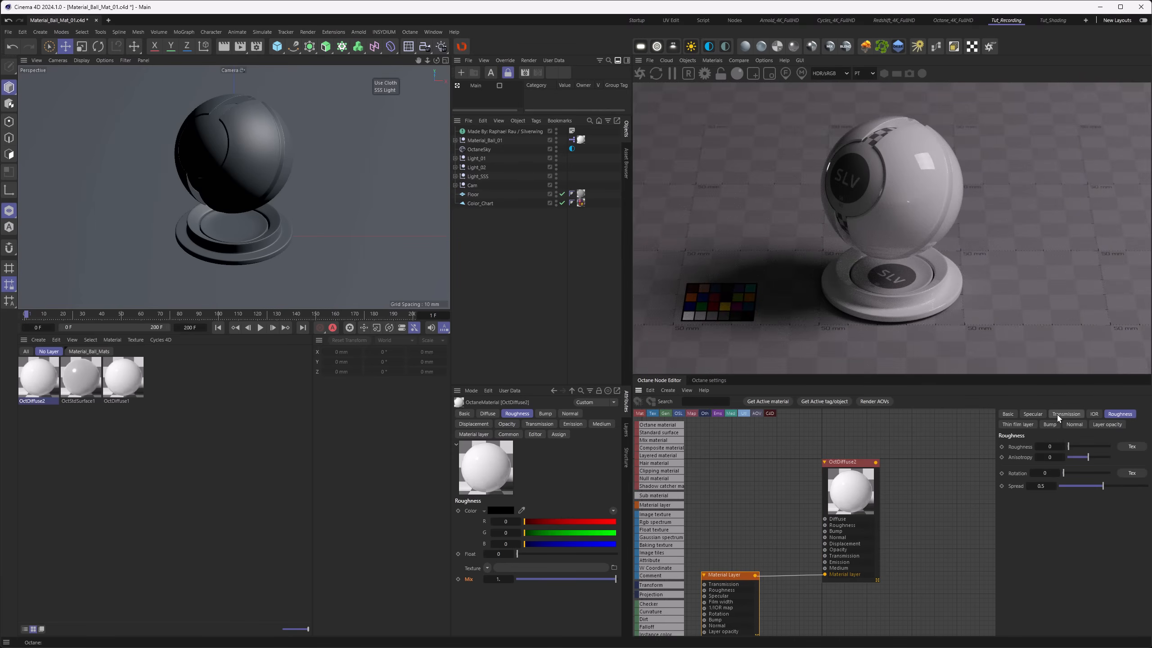
Step: Set the roughness float of the OctDiffuse2 base material to about 0.67
left_click(863, 462)
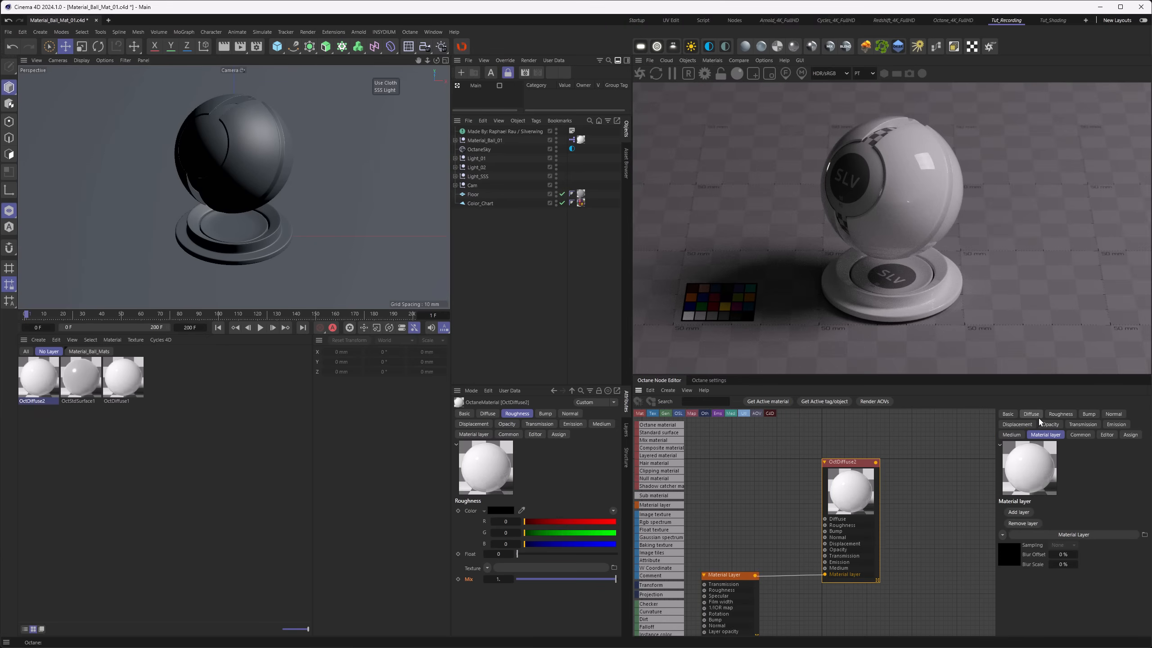
left_click(1009, 414)
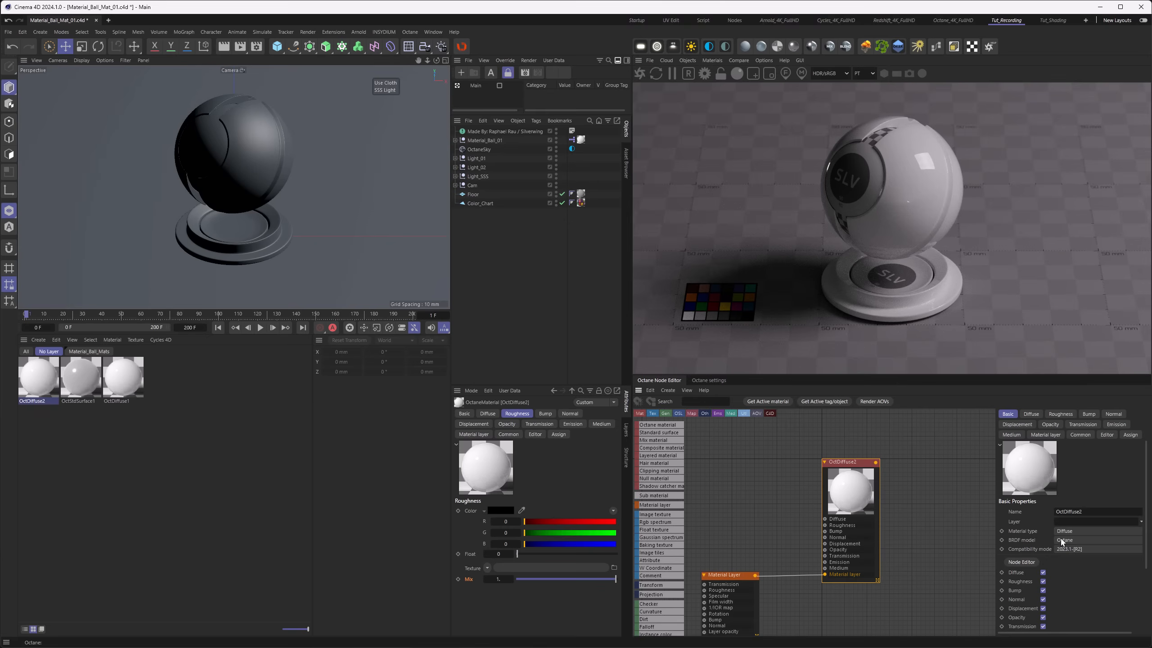
left_click(1060, 414)
left_click_drag(1062, 552, 1121, 553)
Step: Set the specular material layer's BRDF model to GGX and its roughness to about 0.30
left_click(736, 576)
middle_click_drag(767, 533, 805, 446)
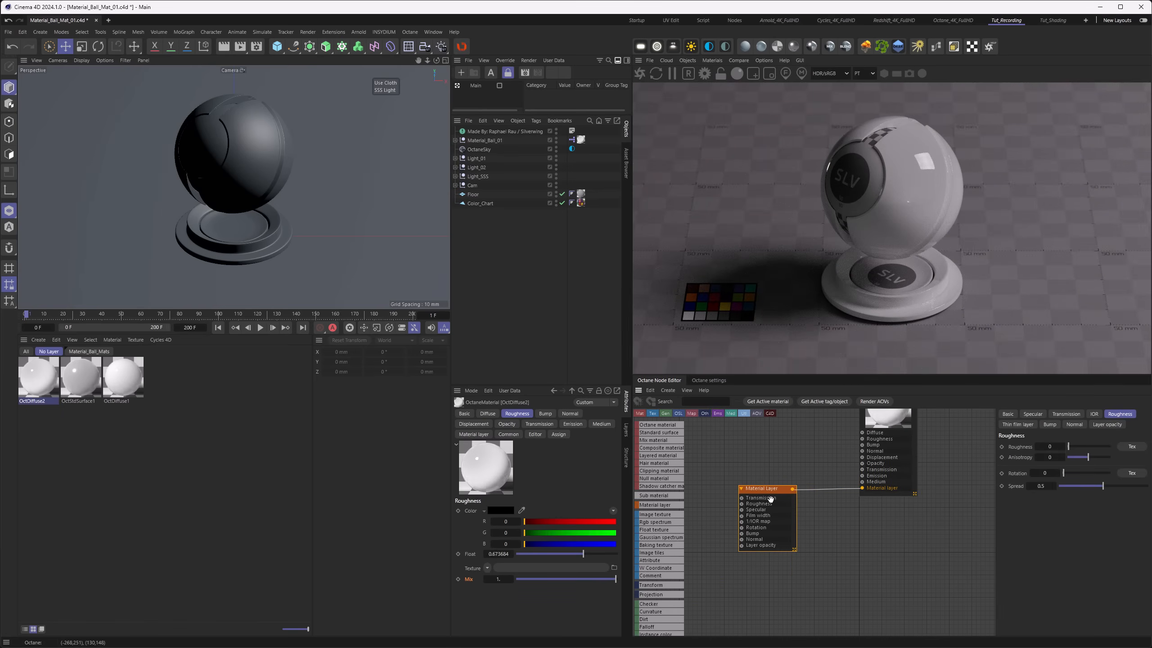
left_click(1008, 414)
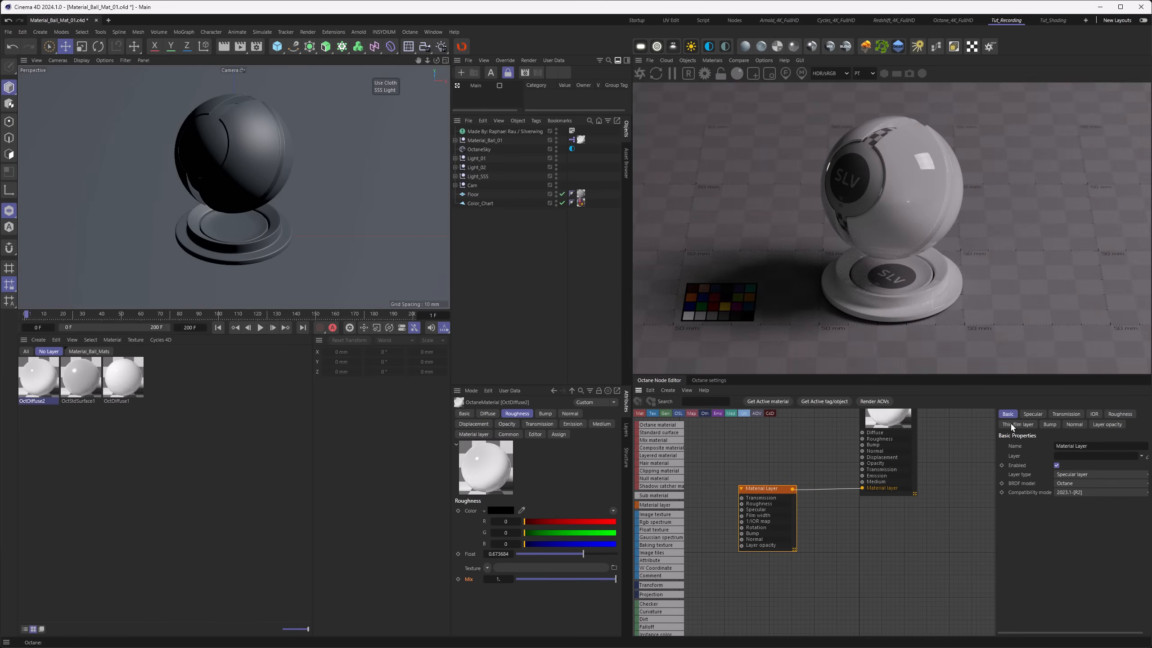
left_click(1068, 482)
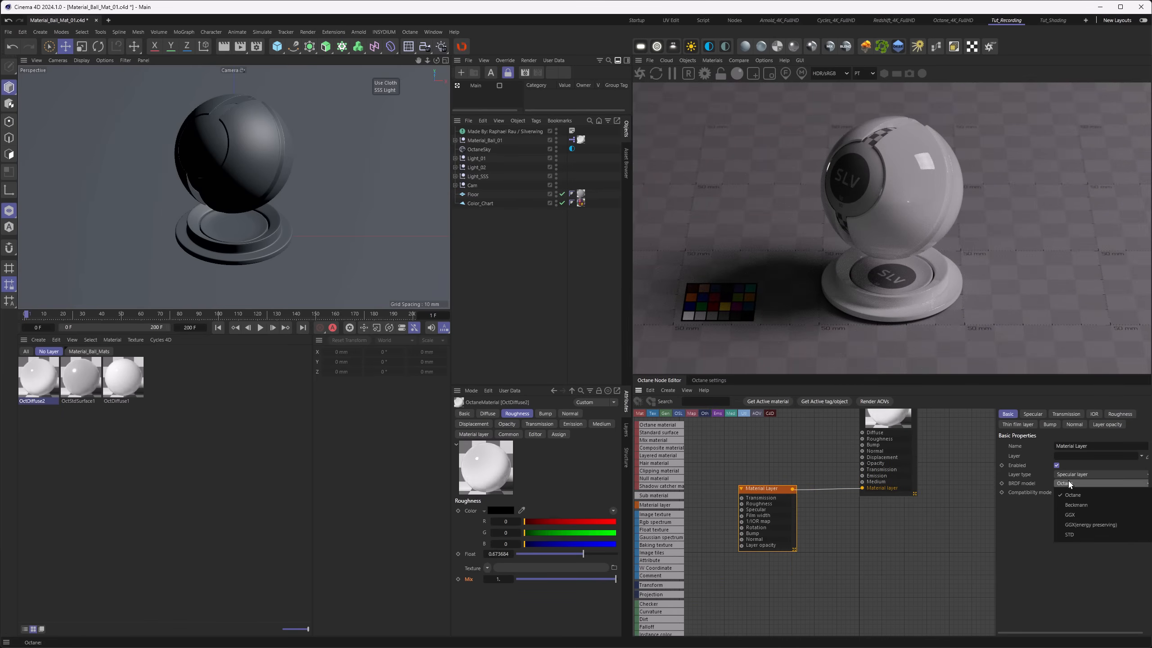
left_click(1078, 513)
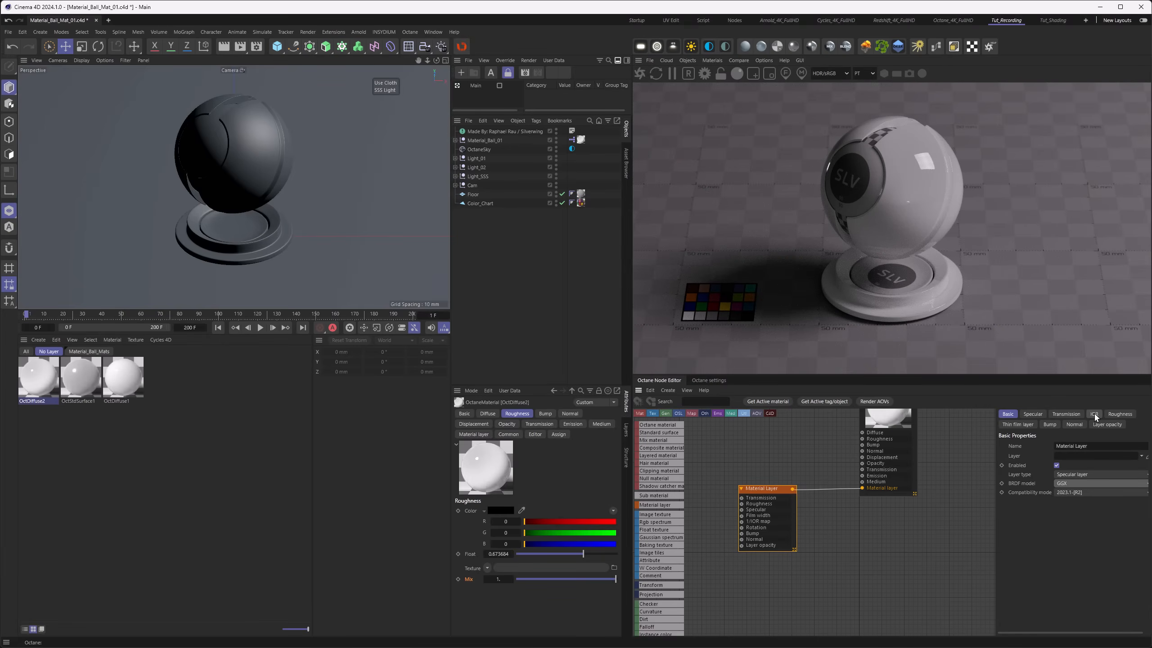
left_click(1119, 414)
left_click_drag(1062, 449, 1082, 449)
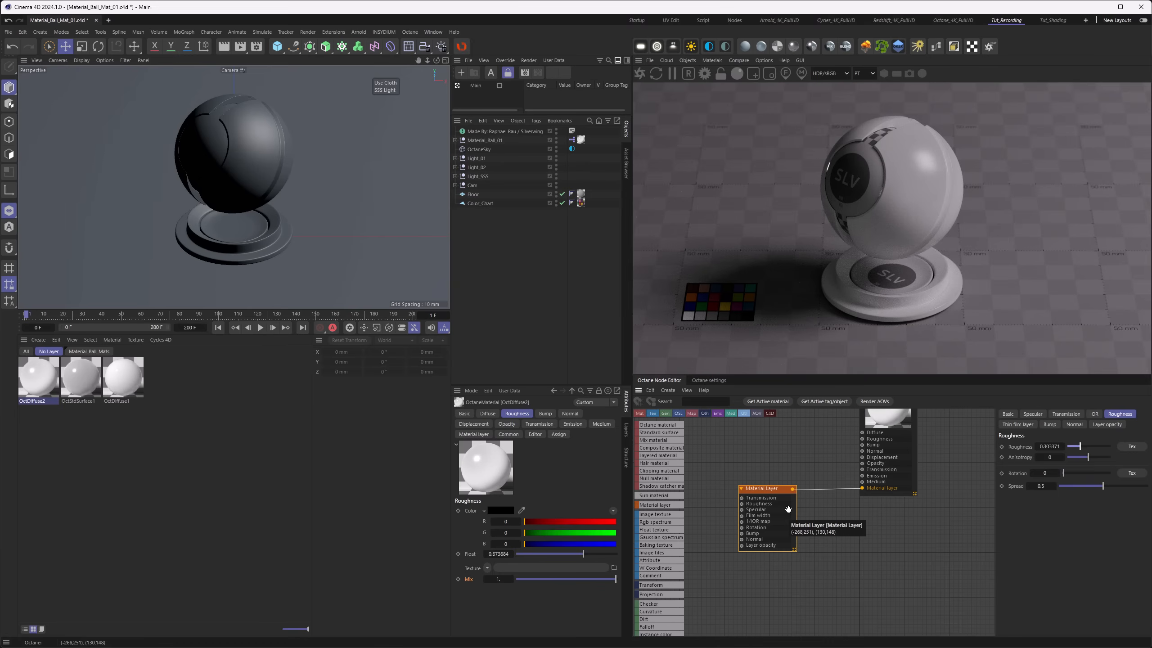
Step: Create an Octane Specular material and assign it to Material_Ball_01
left_click(120, 388)
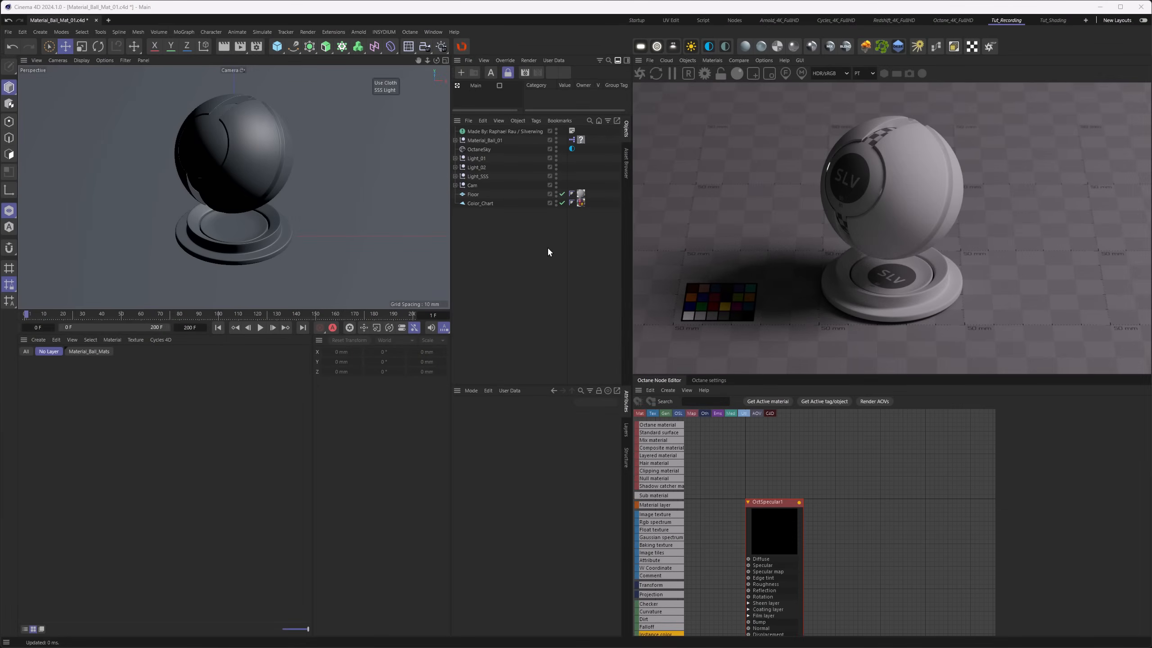
left_click(713, 60)
mouse_move(725, 105)
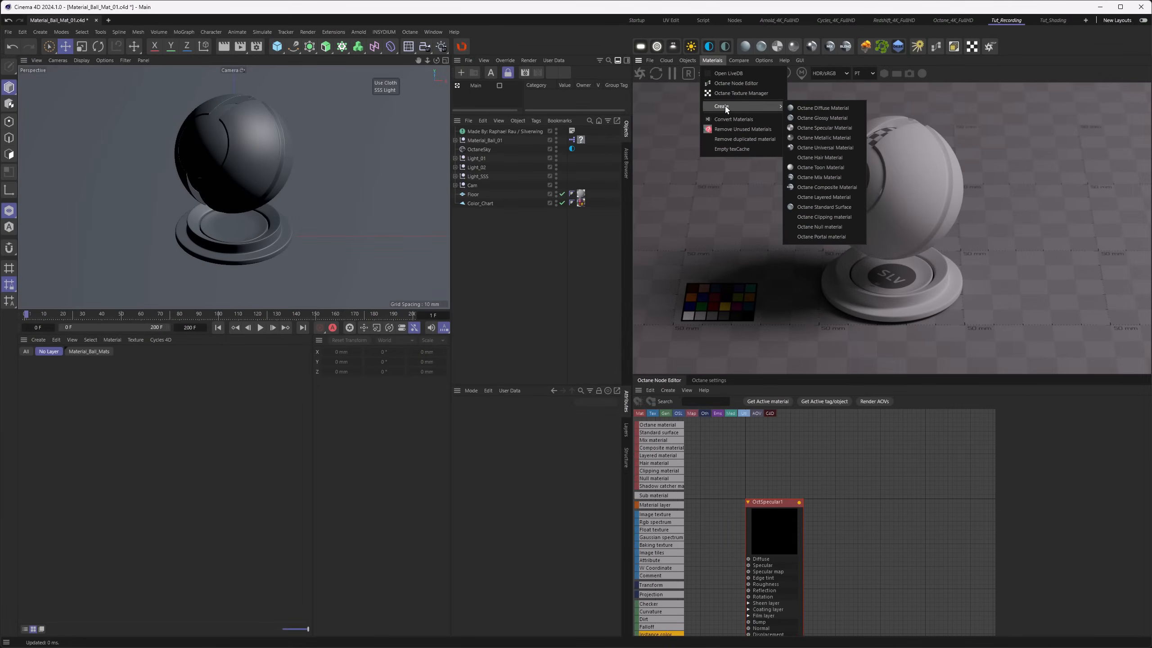
left_click(843, 127)
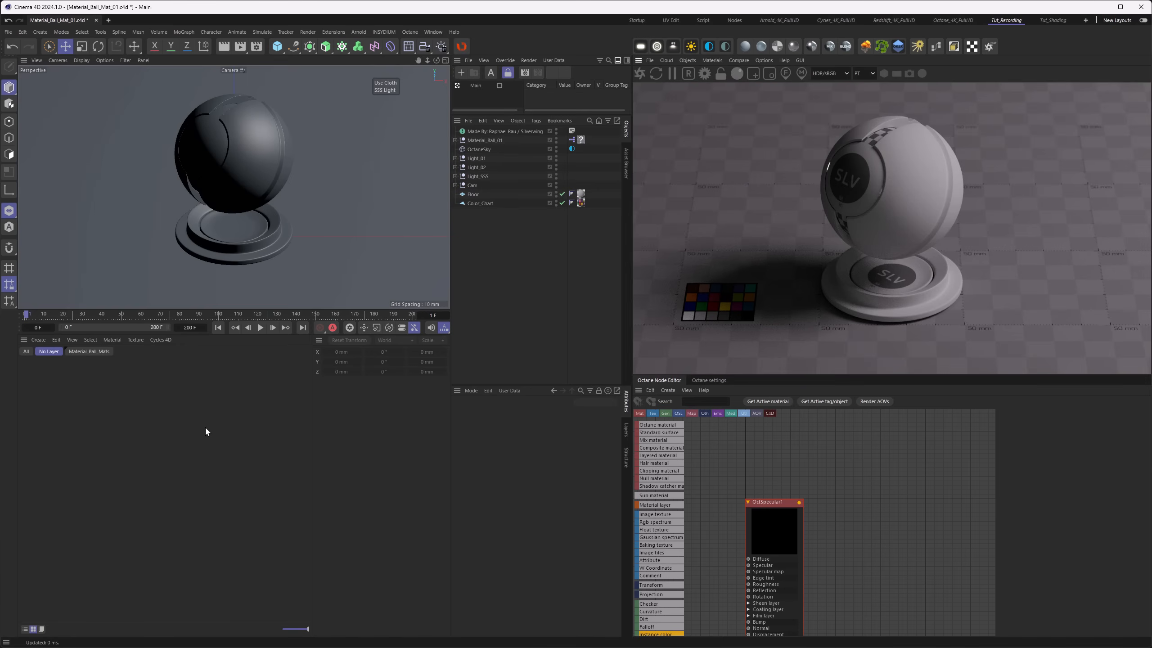
left_click_drag(20, 389, 581, 140)
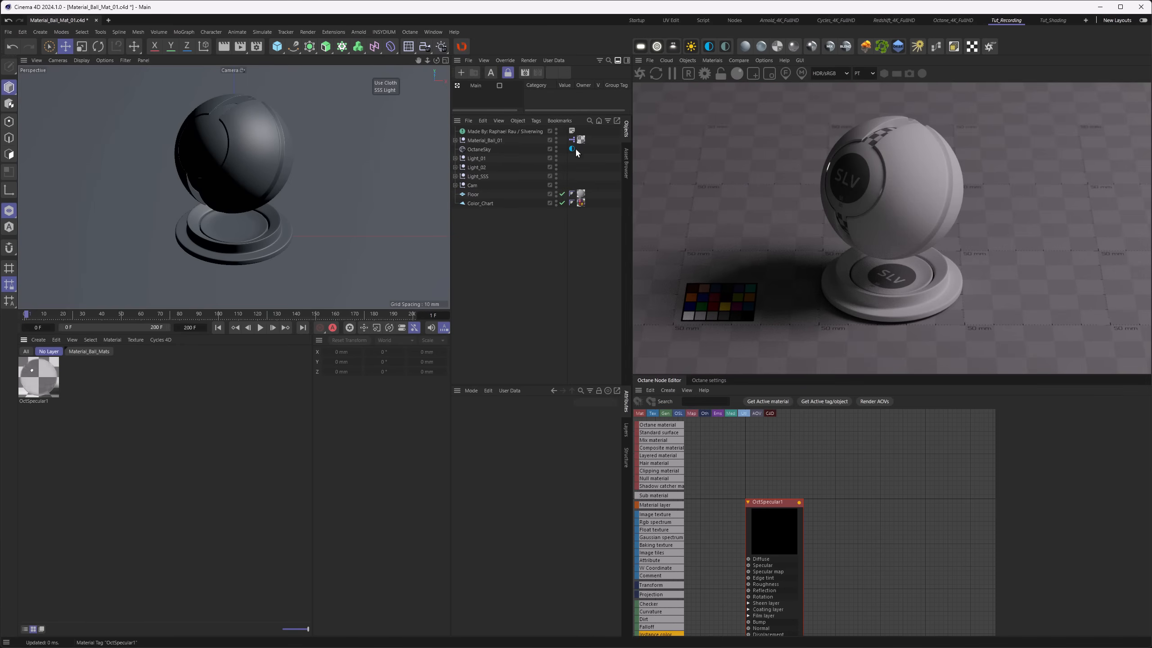
Step: Check the dispersion modes of OctSpecular1, keep Abbe number, and set the dispersion coefficient to 20
left_click(40, 384)
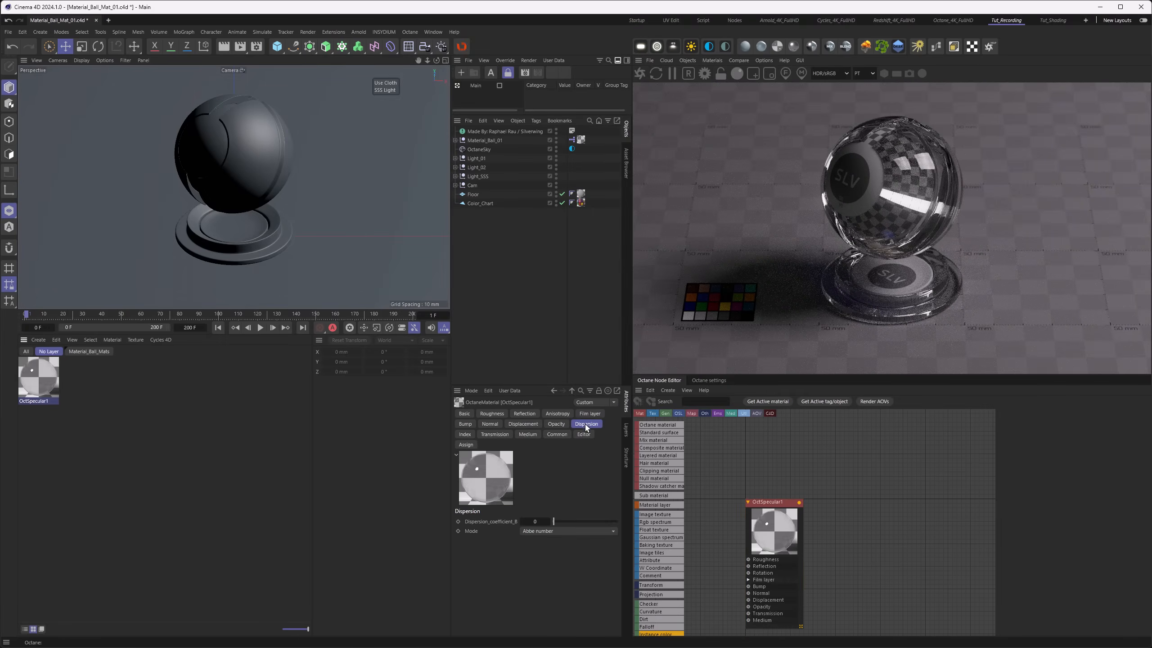
left_click(535, 532)
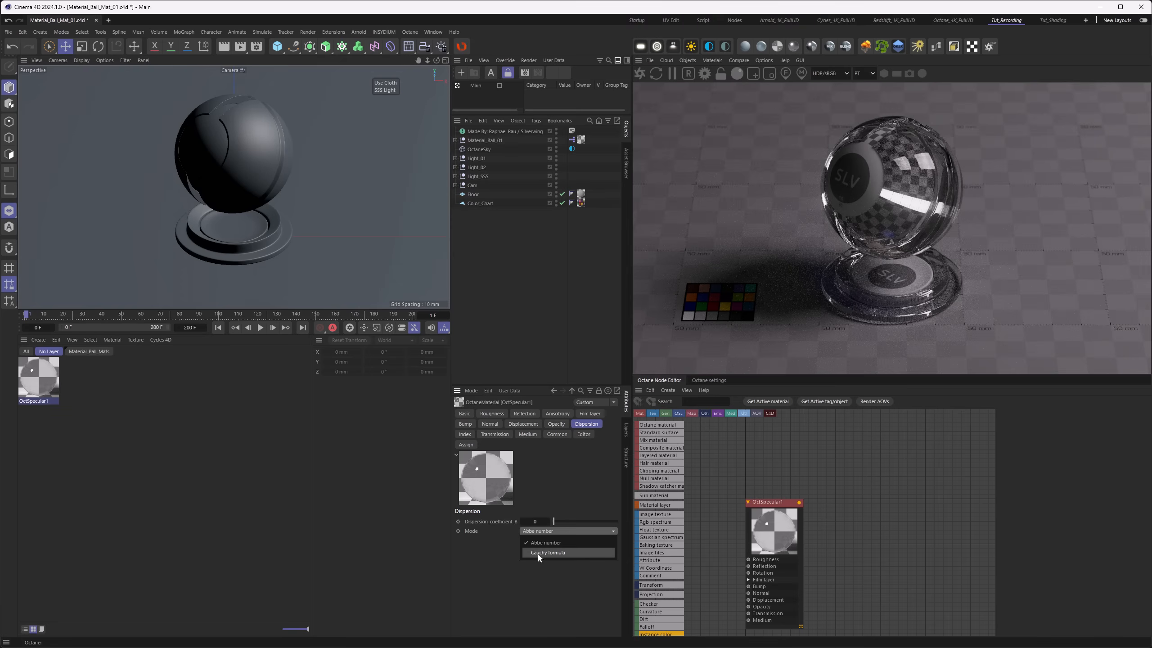
left_click(493, 557)
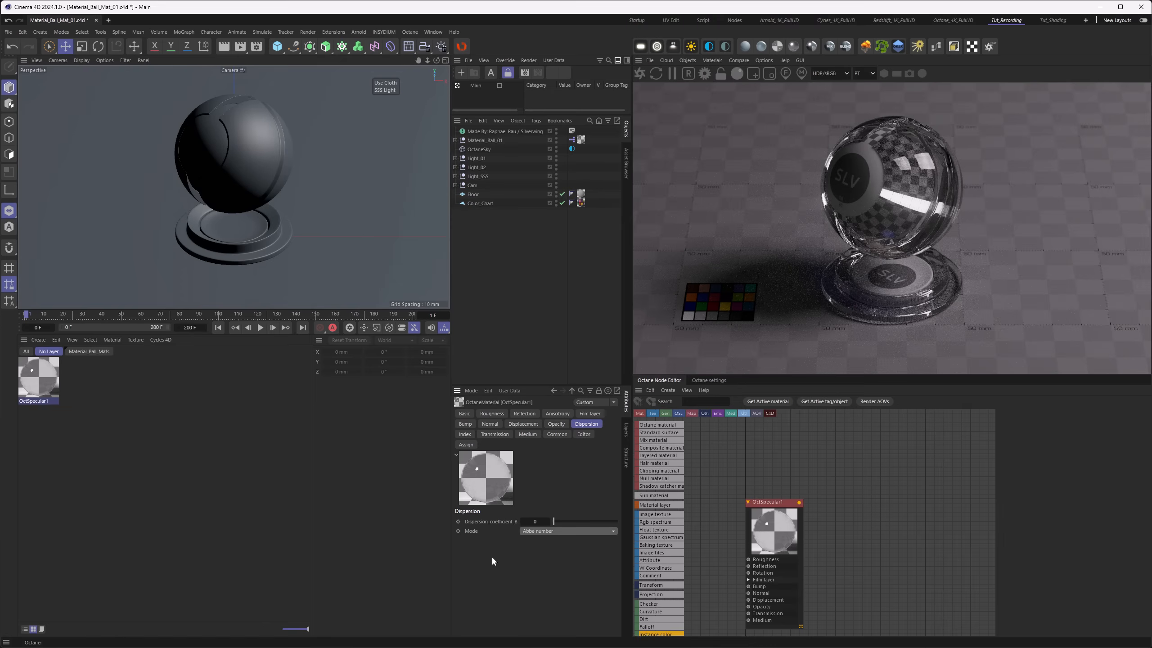
double_click(538, 520)
type("20")
key("Return")
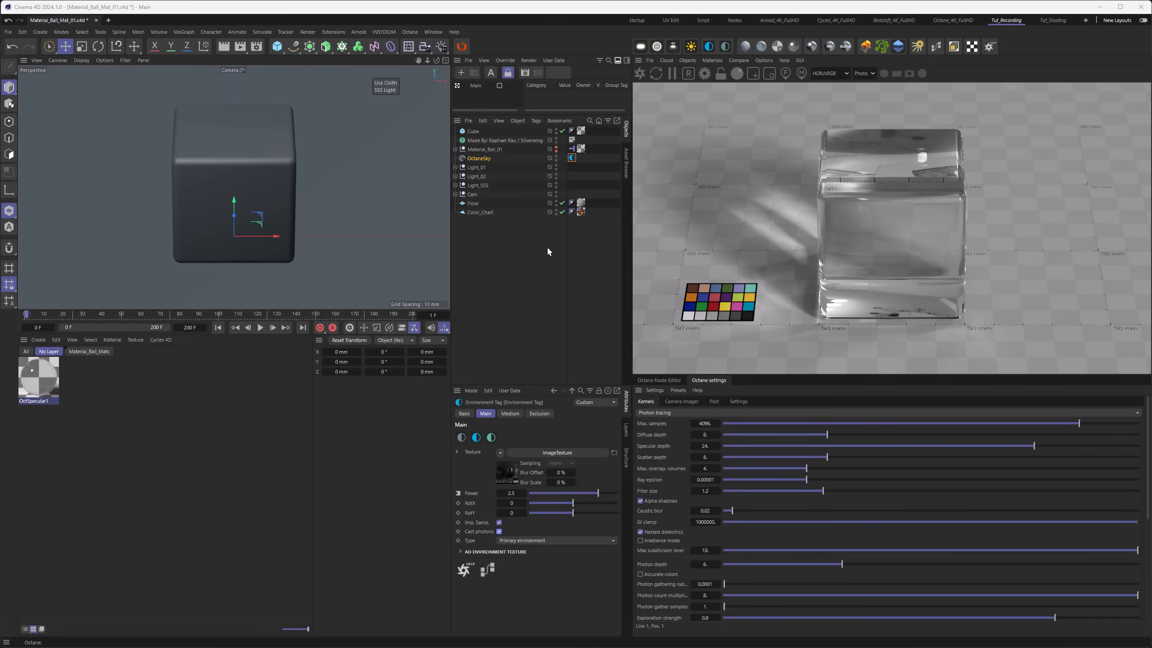
Step: Rotate the OctaneSky environment to a RotX of about 0.27 and turn off its photon casting
left_click_drag(573, 503, 584, 504)
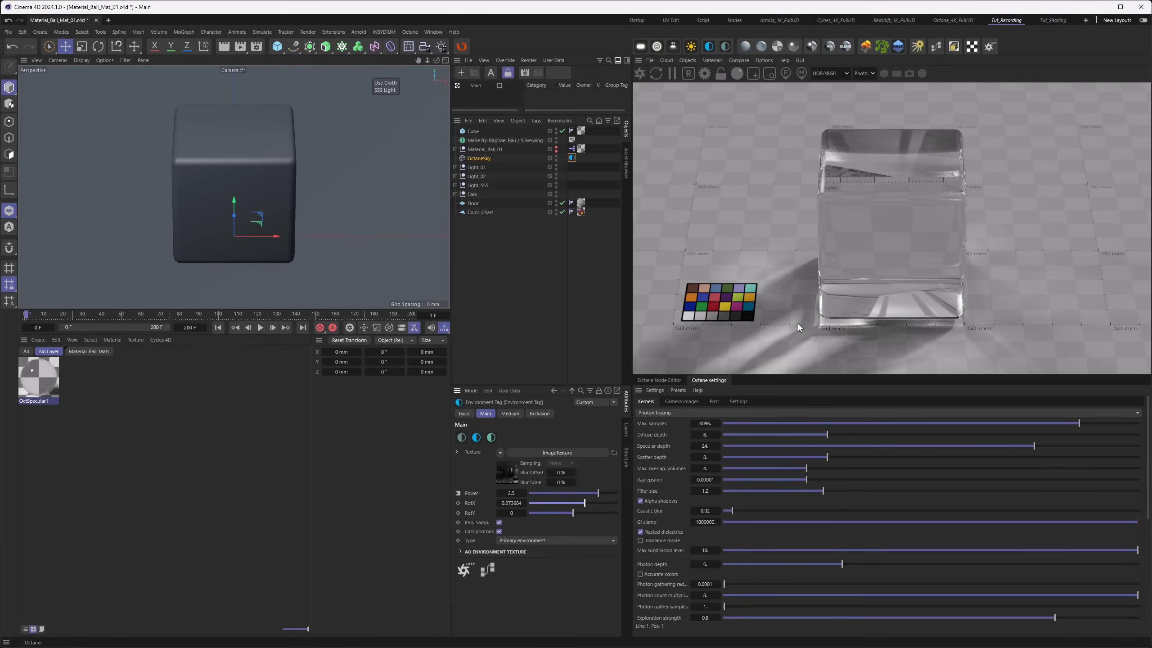
left_click(499, 531)
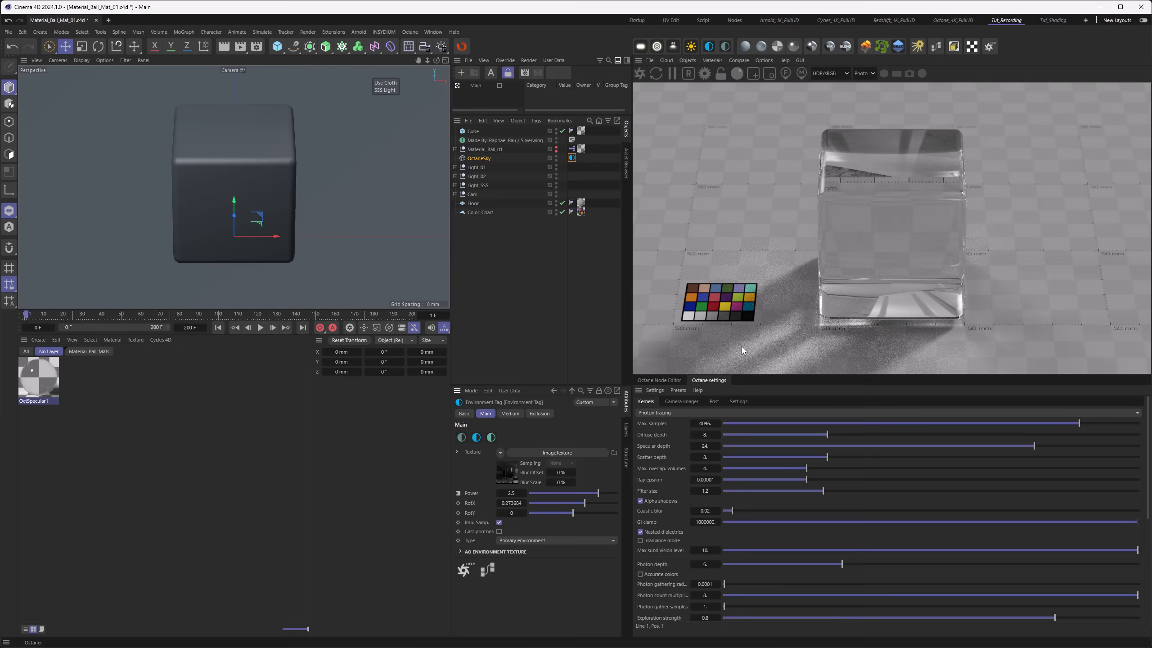
Step: Enable fake shadows in the common settings of the OctSpecular1 material
left_click(36, 380)
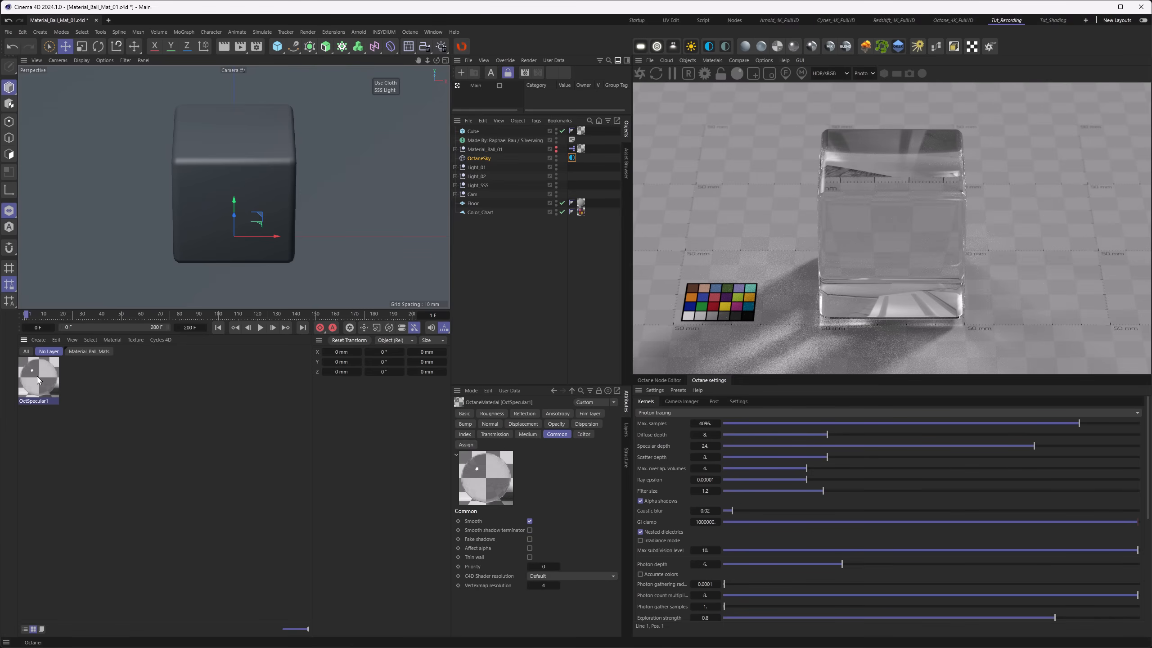
left_click(529, 539)
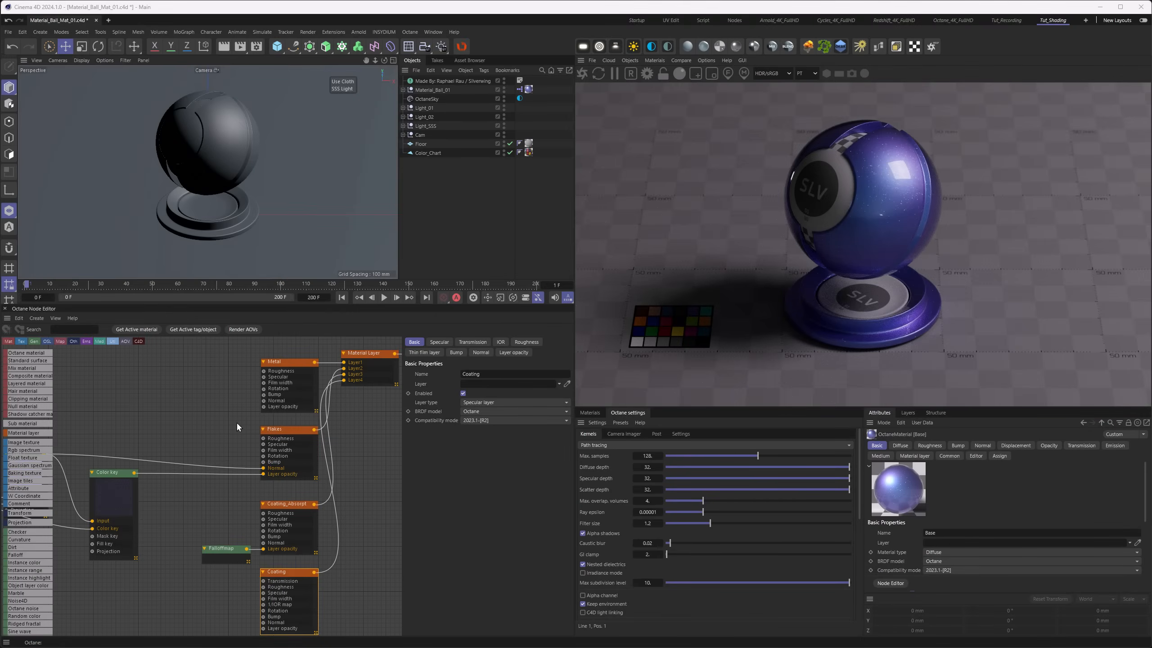
Step: Locate the Coating_Absorption layer in the car paint node graph and disable it to test its effect on the render
middle_click_drag(234, 423, 149, 536)
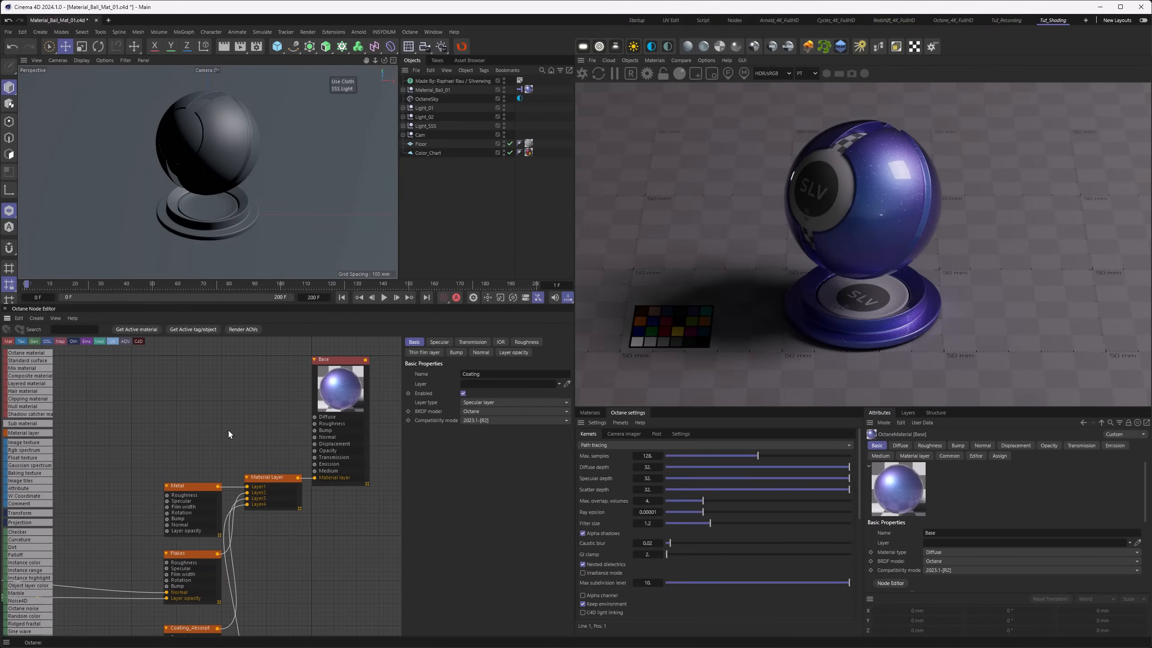
middle_click_drag(160, 492, 240, 408)
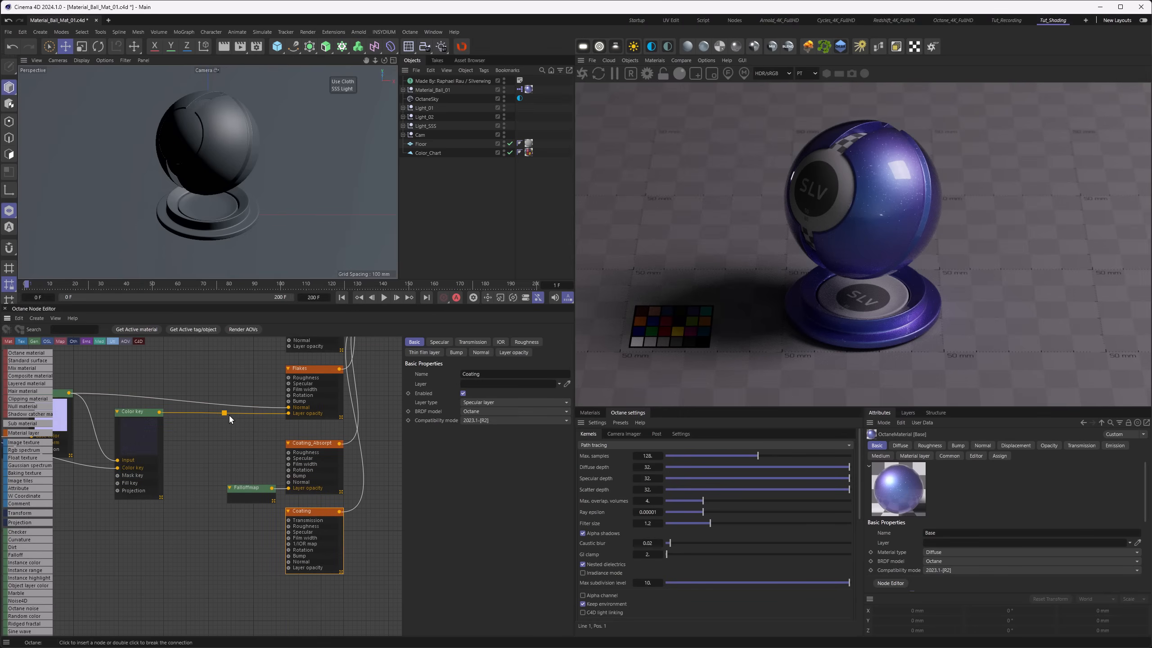
mouse_move(206, 509)
middle_mouse_down()
mouse_move(207, 491)
mouse_move(192, 494)
middle_mouse_up()
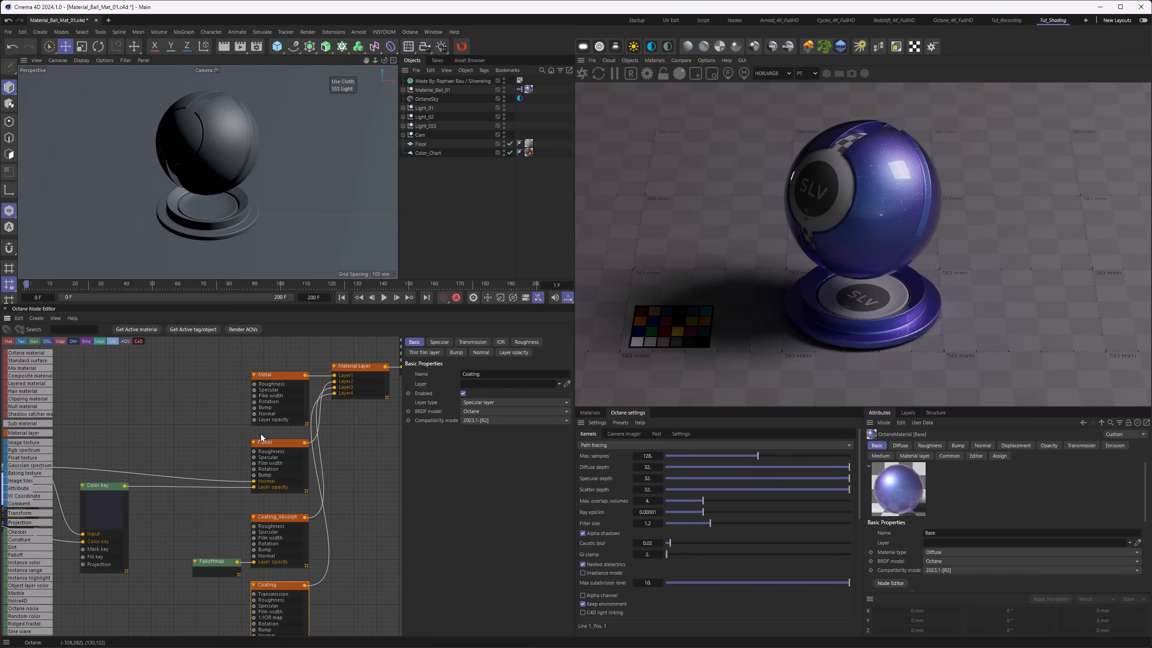
middle_click_drag(271, 550, 283, 512)
left_click(286, 479)
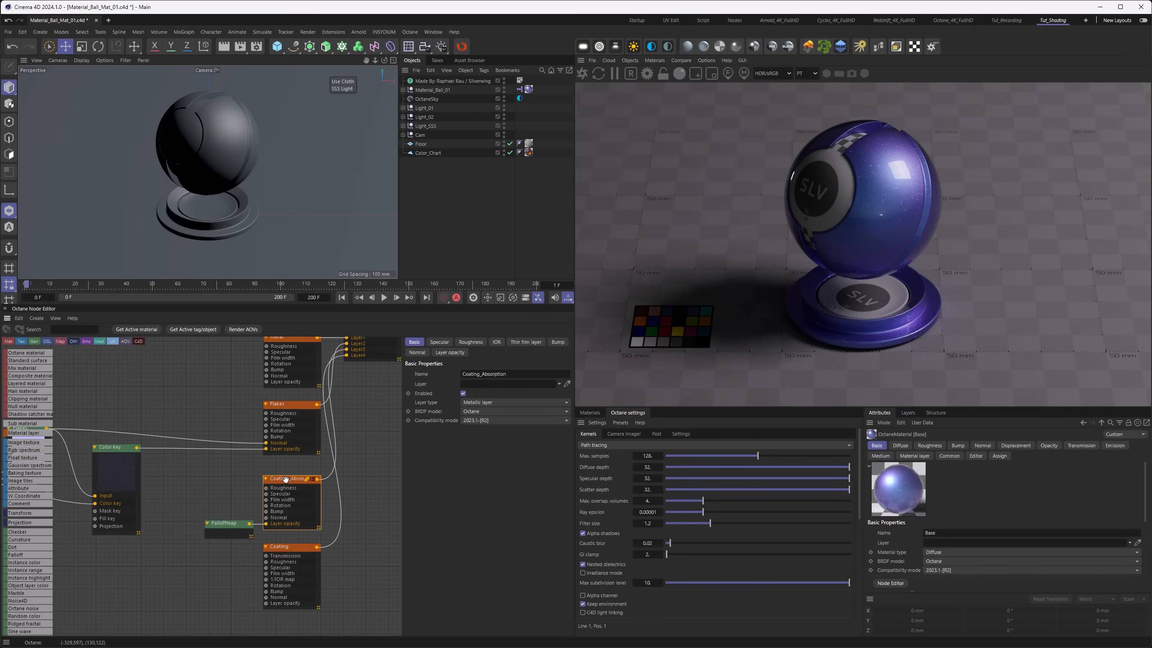
left_click(463, 393)
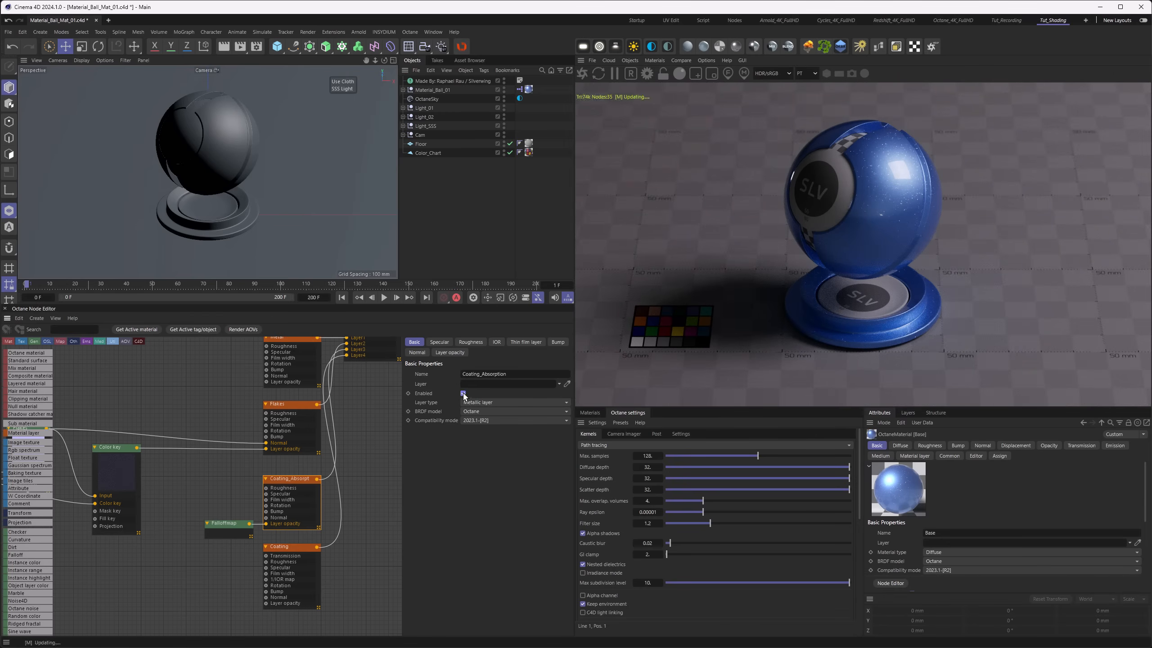
Step: Toggle the Flakes layer of the car paint material off and back on to compare its effect
left_click(302, 404)
middle_click_drag(266, 404, 278, 447)
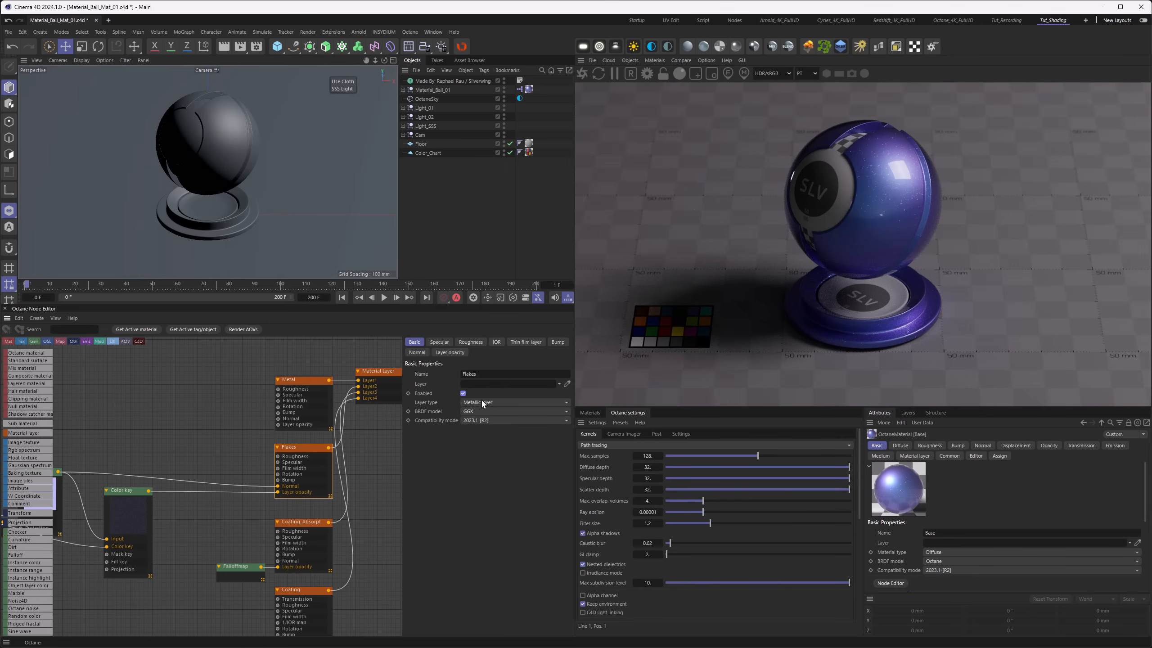
left_click(463, 393)
left_click(463, 393)
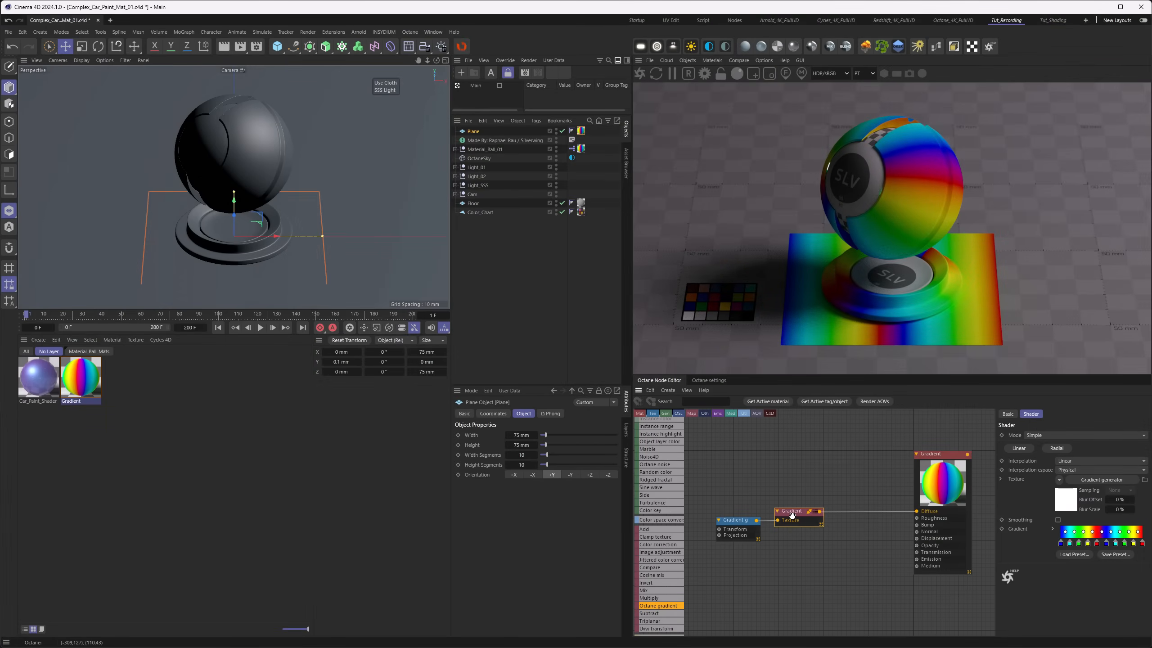
Step: Switch the Gradient node's interpolation through Constant, Linear and Cubic to compare them, finishing on Hermite
left_click(1069, 462)
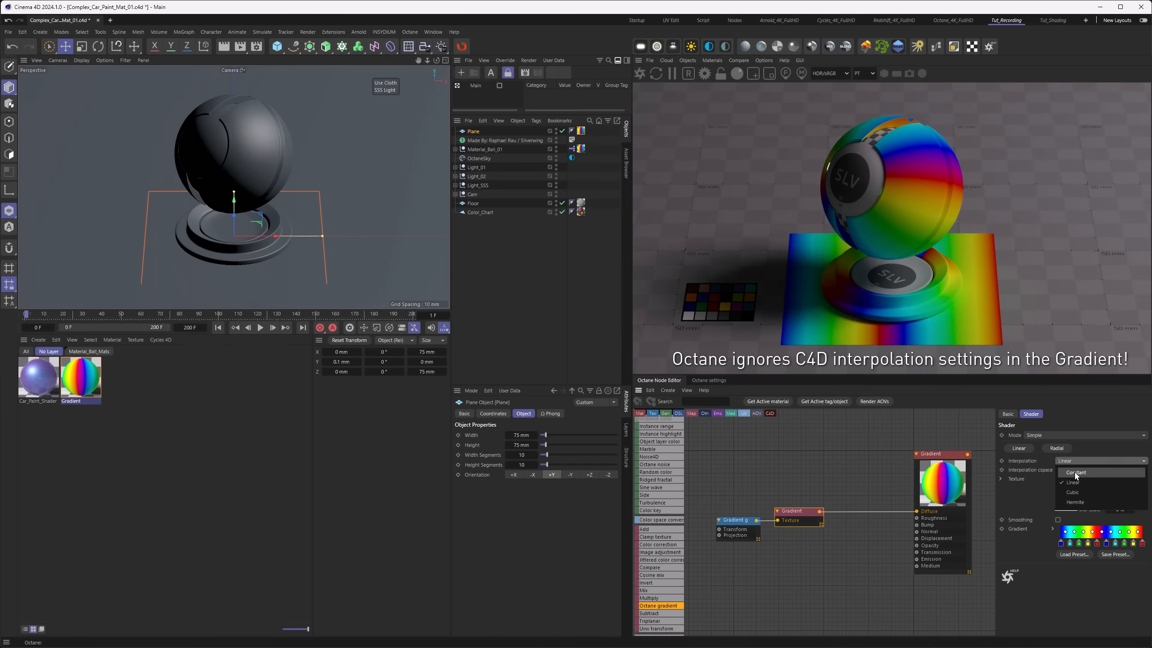
left_click(1075, 472)
left_click(1079, 460)
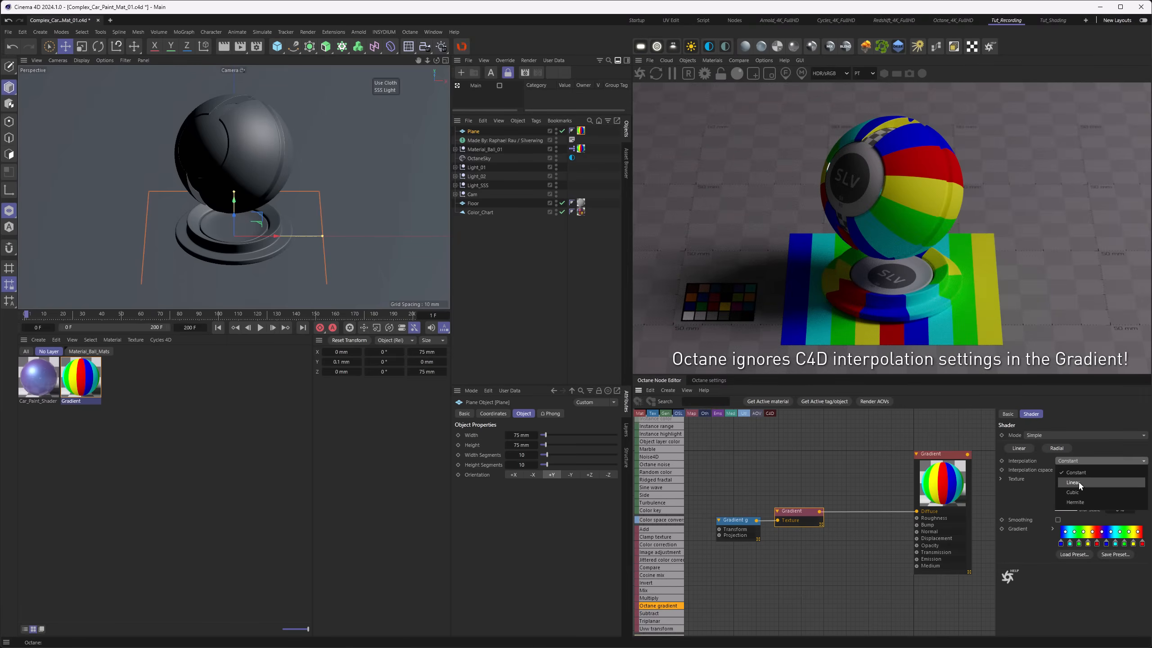
left_click(1079, 482)
left_click(1076, 462)
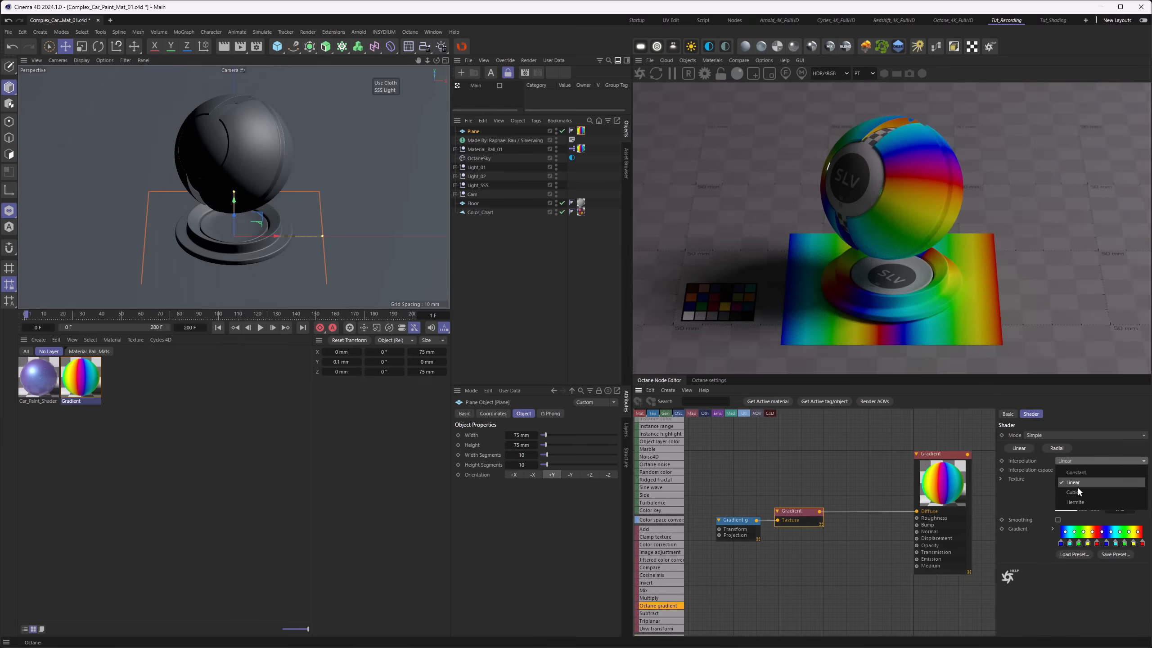
left_click(1079, 491)
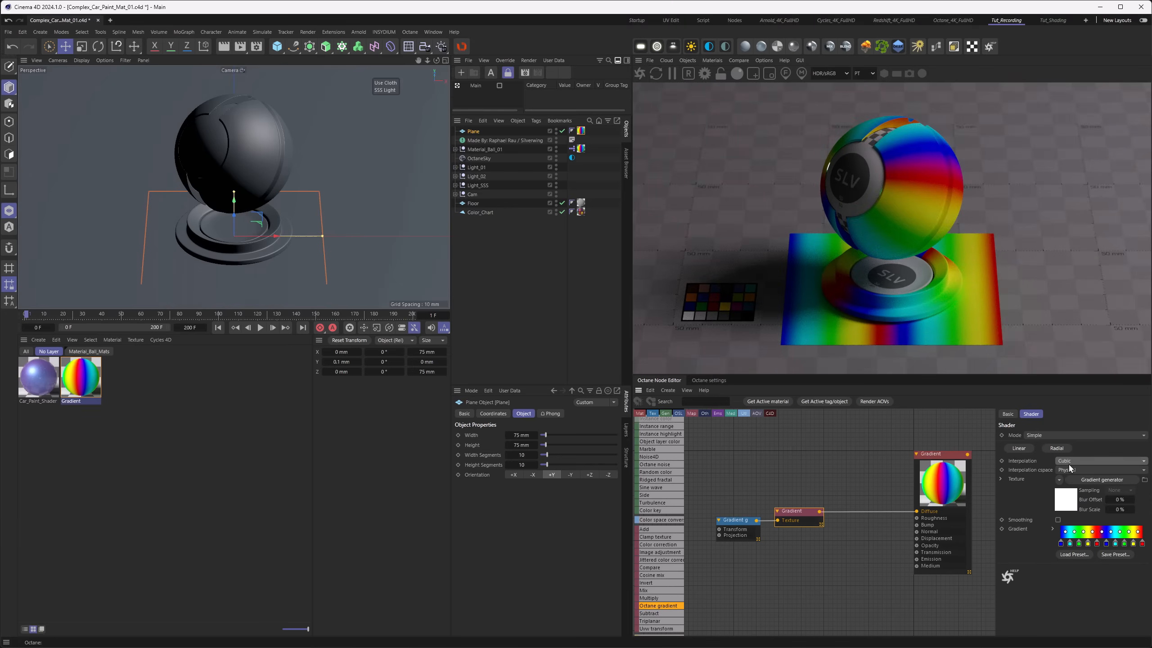
left_click(1067, 461)
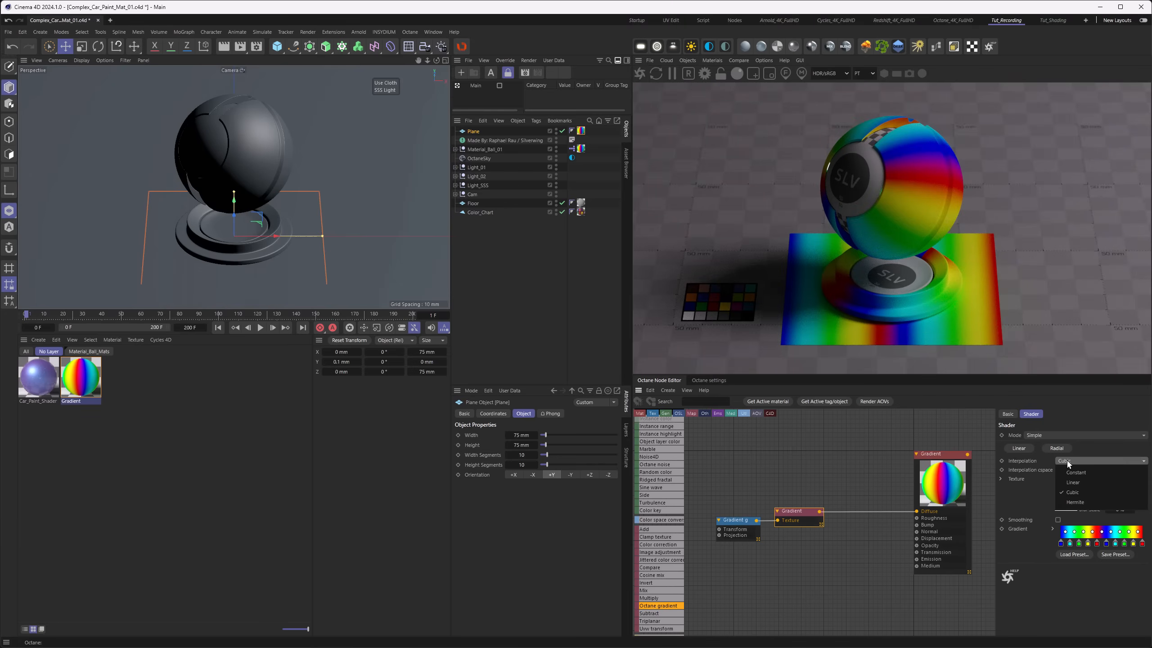
left_click(1075, 502)
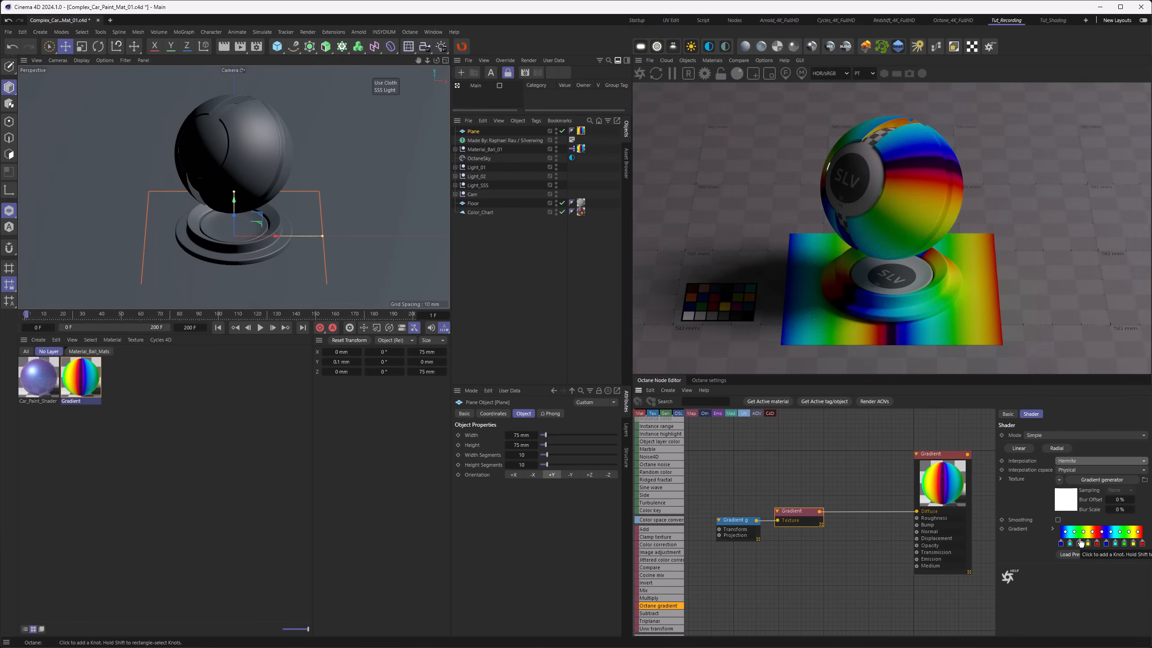
Step: Change the interpolation space of the Gradient node
left_click(1104, 544)
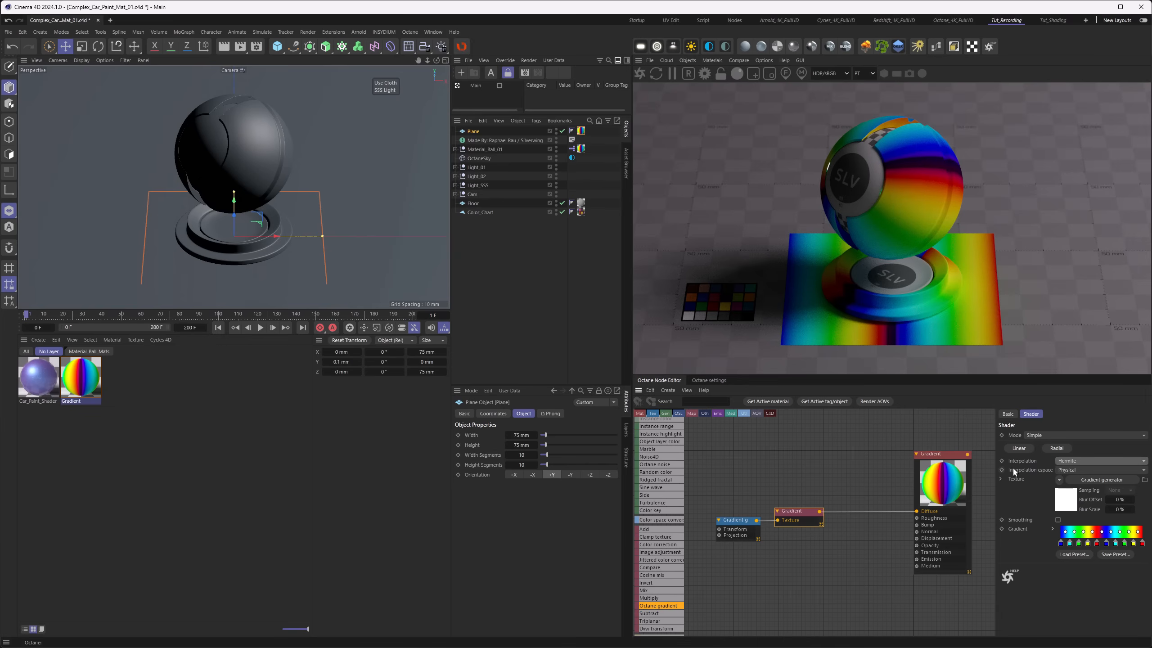
left_click(1074, 471)
left_click(1120, 492)
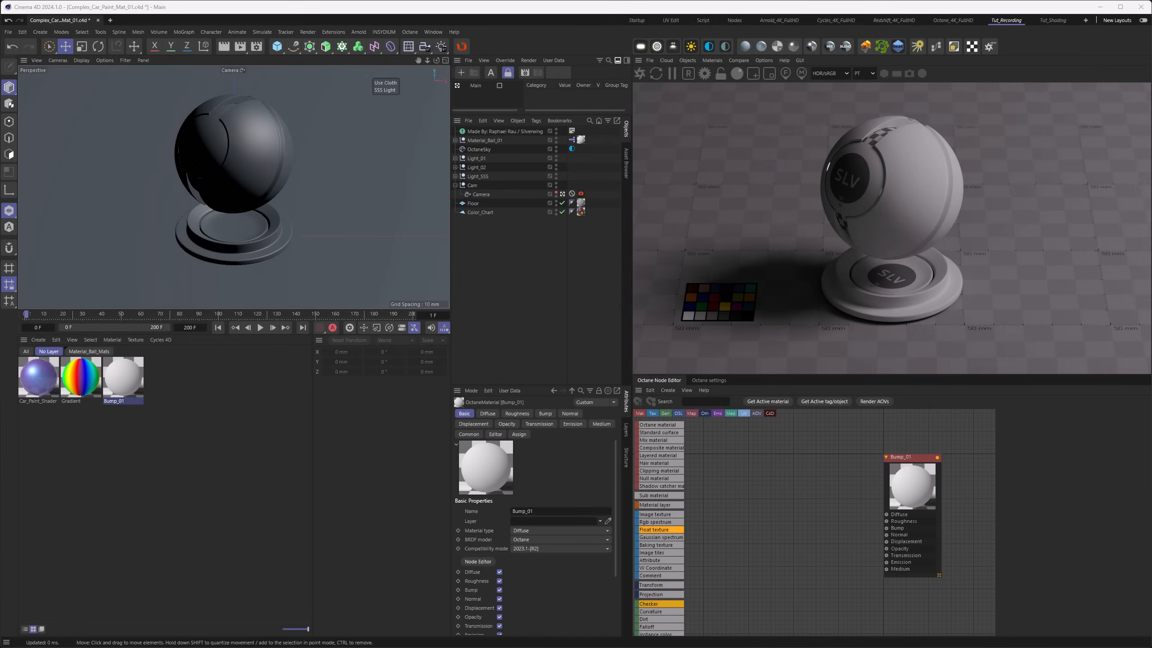
Step: Connect the Dirt_Tiled_05 image texture to the Bump input of the Bump_01 material and align its node with that input
left_click_drag(769, 527, 886, 527)
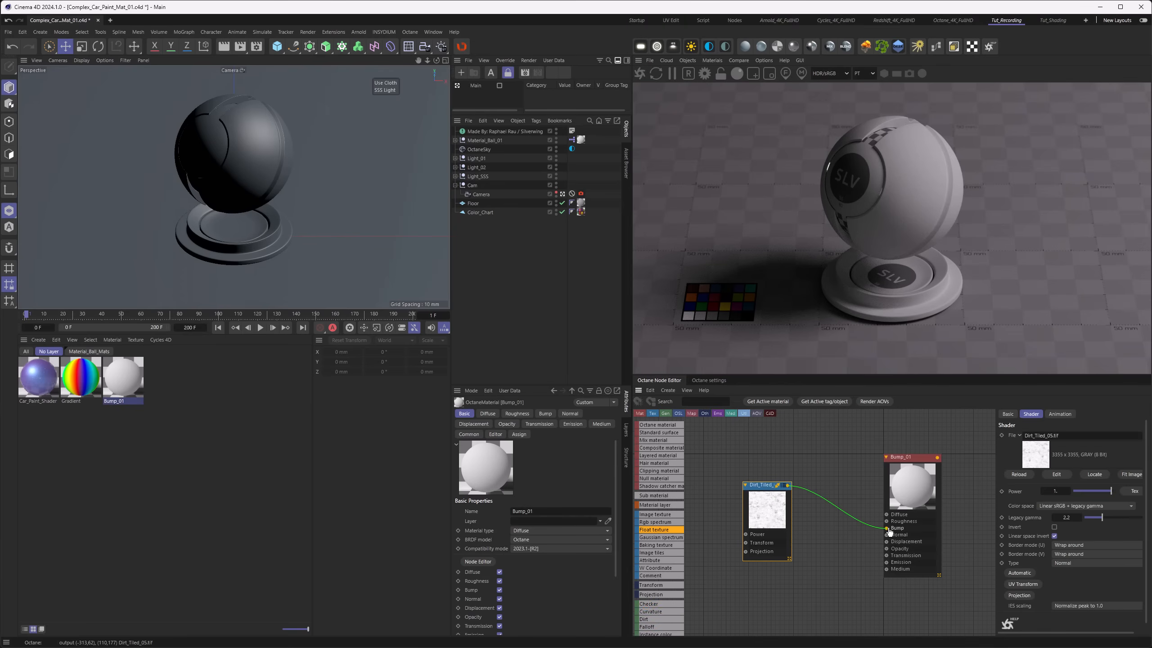
left_click_drag(778, 510, 778, 551)
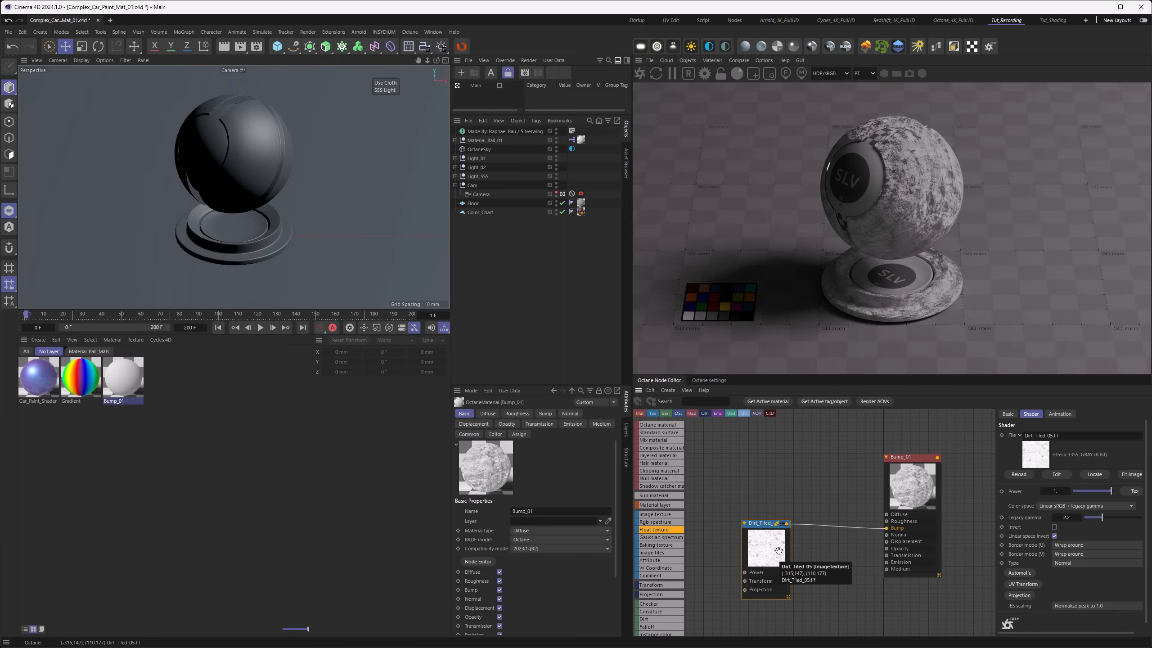
left_click_drag(779, 550, 781, 556)
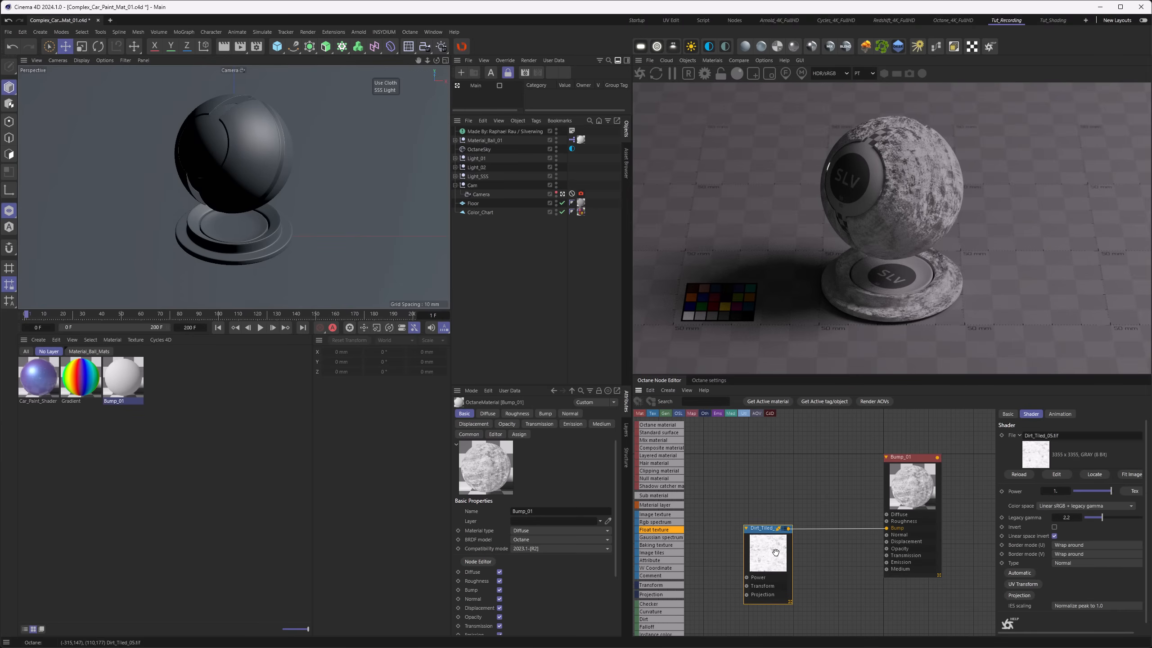
Step: Reduce the Bump_01 material's bump height to about 0.0006, leaving the scene camera for a closer view of the ball
left_click(905, 491)
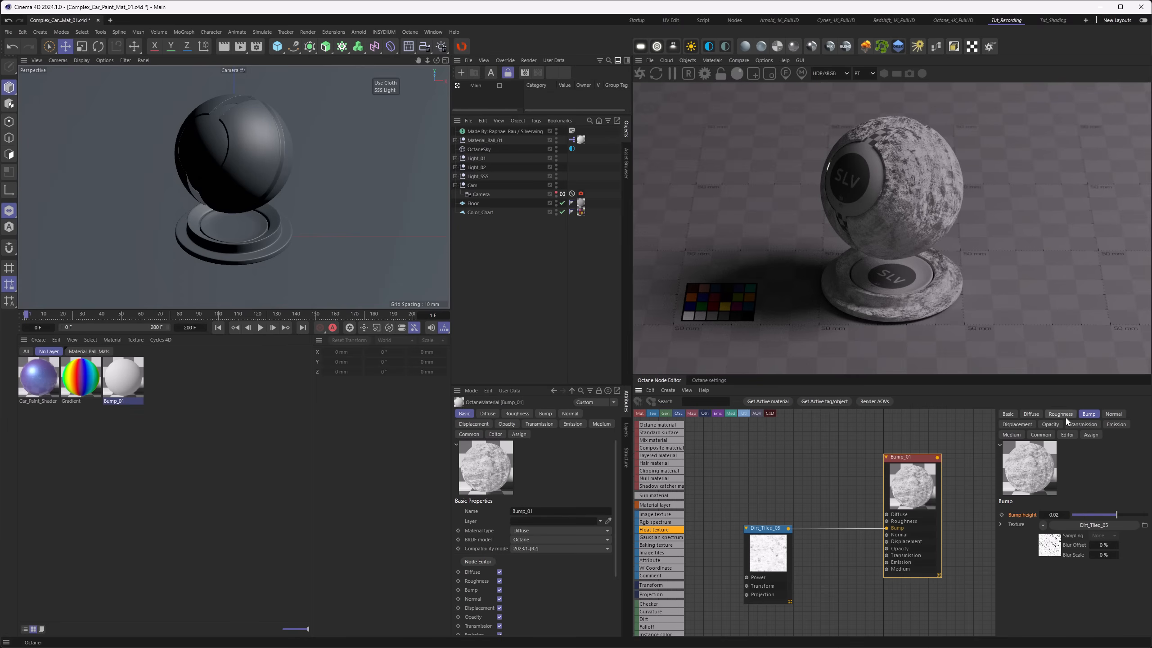
mouse_move(1042, 528)
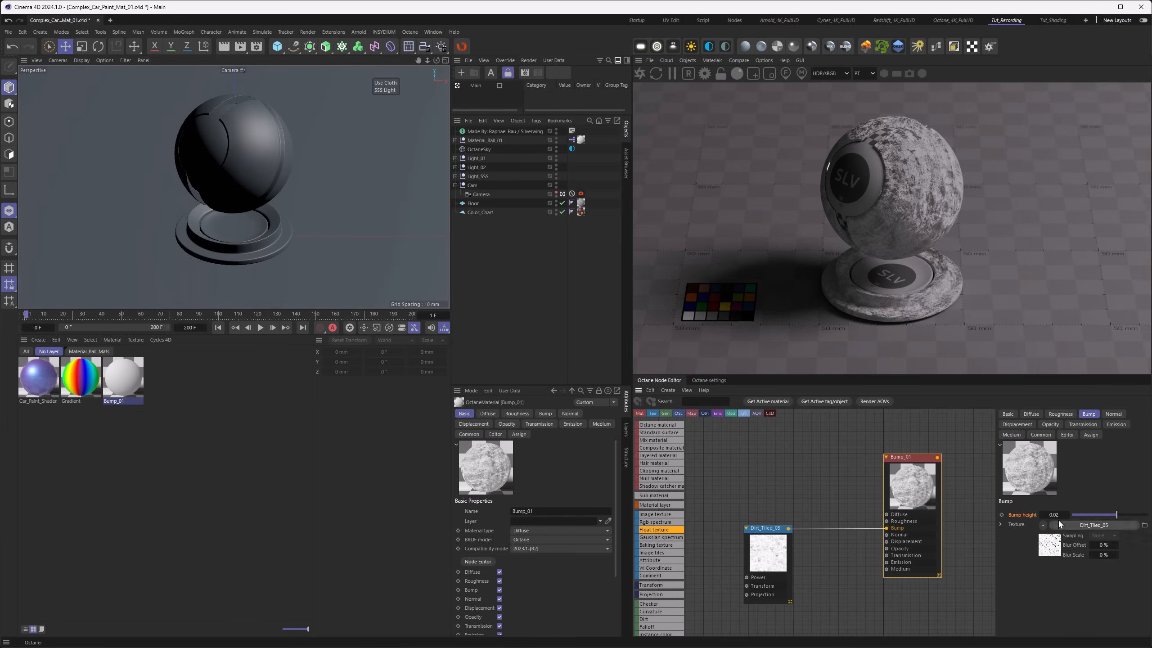
left_click_drag(1116, 515, 1110, 517)
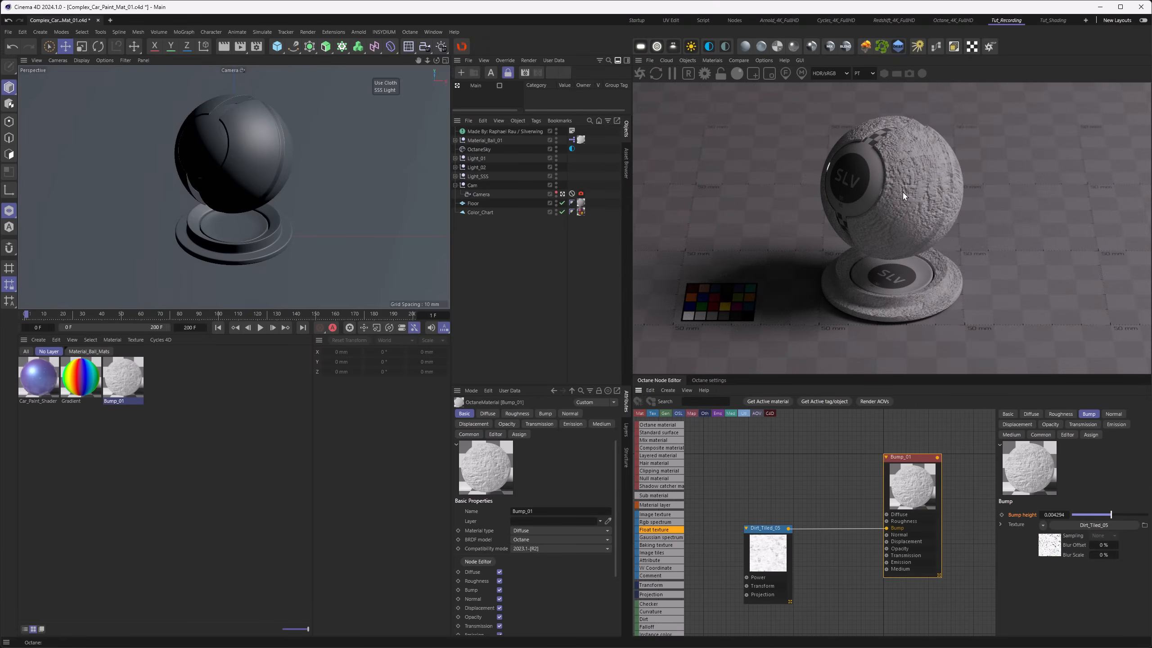
left_click(562, 194)
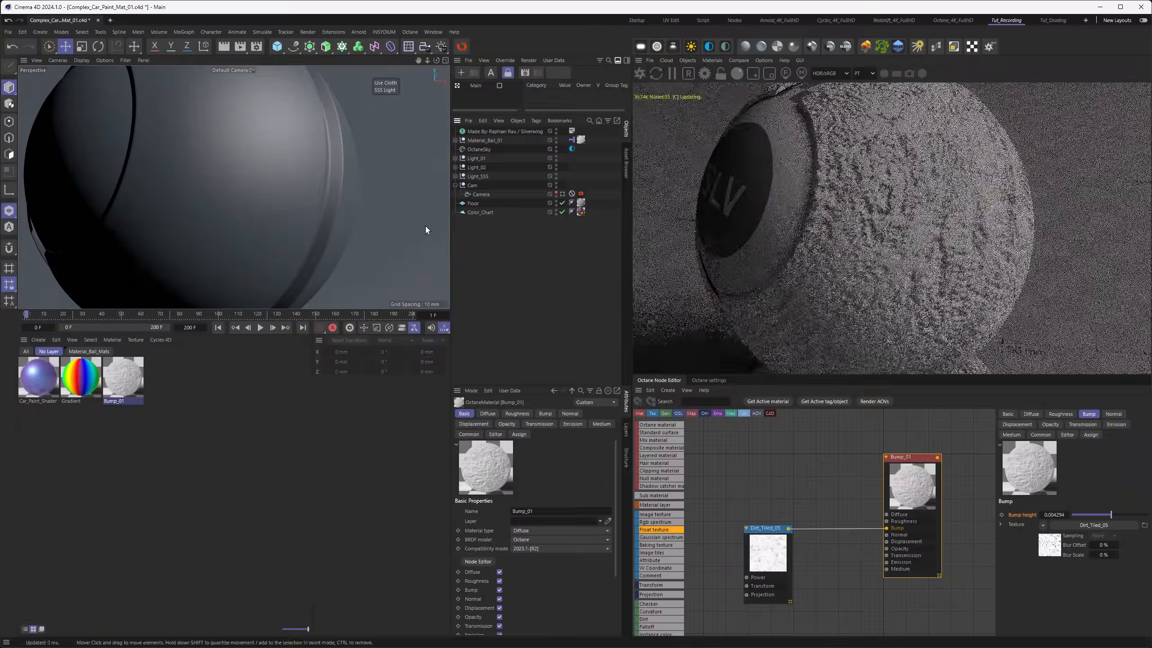
left_click_drag(1111, 515, 1110, 515)
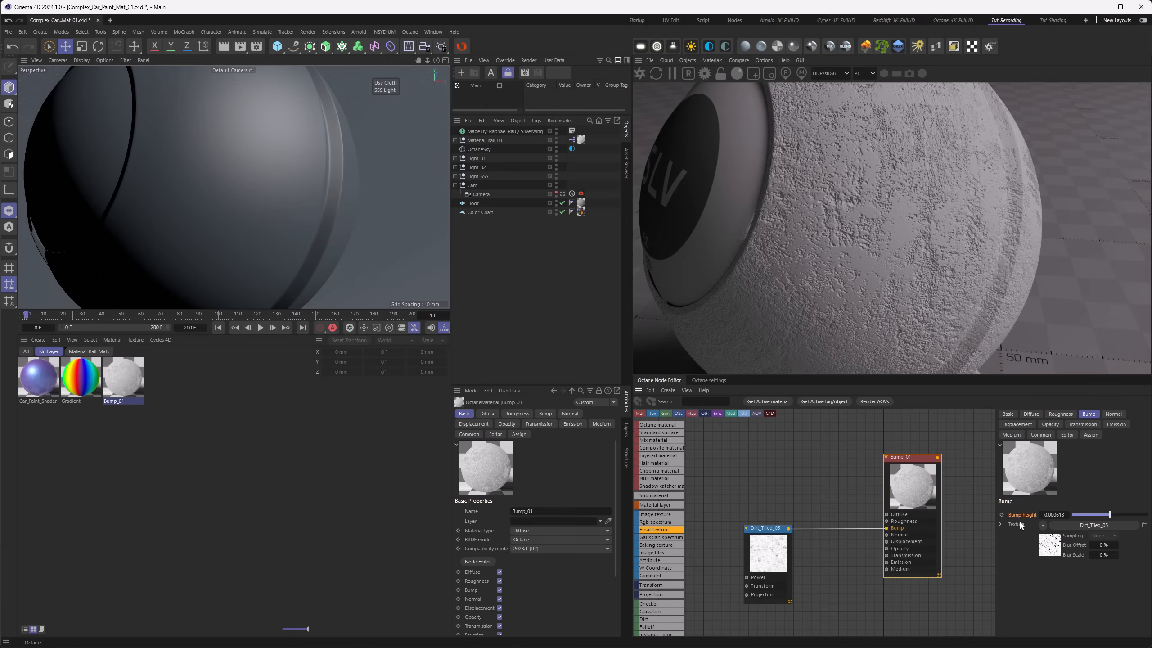
Step: Add a Float texture and insert a Multiply node before the Bump input, combining the Dirt_Tiled_05 texture with the float value
left_click_drag(753, 550, 710, 493)
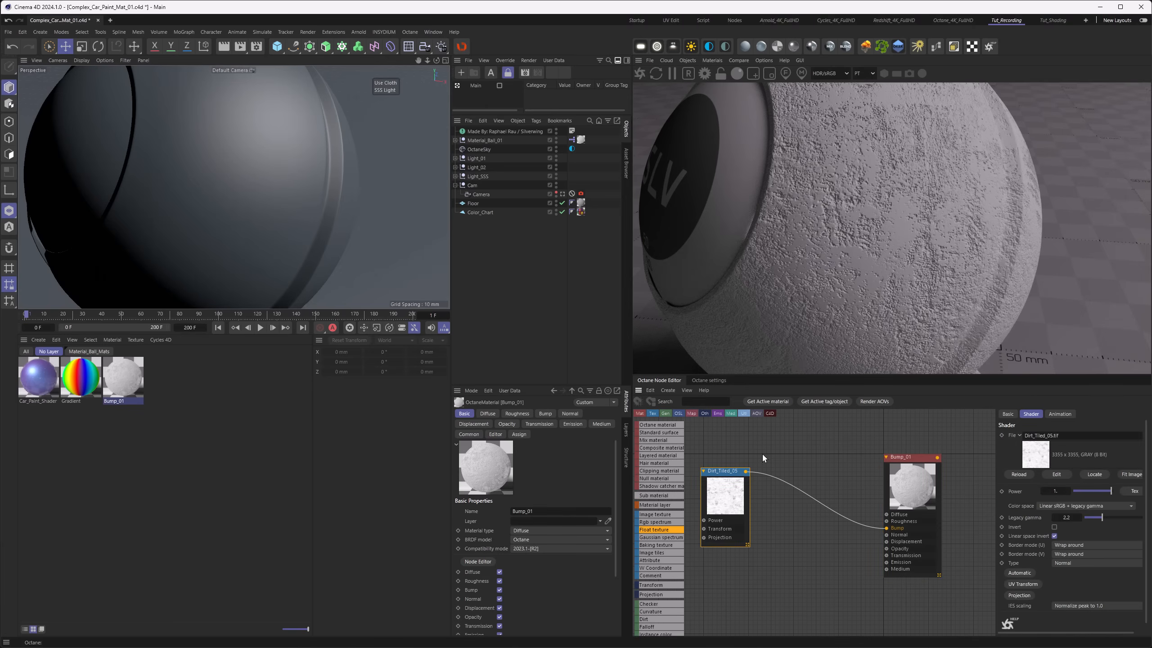
left_click_drag(765, 582, 764, 583)
middle_click_drag(752, 575, 808, 514)
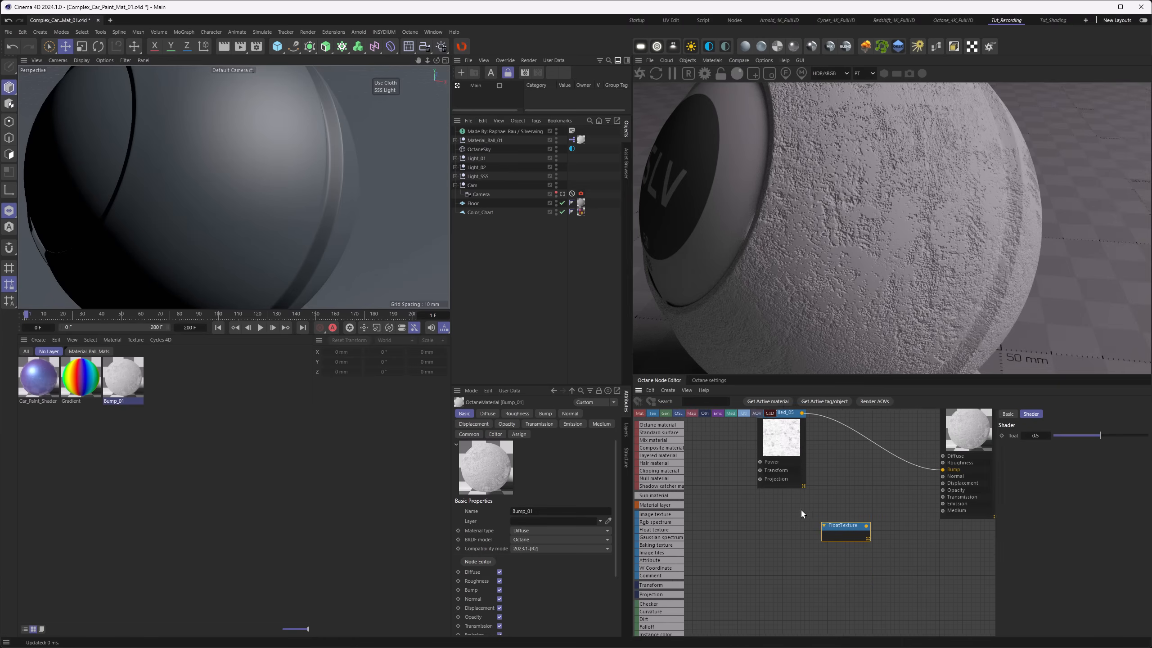
scroll(664, 533, "down", 3)
scroll(664, 533, "down", 5)
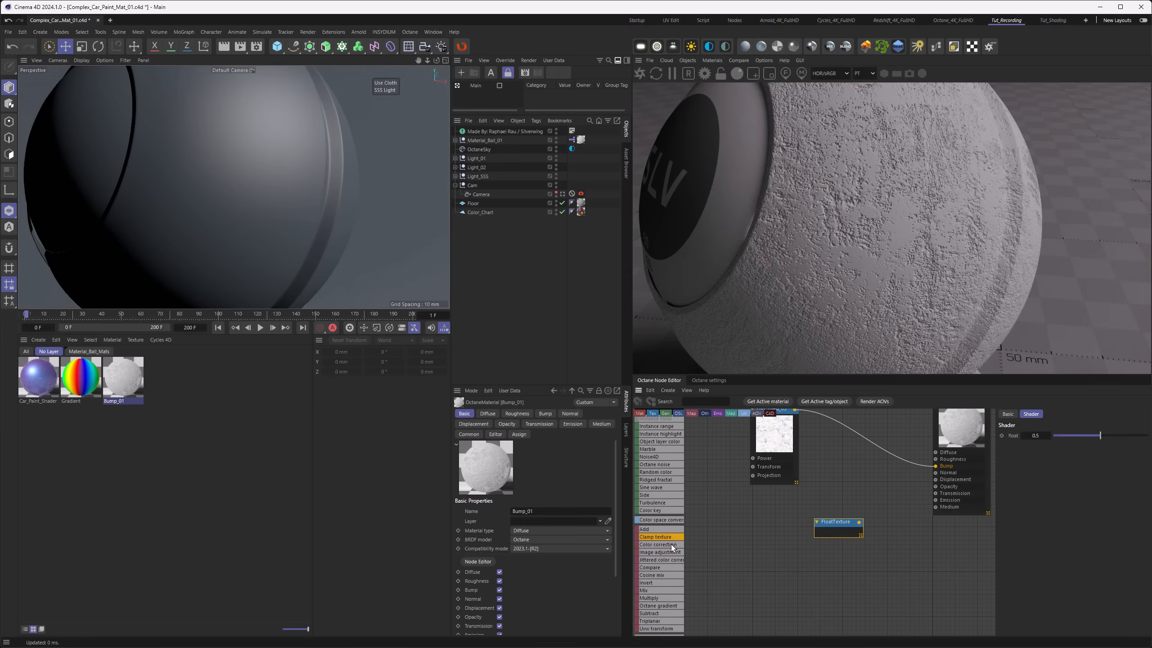
left_click_drag(659, 598, 861, 436)
left_click_drag(861, 525, 788, 497)
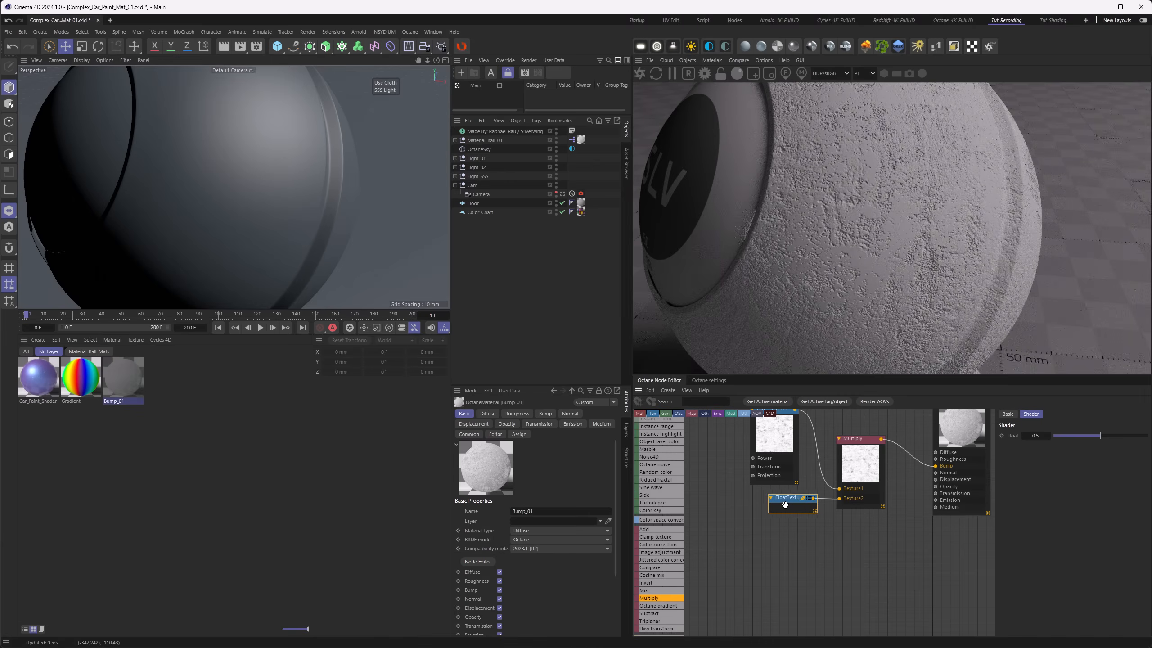
Step: Set the FloatTexture node's value to 5
left_click_drag(1101, 436, 1040, 435)
left_click(1036, 435)
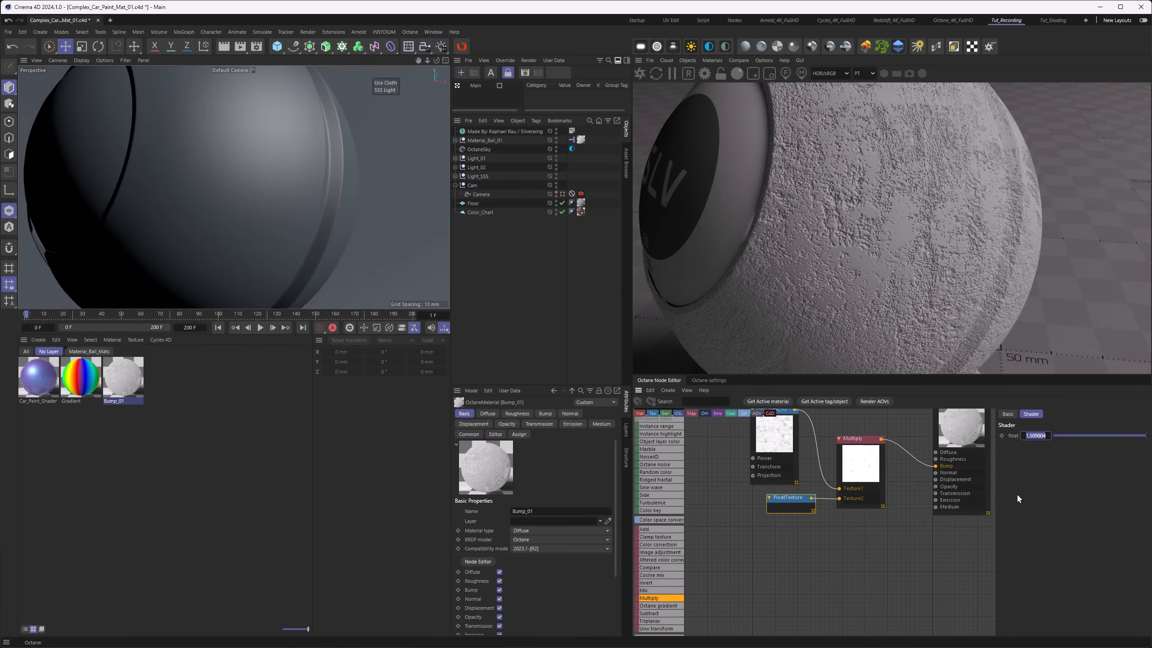
type("5.")
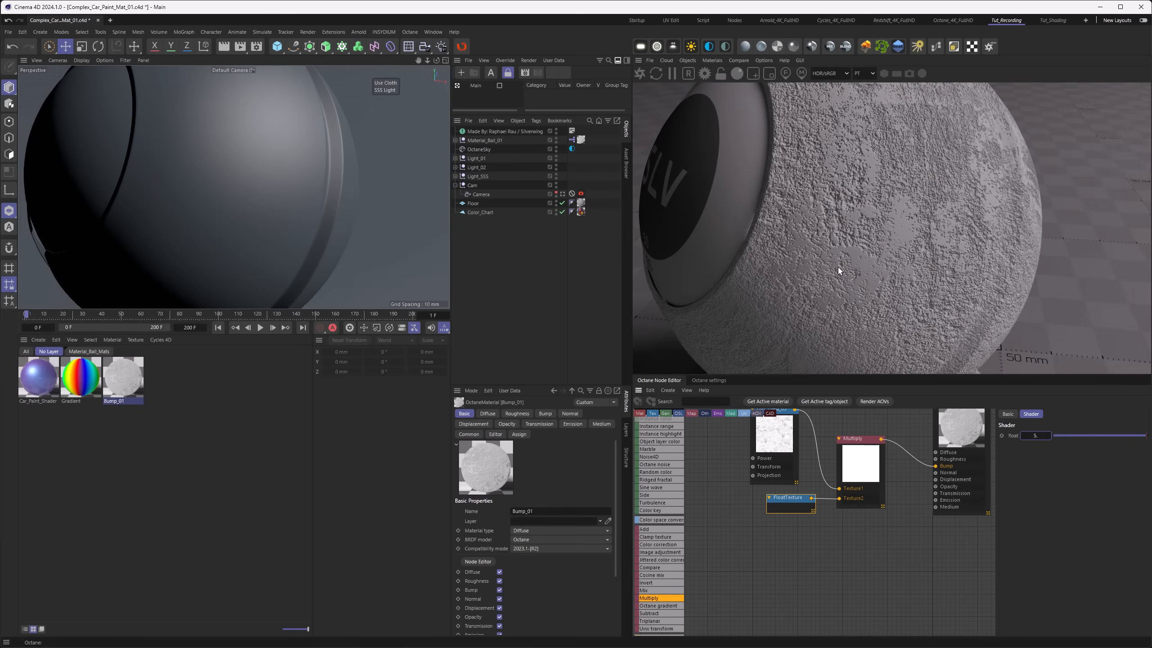
Step: Set the Bump_01 material's bump height to 0.001
left_click(948, 445)
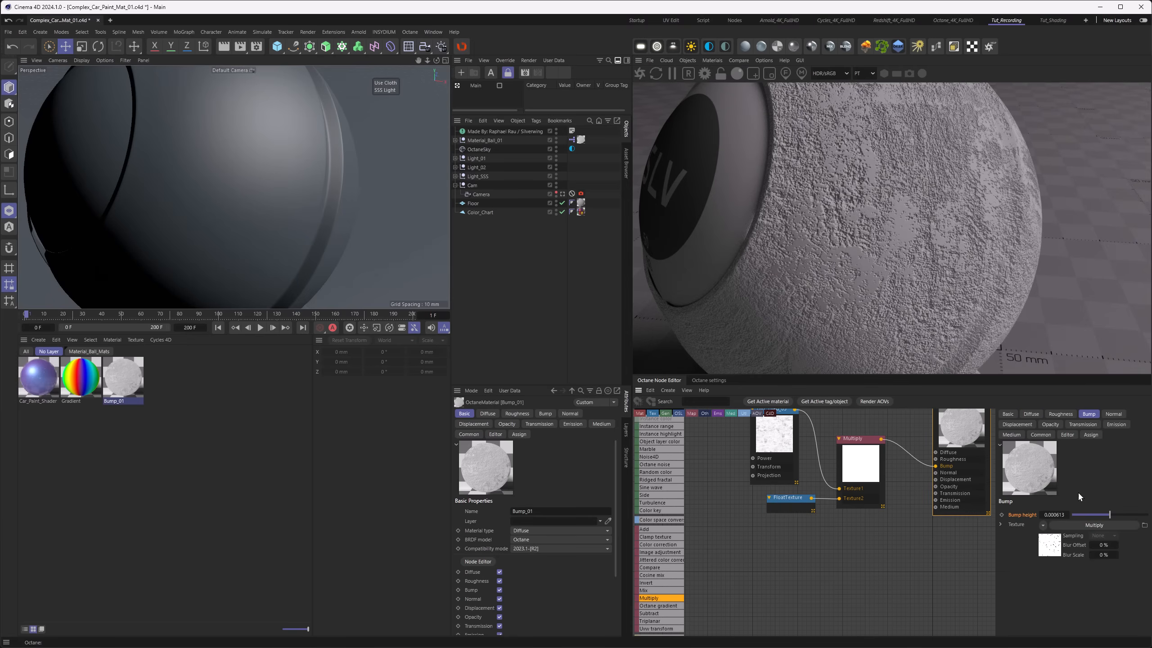
left_click_drag(1107, 516, 1109, 516)
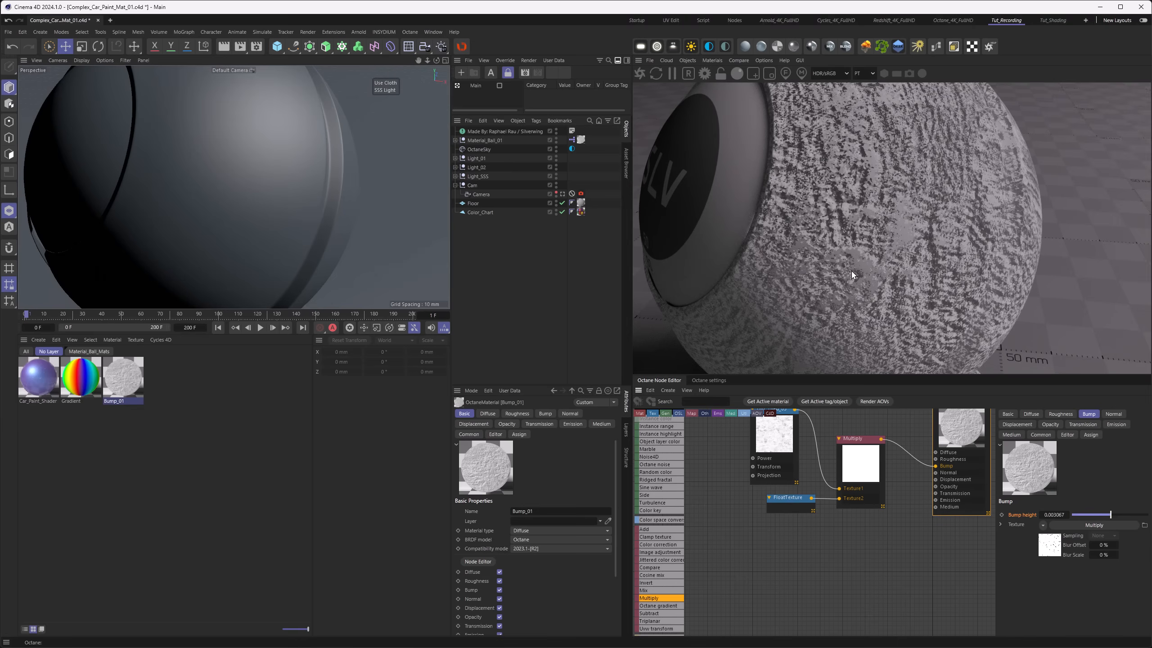
left_click(1053, 515)
type("0,001")
key("Return")
Step: Lower the Bump_01 material's bump height to 0.0002 and check the surface both up close and from farther away
right_click_drag(224, 175, 347, 176, "alt")
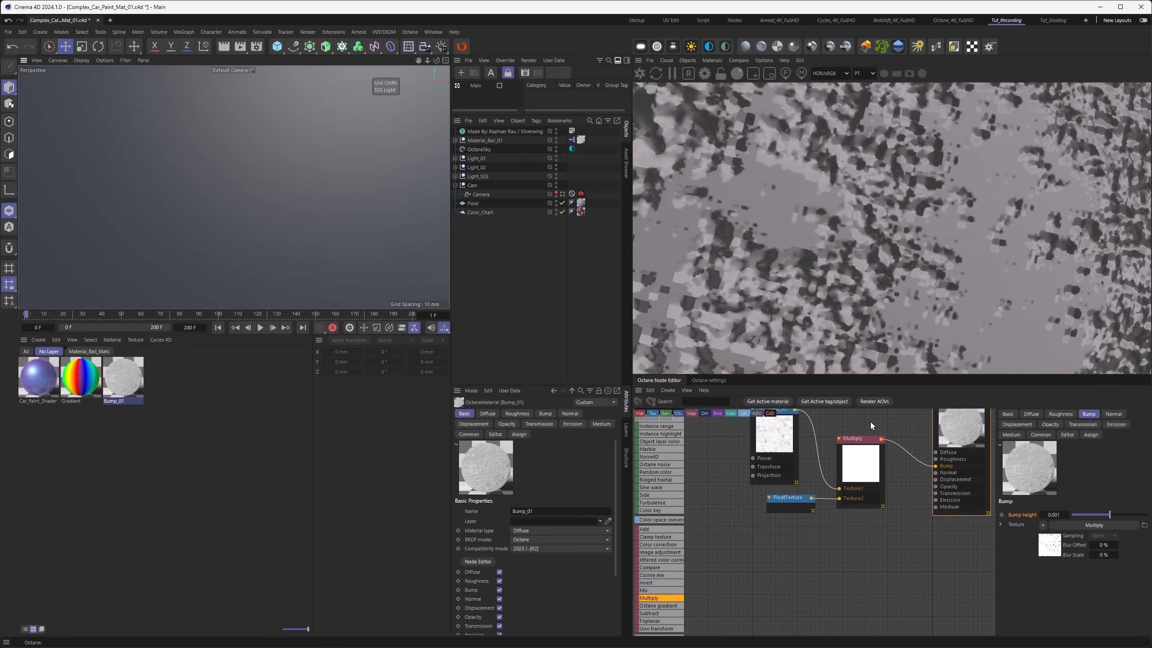
double_click(1053, 516)
left_click_drag(1060, 517, 1058, 516)
type("02")
key("Return")
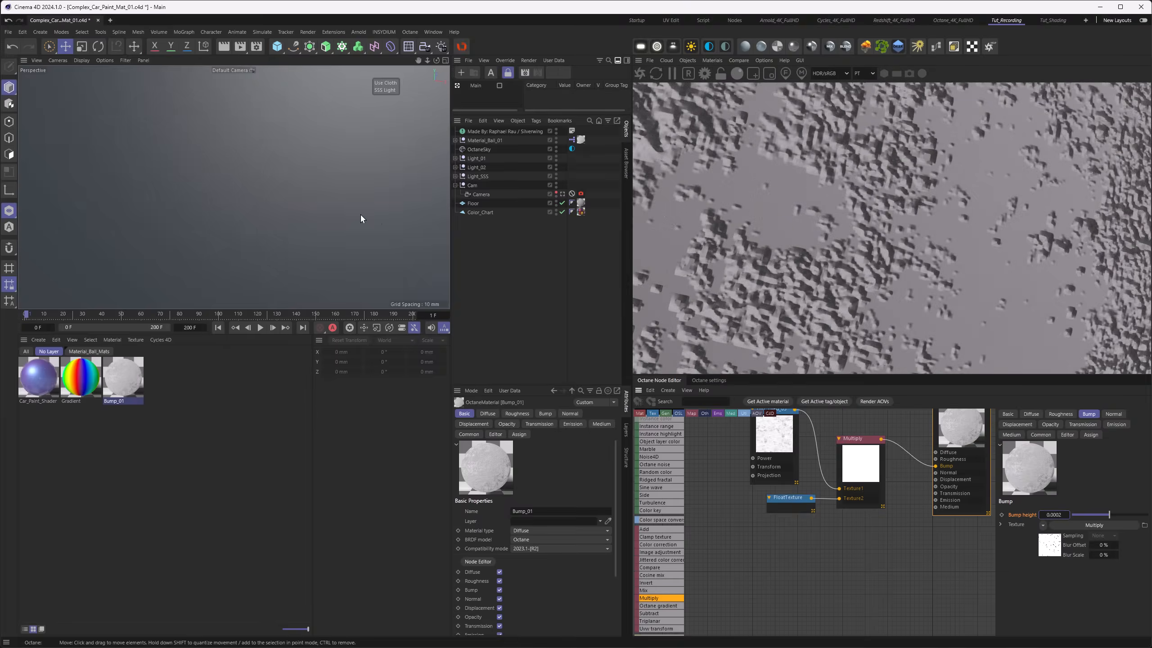
scroll(312, 201, "down", 5)
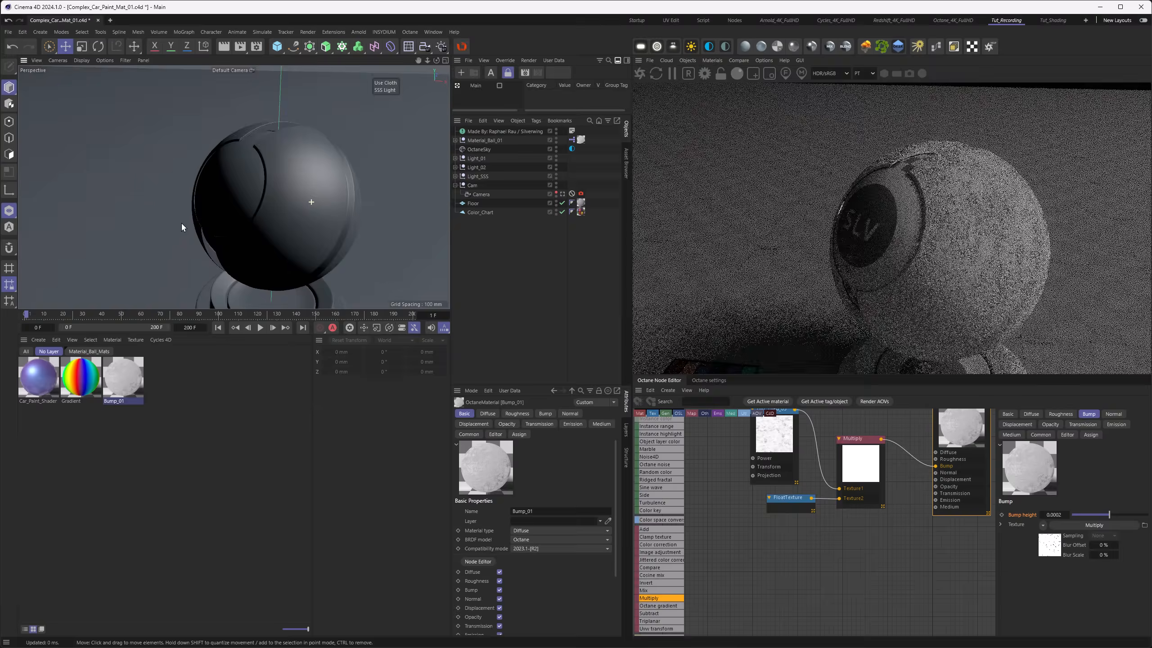
right_click_drag(181, 223, 204, 220, "alt")
left_click_drag(316, 234, 305, 223, "alt")
middle_click_drag(305, 223, 268, 226, "alt")
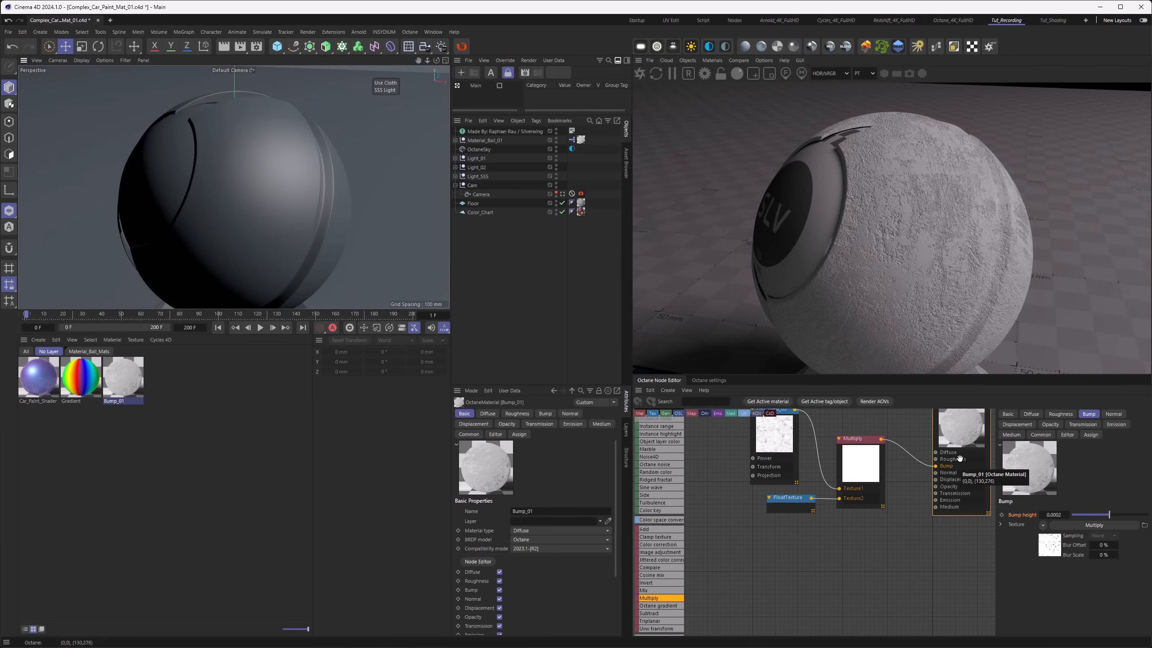
Step: Rearrange the Multiply, FloatTexture and Dirt_Tiled_05 nodes in line with the Bump input and examine the bump detail up close
left_click_drag(789, 488, 872, 496)
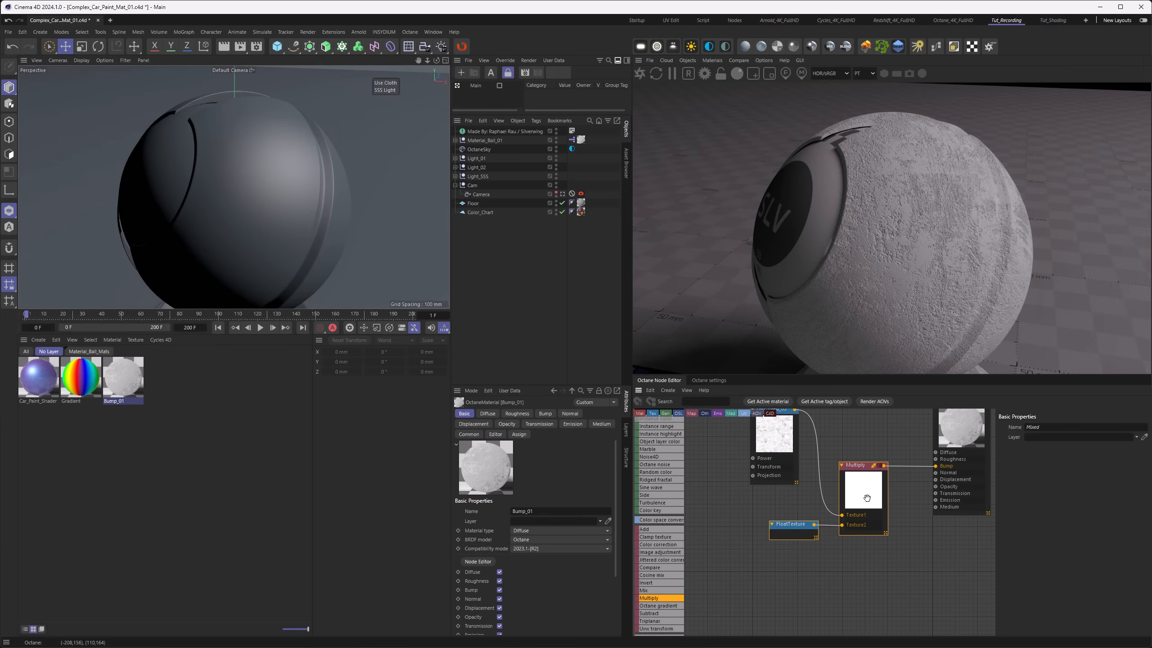
left_click_drag(785, 438, 738, 543)
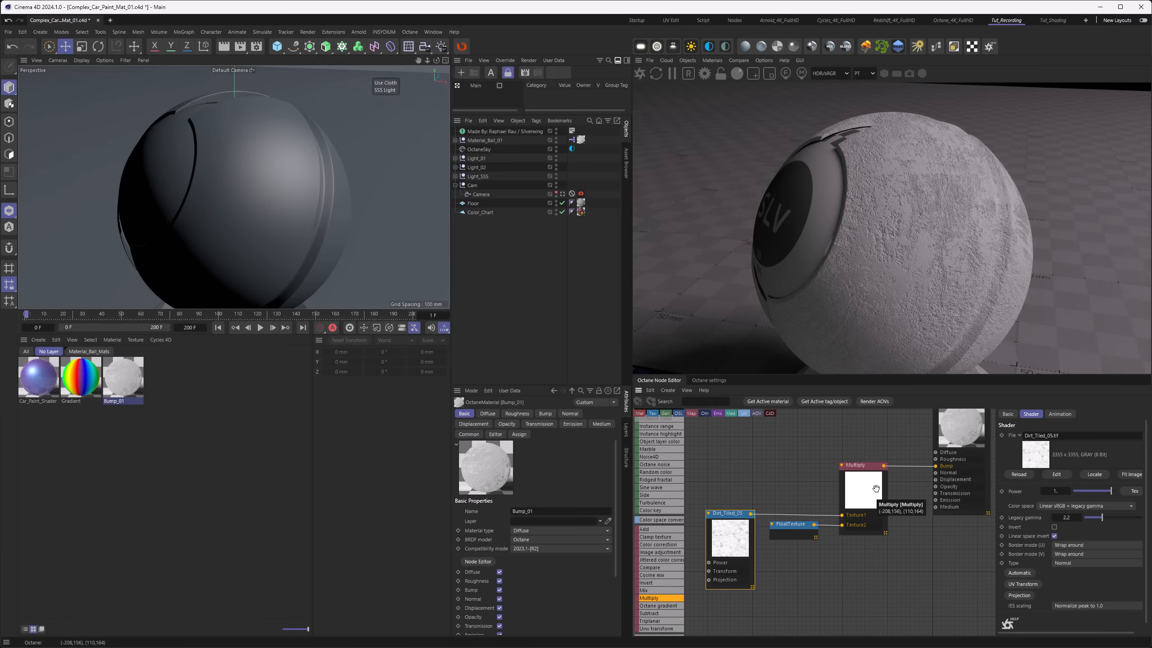
right_click_drag(275, 197, 435, 206, "alt")
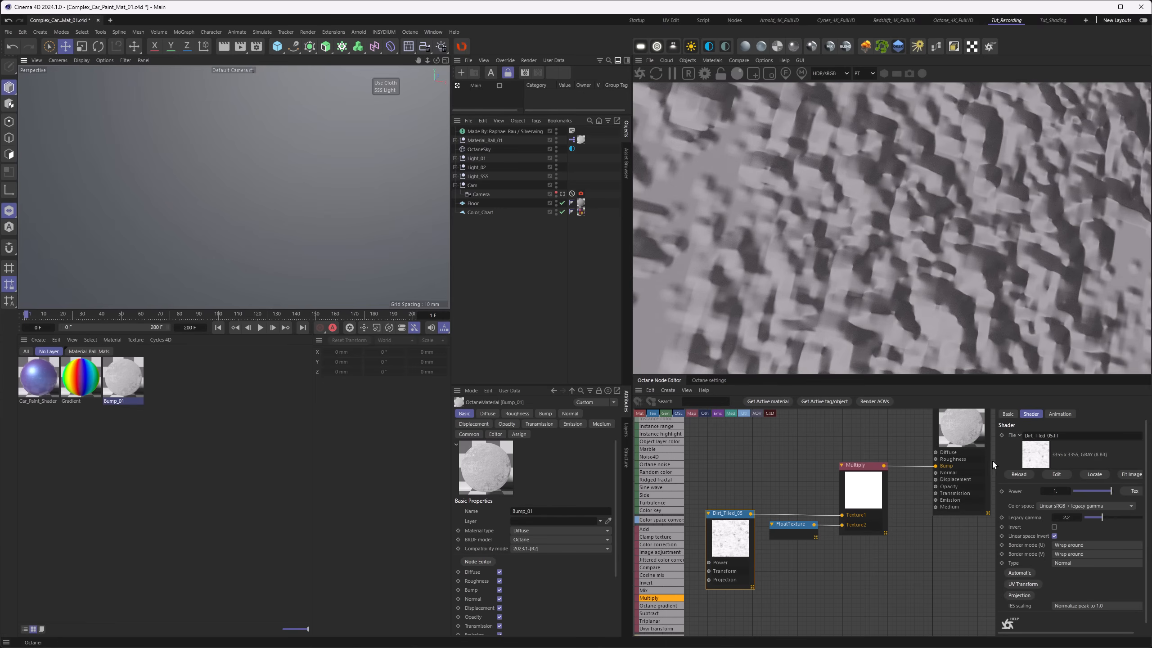
left_click(970, 435)
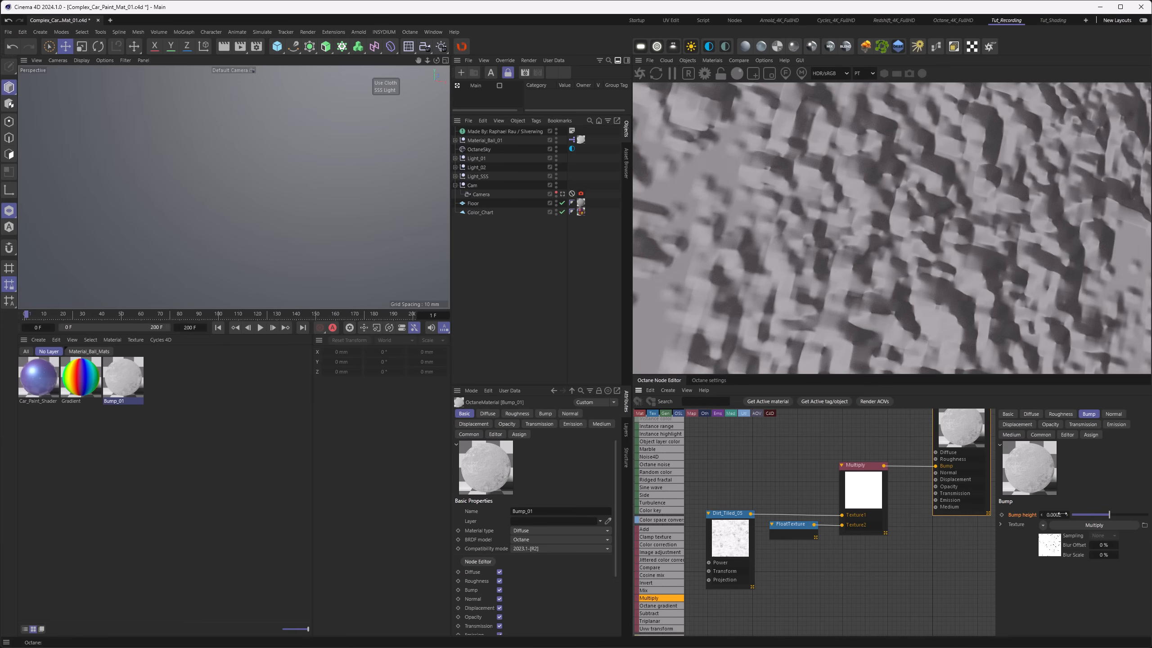
right_click_drag(290, 175, 109, 209, "alt")
left_click_drag(233, 204, 252, 210, "alt")
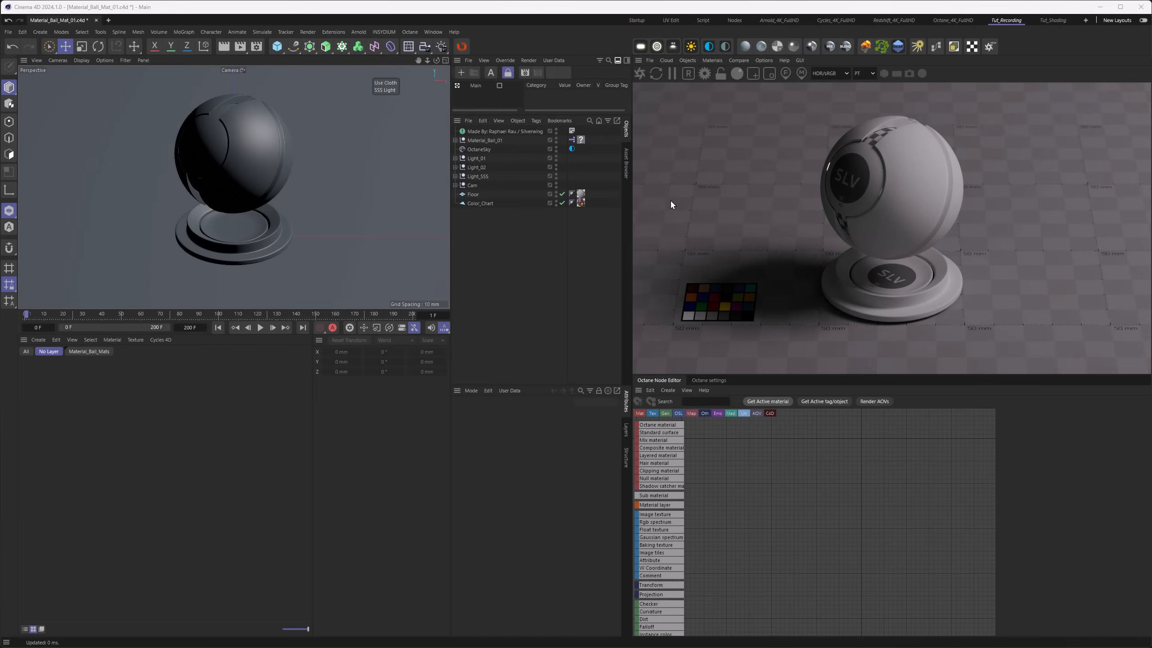
Step: Create an Octane Null material
left_click(719, 59)
mouse_move(743, 106)
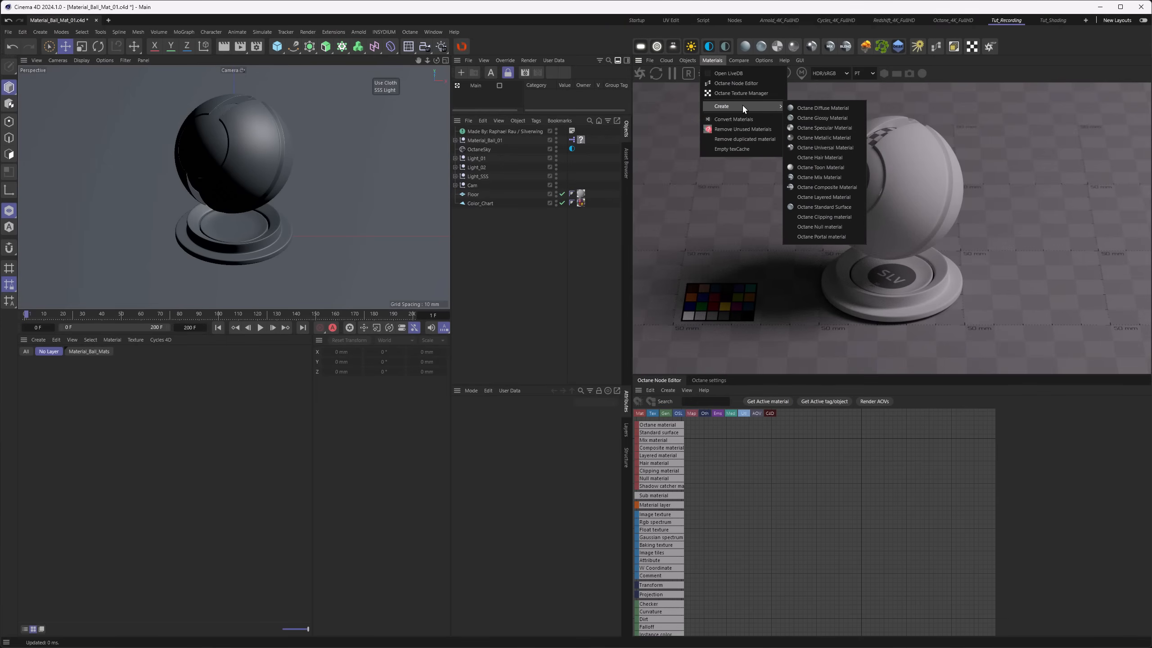
left_click(826, 230)
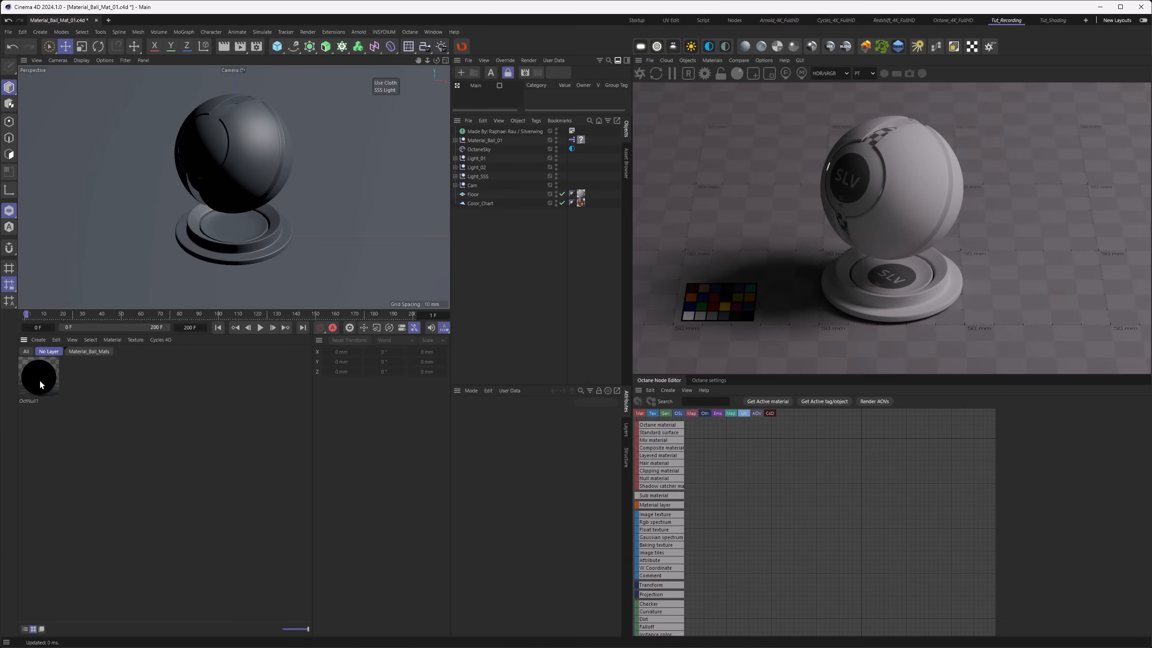
Step: Assign the OctNull1 material to the Material_Ball_01 object and select its node for editing
left_click_drag(40, 385, 581, 140)
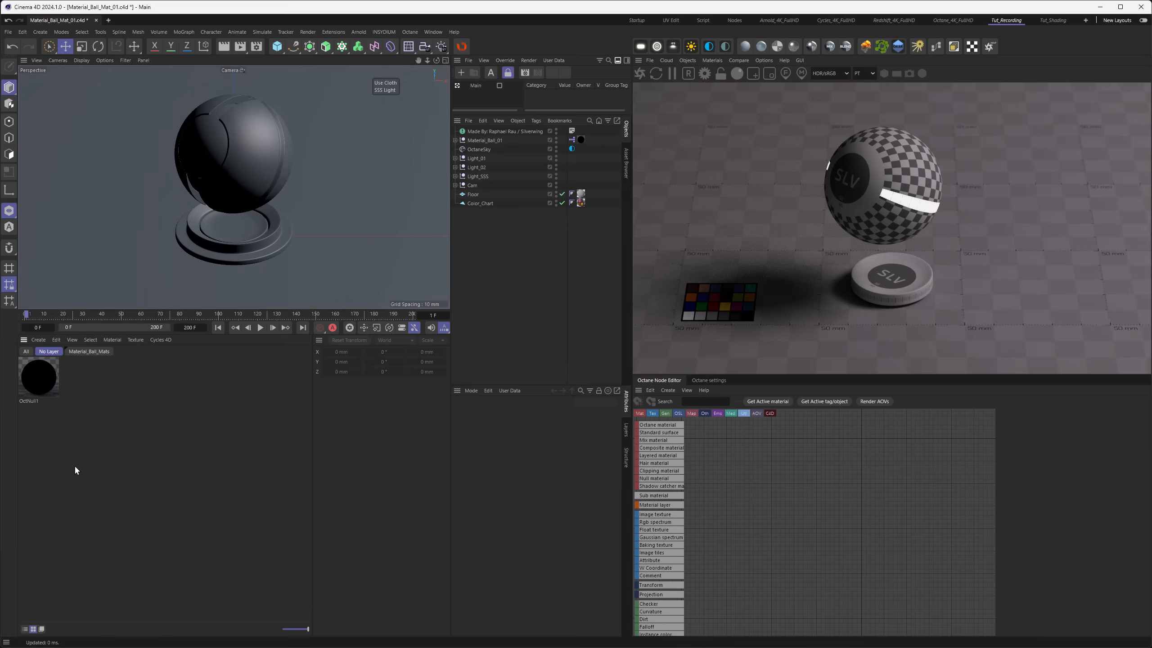
left_click(43, 389)
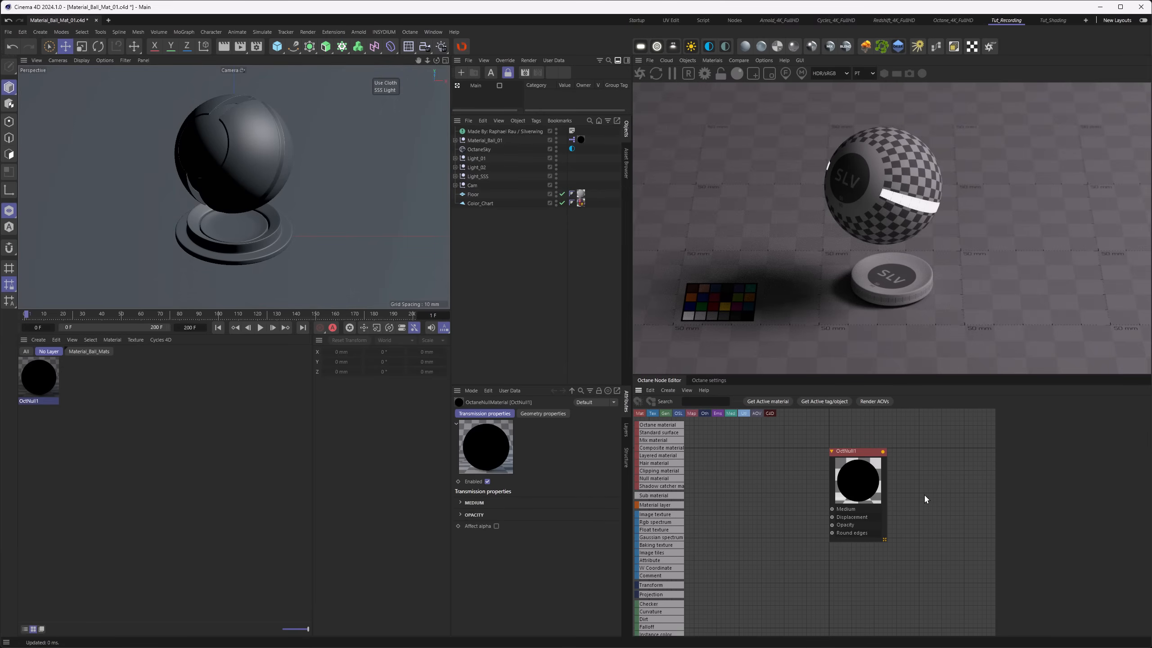
left_click(842, 514)
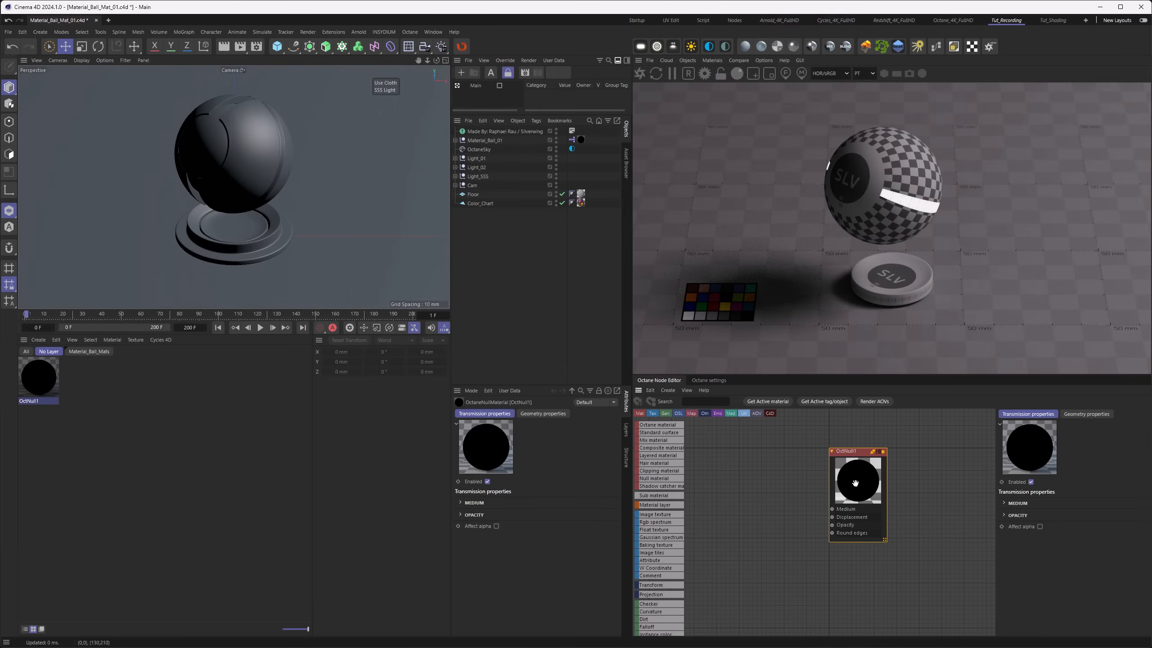
Step: Add a scattering medium to the OctNull1 material and position its node beside the material node
left_click(1004, 503)
mouse_move(1046, 528)
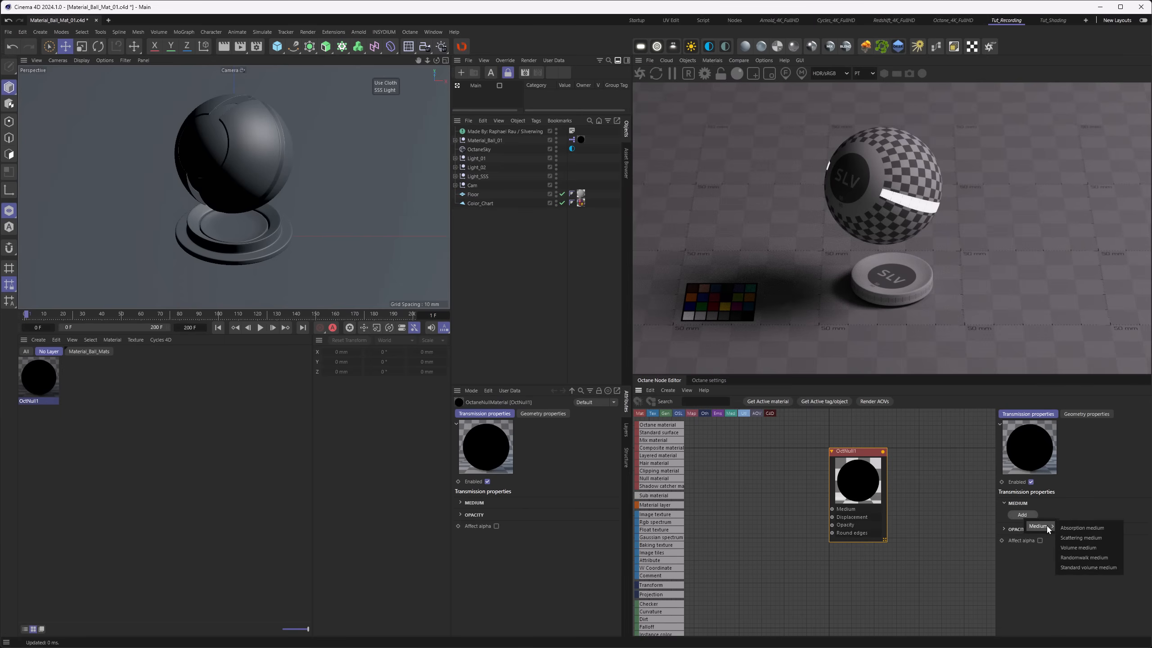
left_click(1089, 537)
left_click_drag(787, 505, 764, 506)
Step: Add a FloatTexture with value 1 to the absorption and scattering inputs of the scattering medium
left_click_drag(654, 529, 800, 529)
double_click(1035, 436)
type("1")
key("Return")
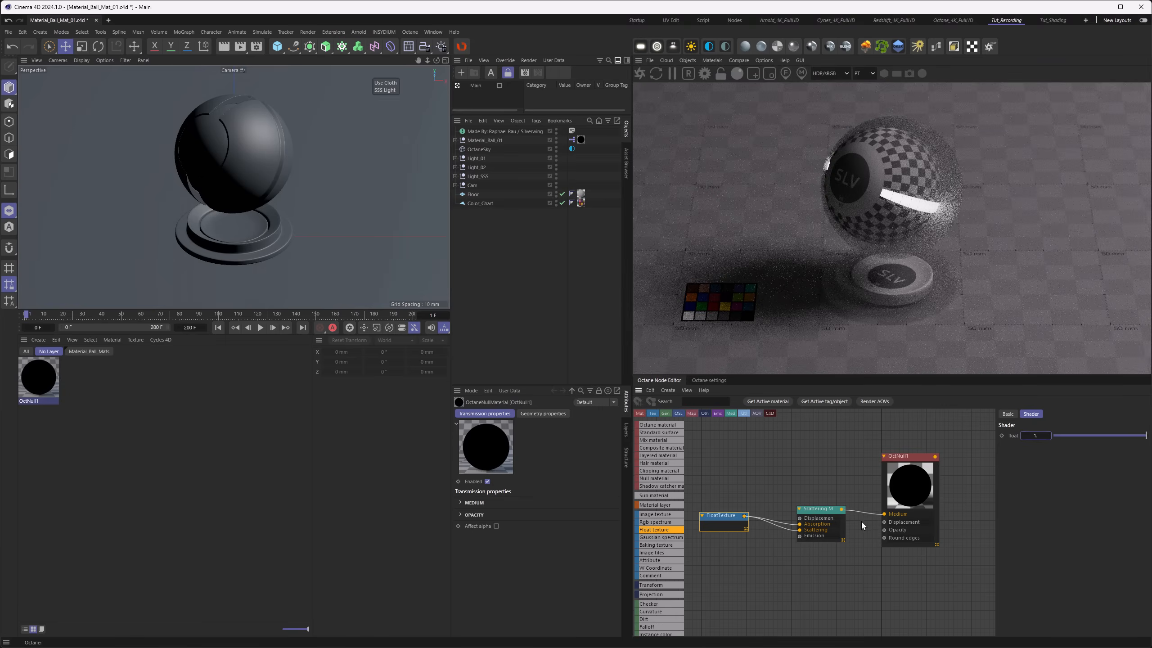
Step: Set the scattering medium's density to 500
left_click(833, 512)
double_click(1083, 436)
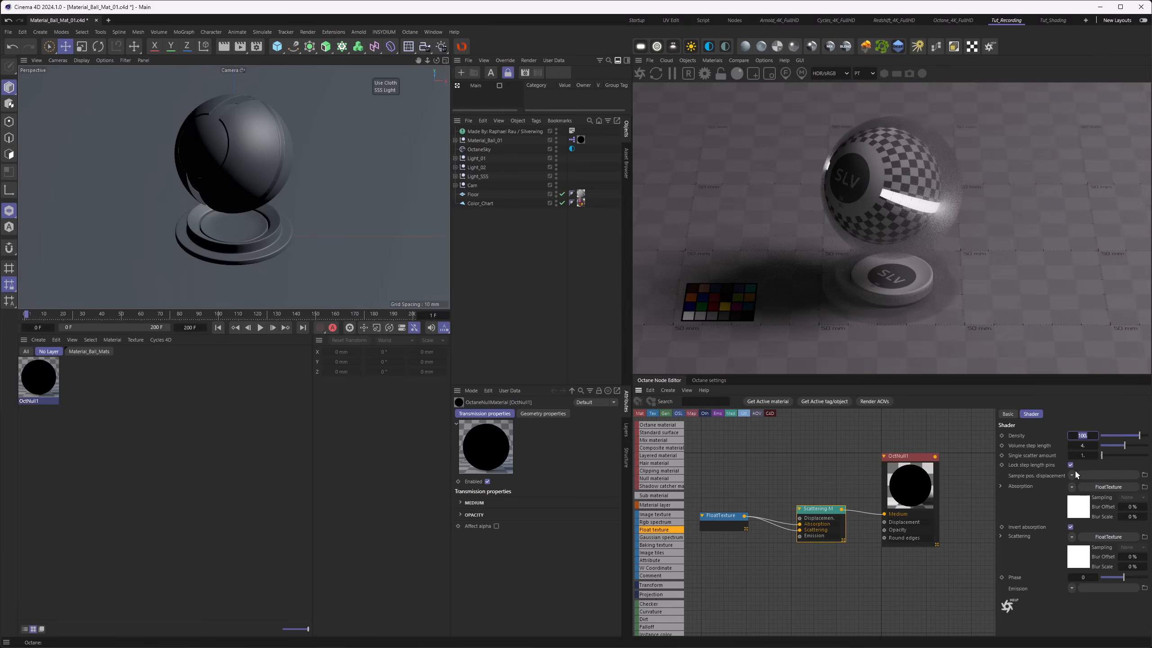
type("500")
key("Return")
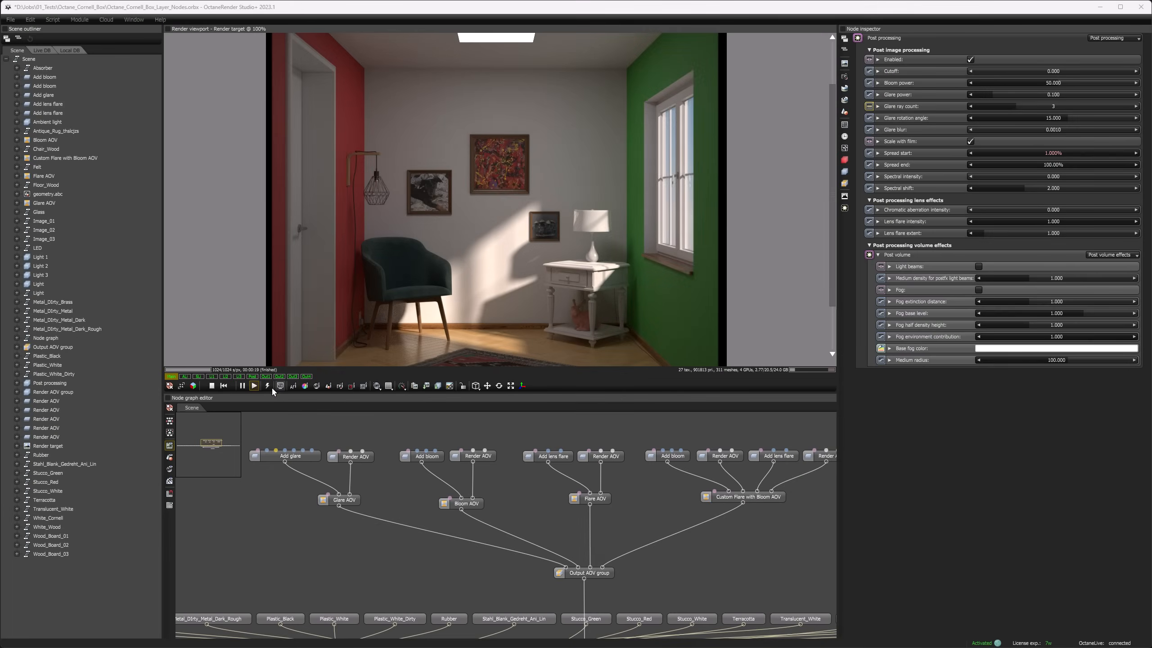
Step: In OctaneRender Studio+, display the Post pass, try a bloom power of 167, and restore it to 50
left_click(252, 377)
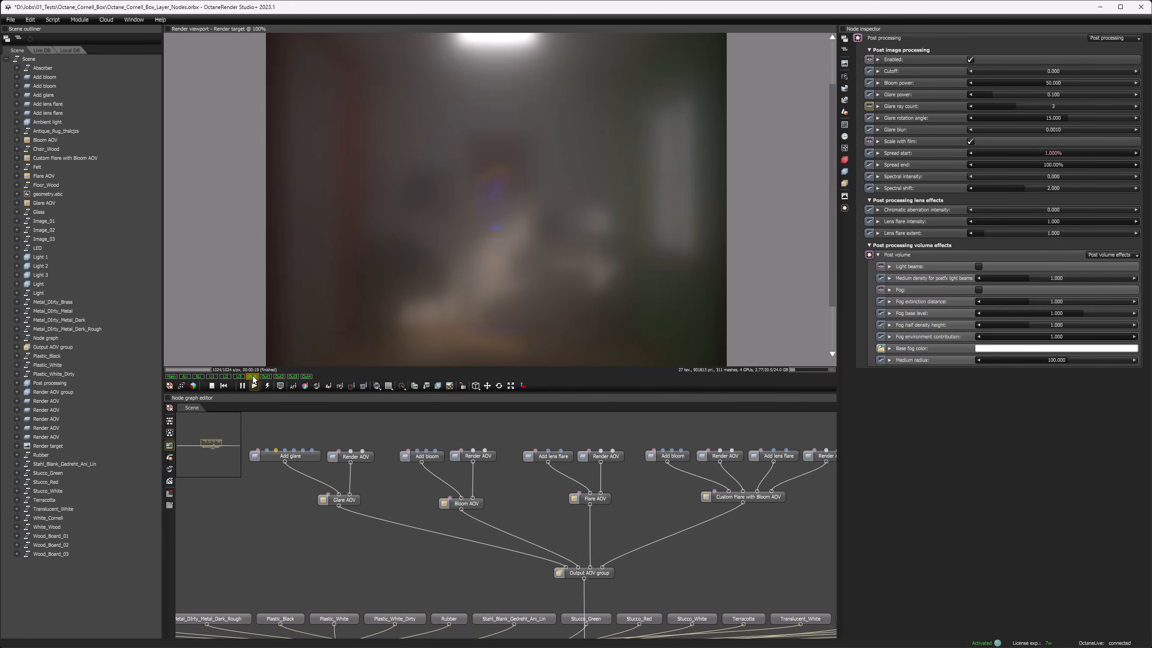
left_click_drag(976, 71, 1074, 89)
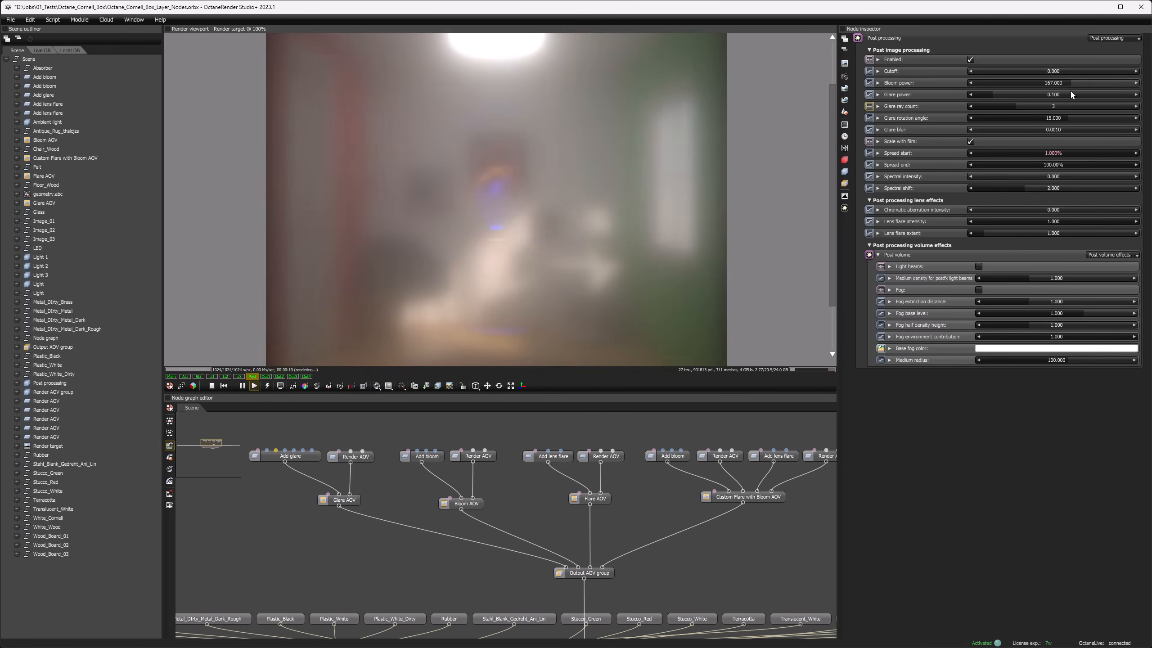
left_click(1061, 90)
type("50")
key("Return")
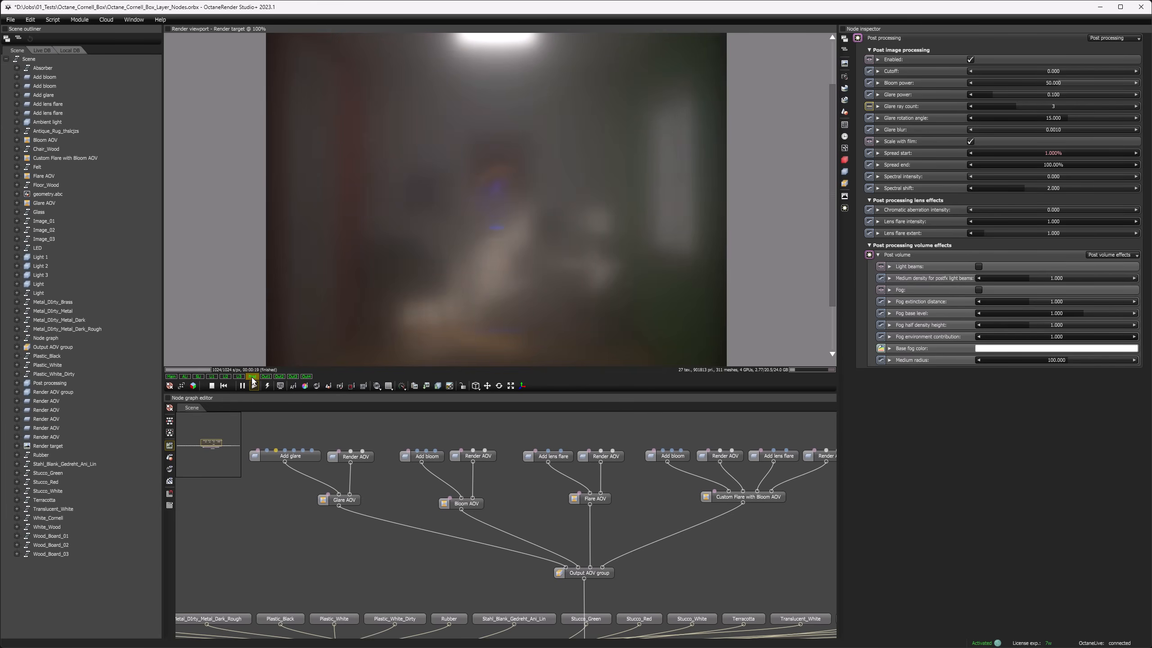
left_click_drag(975, 211, 944, 219)
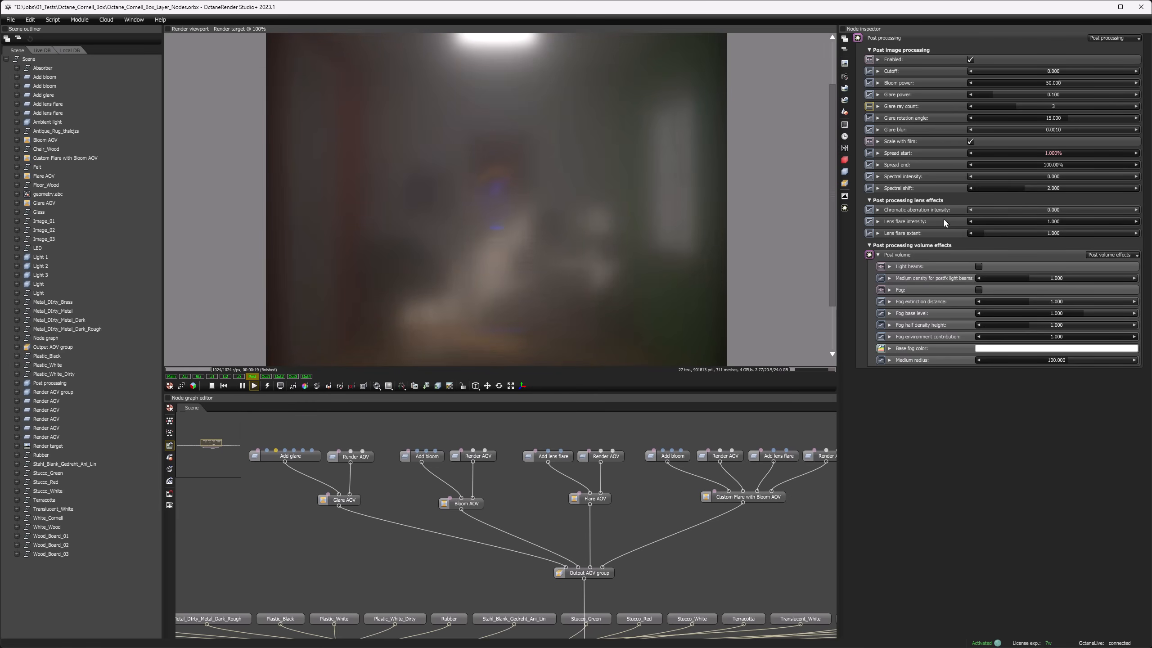
Step: Display the Glare AOV output and set the Add glare node's strength to 100%
left_click(266, 376)
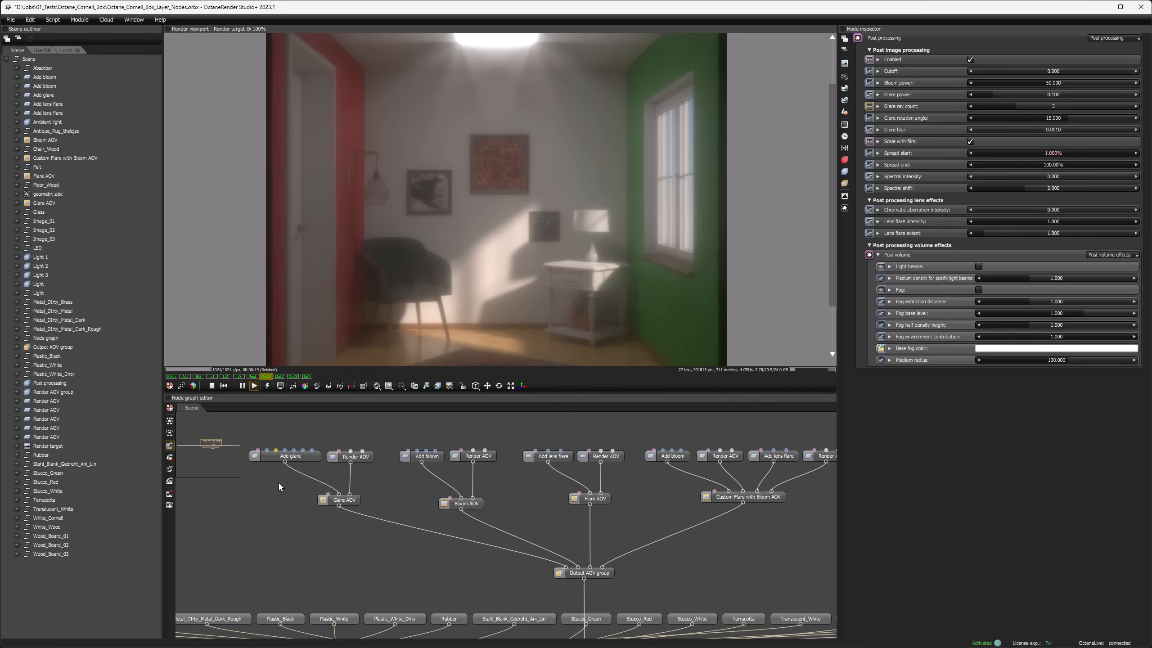
left_click(287, 458)
mouse_move(338, 494)
left_mouse_down()
mouse_move(330, 469)
mouse_move(339, 494)
left_mouse_up()
left_click_drag(1106, 61, 1141, 100)
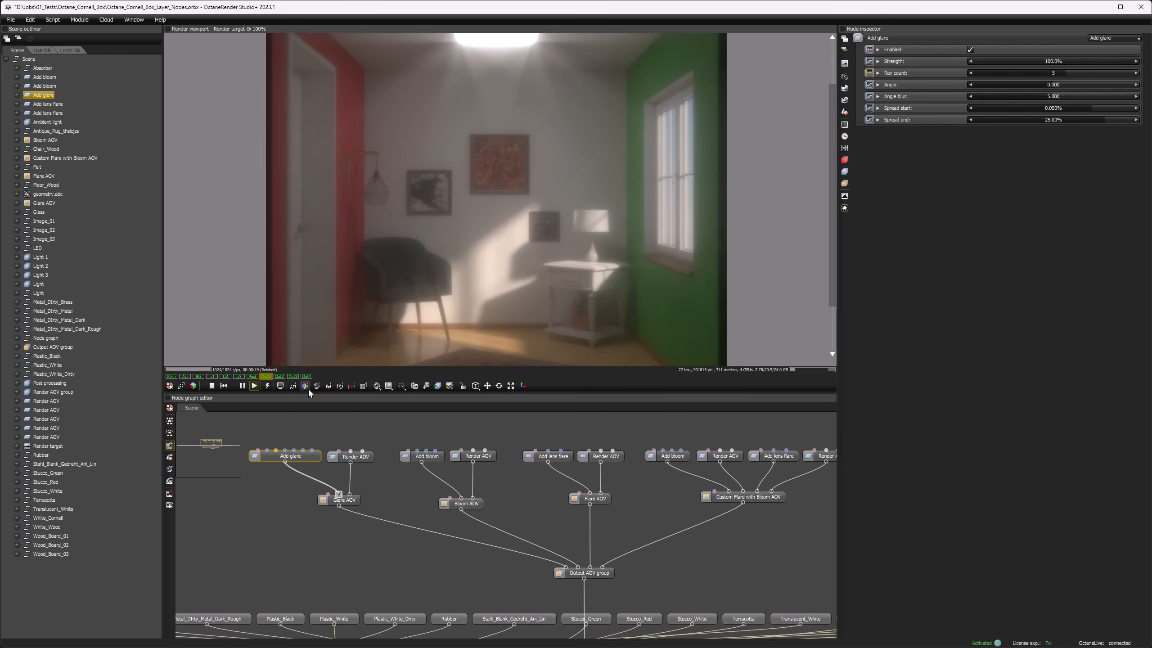
Step: Display the Bloom AOV output and set the Add bloom node's strength to 100%
left_click(278, 377)
left_click(433, 457)
left_click_drag(460, 498, 461, 498)
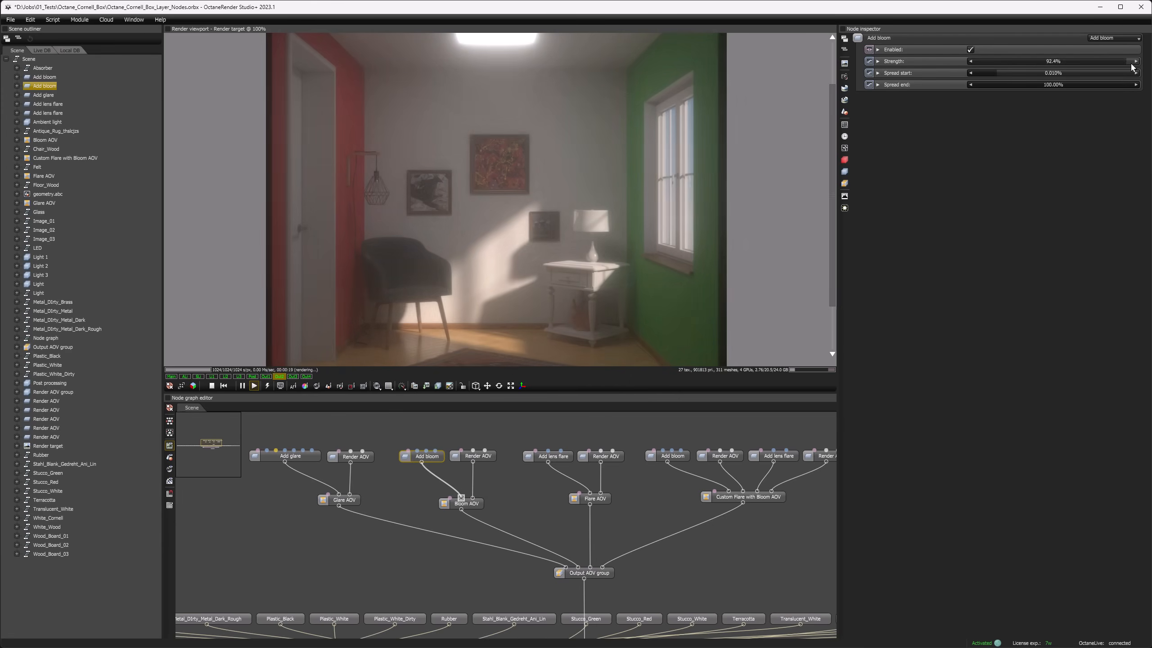
Step: Display the Flare AOV output, try a smaller extent on its Add lens flare node, and restore the extent to 2
left_click(292, 378)
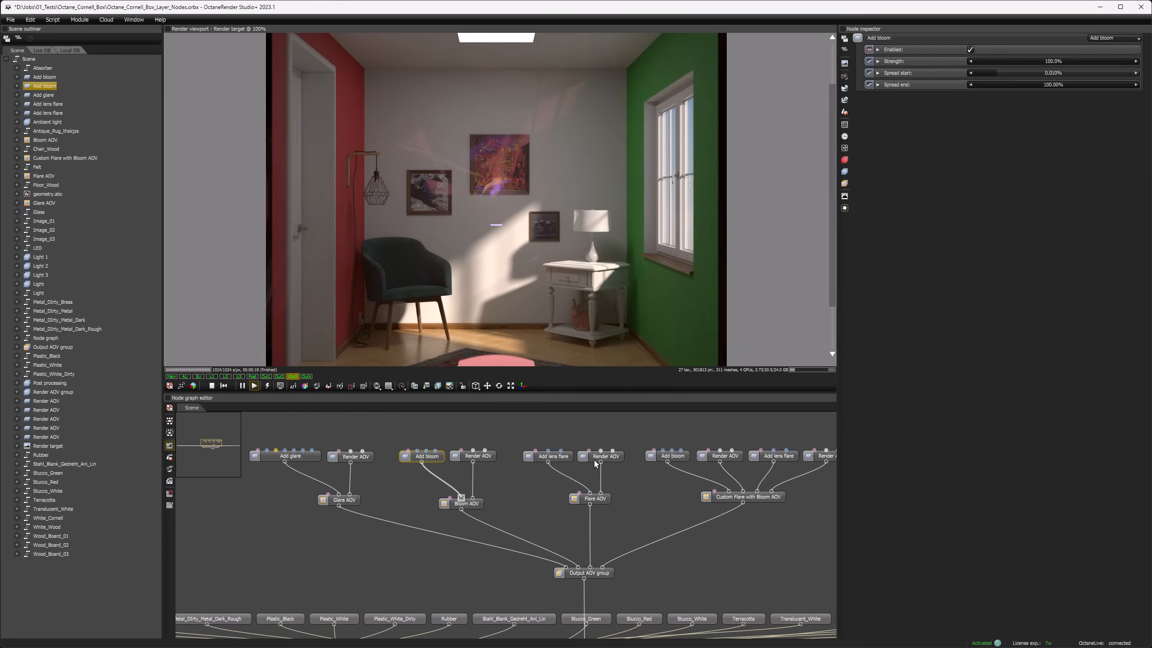
left_click(551, 457)
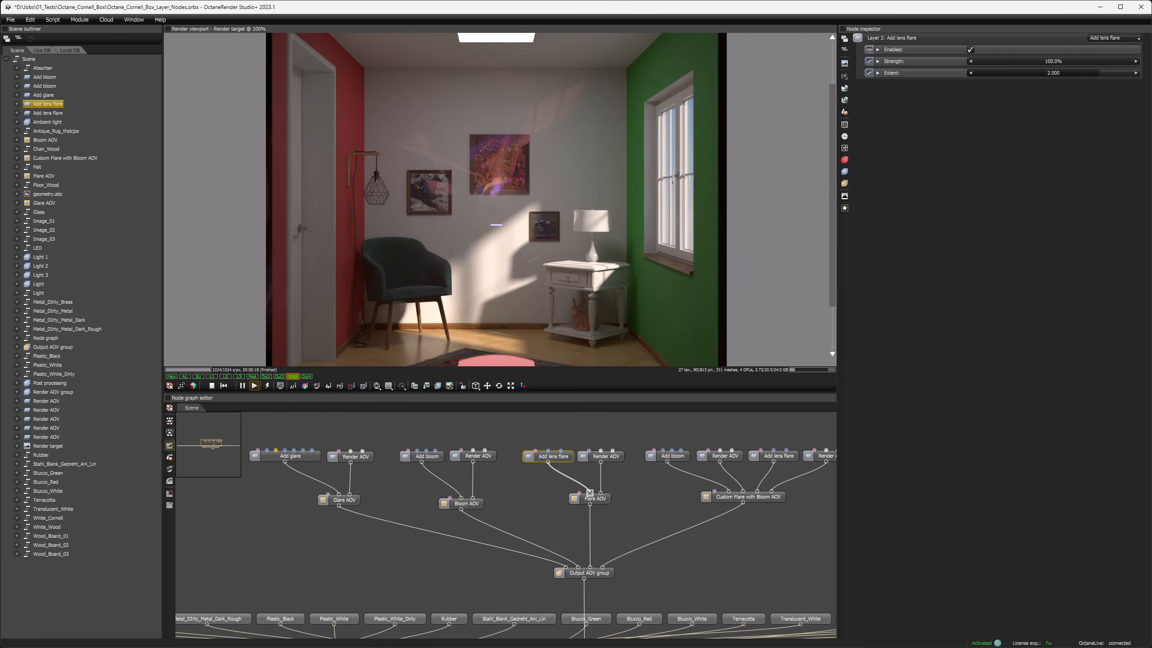
mouse_move(1079, 74)
left_mouse_down()
mouse_move(1049, 79)
mouse_move(1125, 73)
mouse_move(1090, 80)
mouse_move(1099, 84)
mouse_move(1059, 74)
left_mouse_up()
double_click(1060, 72)
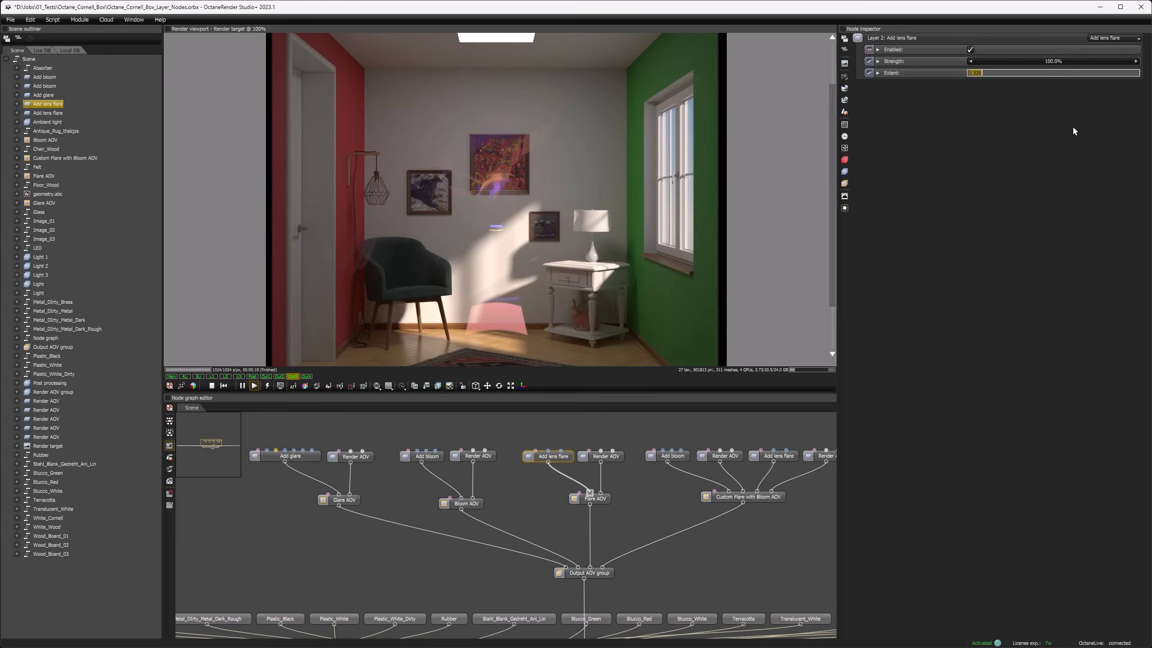
type("2")
key("Return")
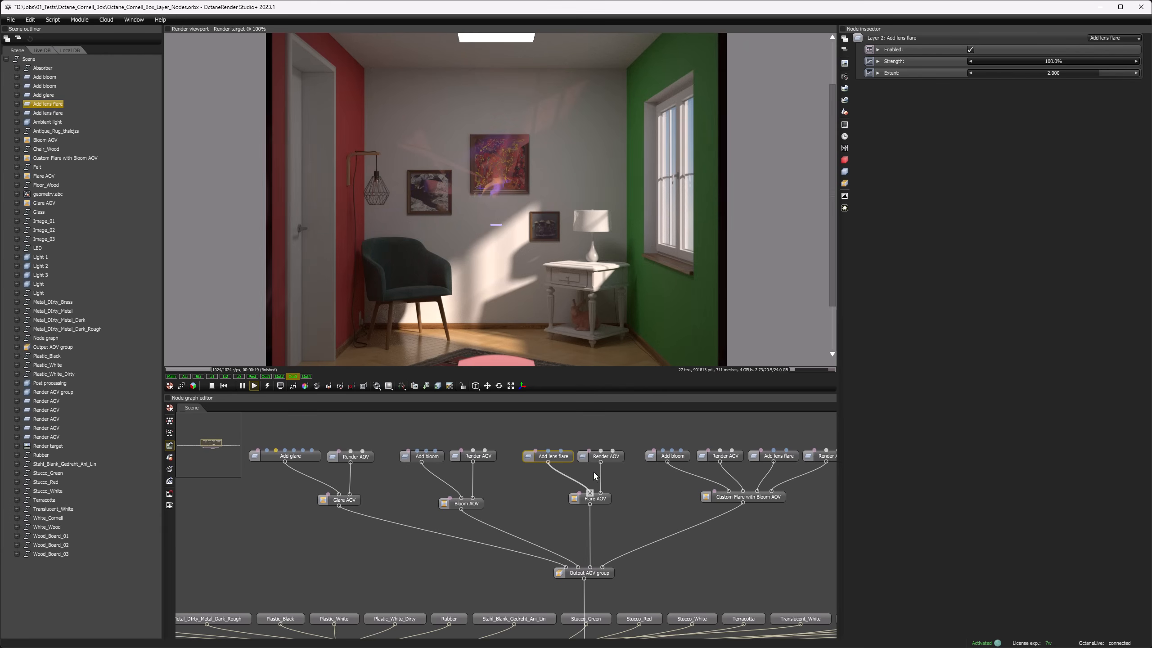
Step: Disconnect Add bloom, Add lens flare and the Layer 3 Render AOV from the Custom Flare with Bloom AOV node
left_click(582, 476)
mouse_move(589, 493)
left_mouse_down()
mouse_move(583, 477)
mouse_move(591, 494)
left_mouse_up()
left_click(676, 457)
middle_click_drag(671, 498, 504, 509)
left_click_drag(567, 500, 596, 486)
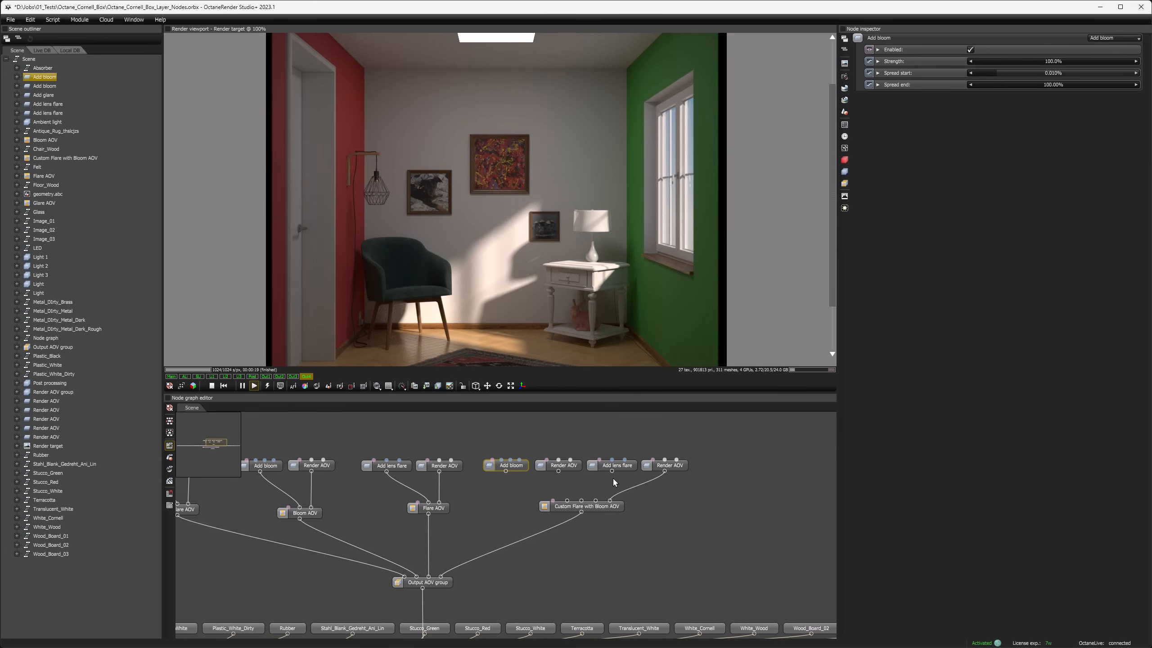
Step: Connect Add lens flare as Layer 2 and the second Render AOV as Layer 3 of the Custom Flare with Bloom AOV
left_click_drag(610, 472, 595, 500)
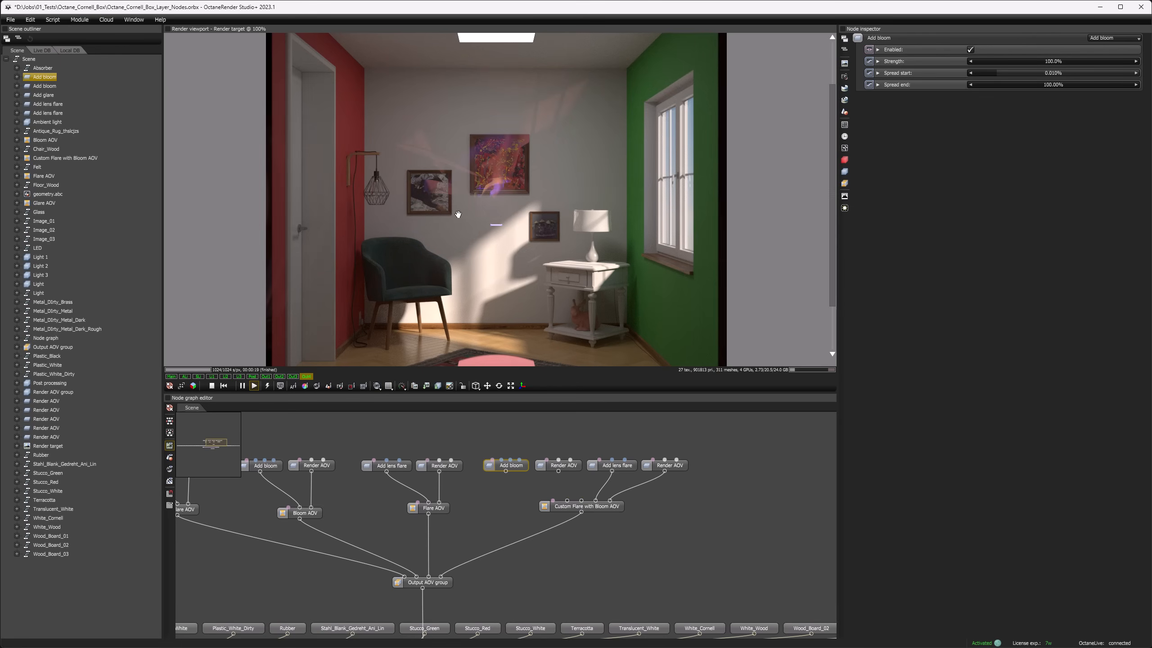
left_click(565, 468)
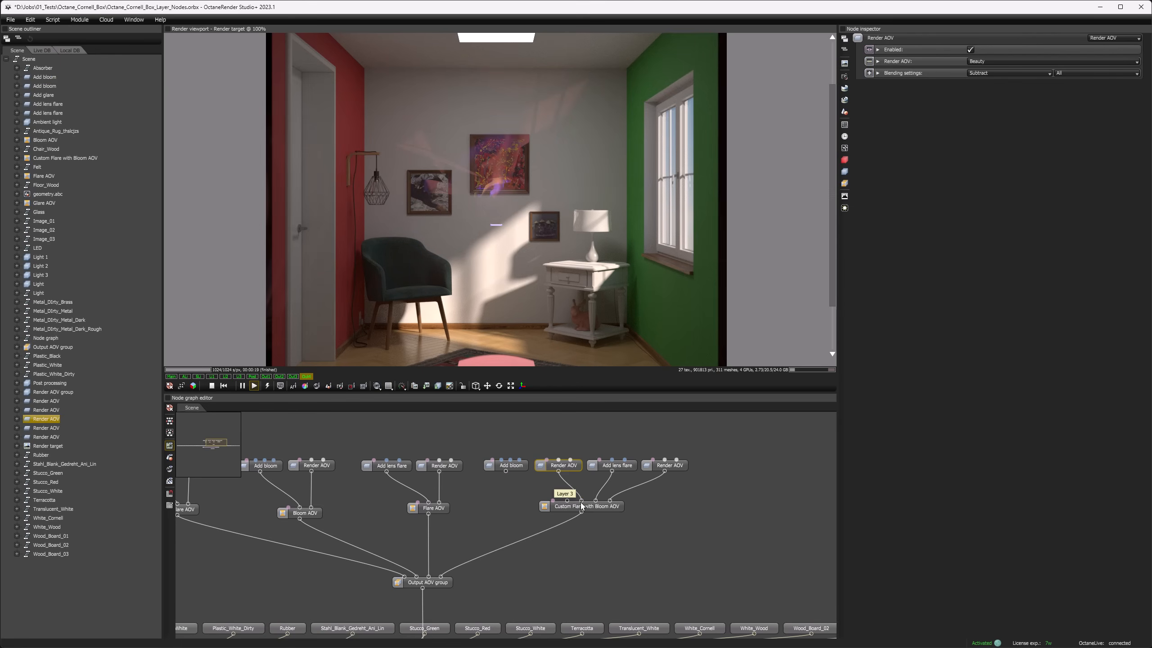
Step: Set the blending mode of Layer 3 in the Custom Flare with Bloom AOV to Normal
left_click(582, 506)
left_click(996, 122)
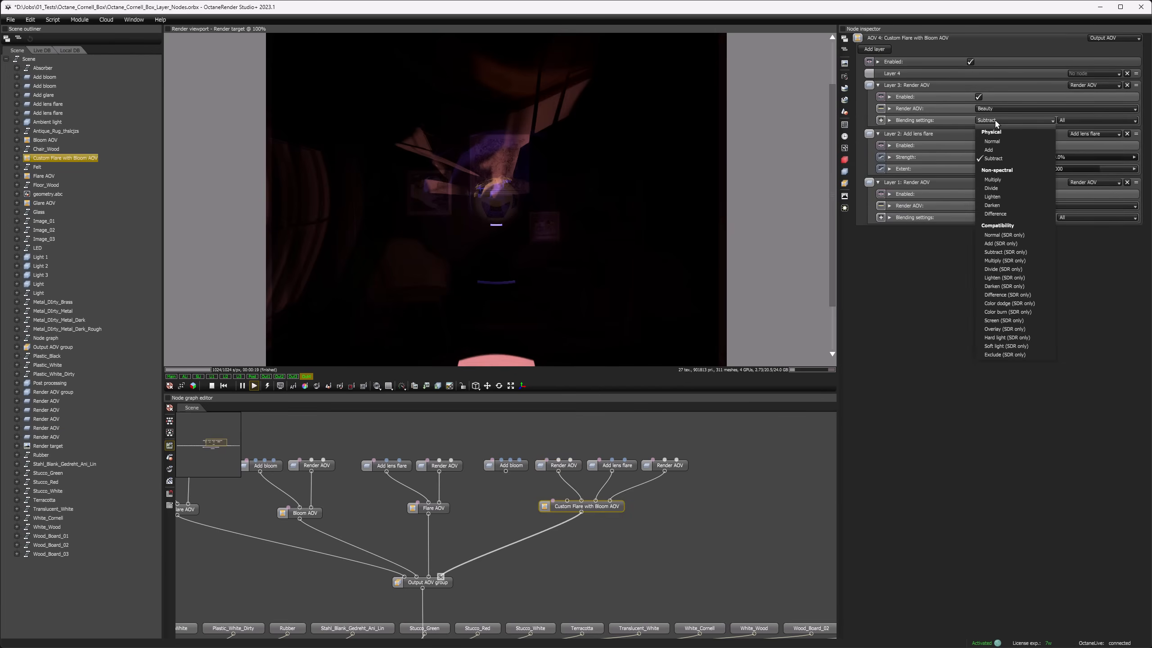
left_click(997, 142)
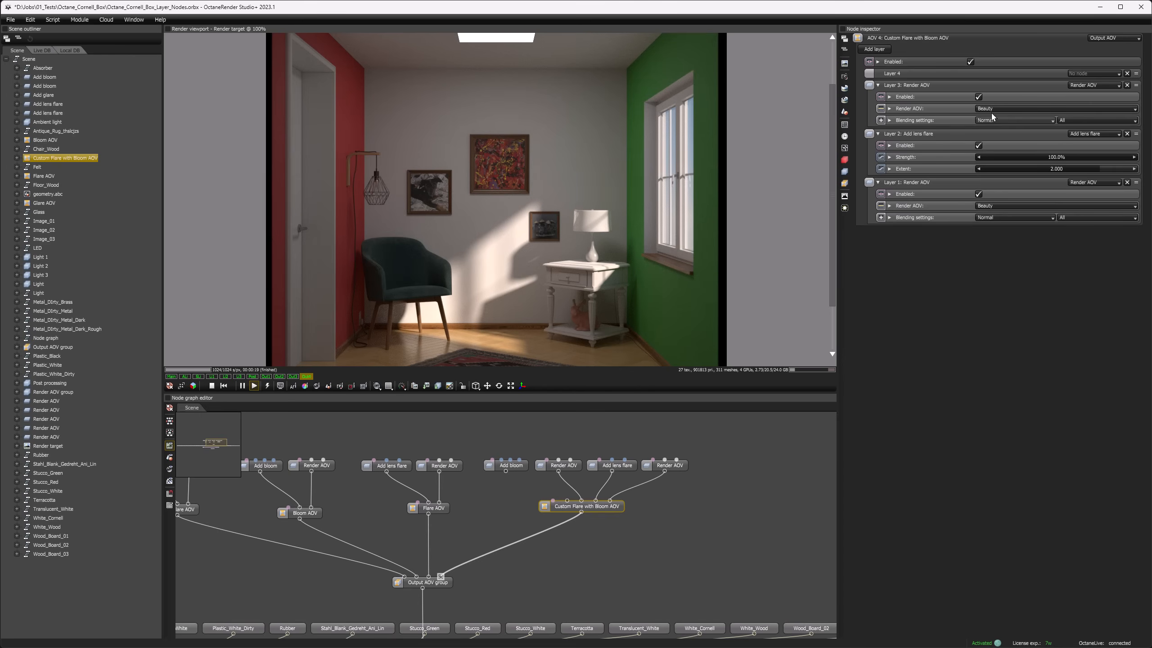
Step: Set the Layer 3 blending mode to Subtract and connect Add bloom as Layer 4 of the custom flare AOV
left_click(992, 120)
left_click(998, 153)
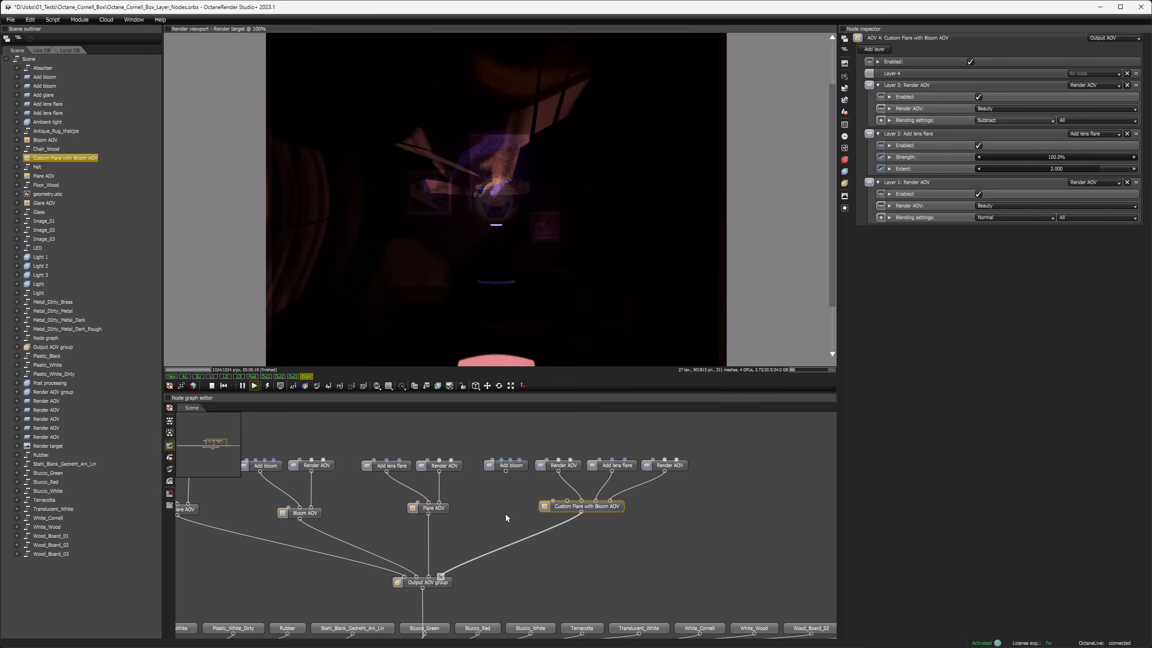
left_click_drag(506, 471, 567, 501)
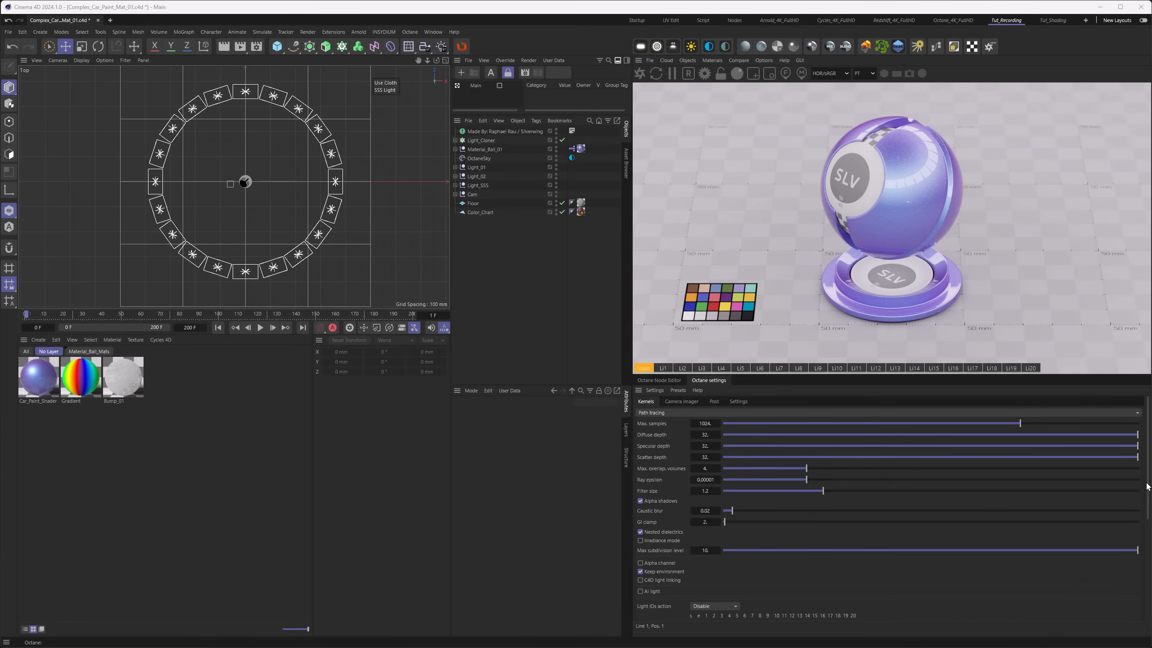
Step: In Cinema 4D, view the kernel's light ID options and step through light passes 1 to 20 in the live render
scroll(674, 536, "down", 3)
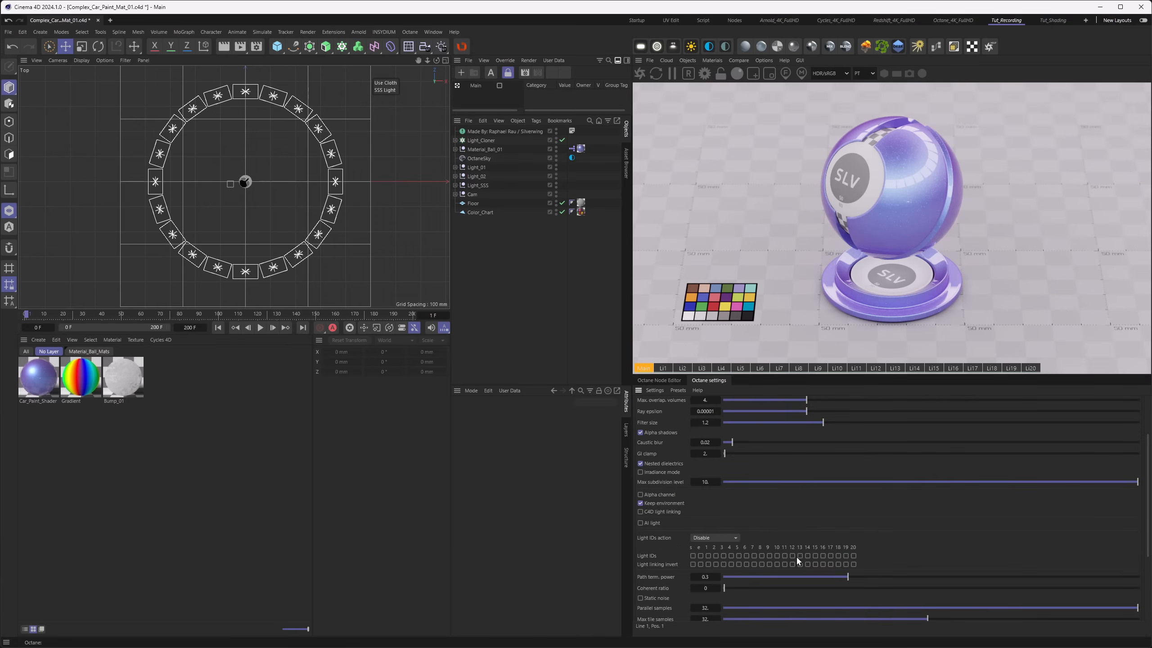
left_click(662, 368)
left_click(681, 369)
left_click(701, 368)
left_click(722, 368)
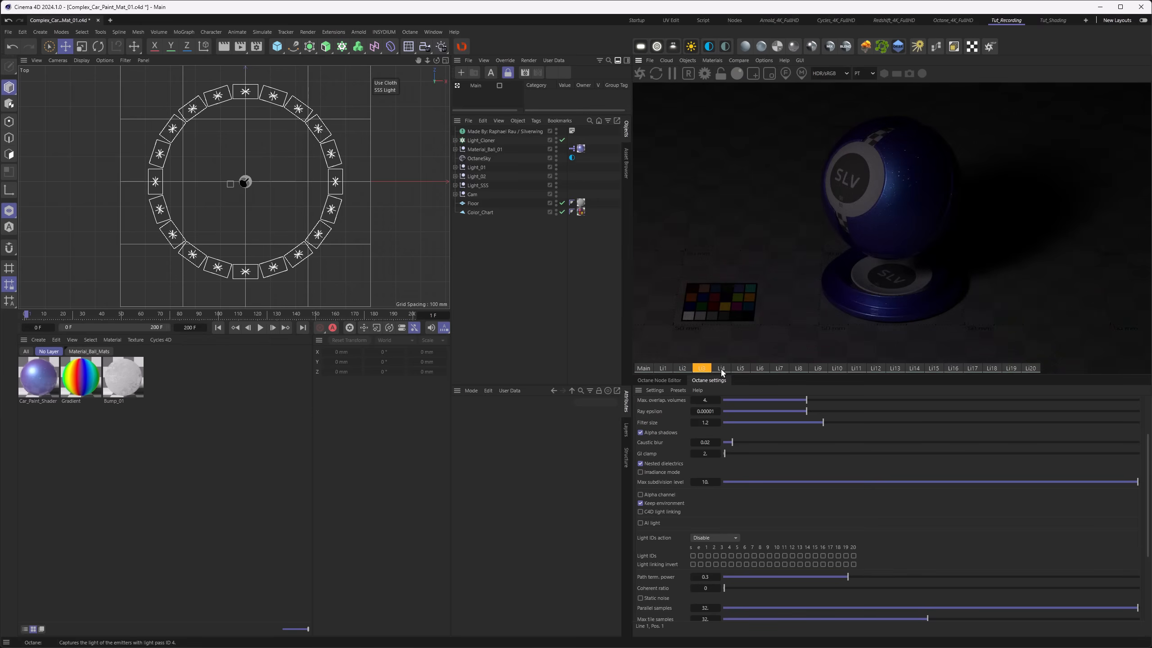
left_click(744, 368)
left_click(760, 368)
left_click(779, 368)
left_click(799, 368)
left_click(818, 368)
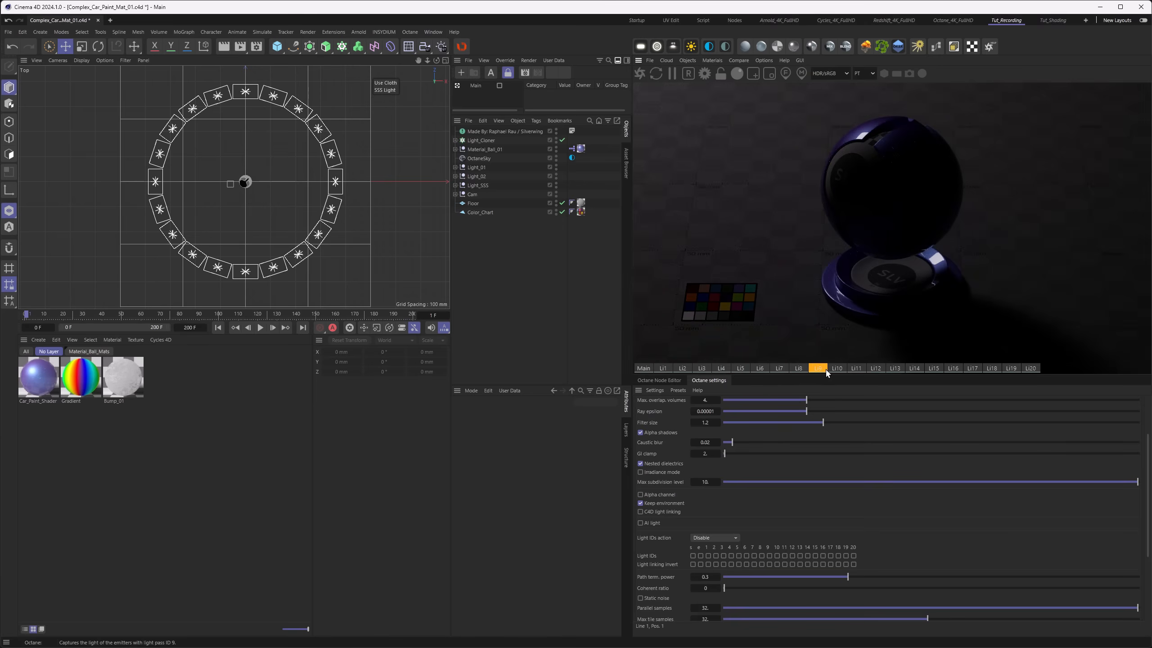
left_click(837, 368)
left_click(856, 368)
left_click(876, 368)
left_click(895, 368)
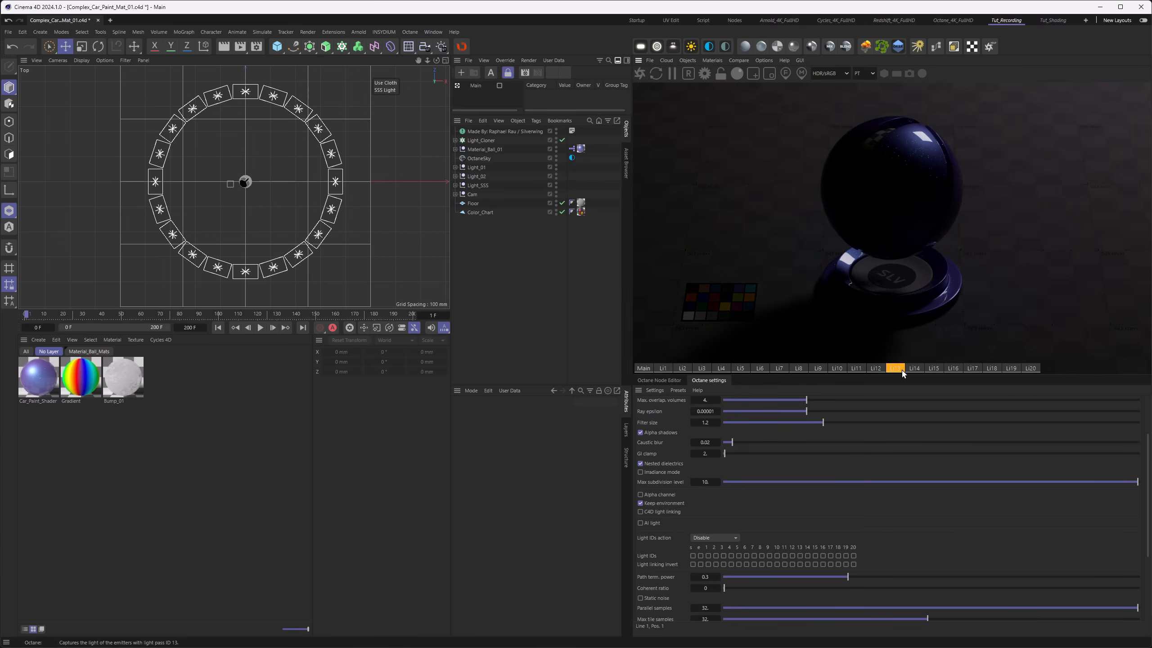
left_click(914, 368)
left_click(933, 368)
left_click(953, 368)
left_click(972, 368)
left_click(992, 368)
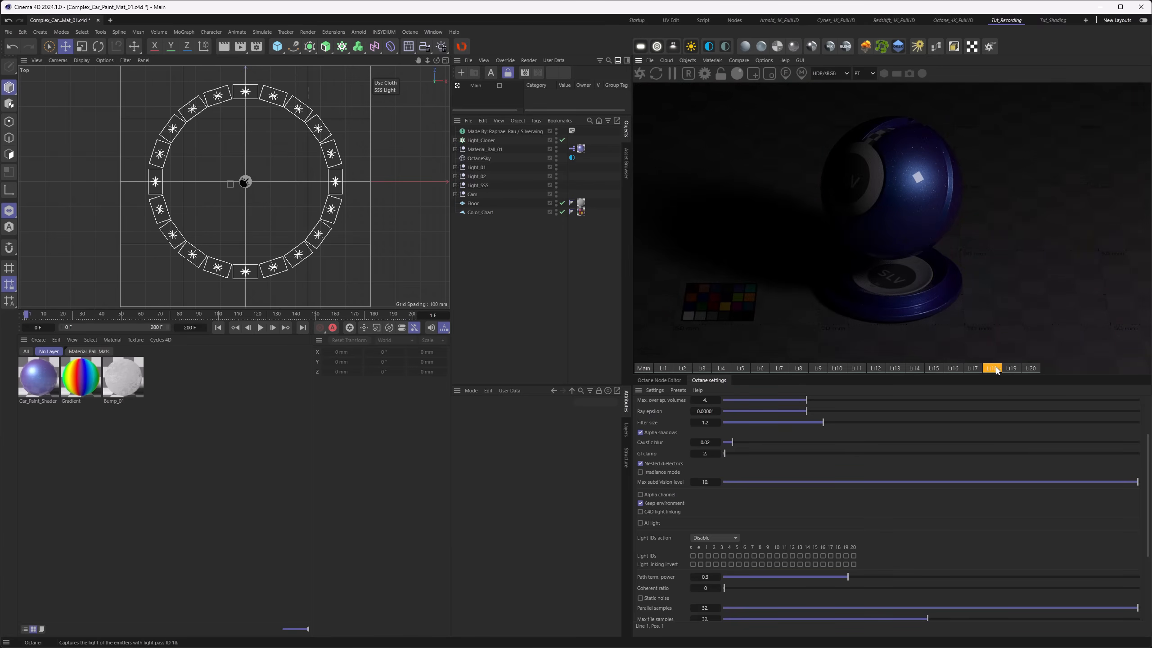
left_click(1011, 368)
left_click(1031, 368)
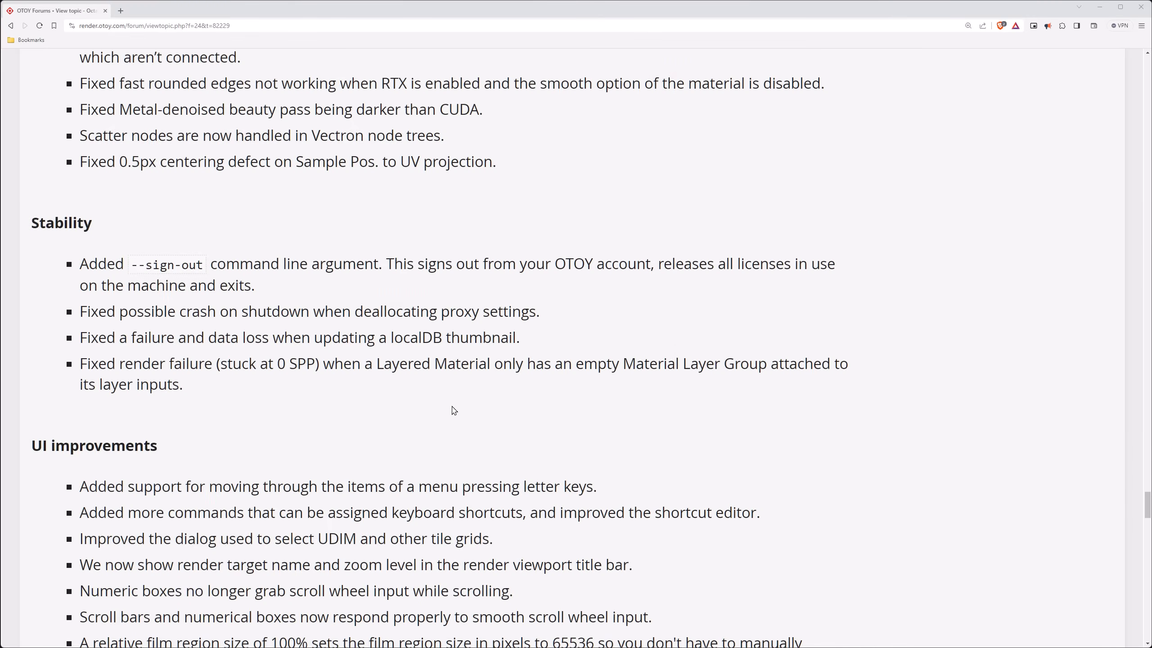
Step: In the OTOY forum release notes, review the UI improvements and highlight the 1.5 default IOR value
scroll(452, 408, "down", 3)
scroll(452, 407, "down", 3)
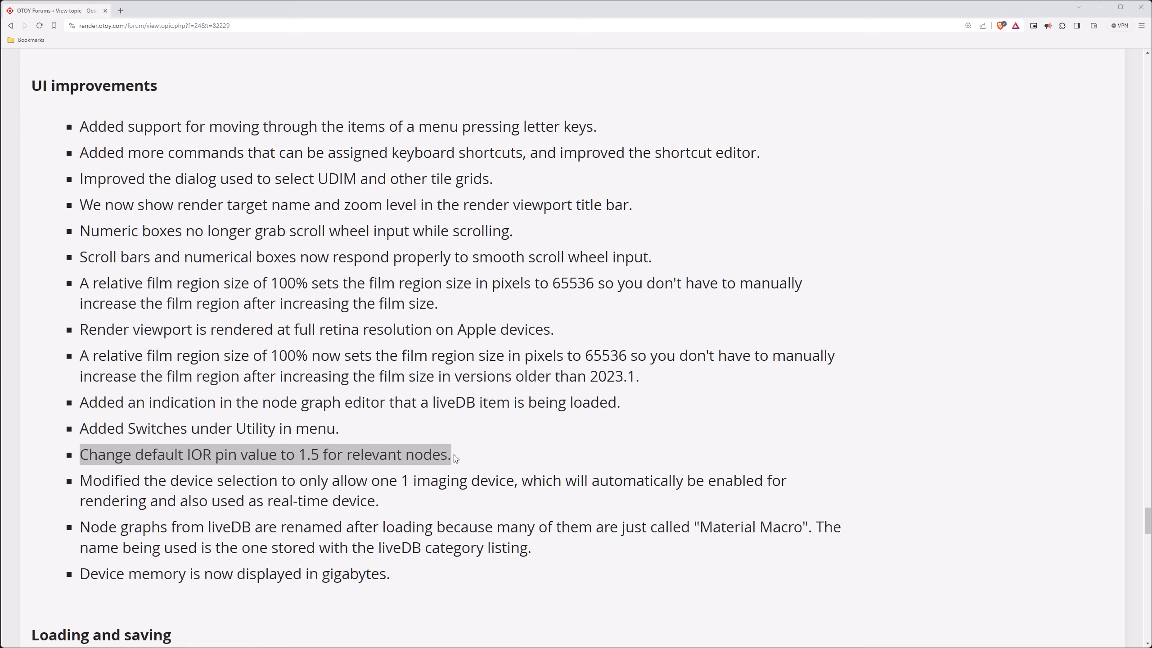
left_click(491, 462)
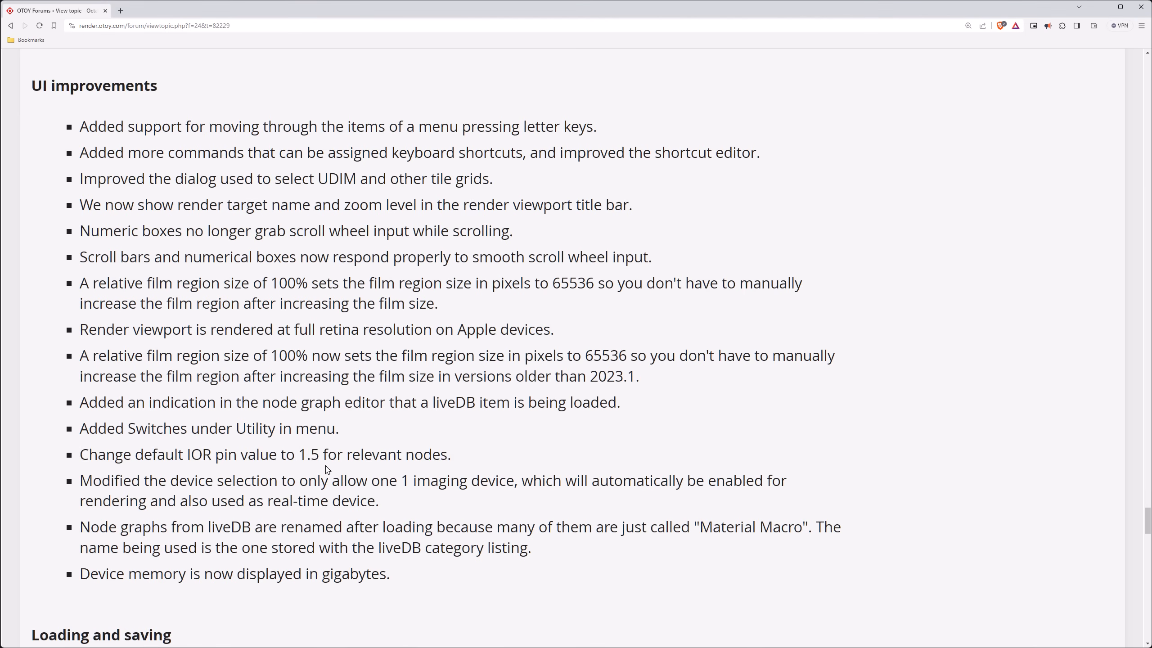
left_click_drag(298, 453, 319, 455)
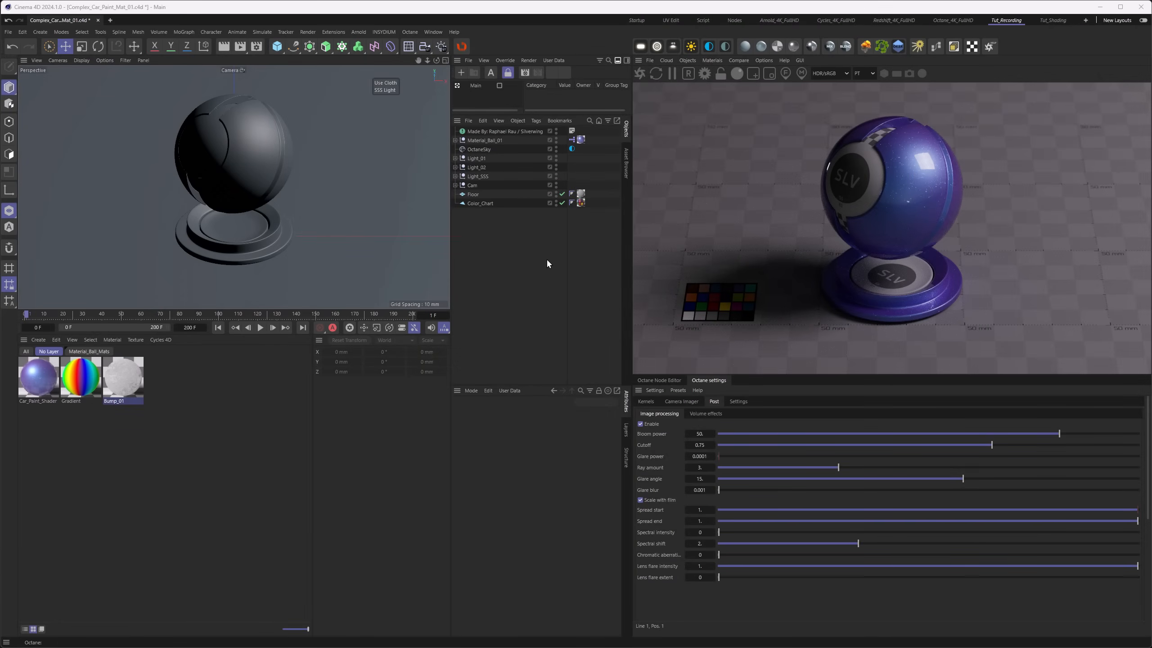
Step: In Cinema 4D, open the render settings and show the Octane Renderer's Render AOV group options
left_click(256, 46)
left_click_drag(363, 44, 424, 80)
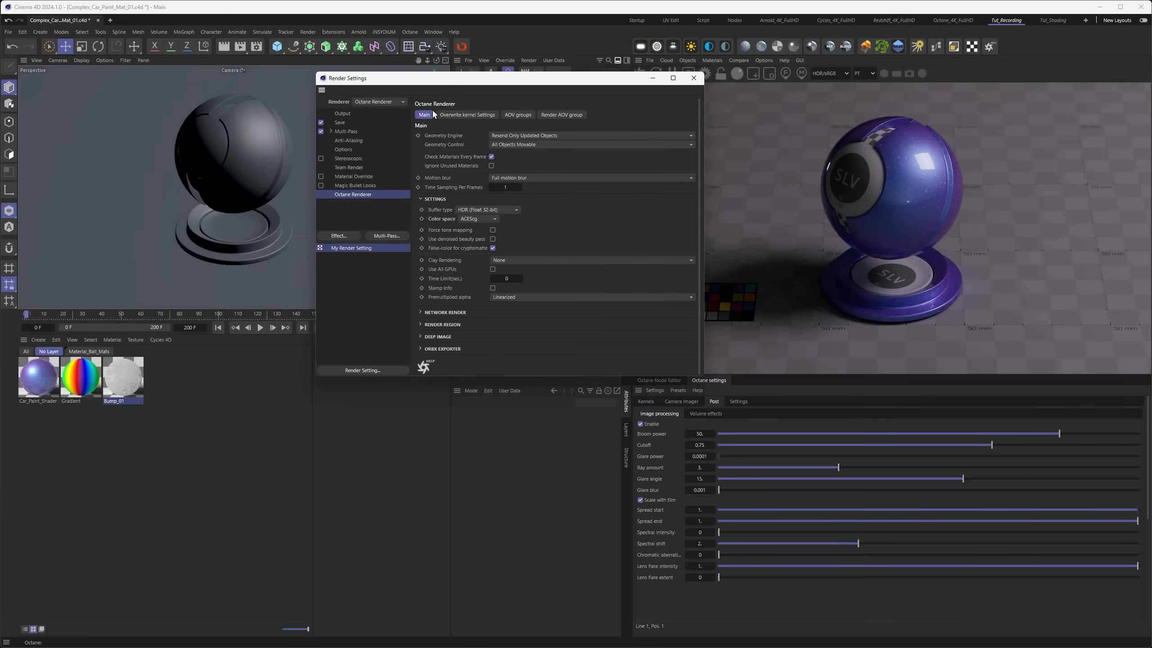
left_click(565, 115)
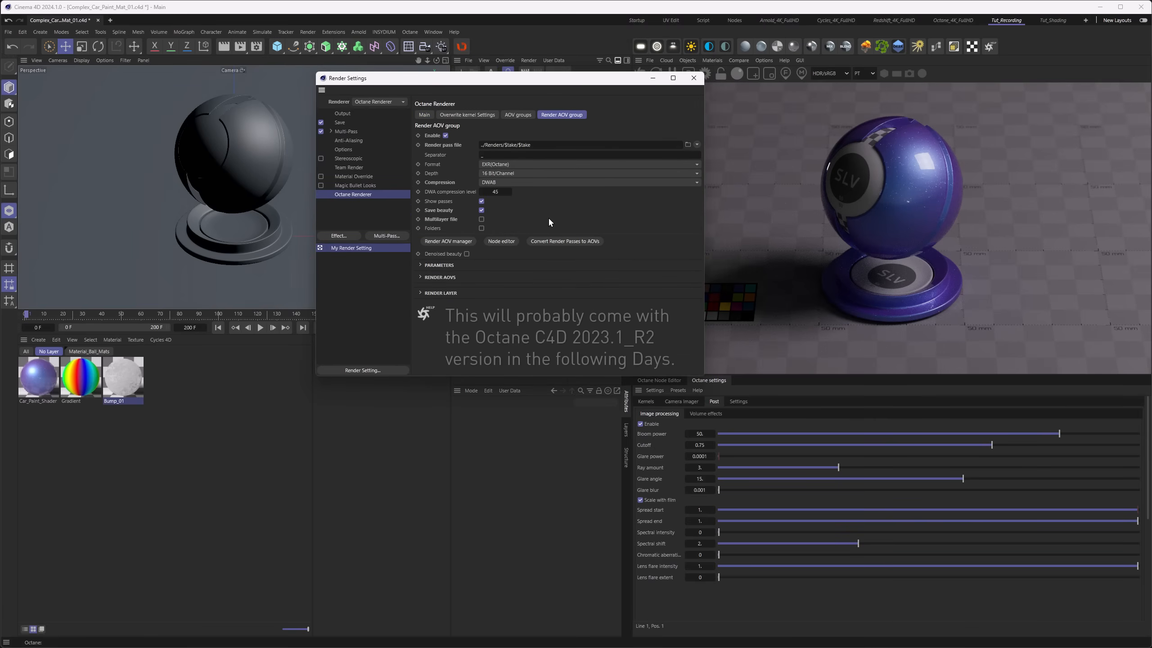